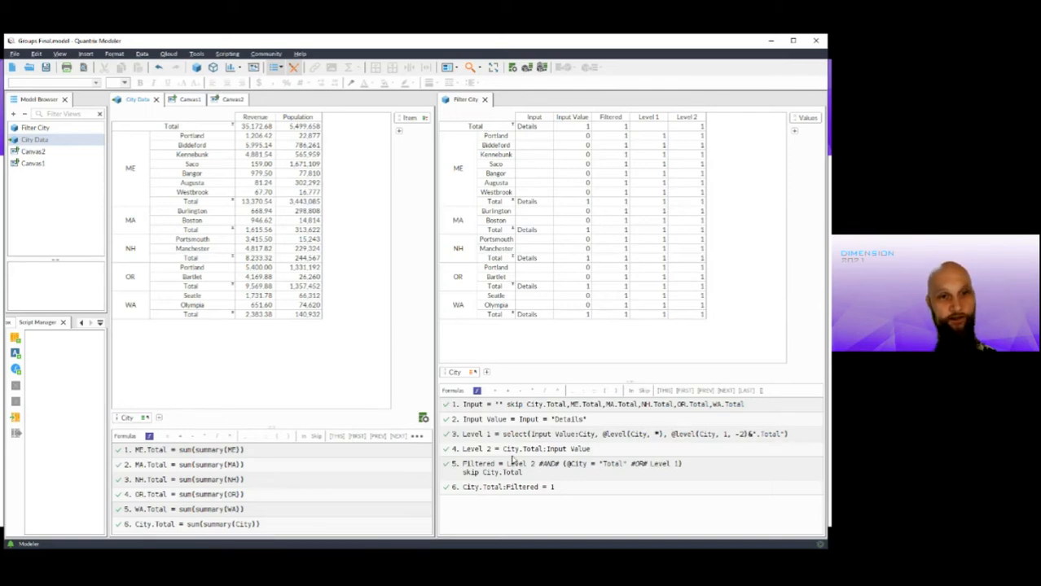
- Show Canvas2 and close the Filter City view so that the canvas fills the workspace
left_click(183, 100)
left_click(225, 100)
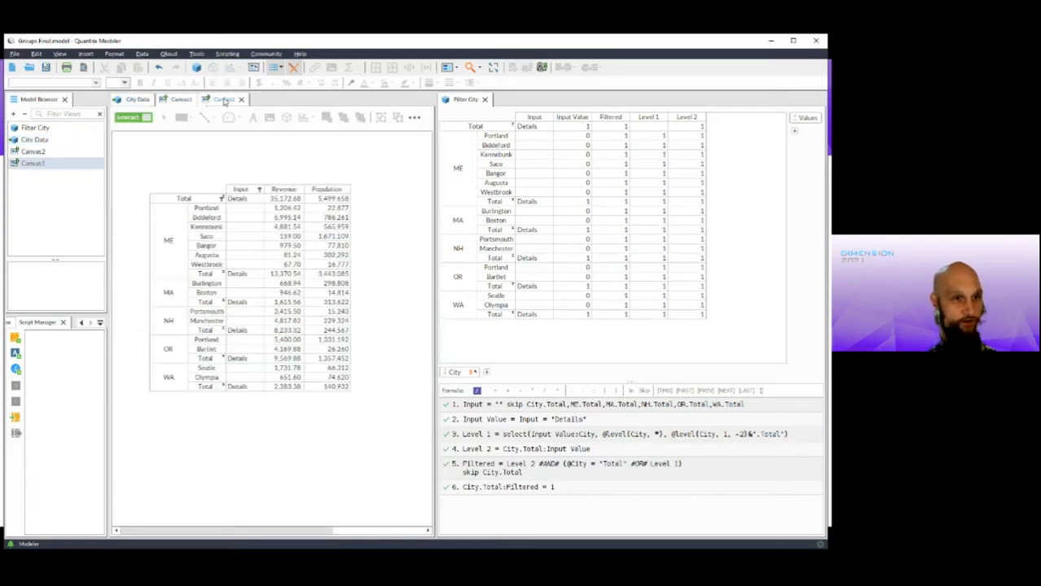
left_click(485, 100)
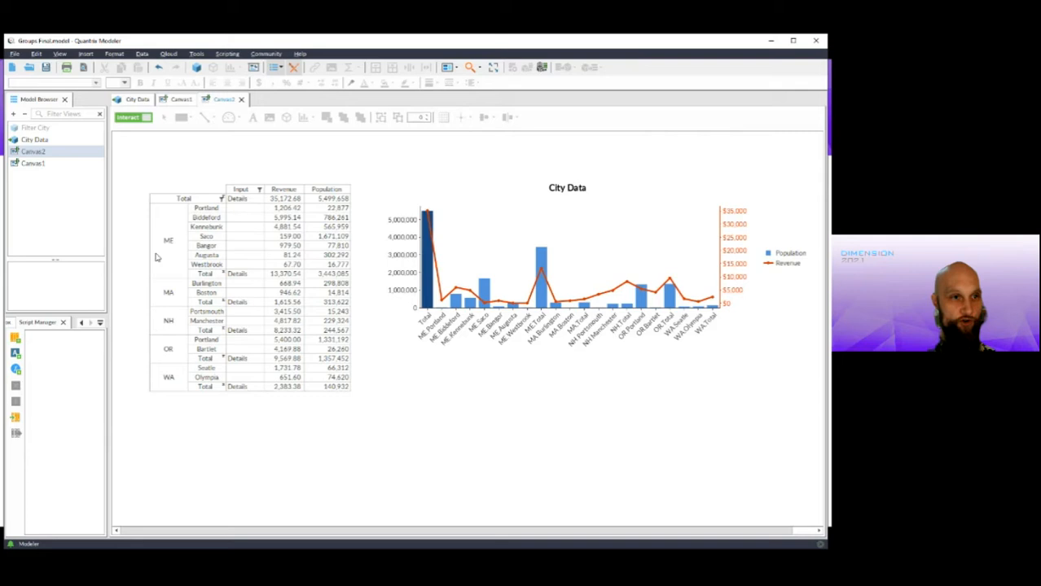
- Try the Input dropdown of the grand Total row by choosing Summary and switching it back to Details
left_click(244, 199)
left_click(259, 200)
left_click(254, 216)
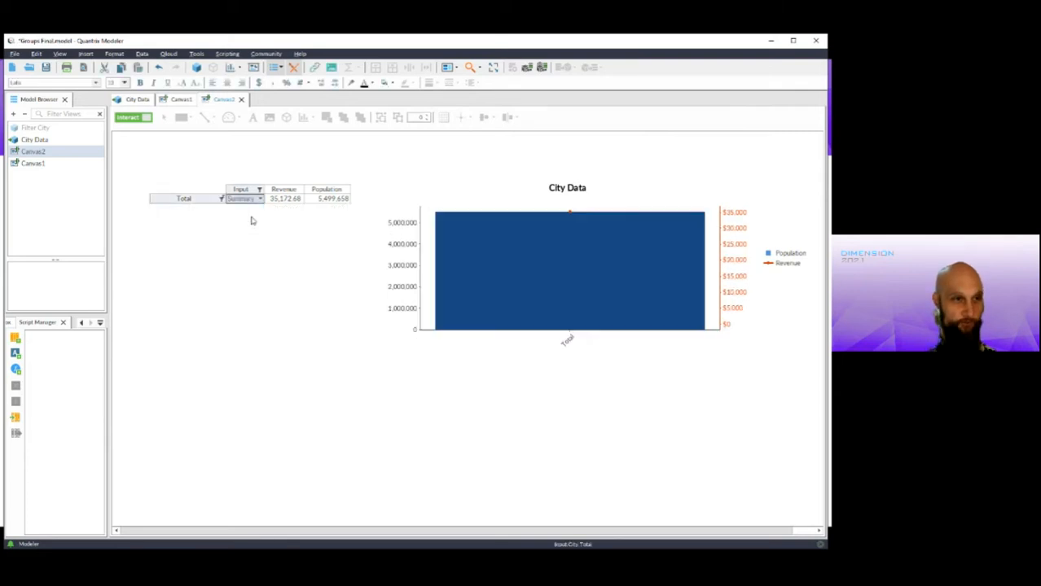
left_click(259, 199)
left_click(244, 209)
- Try the Input dropdown of the ME Total row by choosing Summary and restoring Details
left_click(244, 274)
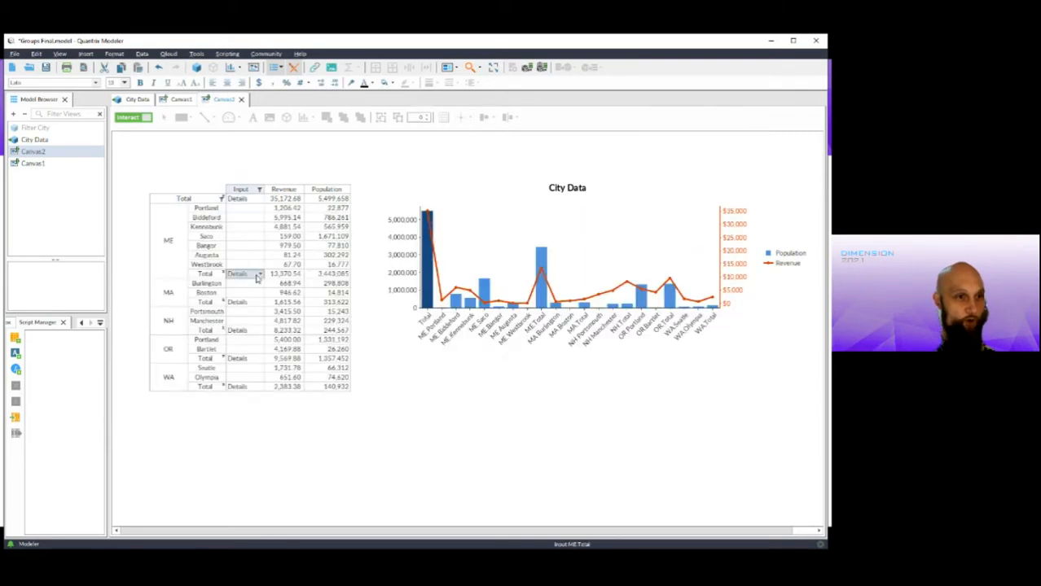
left_click(259, 274)
left_click(249, 291)
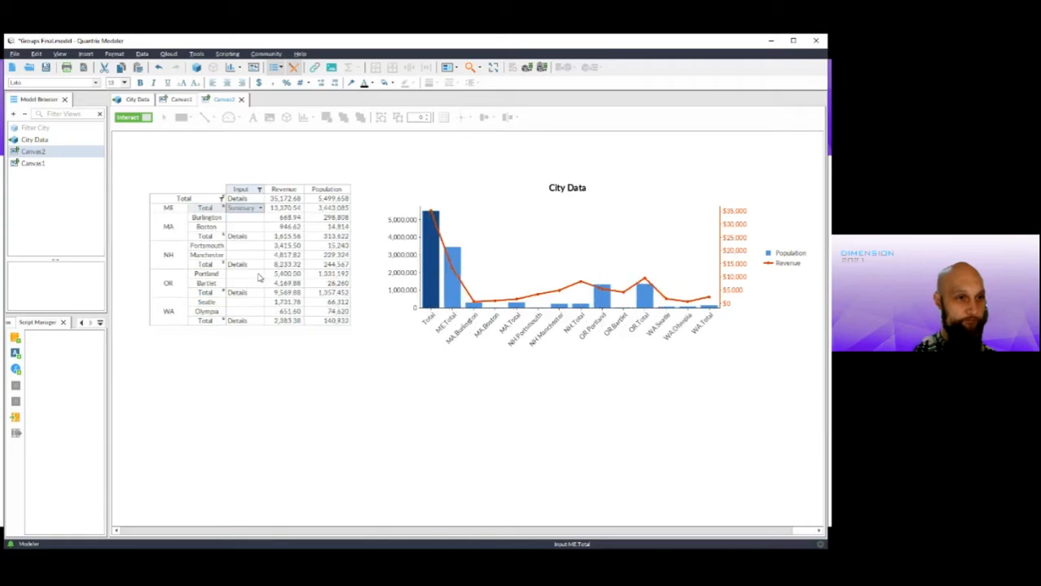
left_click(260, 209)
left_click(253, 218)
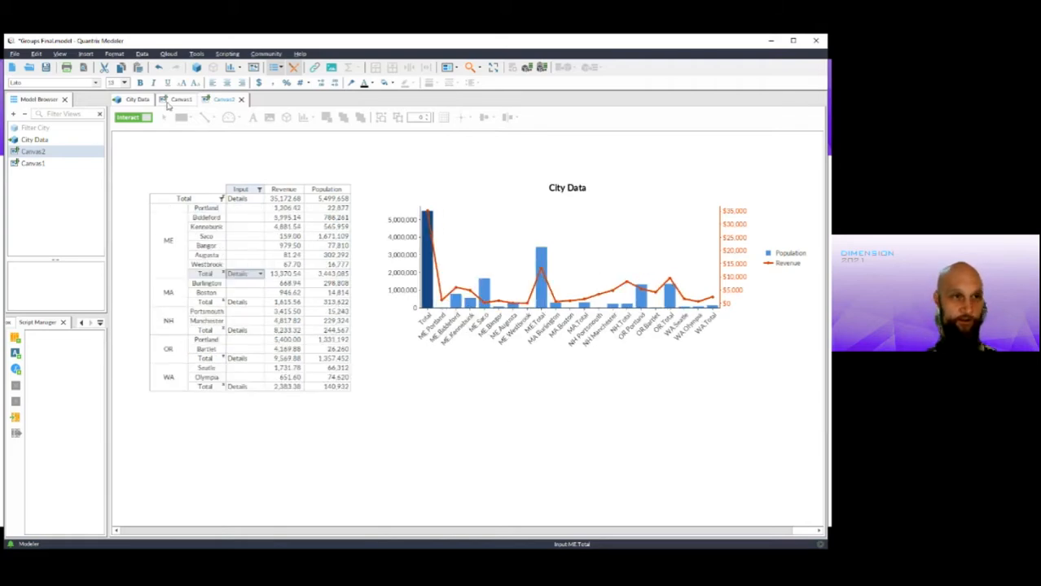
- Show the City Data matrix and reopen the Filter City matrix beside it
left_click(132, 99)
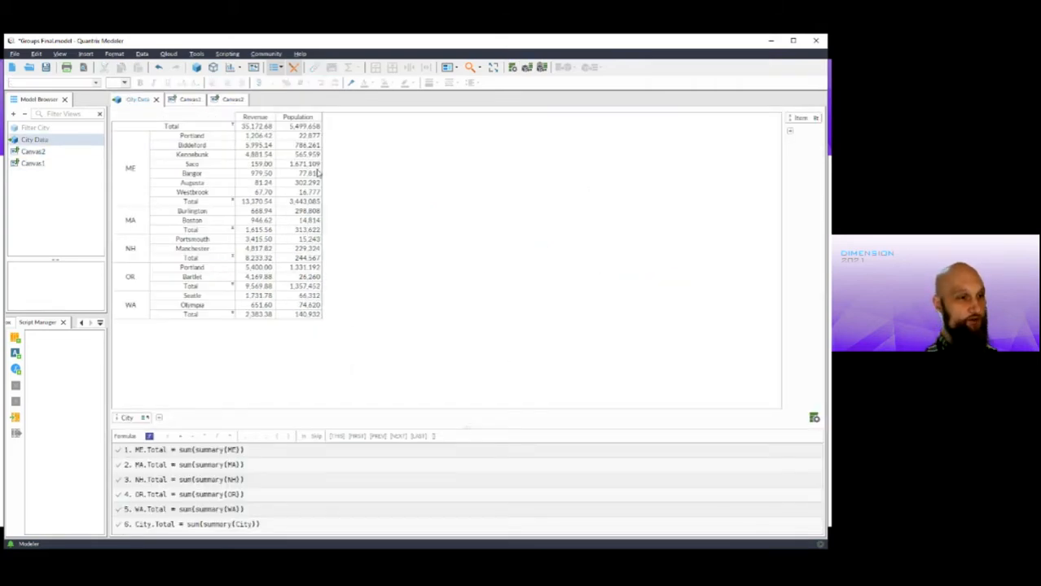
double_click(15, 131)
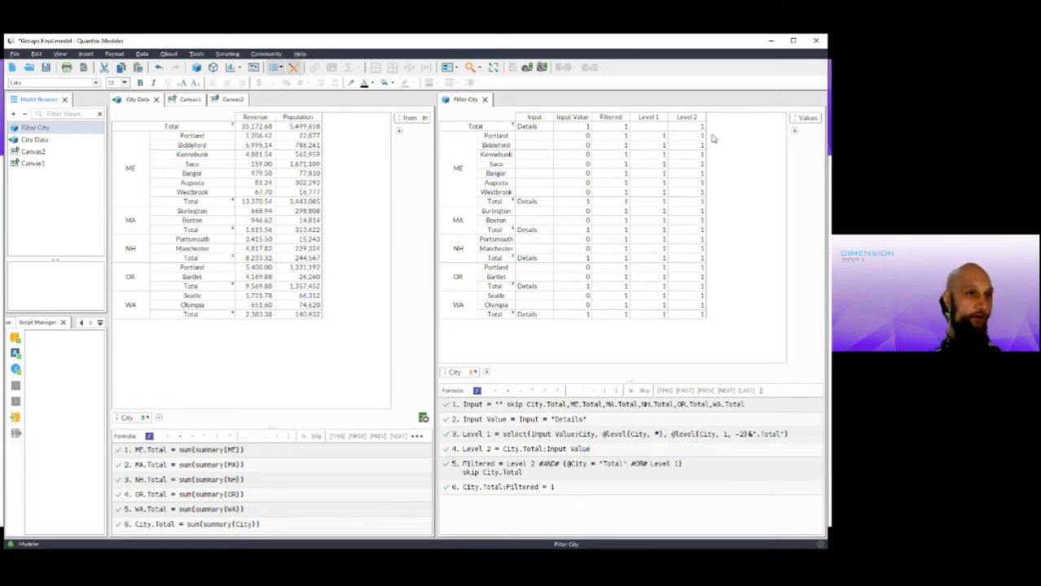
- Import the Summarization script library into the model
left_click(228, 54)
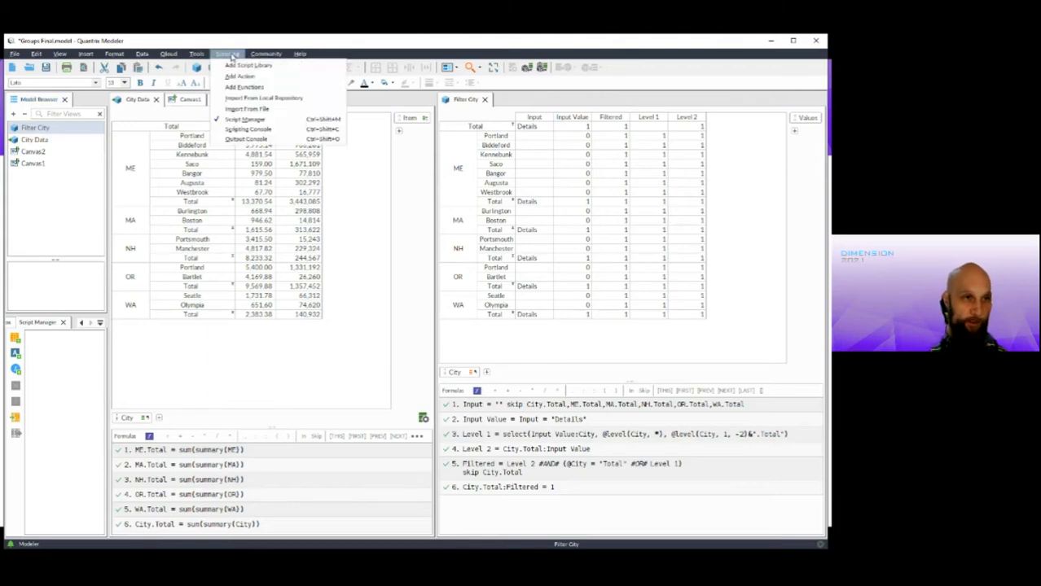
left_click(59, 393)
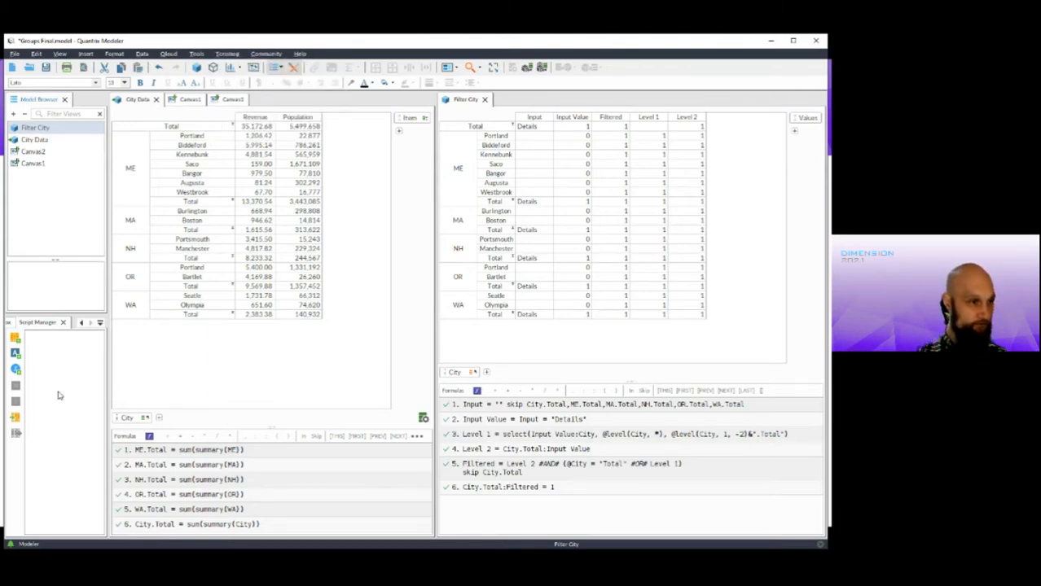
left_click(14, 417)
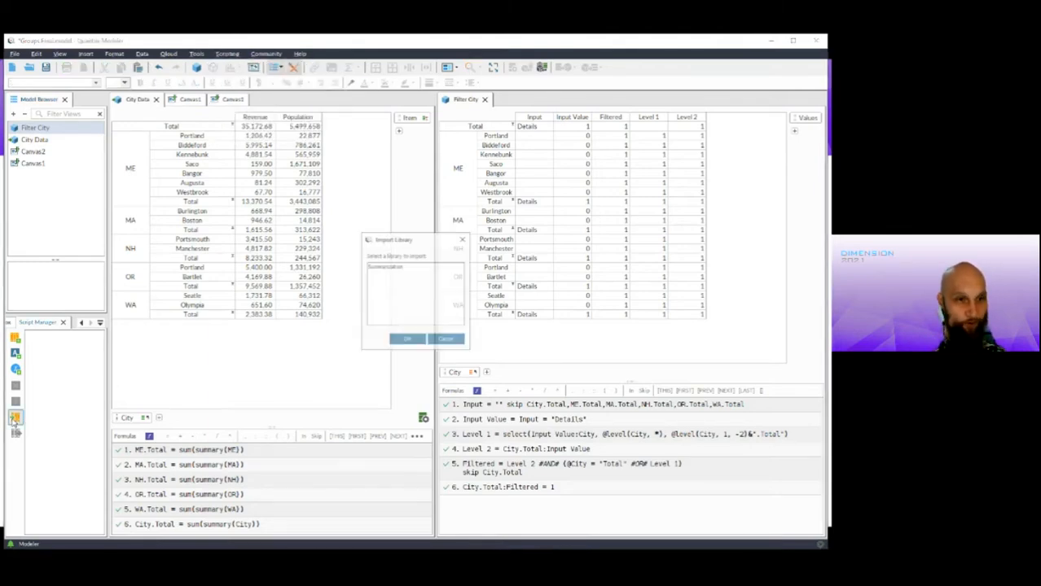
double_click(400, 269)
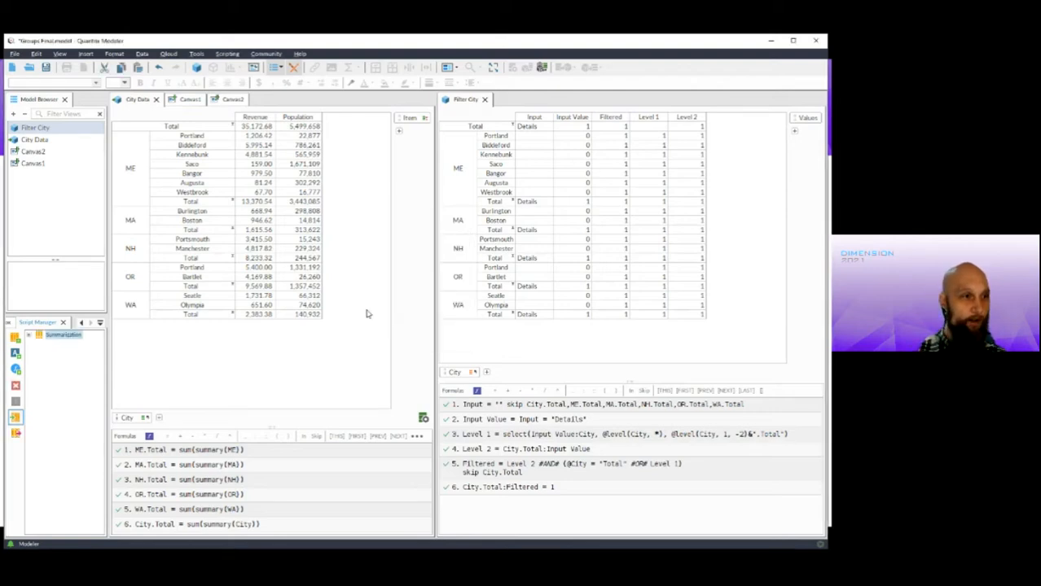
- Expand the Summarization library and open its Create Totals and Filter script at the beginning of the code
left_click(29, 335)
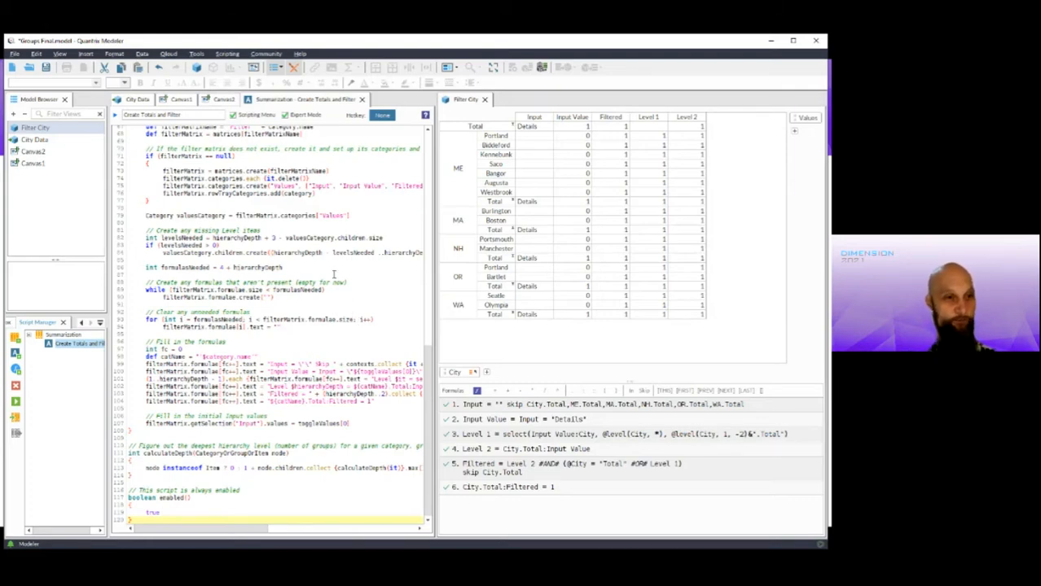
scroll(342, 285, "up", 15)
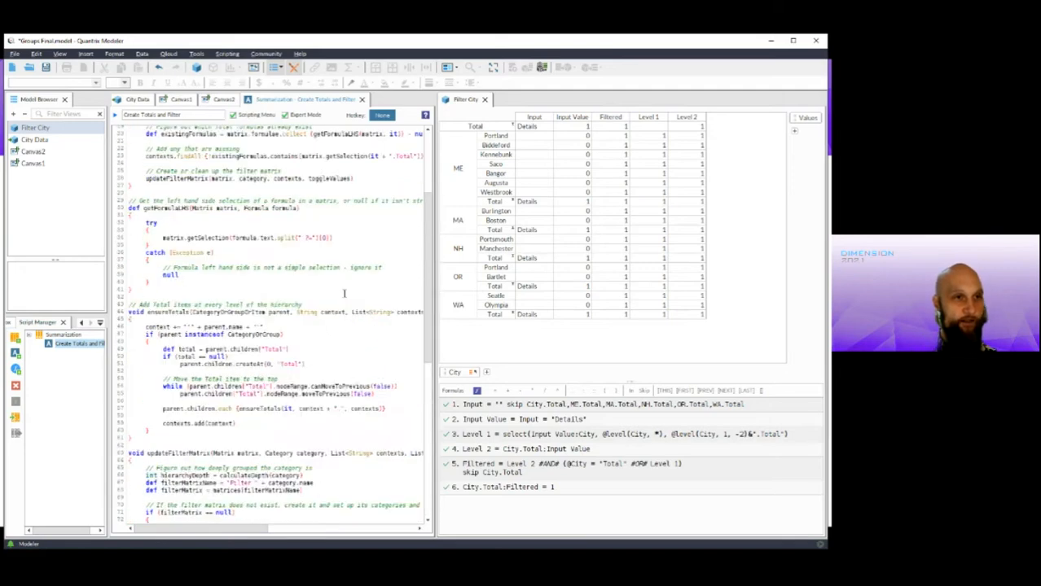
scroll(344, 294, "up", 6)
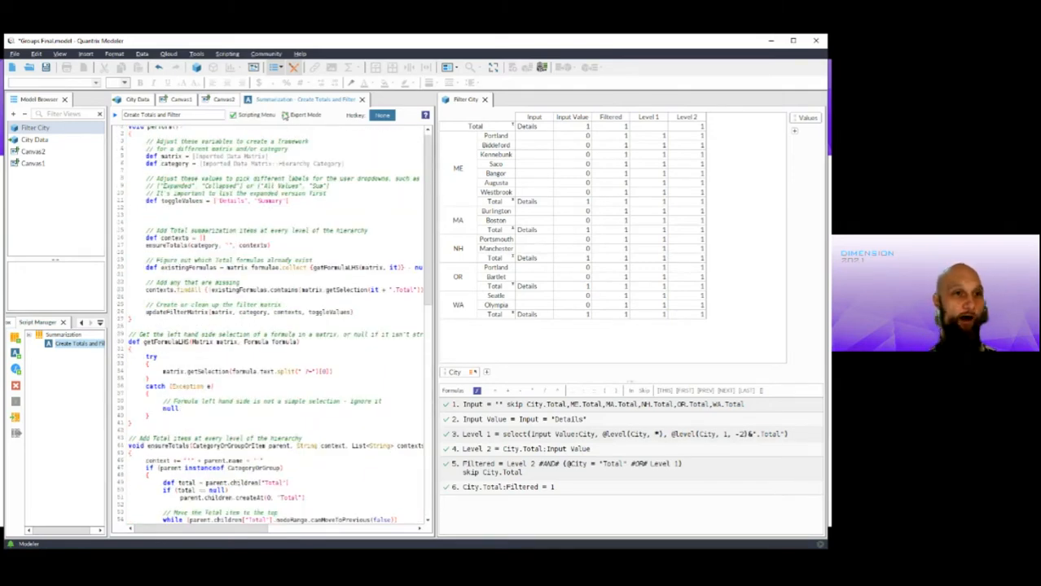
scroll(317, 205, "up", 1)
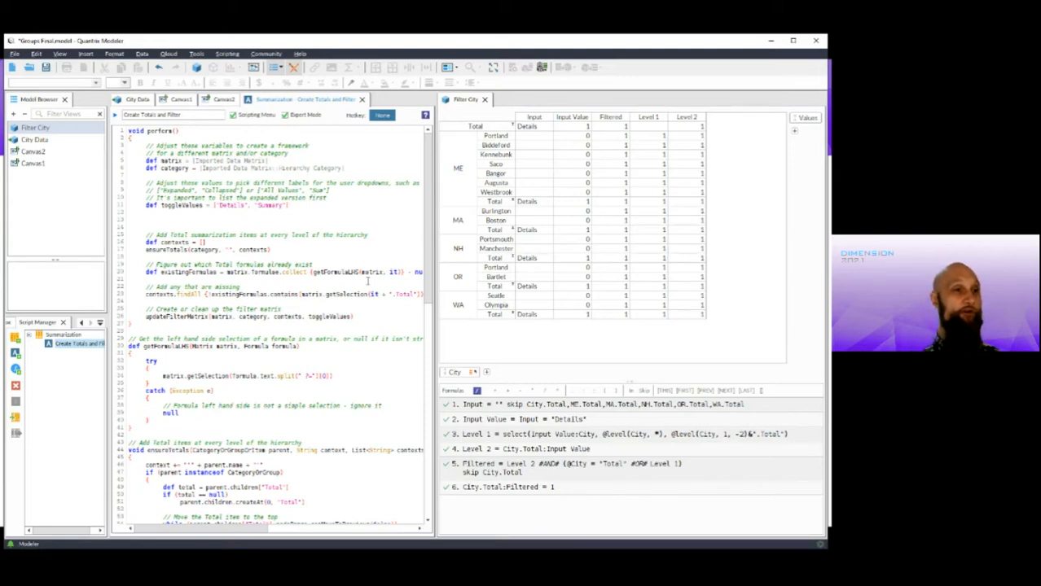
- Examine the getFormulaLHS, ensureTotals and perform functions in the Create Totals and Filter script
left_click_drag(128, 130, 152, 430)
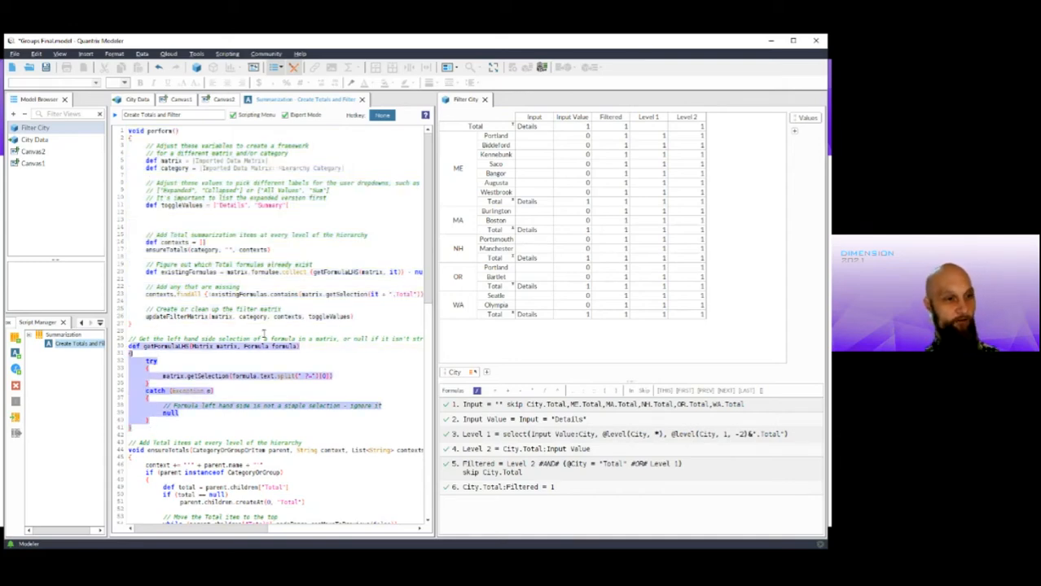
scroll(272, 337, "down", 6)
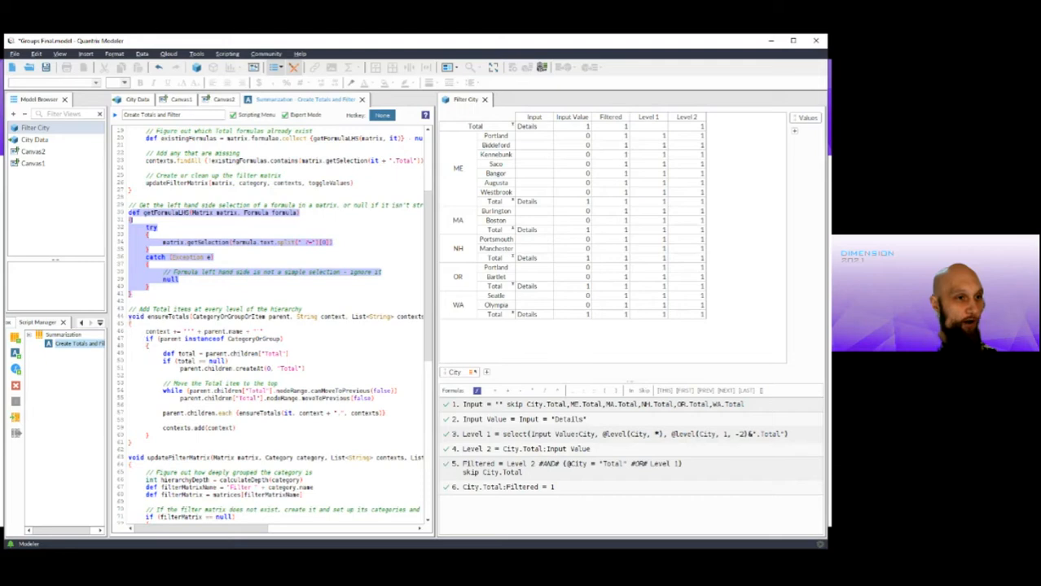
mouse_move(129, 317)
left_mouse_down()
mouse_move(154, 447)
mouse_move(185, 436)
left_mouse_up()
left_click(185, 436)
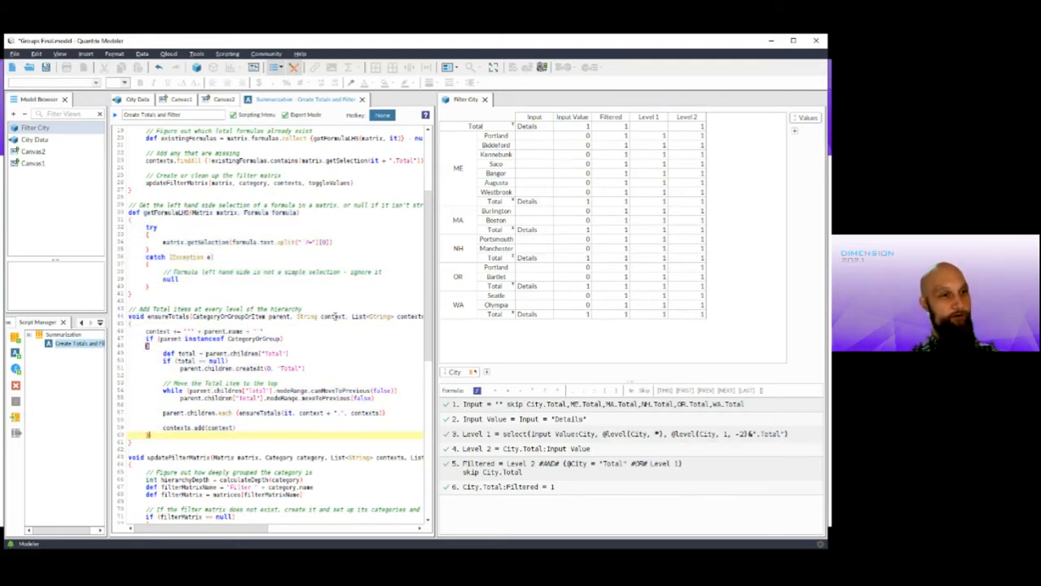
scroll(334, 316, "up", 6)
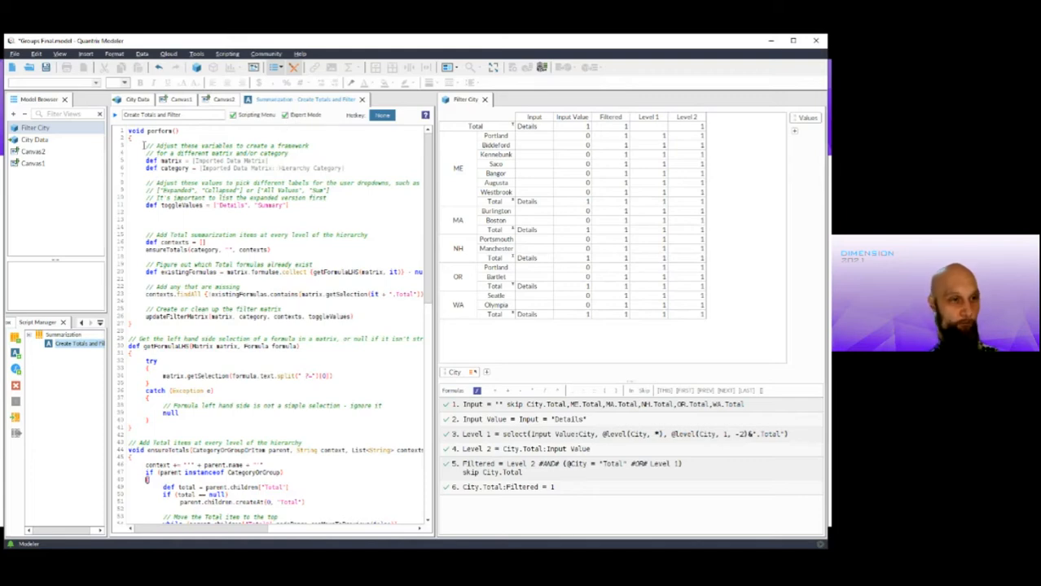
left_click_drag(130, 140, 364, 321)
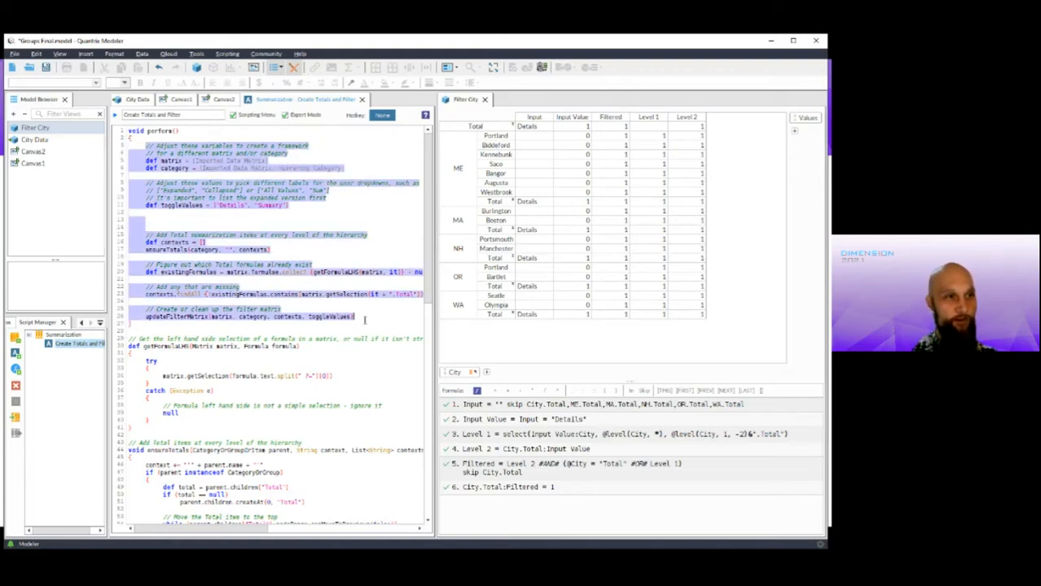
left_click(333, 151)
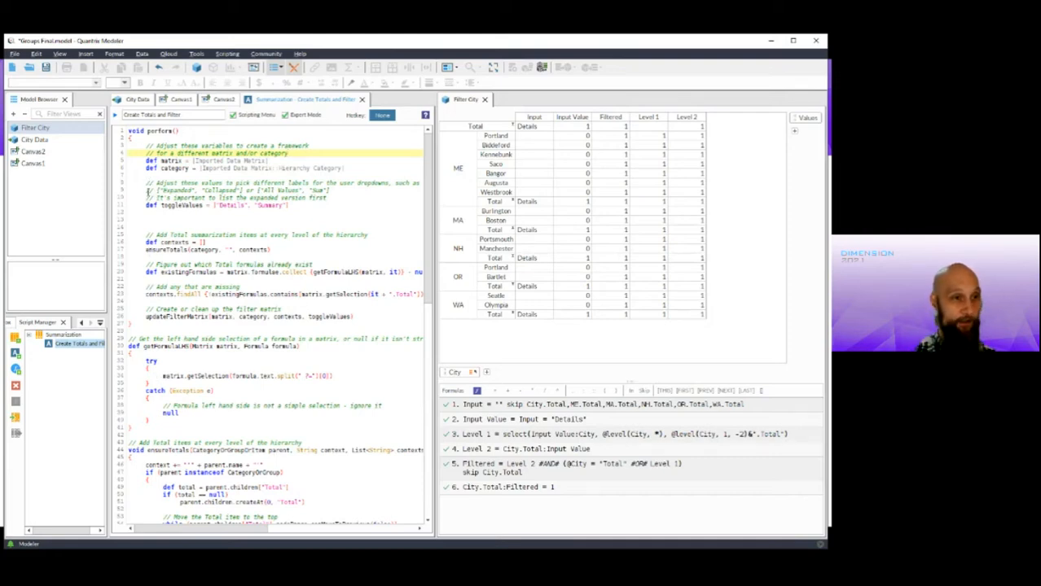
double_click(151, 264)
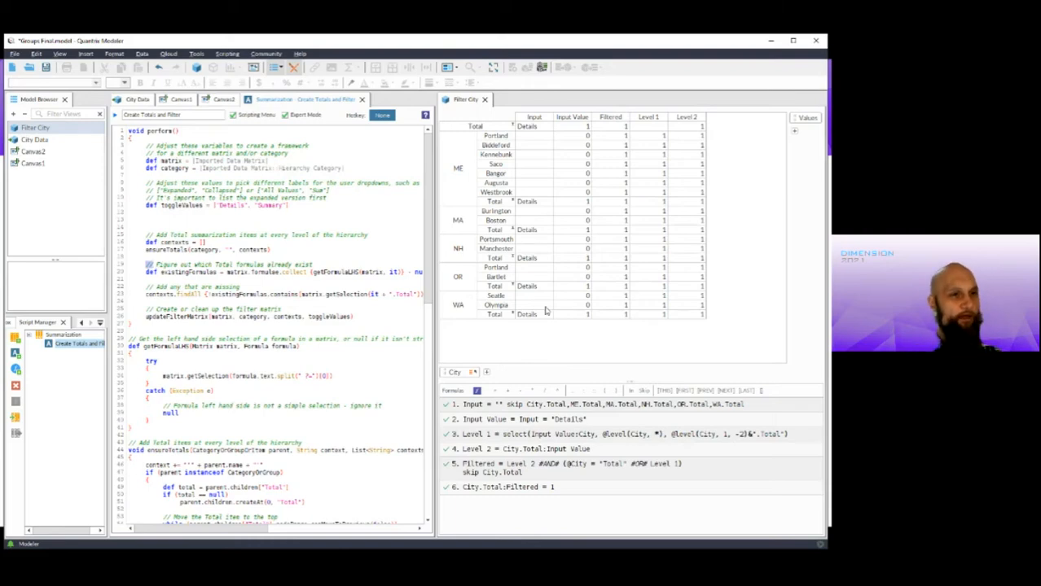
left_click(299, 259)
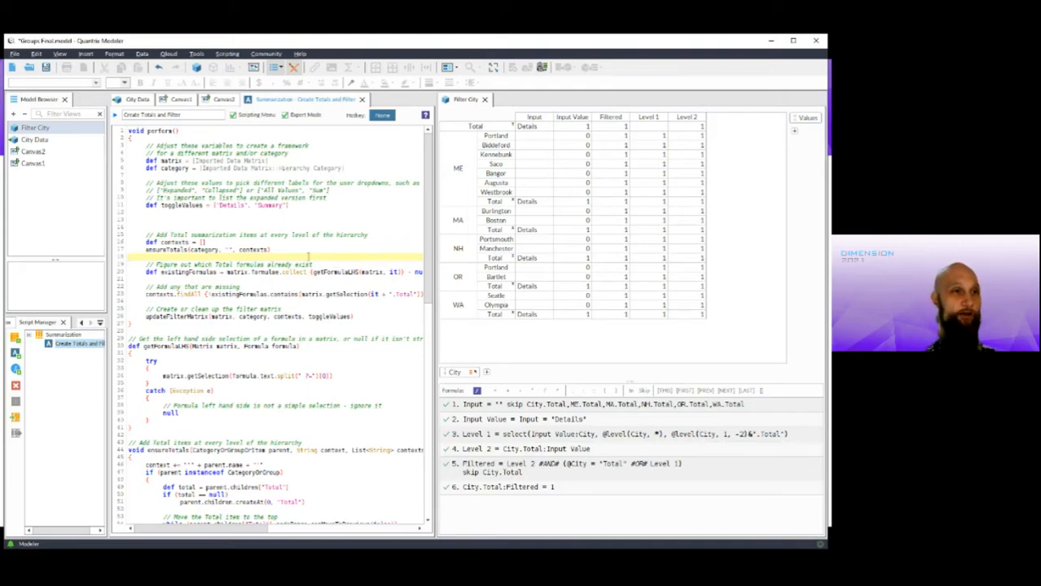
- Examine the adjustable matrix and category variable definitions and their comments at the start of perform()
left_click_drag(146, 146, 324, 153)
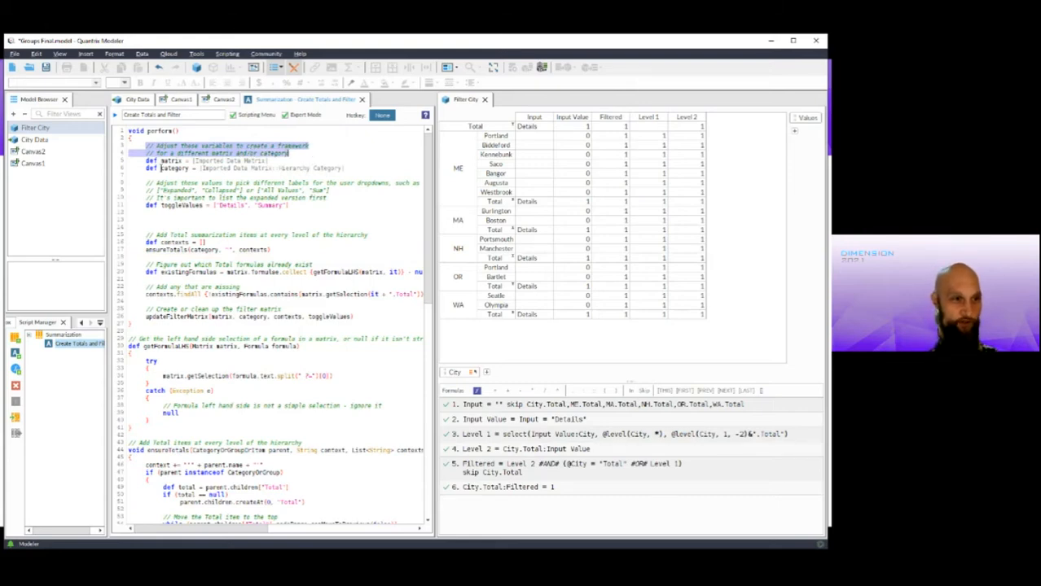
left_click_drag(146, 161, 348, 168)
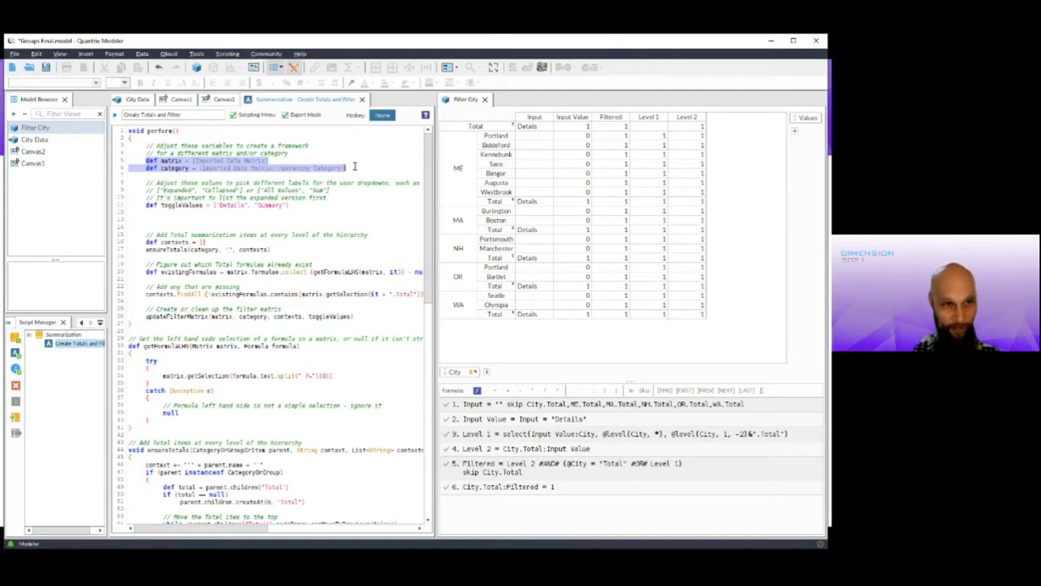
left_click(356, 167)
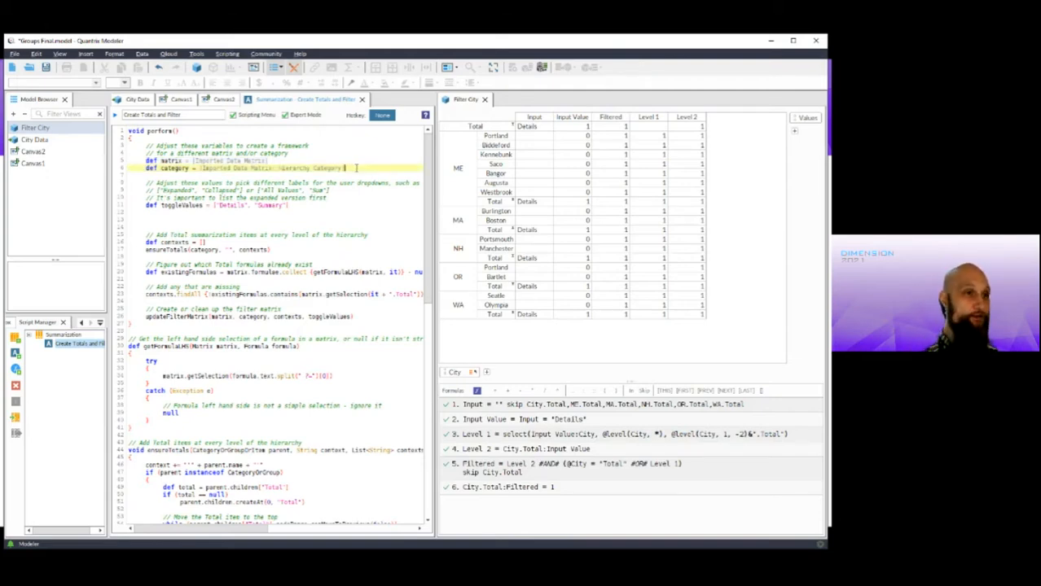
left_click_drag(146, 163, 345, 169)
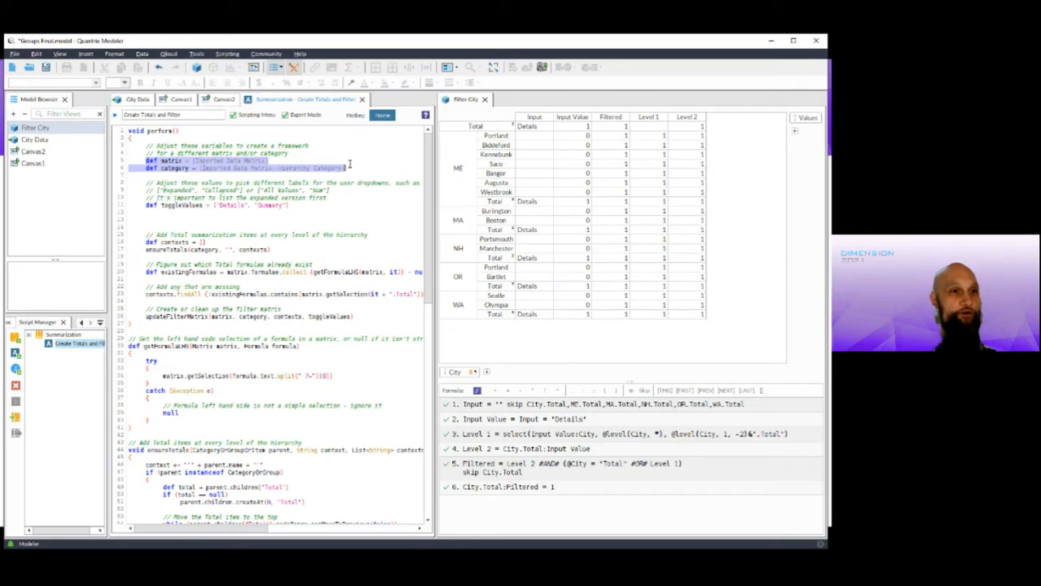
left_click(307, 161)
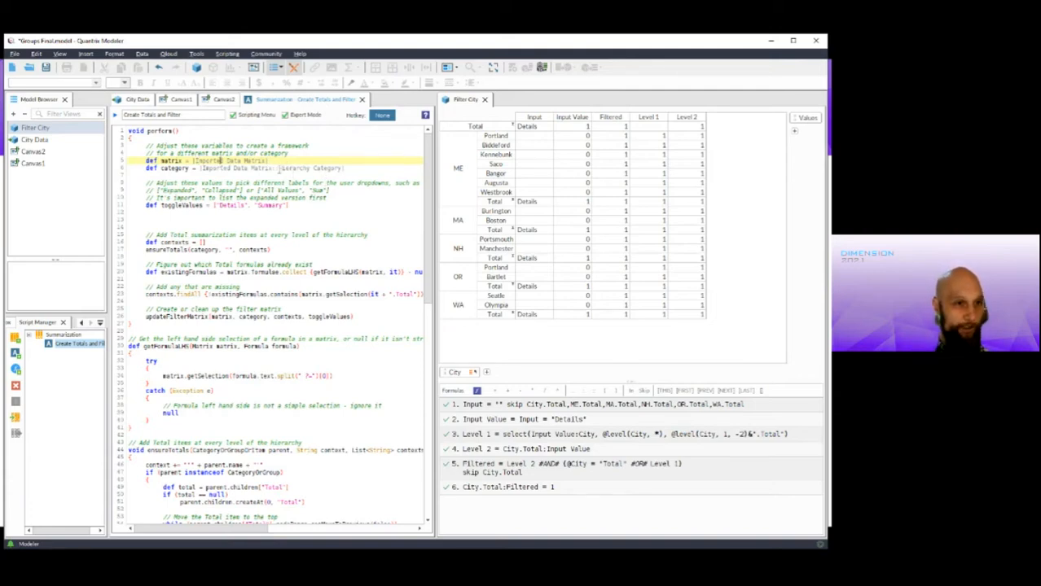
left_click(279, 168)
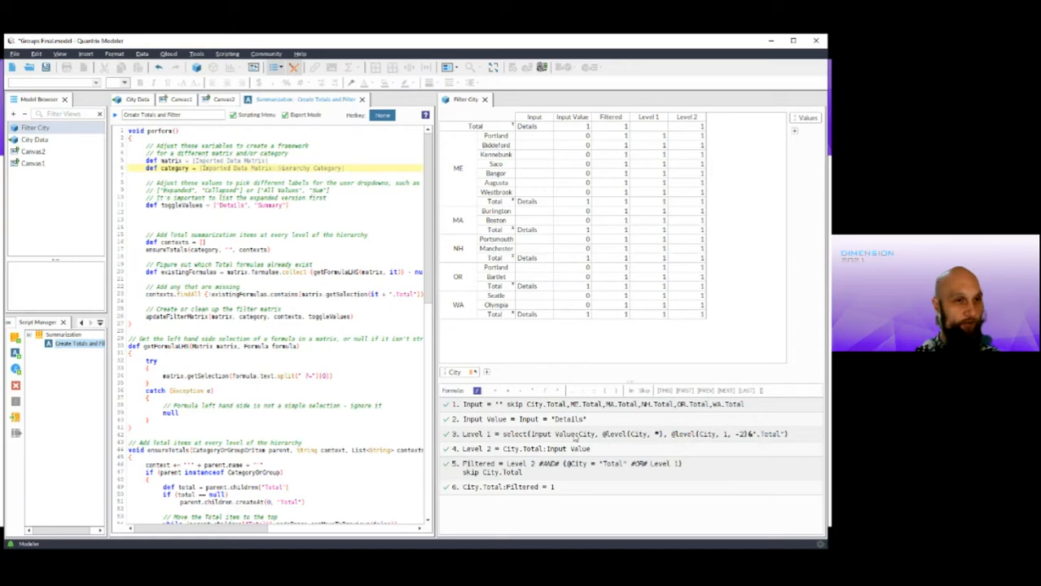
left_click(195, 160)
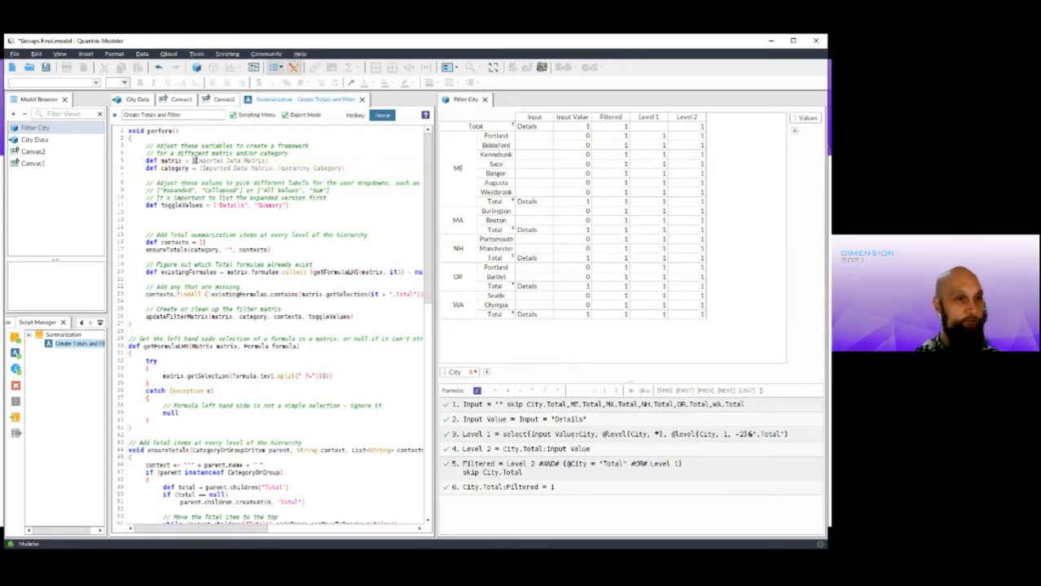
left_click_drag(268, 161, 195, 160)
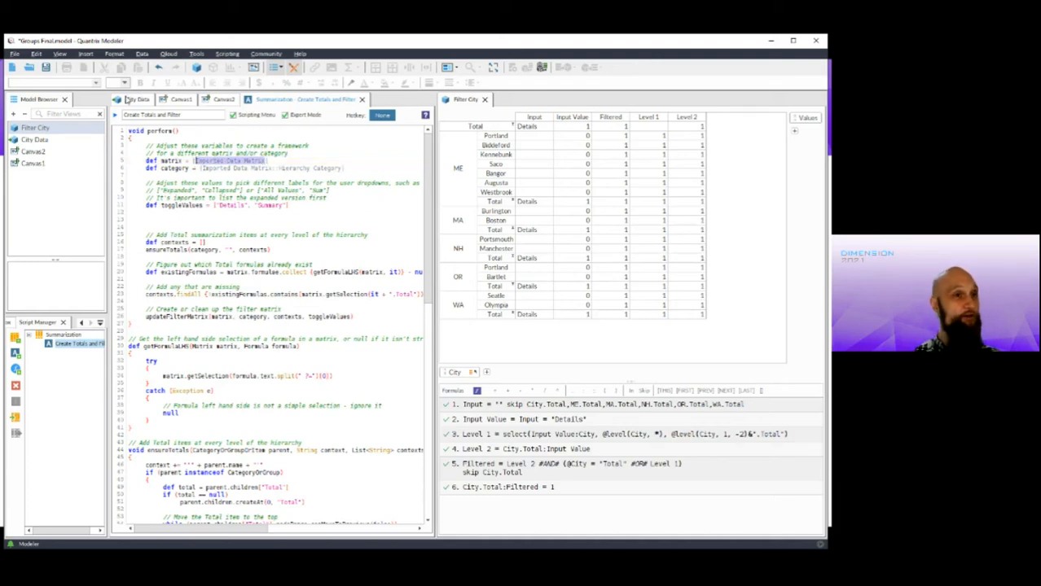
- Try to run the Create Totals and Filter script with its default imported data matrix and hierarchy category references
left_click(131, 100)
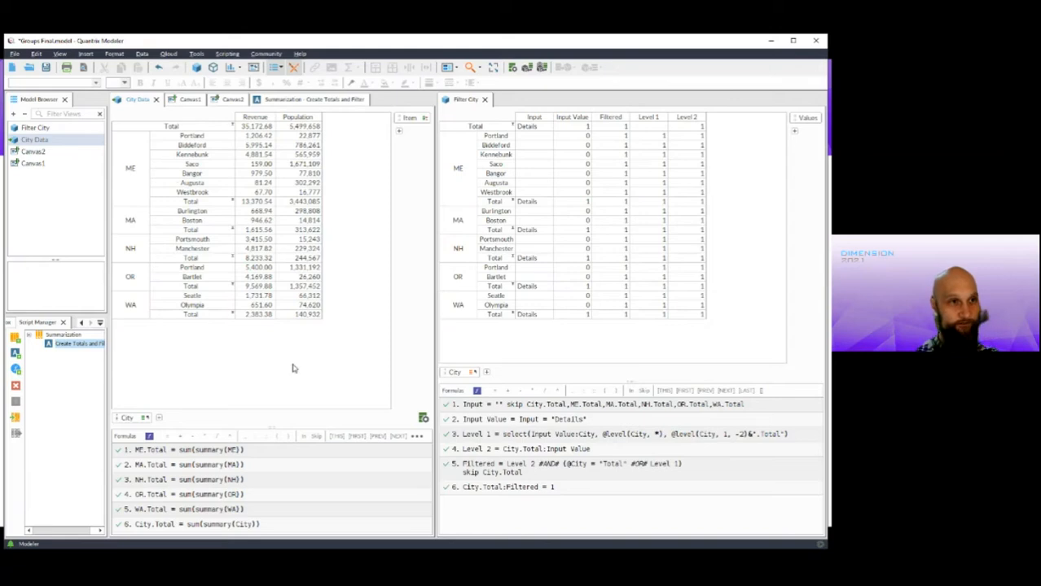
left_click(311, 100)
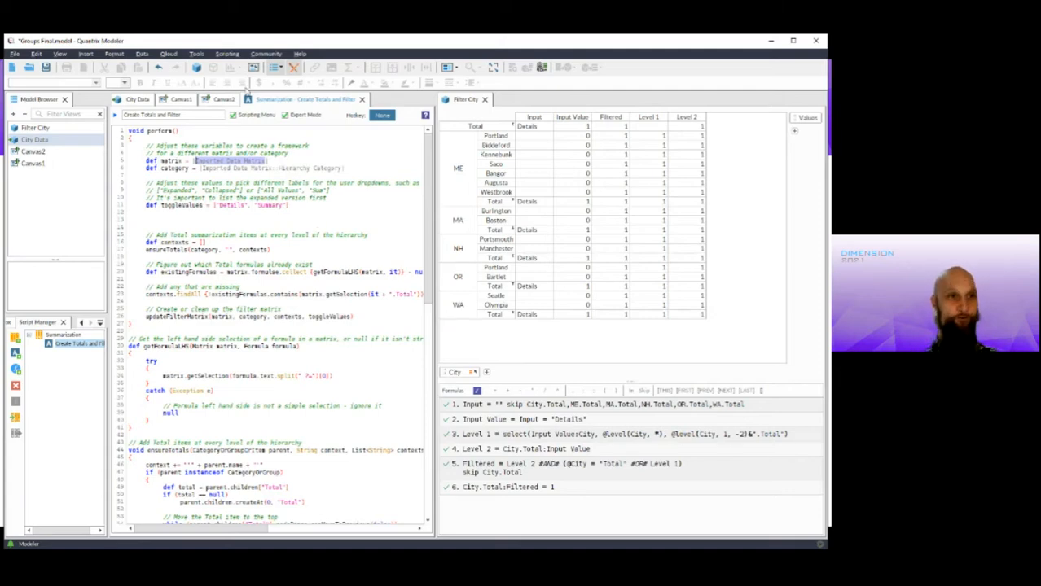
left_click(227, 54)
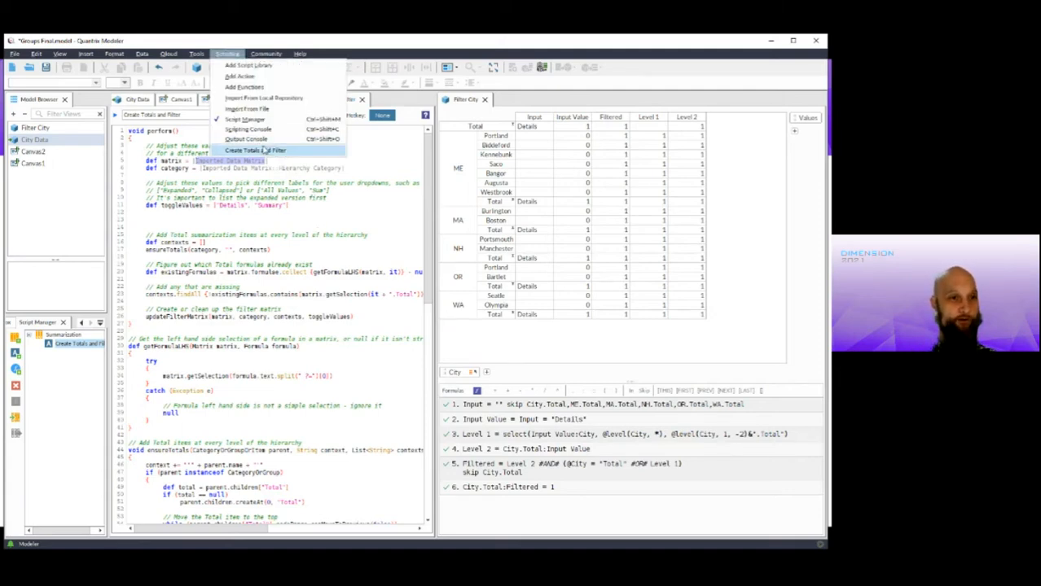
left_click(262, 151)
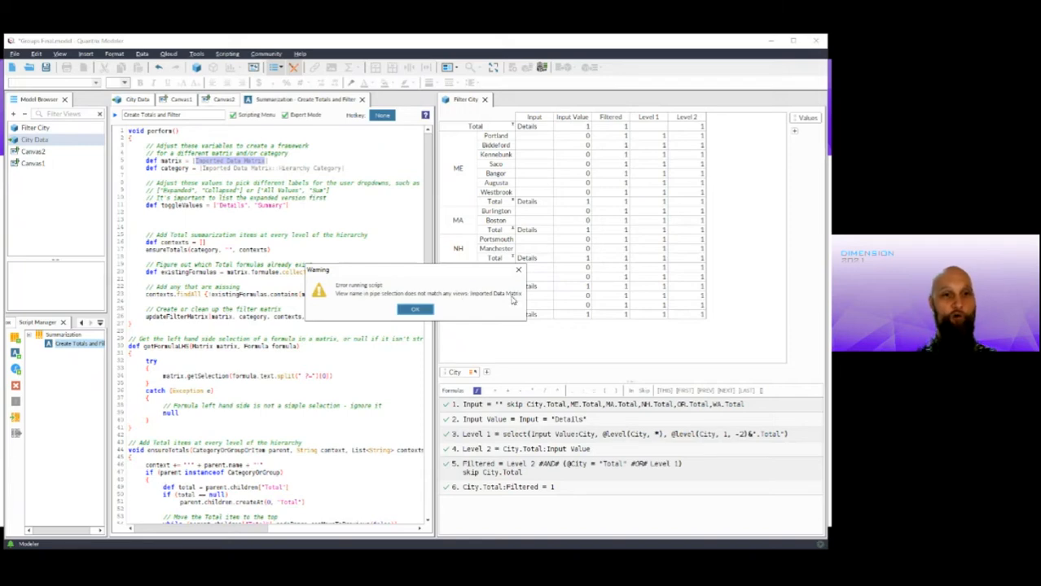
left_click(415, 310)
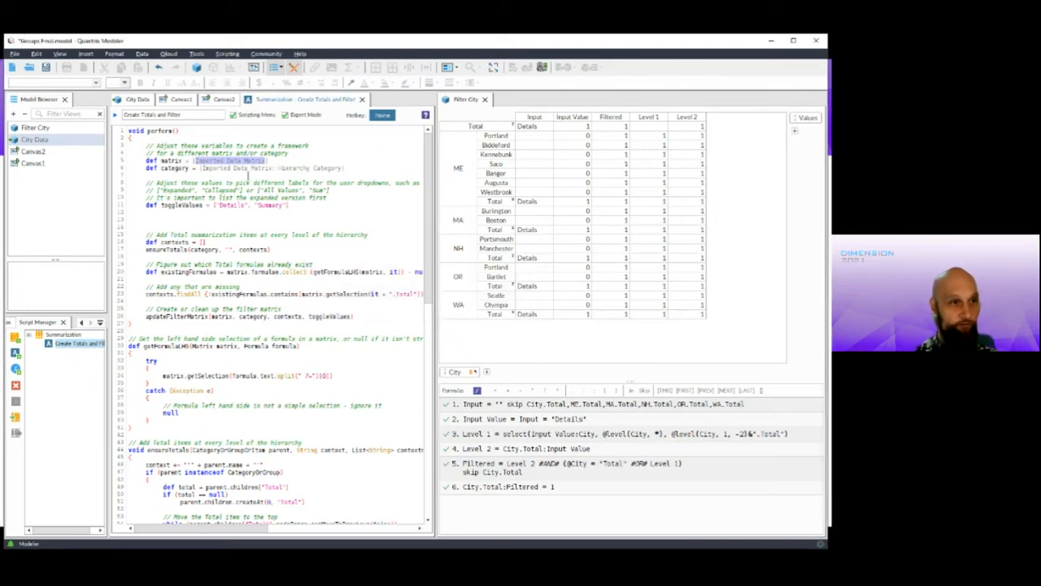
- Point the script's matrix variable to City Data and its category variable to City Data::City
left_click_drag(196, 160, 265, 160)
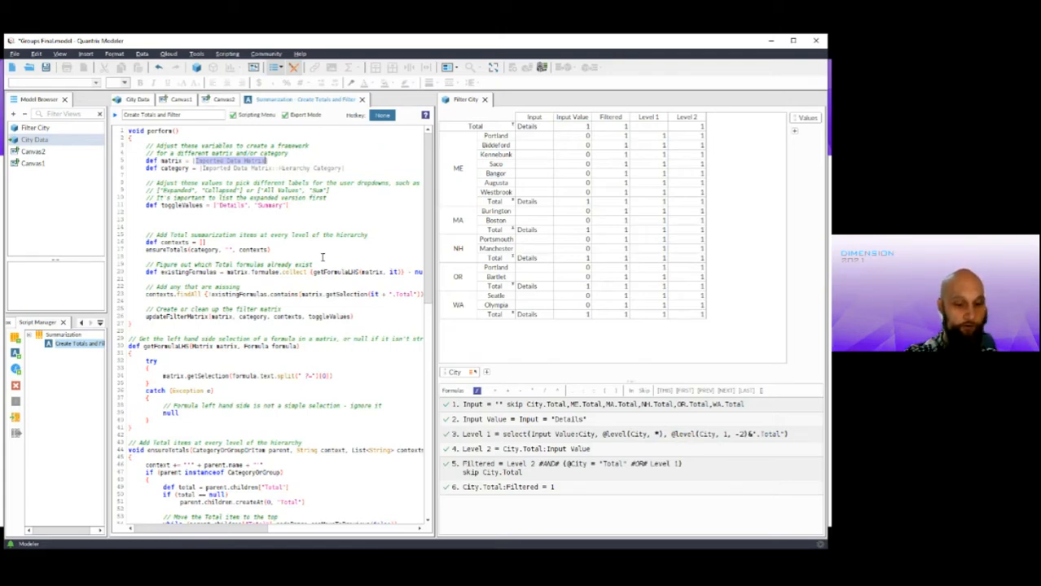
type("City")
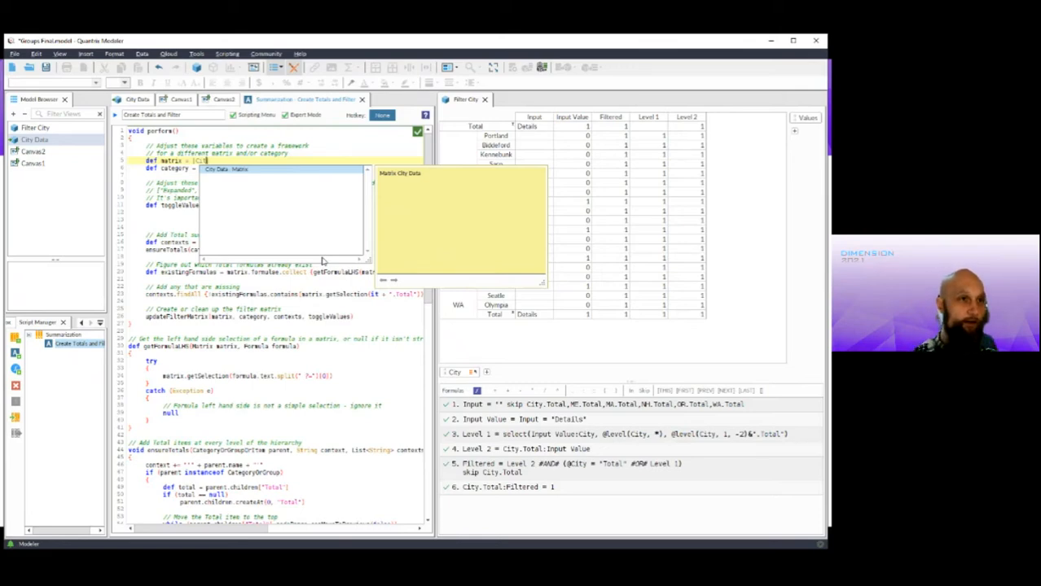
key("Return")
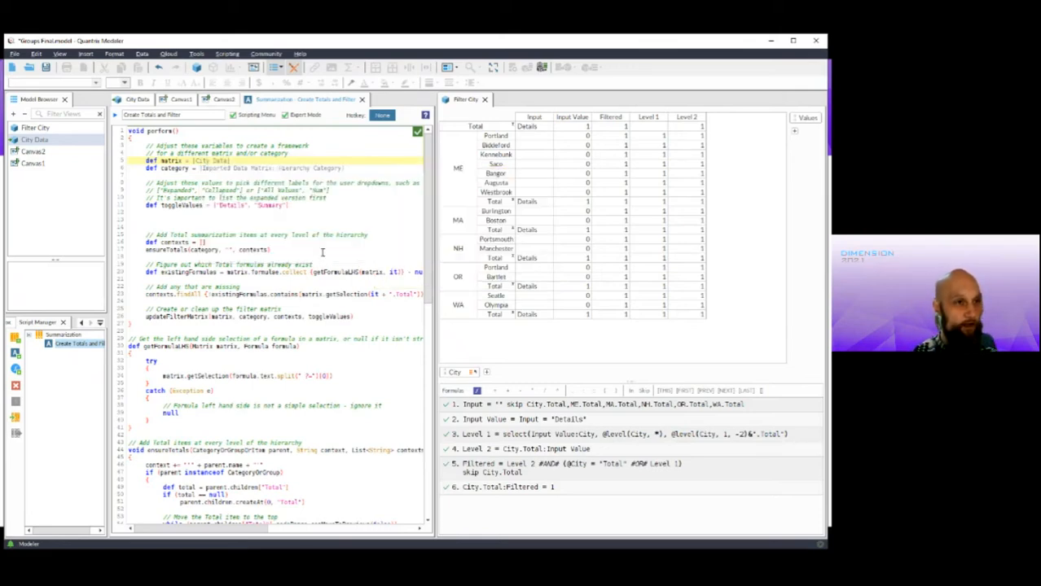
left_click(204, 168)
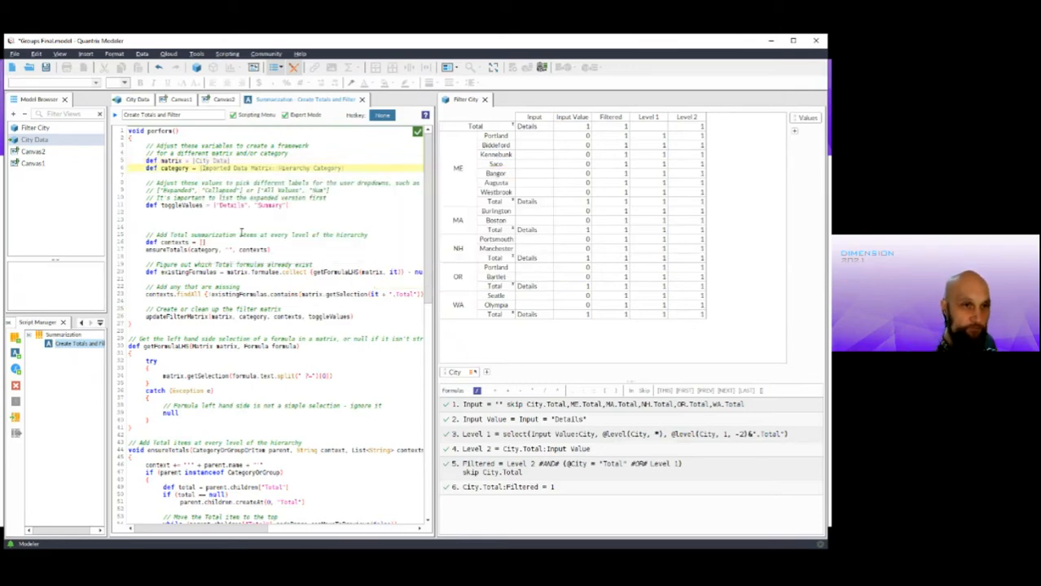
key("shift+End")
type("Ci")
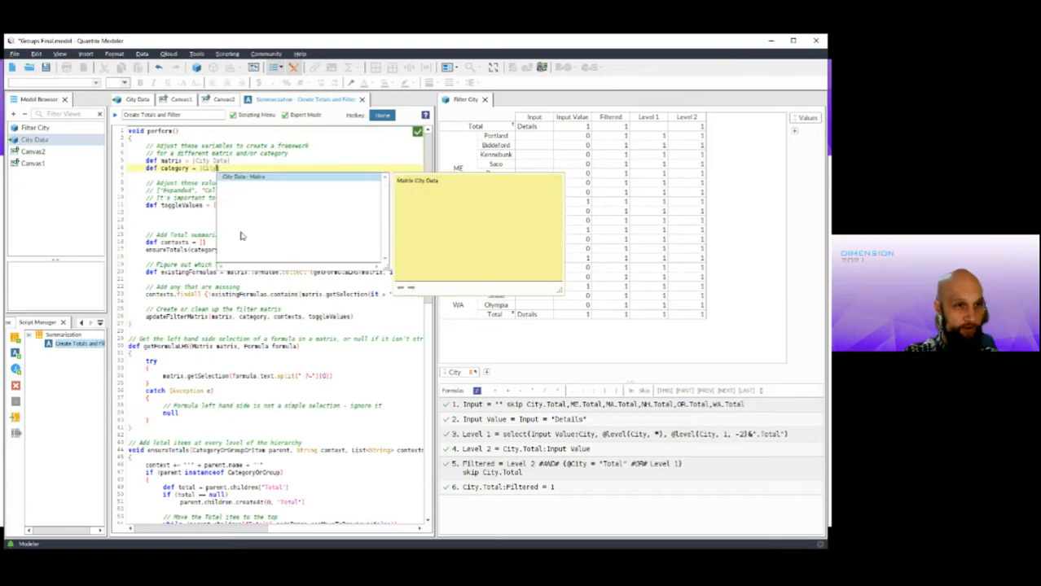
key("Return")
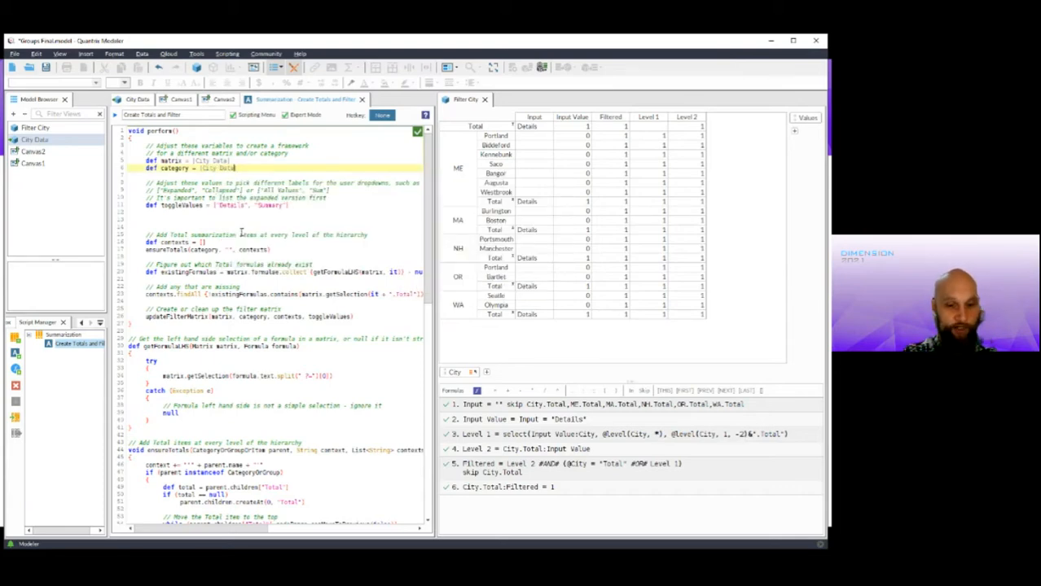
type(": City")
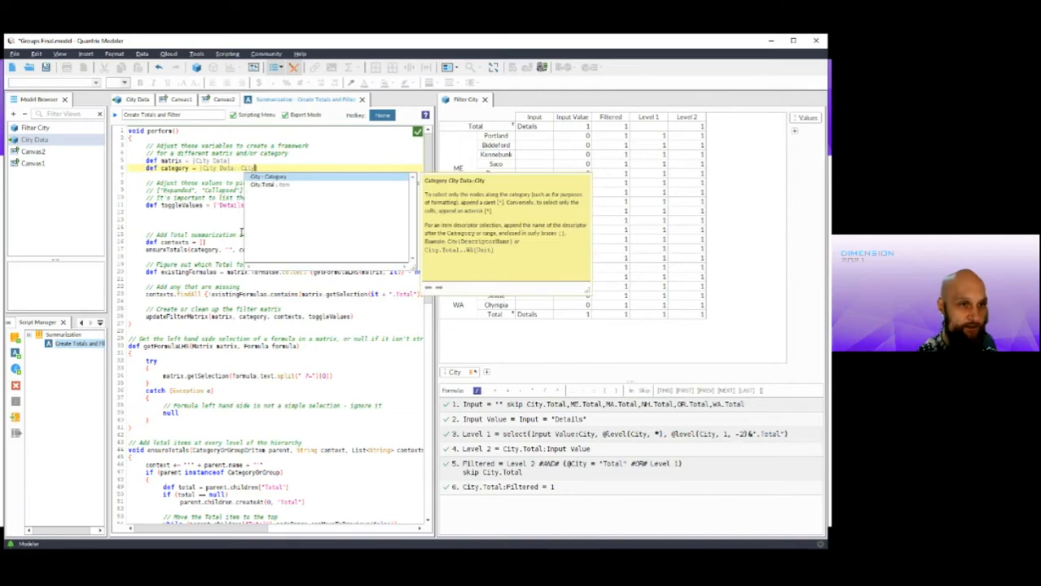
key("Return")
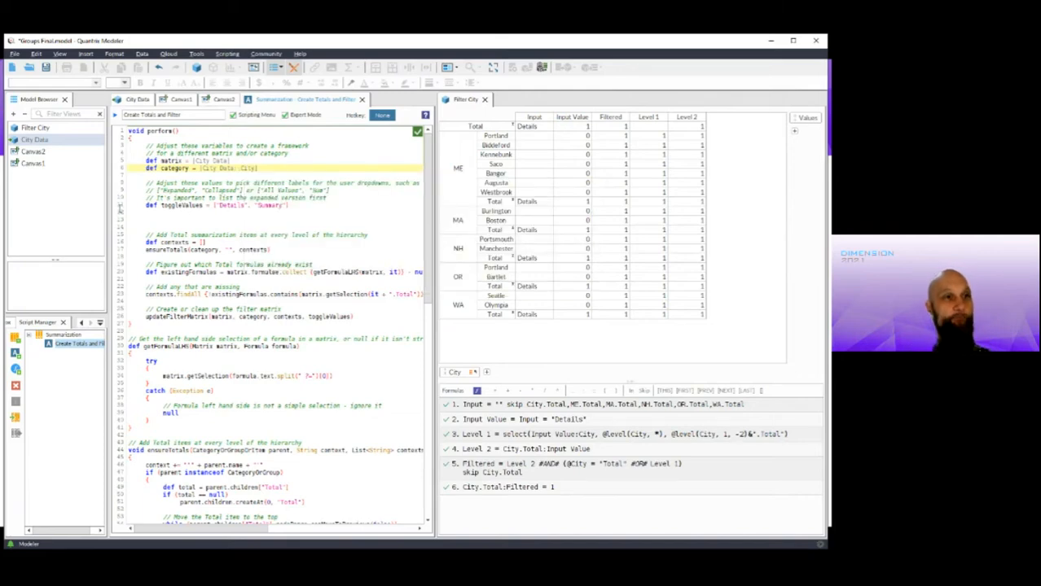
- Examine the Total items and summary formulas in City Data, the Canvas1 table, and the value columns of Filter City
left_click(132, 100)
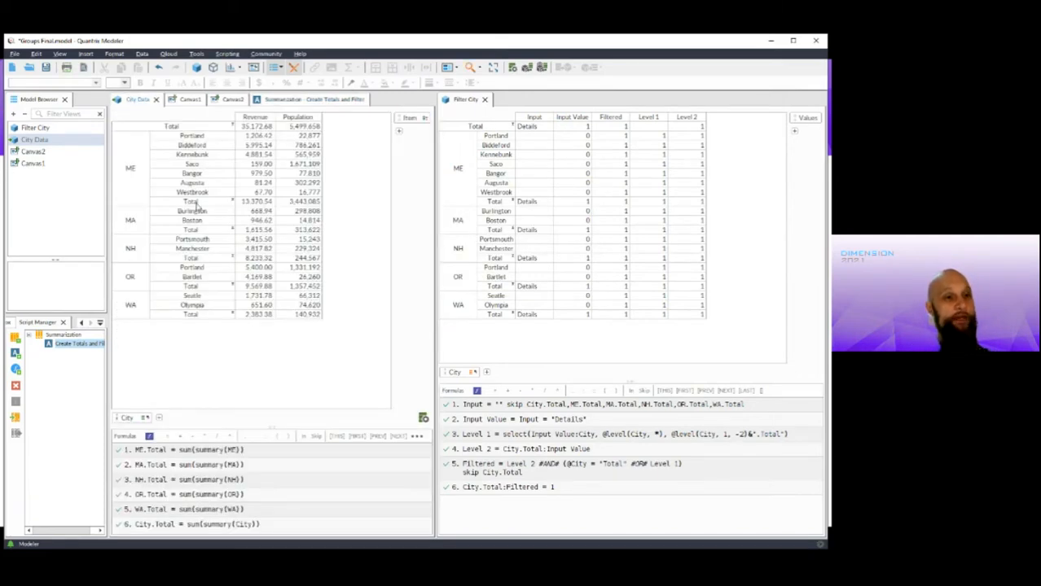
left_click_drag(228, 451, 261, 525)
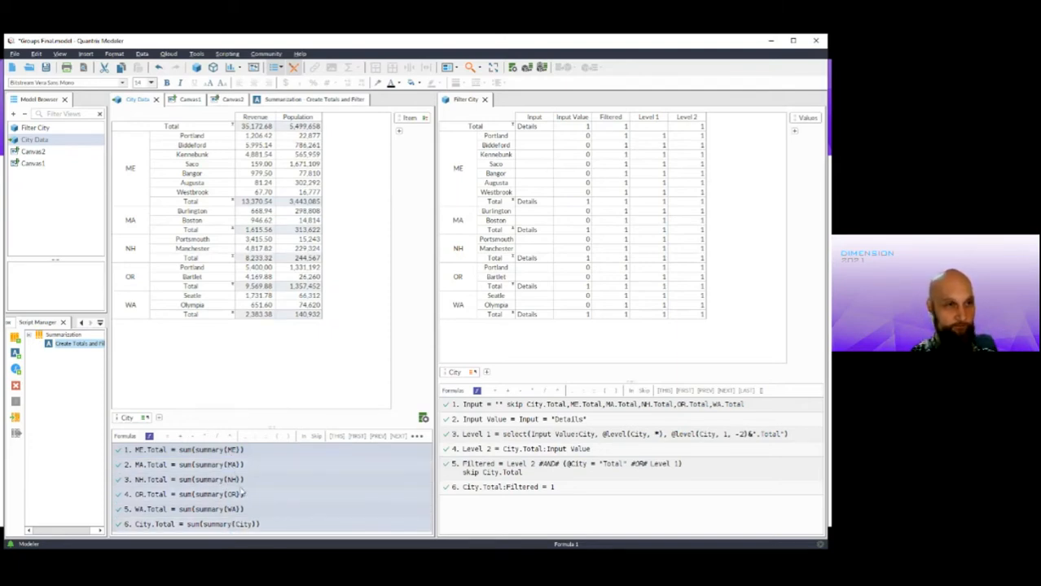
left_click(186, 100)
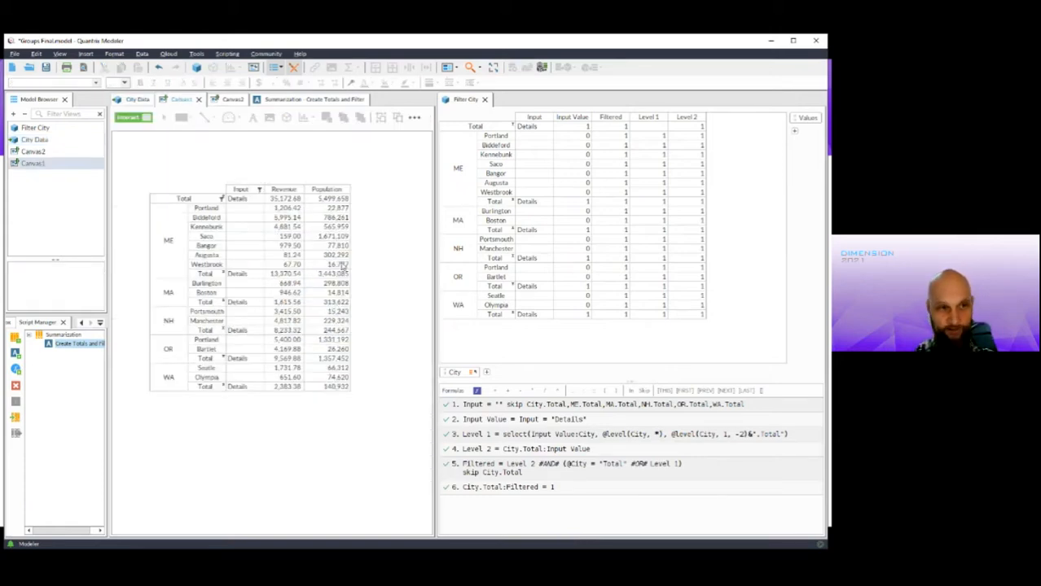
left_click(285, 200)
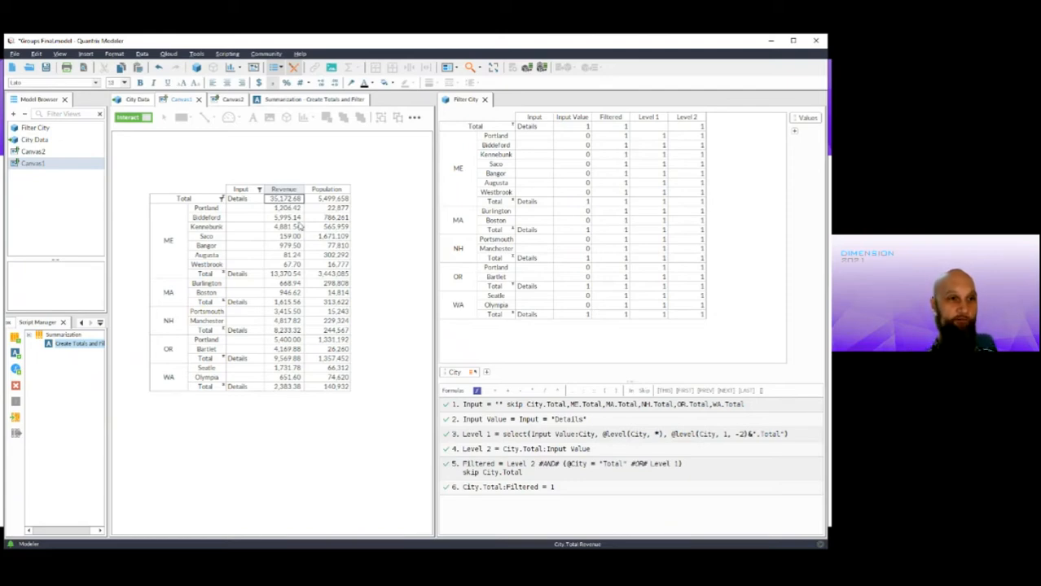
left_click(137, 99)
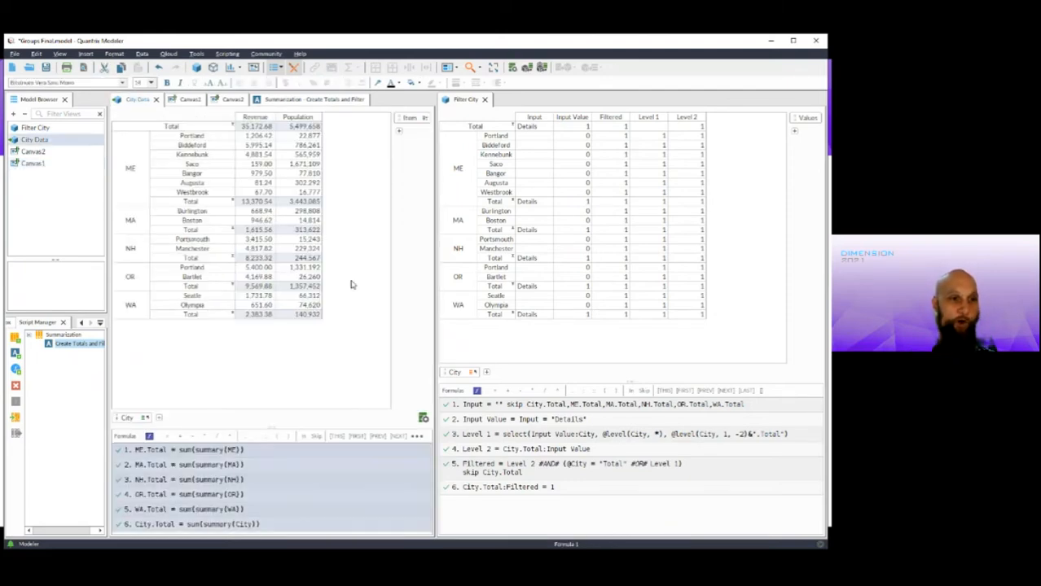
left_click_drag(154, 129, 174, 323)
left_click(193, 258)
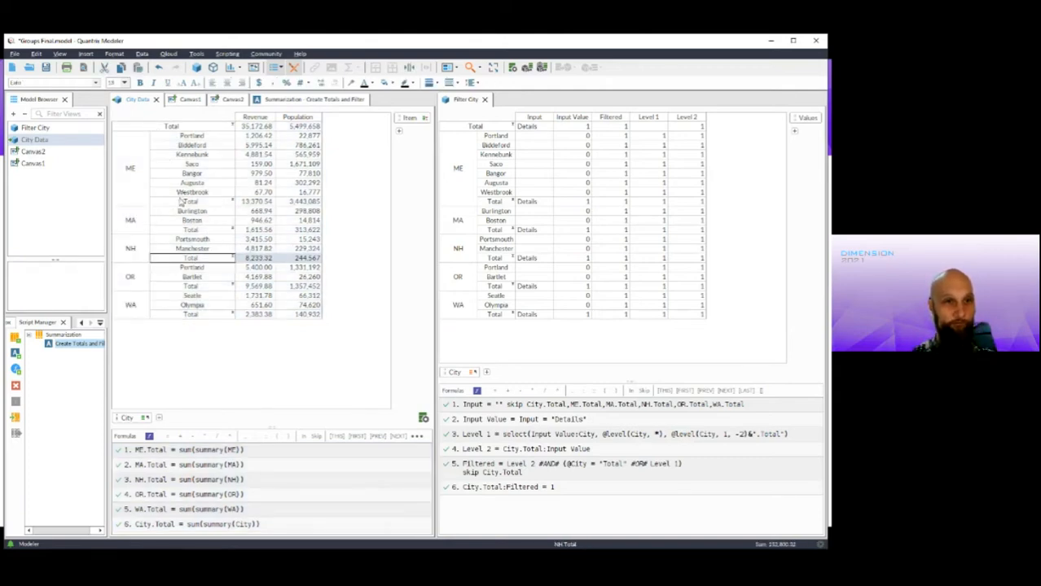
left_click(493, 146)
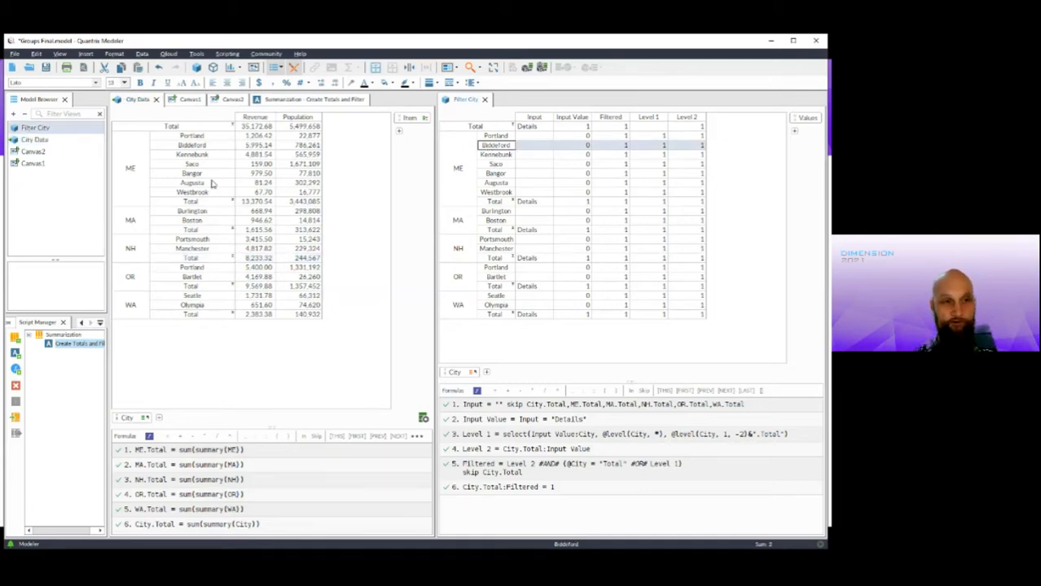
left_click(282, 100)
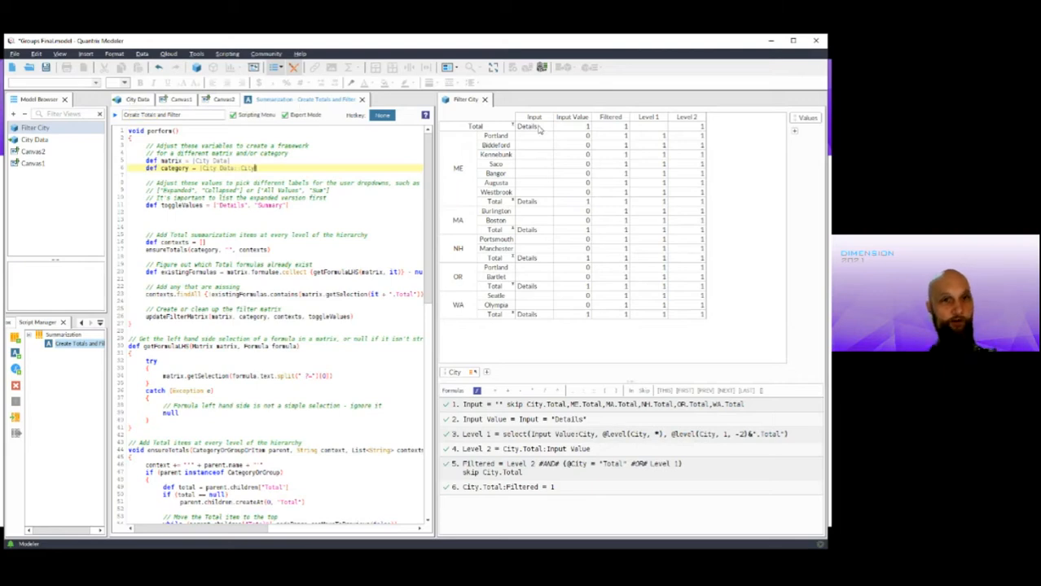
left_click_drag(540, 119, 703, 296)
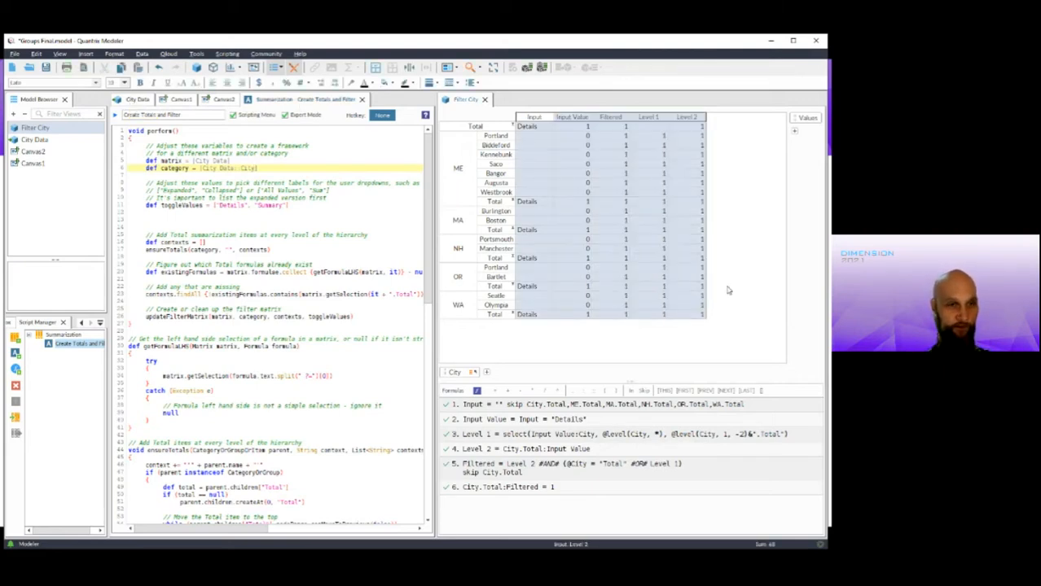
- Switch the overall Total row's Input on Canvas1 to Summary and back to Details
left_click(179, 100)
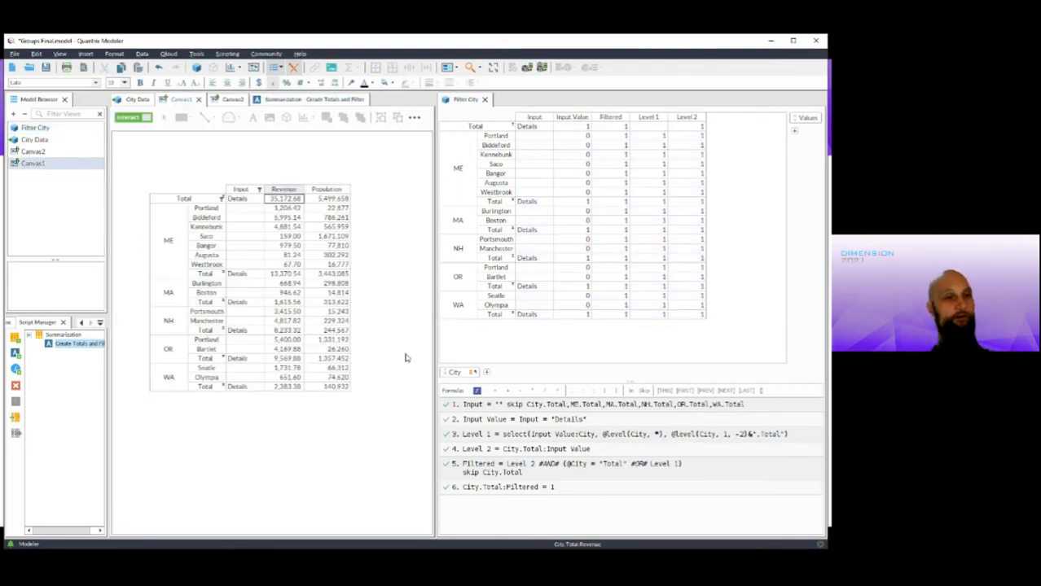
left_click(242, 199)
left_click(259, 199)
left_click(258, 214)
left_click(259, 200)
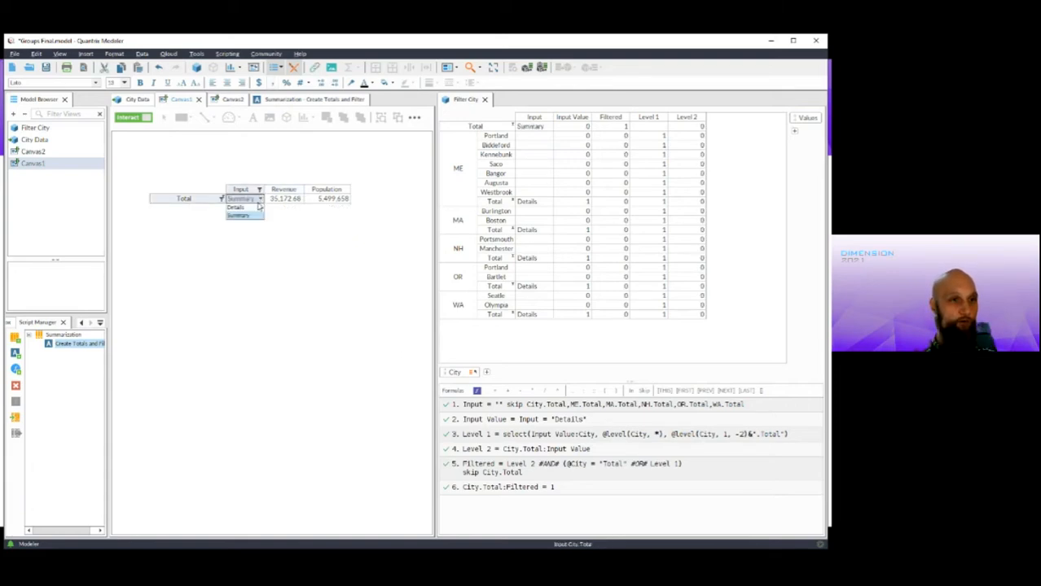
left_click(249, 208)
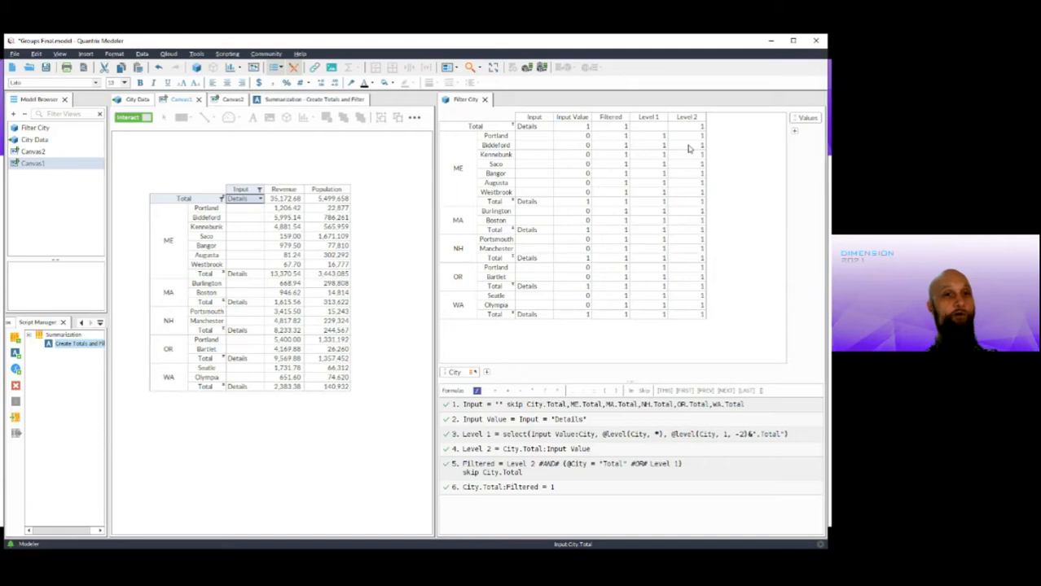
- Try average(summary(ME)) as the ME.Total formula in City Data, and undo the change
left_click(130, 100)
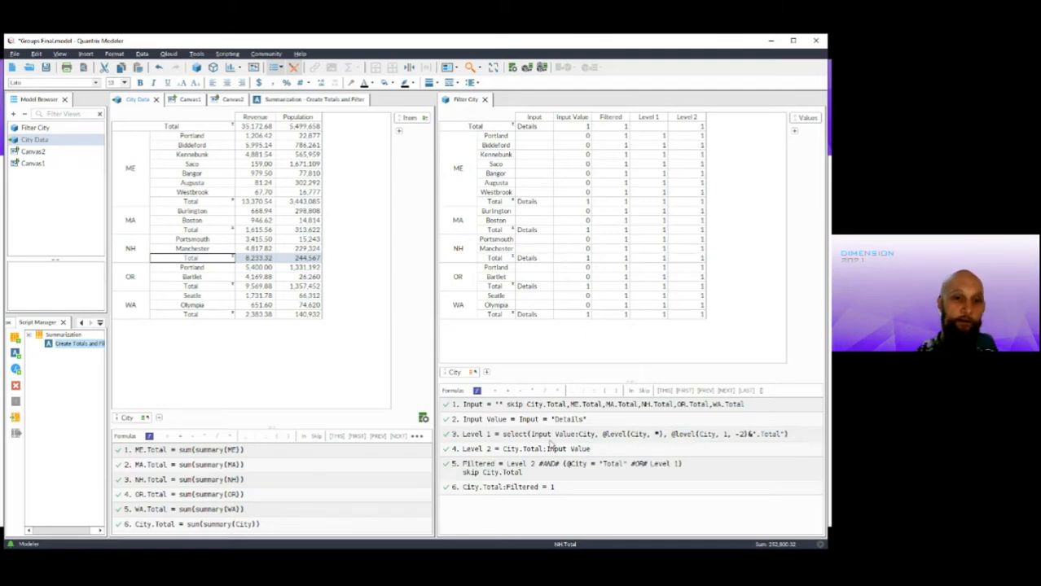
left_click_drag(518, 406, 528, 496)
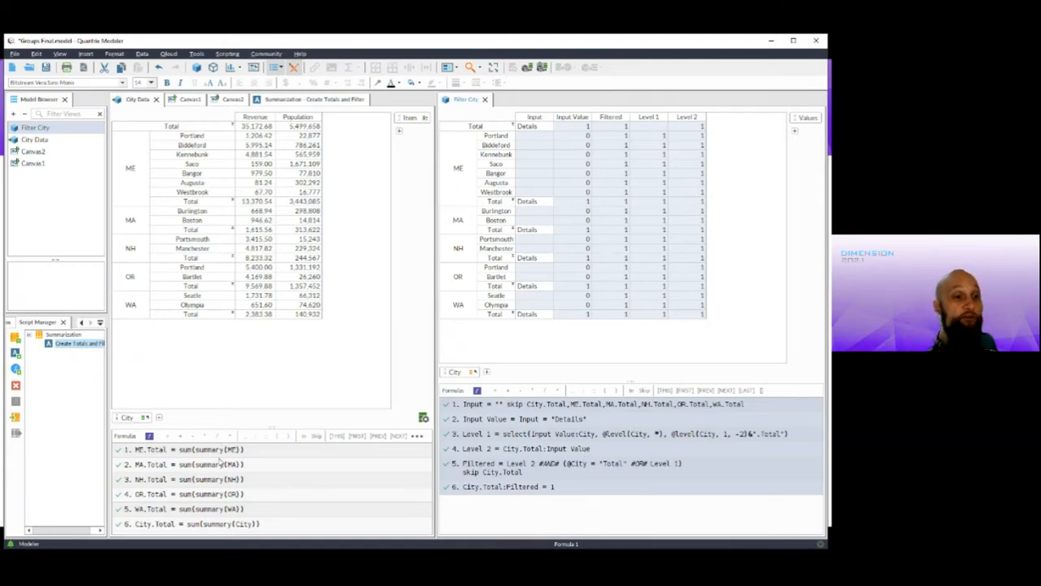
left_click(221, 461)
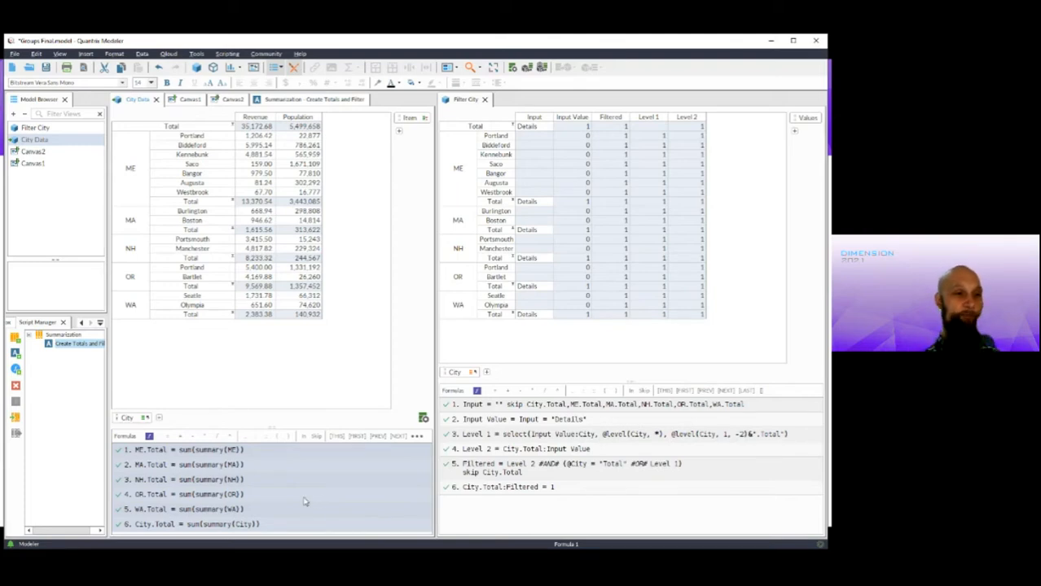
left_click(197, 455)
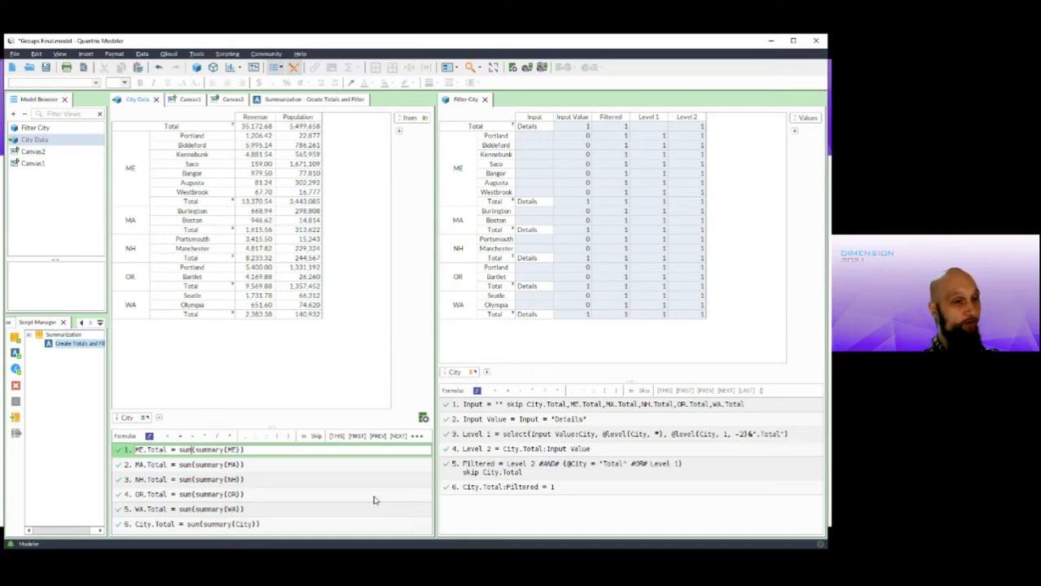
key("BackSpace")
key("BackSpace")
key("BackSpace")
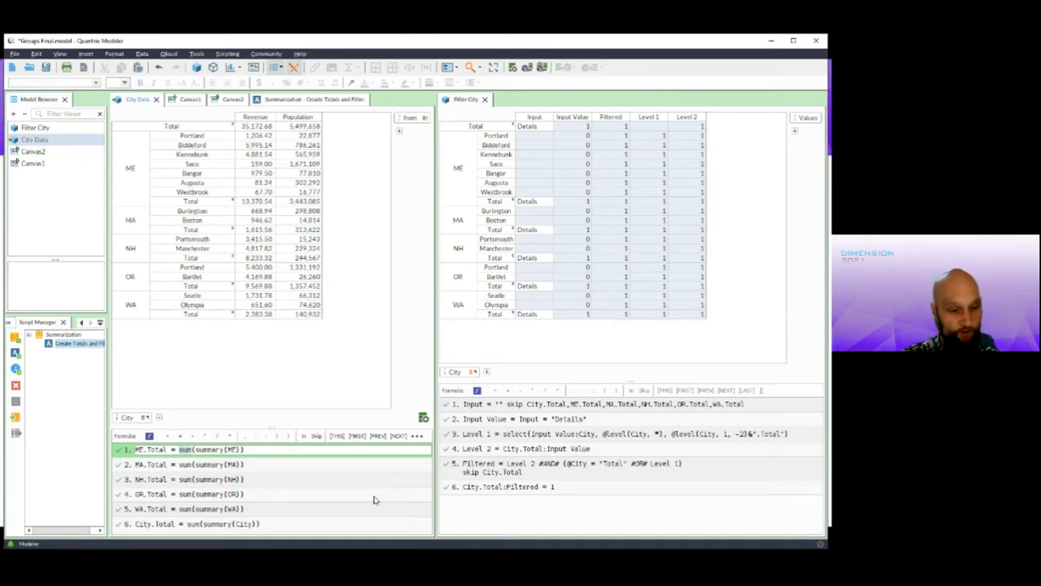
type("average")
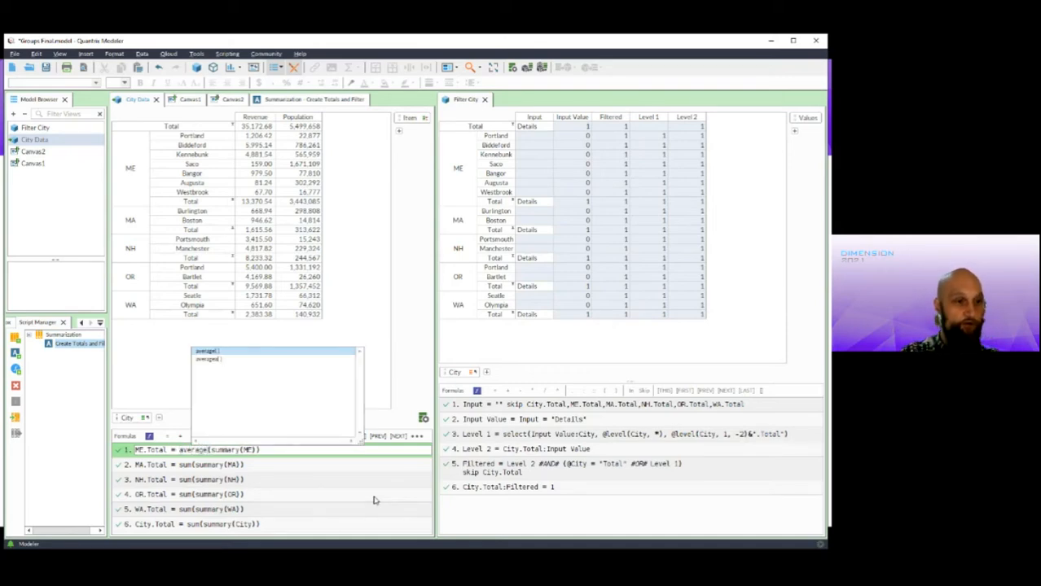
key("Escape")
key("Return")
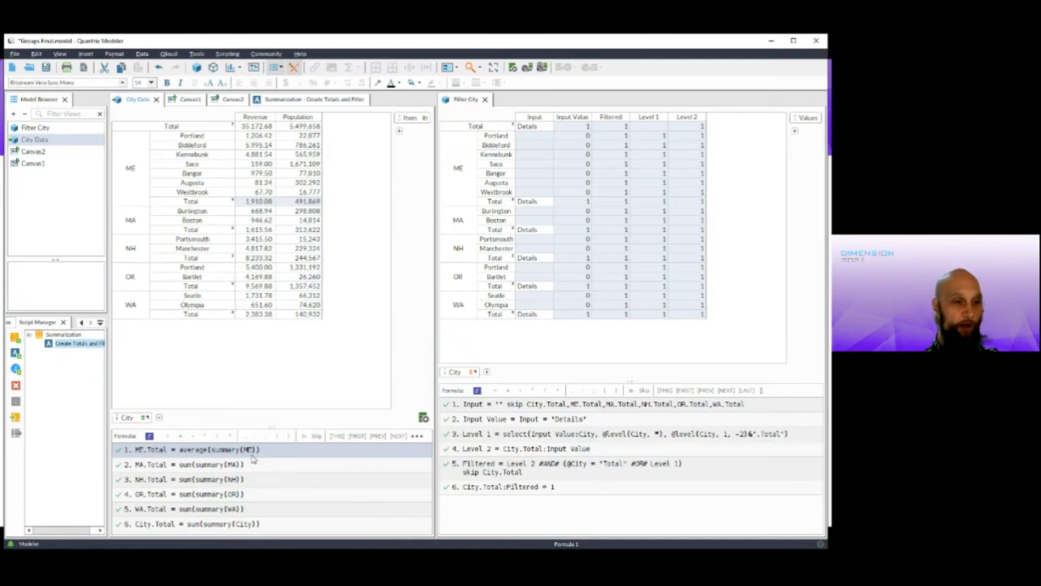
key("ctrl+z")
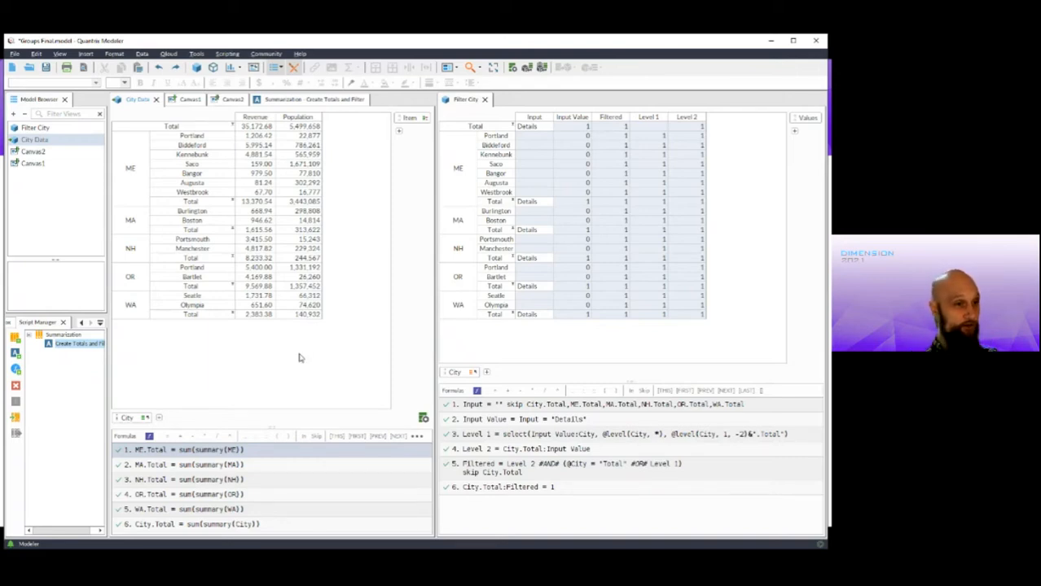
- Switch the ME group's Total Input on Canvas1 to Summary and back to Details
left_click(191, 233)
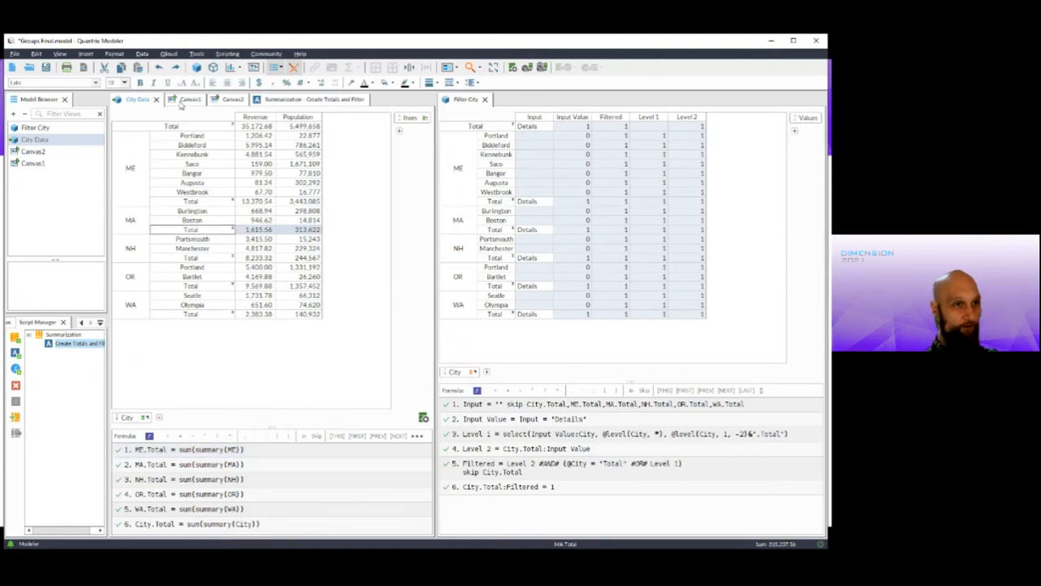
left_click(183, 100)
left_click(259, 276)
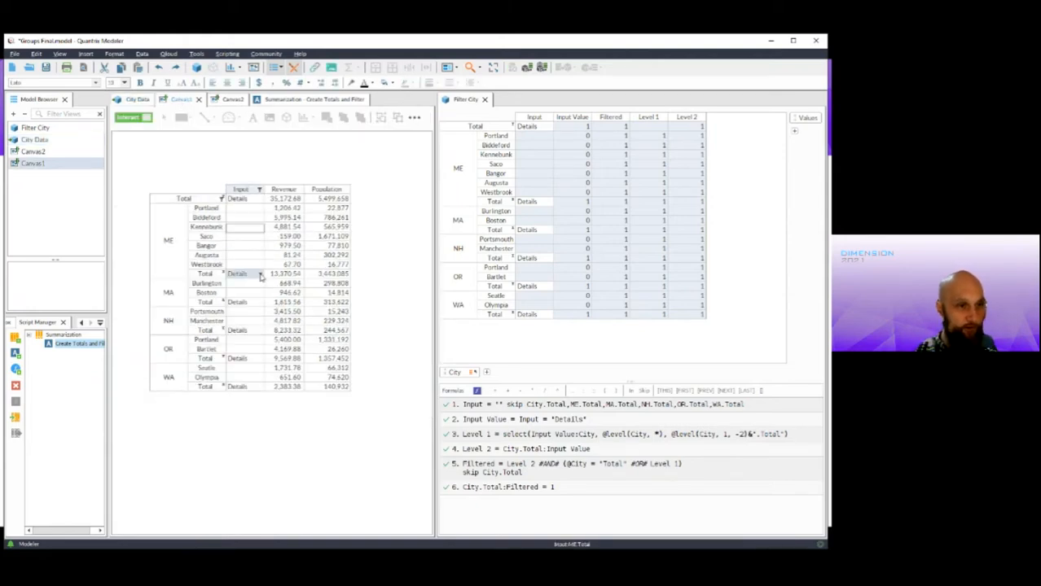
left_click(260, 275)
left_click(259, 292)
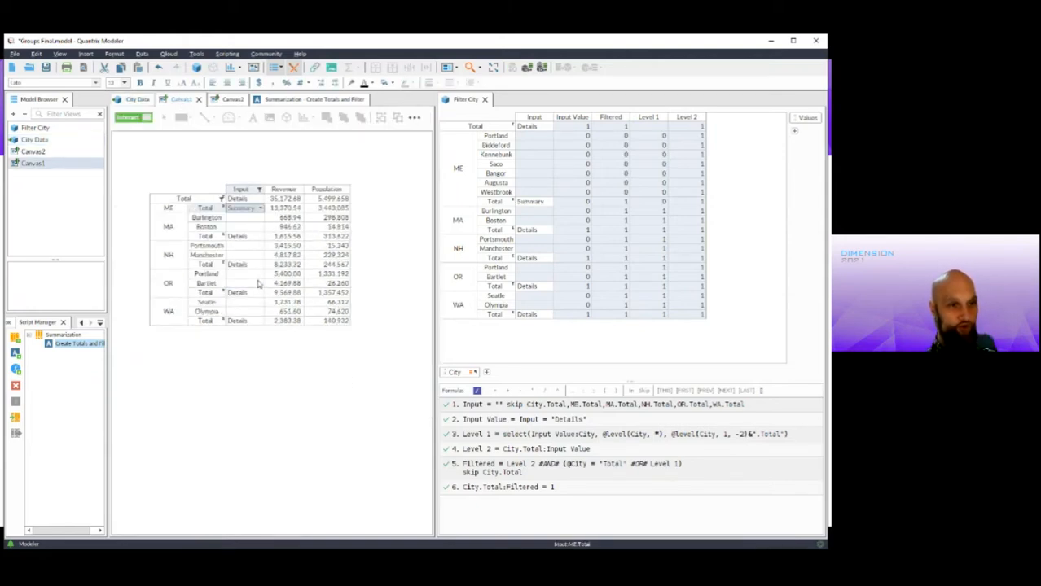
left_click(260, 208)
left_click(253, 218)
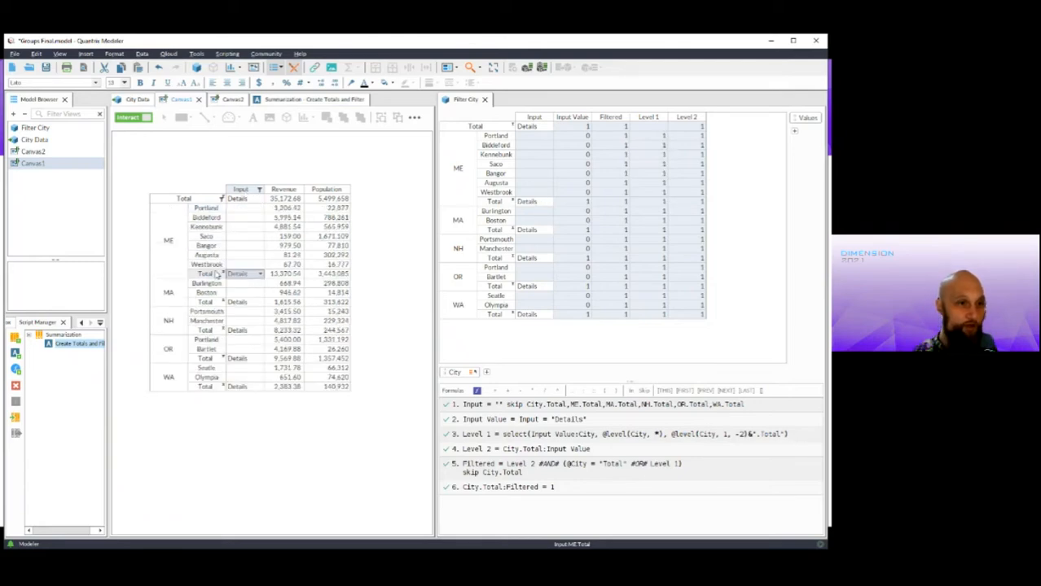
- Move the ME group's Total item above Portland on Canvas1, and toggle its Input to Summary and back to Details
left_click(217, 275)
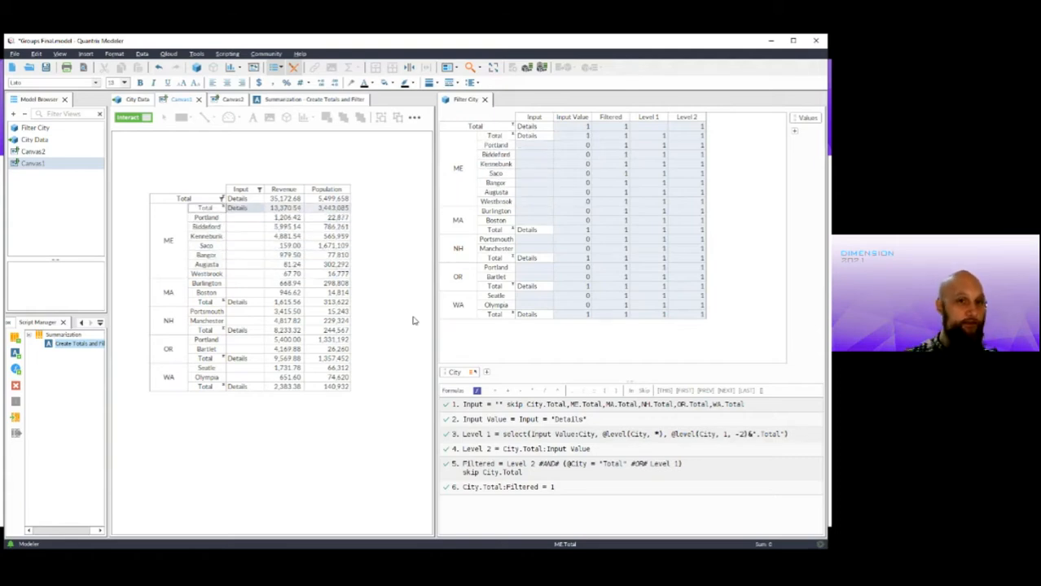
left_click(403, 194)
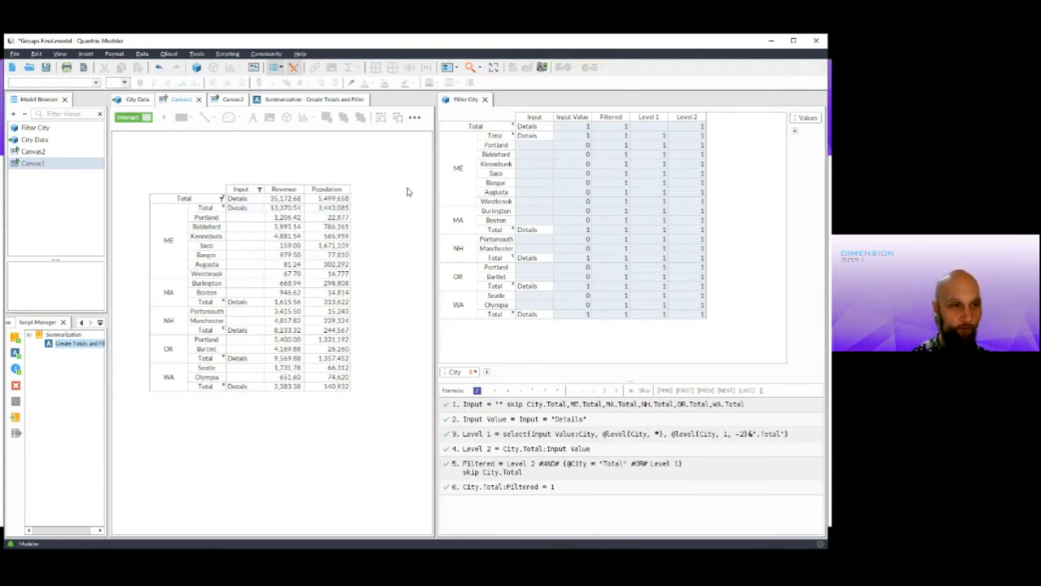
left_click(260, 211)
left_click(260, 209)
left_click(259, 228)
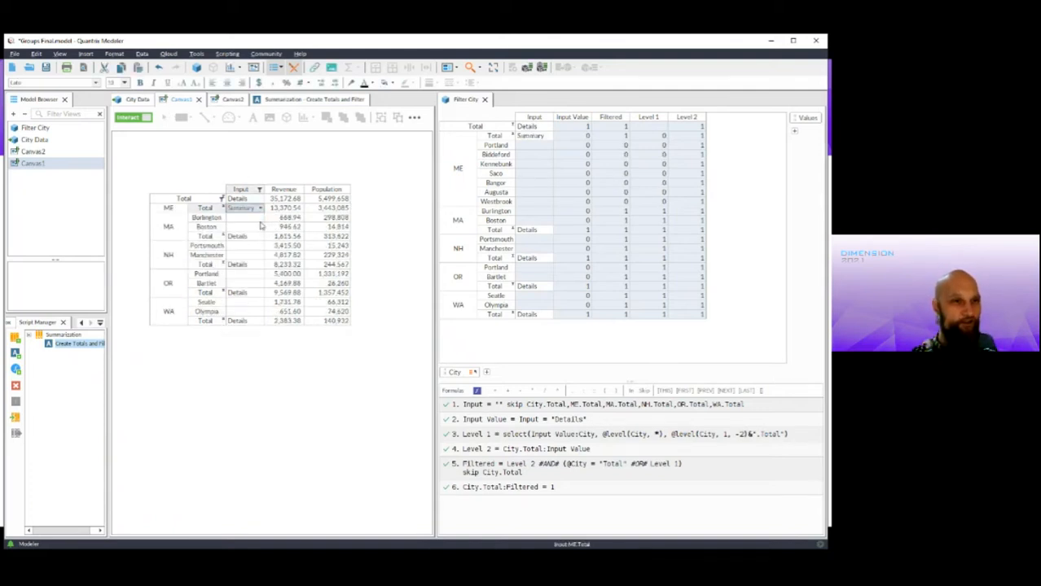
left_click(261, 208)
left_click(255, 219)
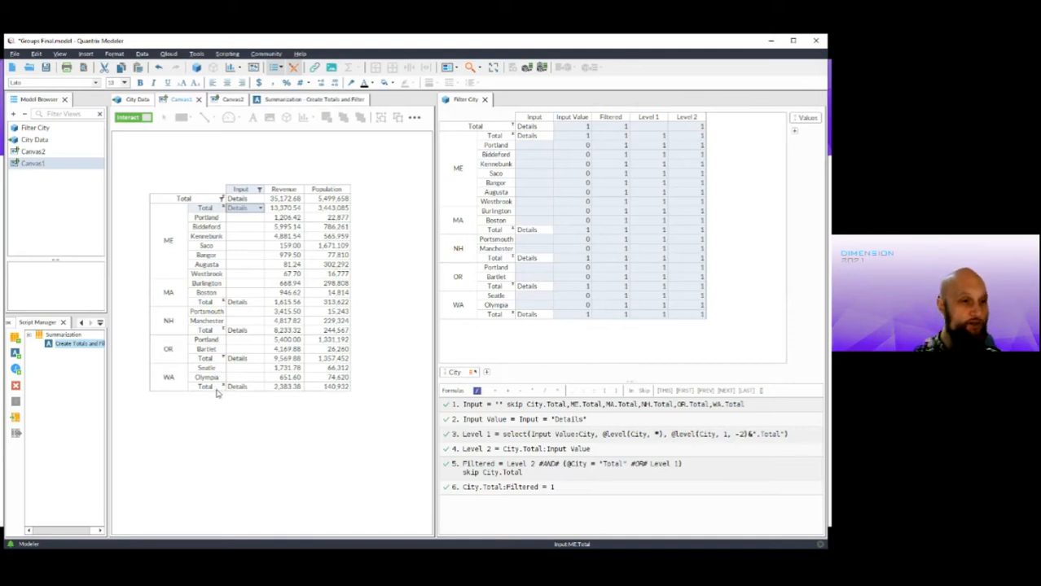
- Run the Create Totals and Filter script, and check the position of each state's Total item on Canvas1
left_click(225, 54)
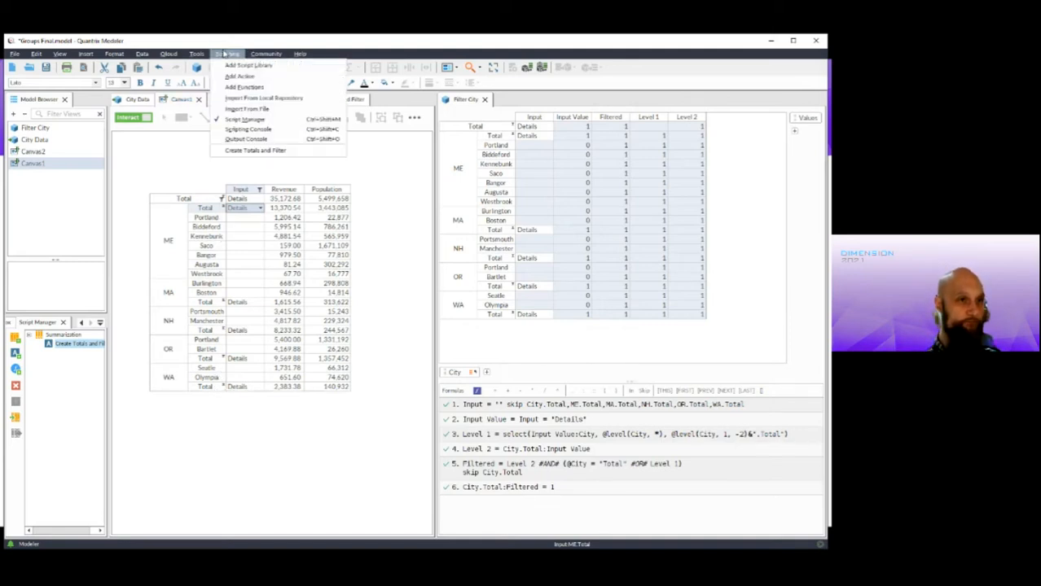
left_click(267, 151)
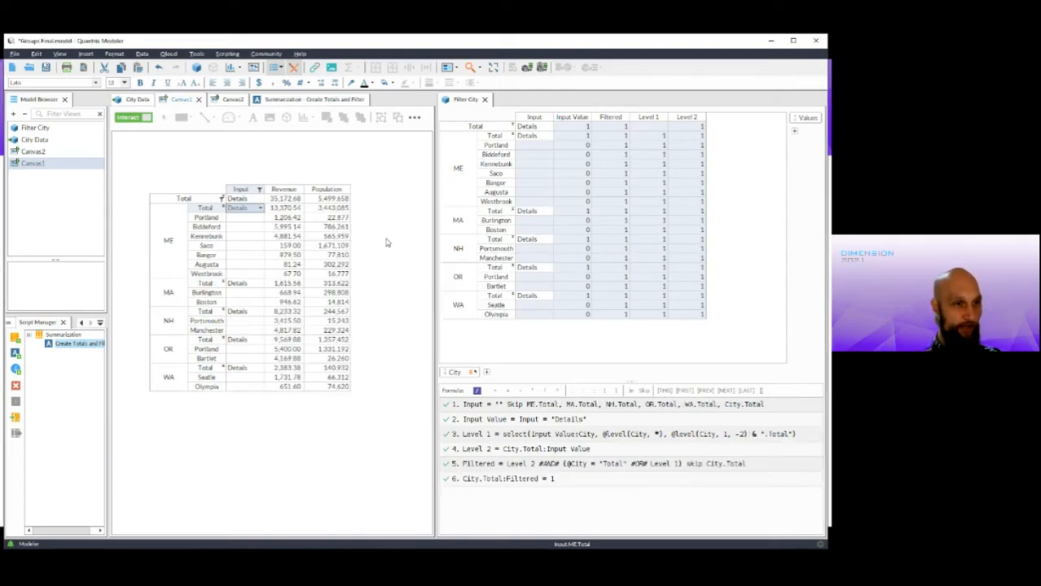
left_click(210, 210)
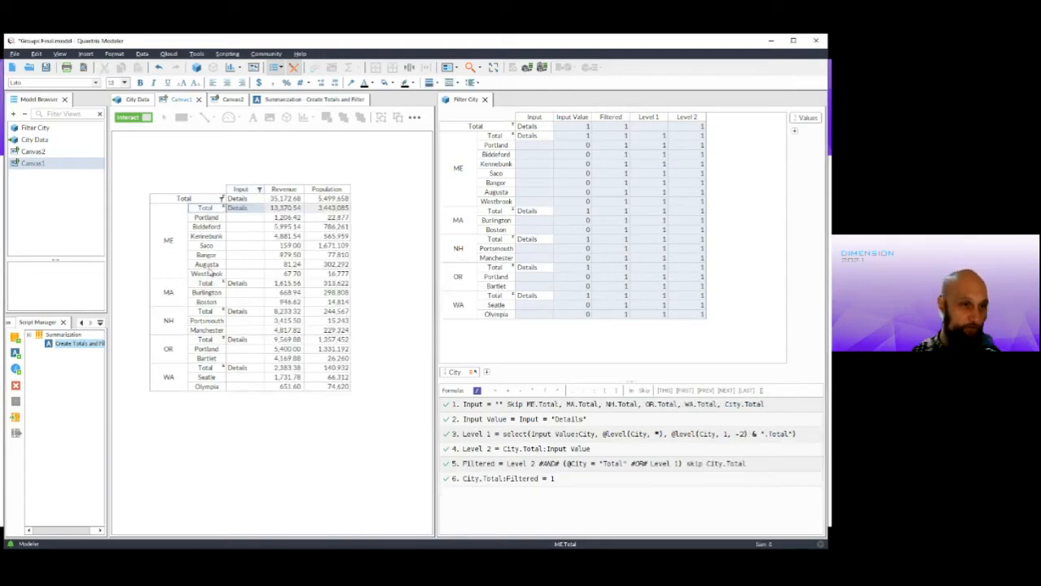
left_click(207, 285)
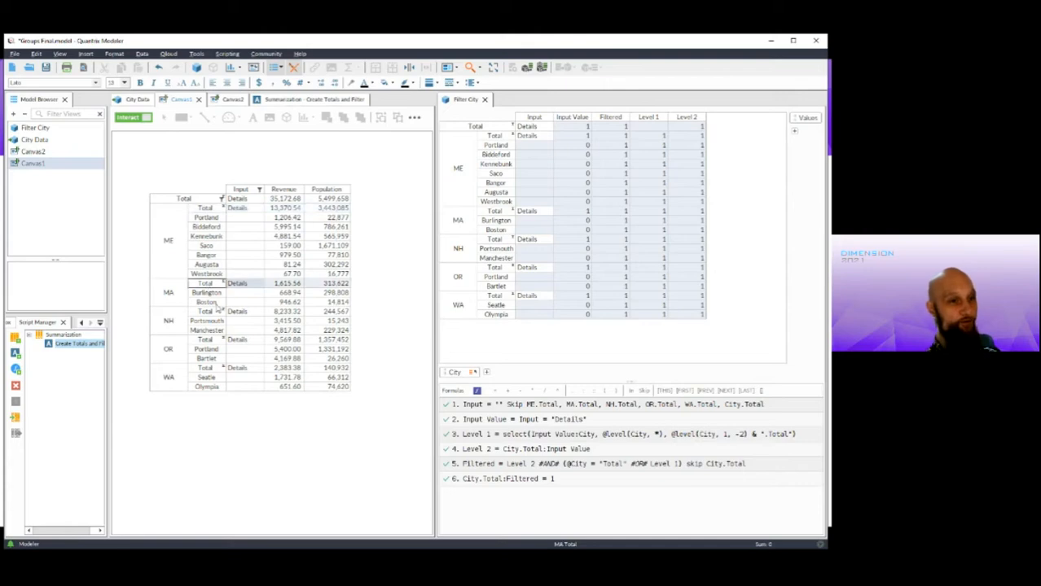
left_click(213, 312)
left_click(210, 343)
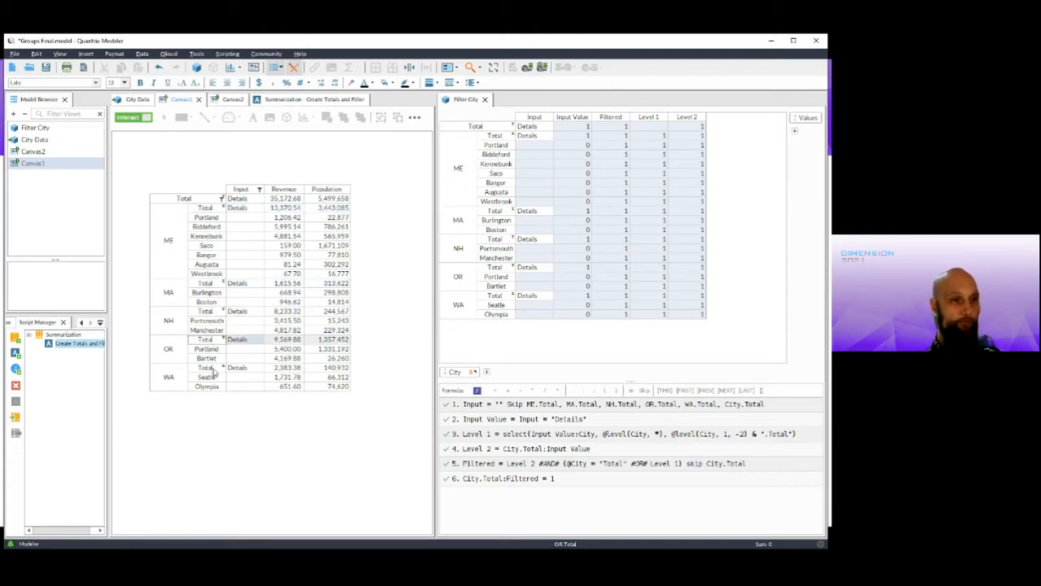
left_click(212, 370)
left_click(405, 236)
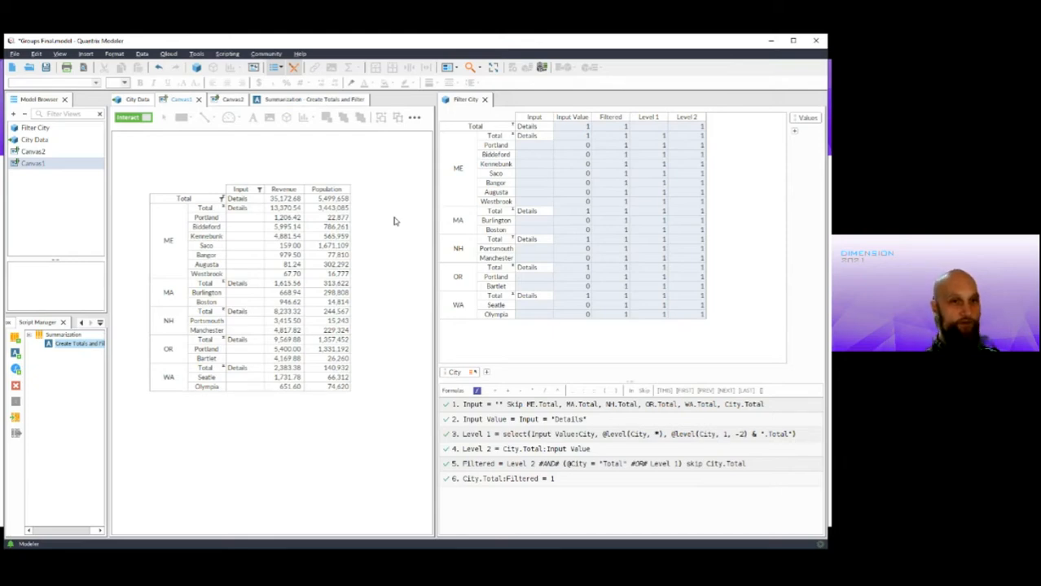
left_click(163, 245)
left_click(210, 237)
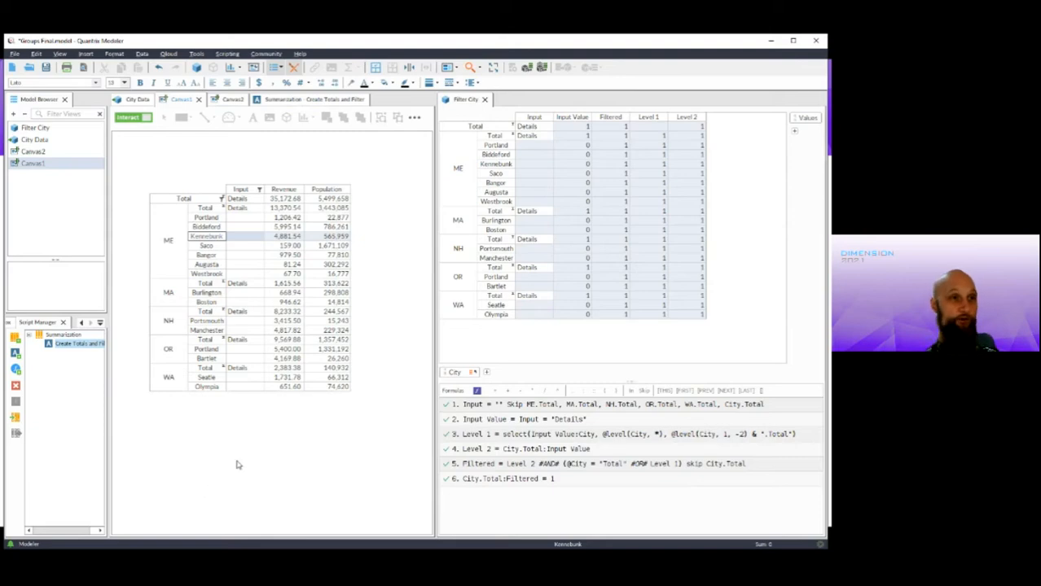
- Open City Data's text file import layout for editing and widen its pane to show the Revenue and Population columns
left_click(135, 100)
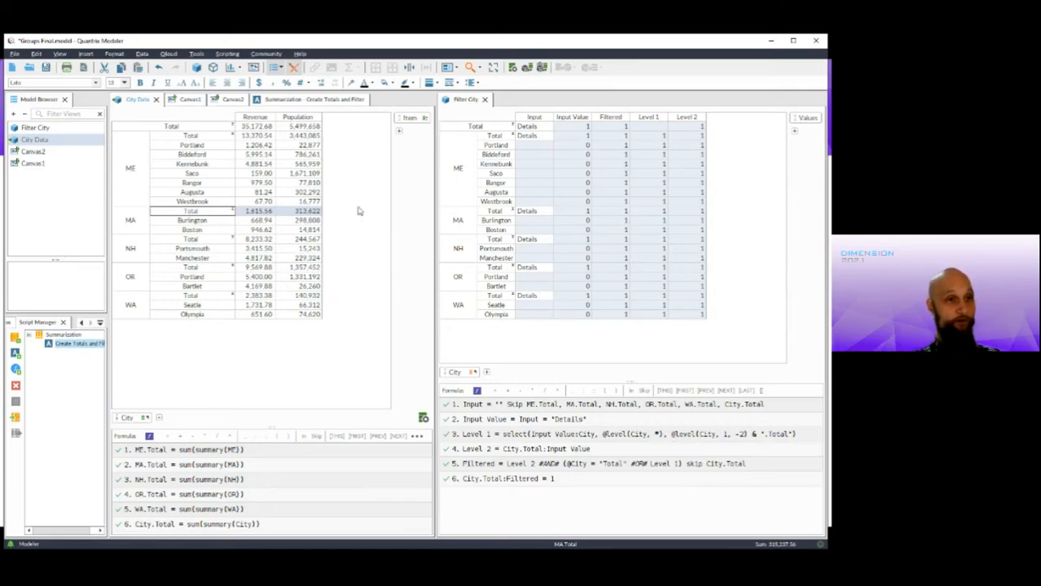
left_click(424, 419)
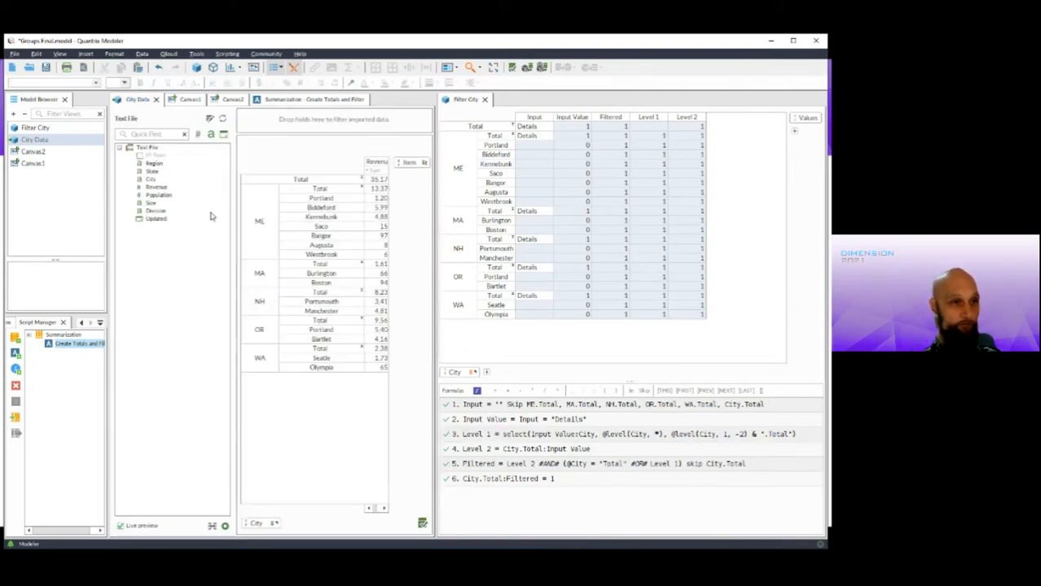
left_click(156, 165)
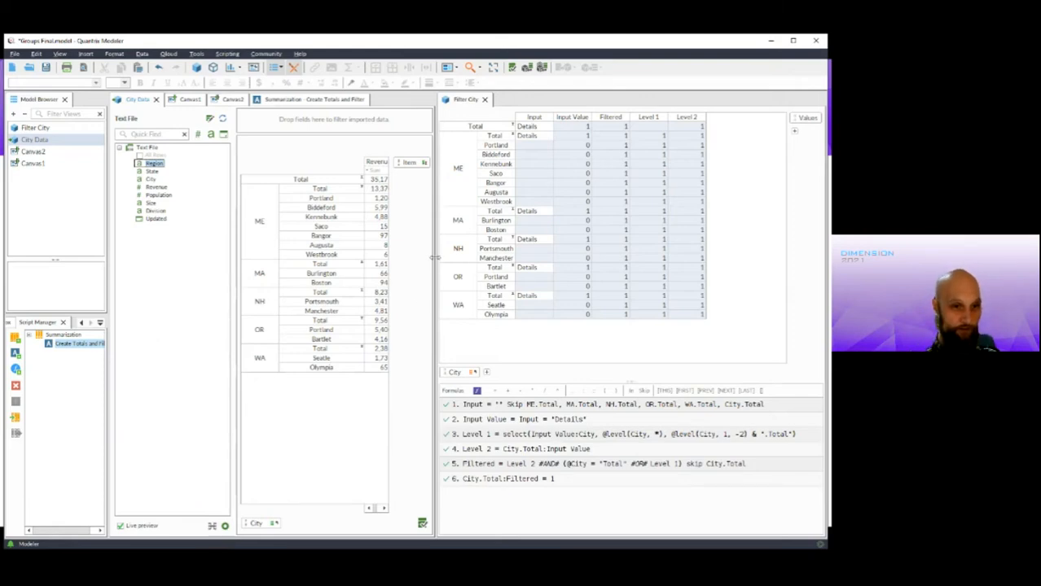
left_click_drag(435, 258, 647, 259)
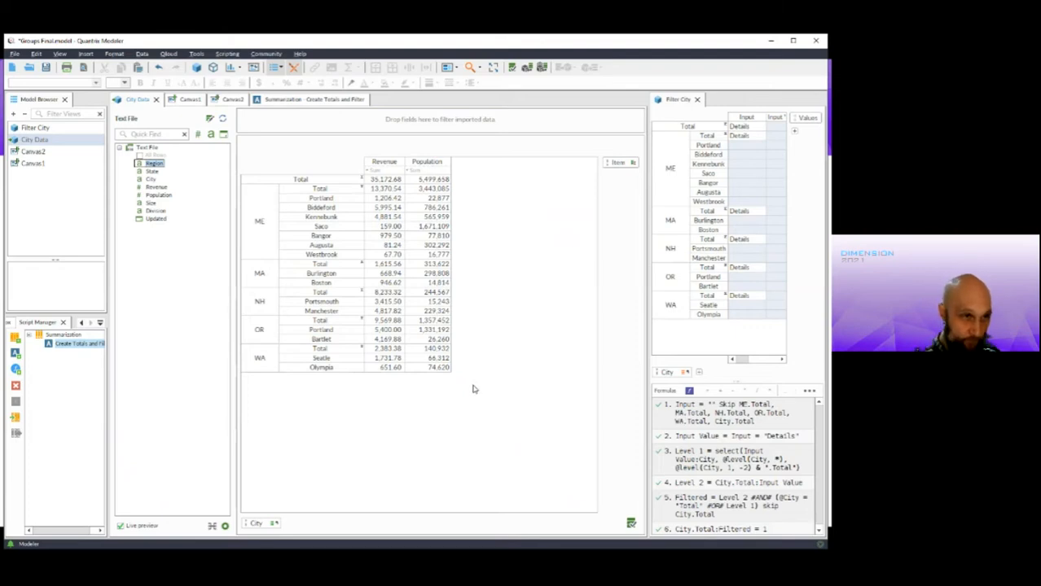
- Add the Region field as an outer grouping level around the state groups in City Data
left_click(261, 224)
left_click(264, 274)
left_click(262, 307)
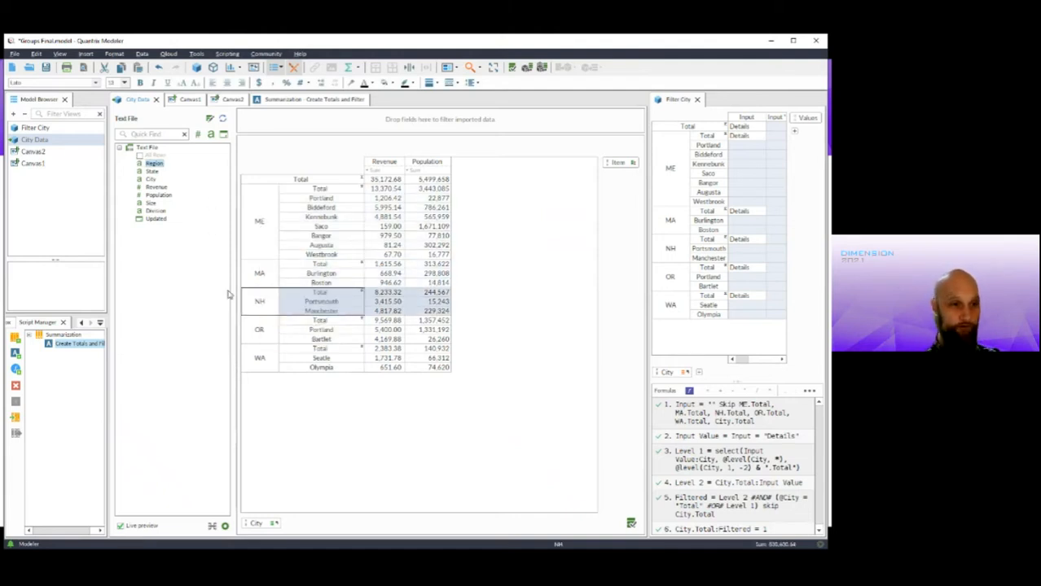
left_click(262, 332)
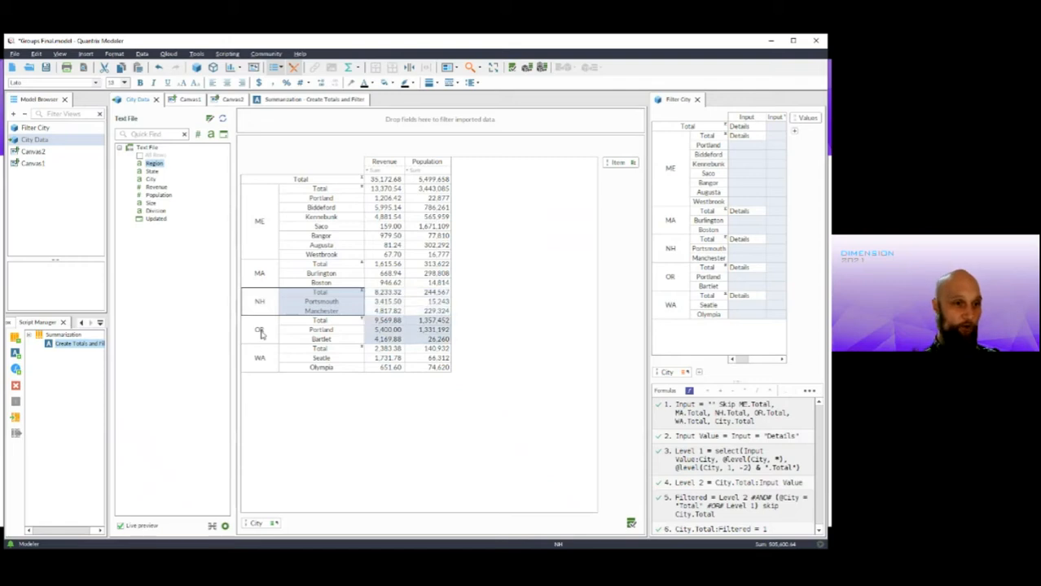
left_click(260, 368)
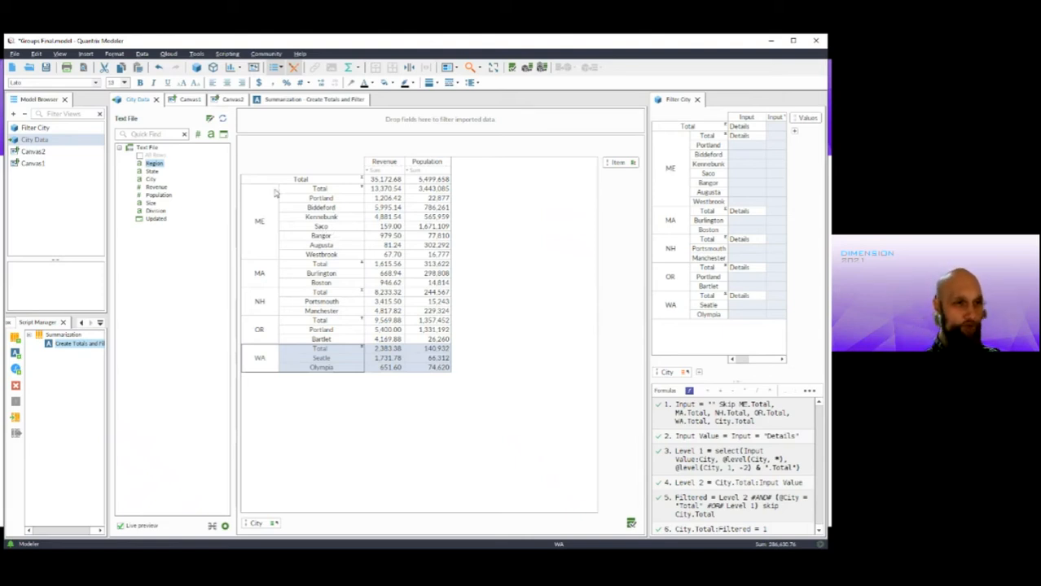
left_click_drag(152, 164, 257, 221)
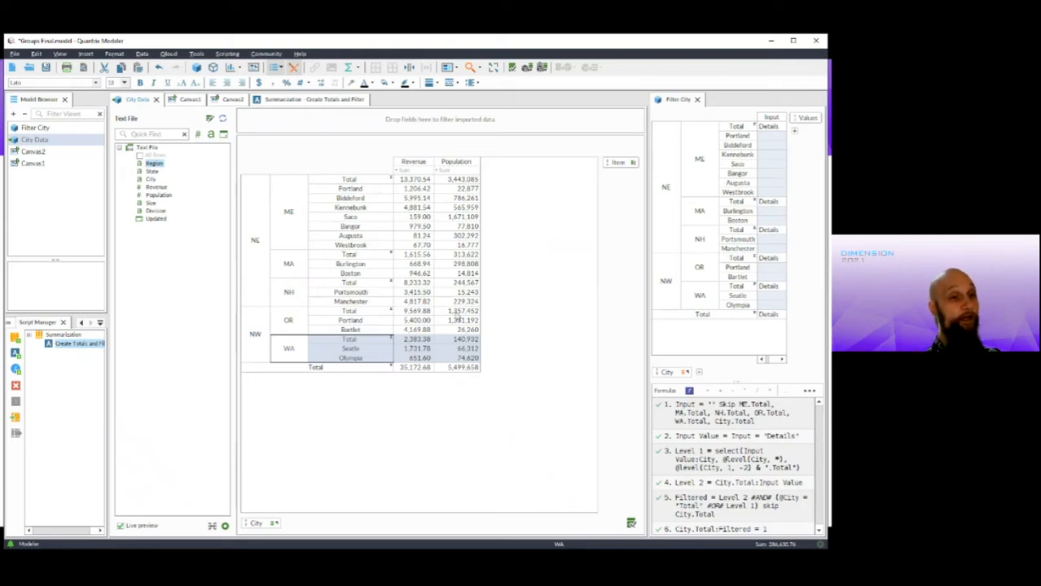
- Check the NW group and overall Total, leave City Data's import layout, and narrow its pane beside Filter City
left_click(254, 328)
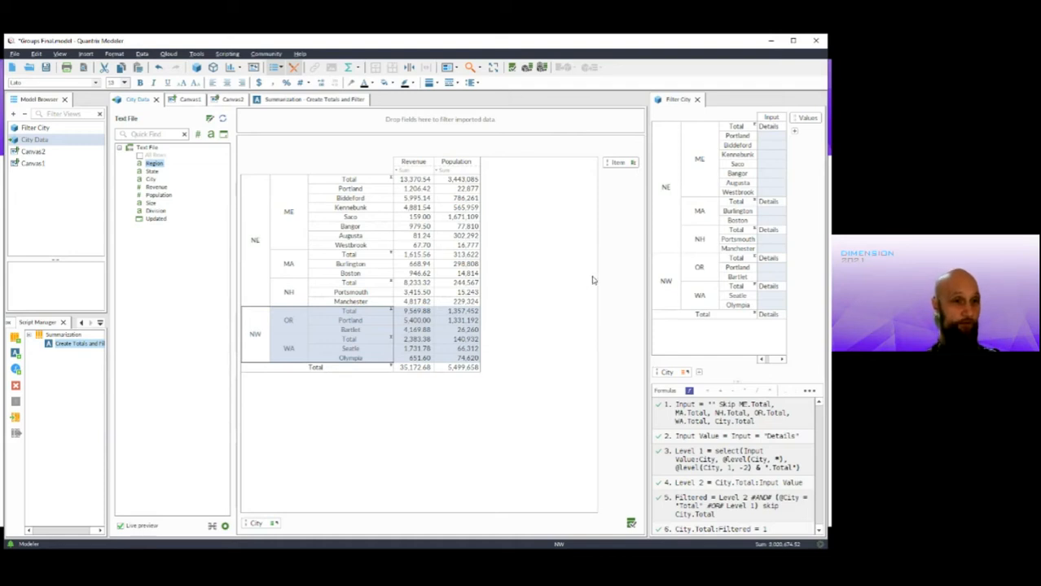
left_click(331, 372)
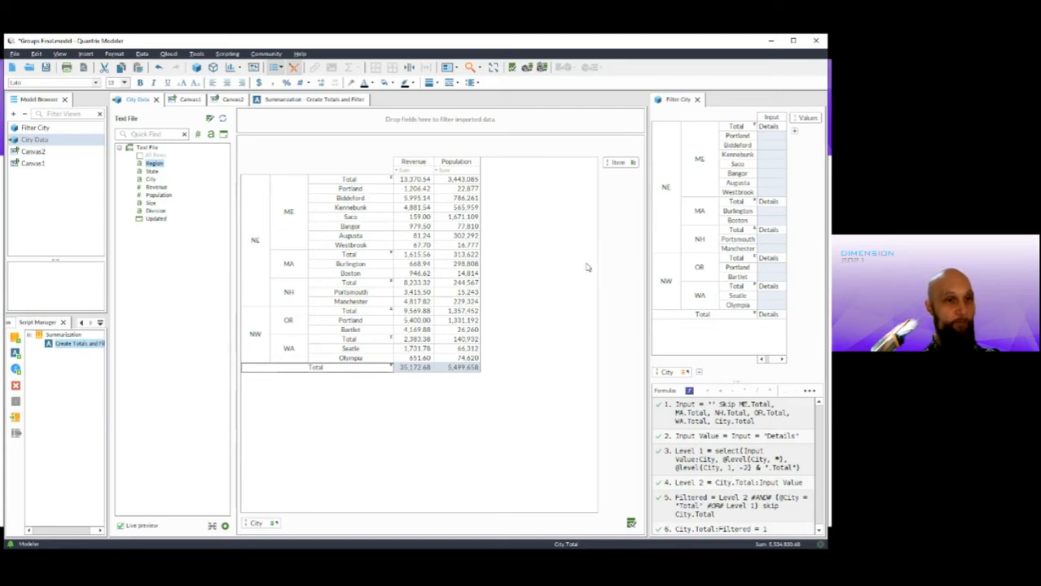
left_click(253, 334)
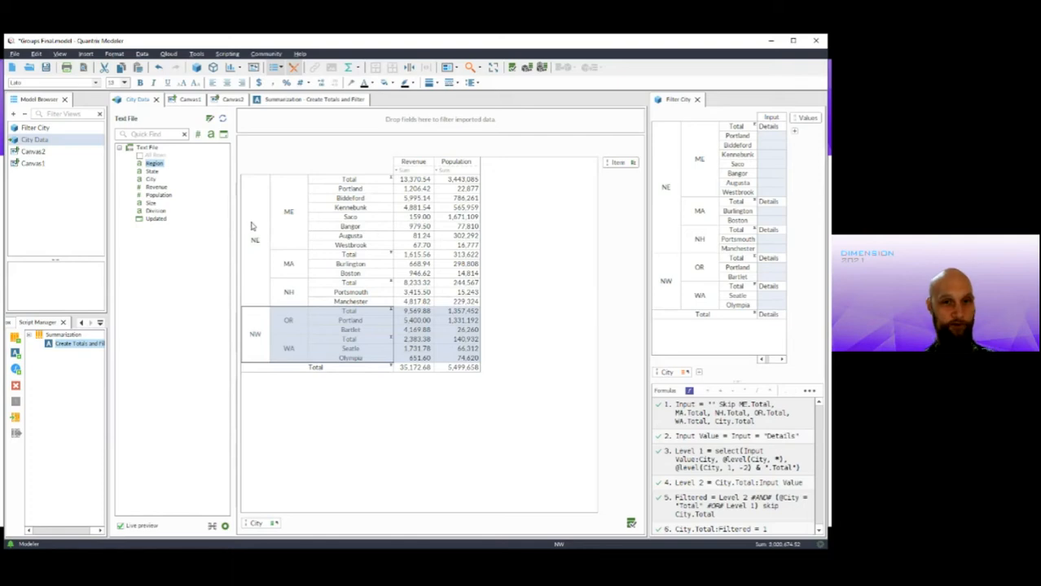
left_click_drag(645, 216, 528, 218)
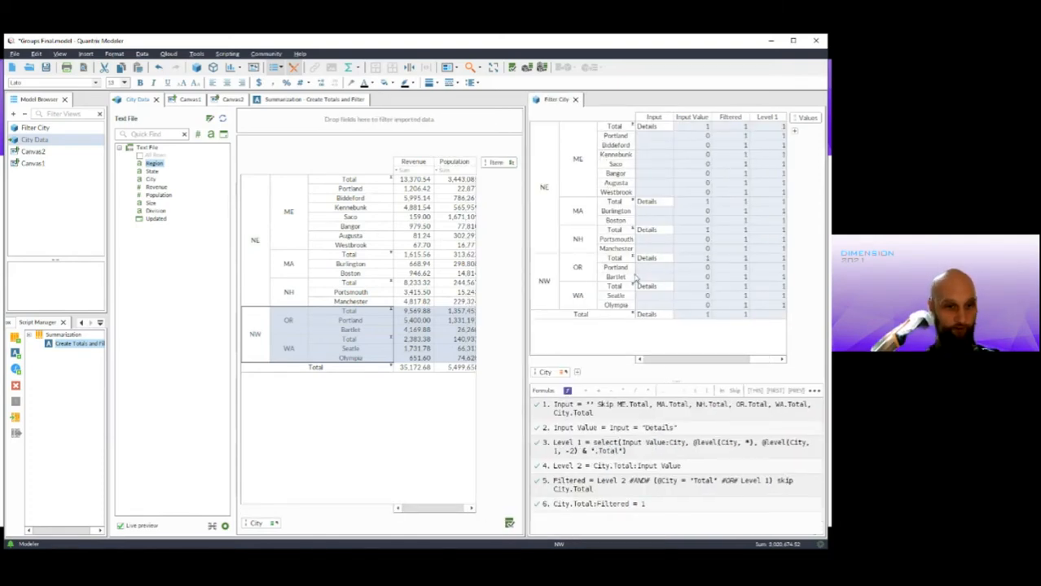
left_click(509, 523)
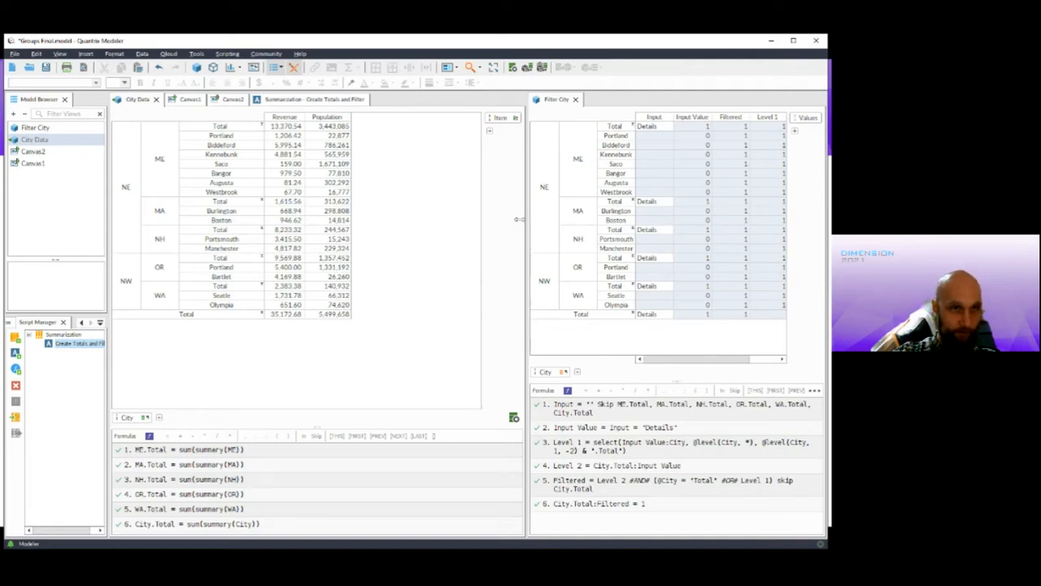
left_click_drag(526, 220, 429, 222)
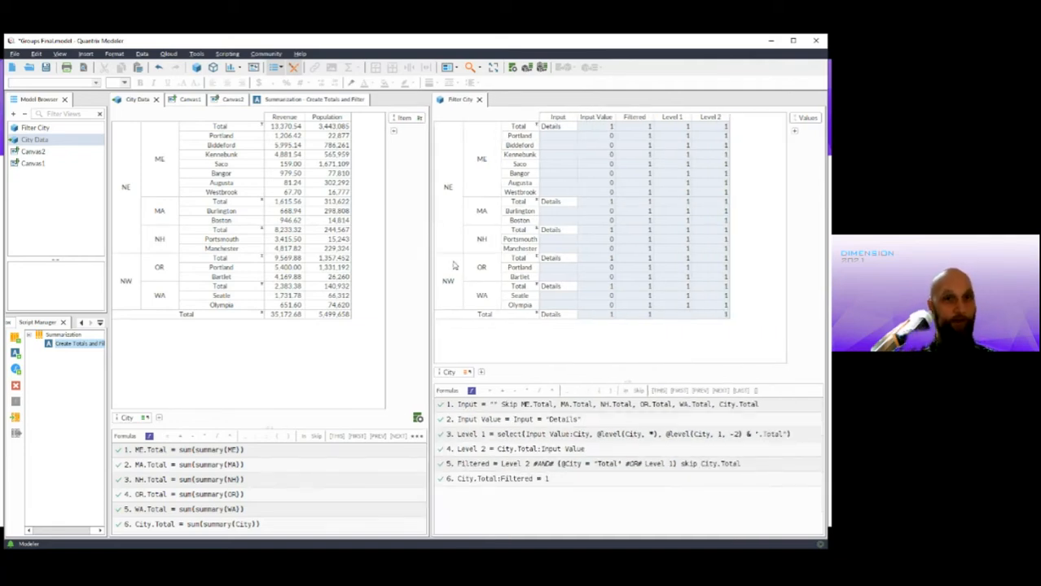
- Rerun the Create Totals and Filter script, and review the region totals and level formulas in City Data, Filter City and Canvas1
left_click(227, 54)
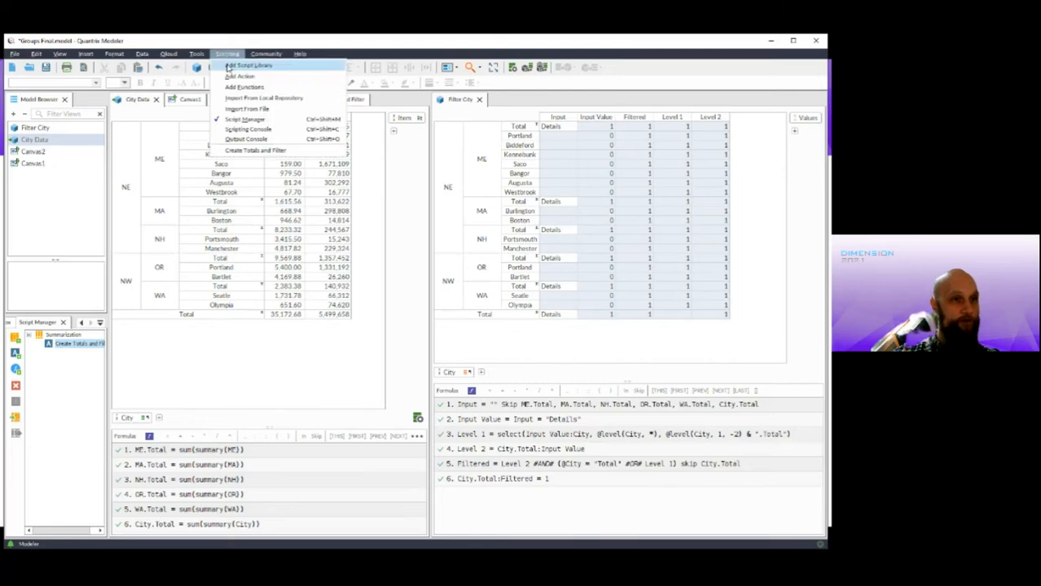
left_click(245, 153)
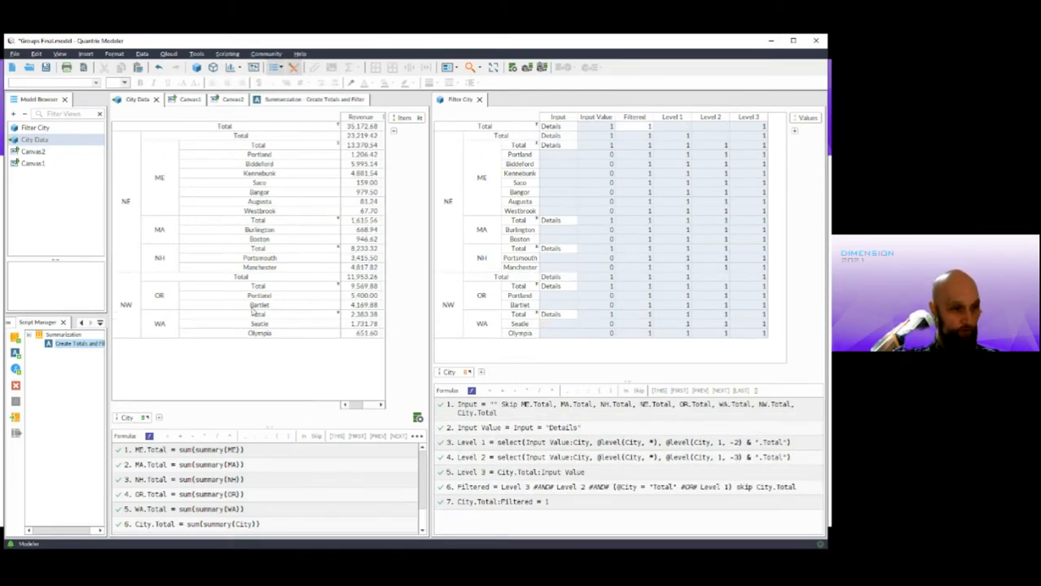
scroll(284, 466, "down", 2)
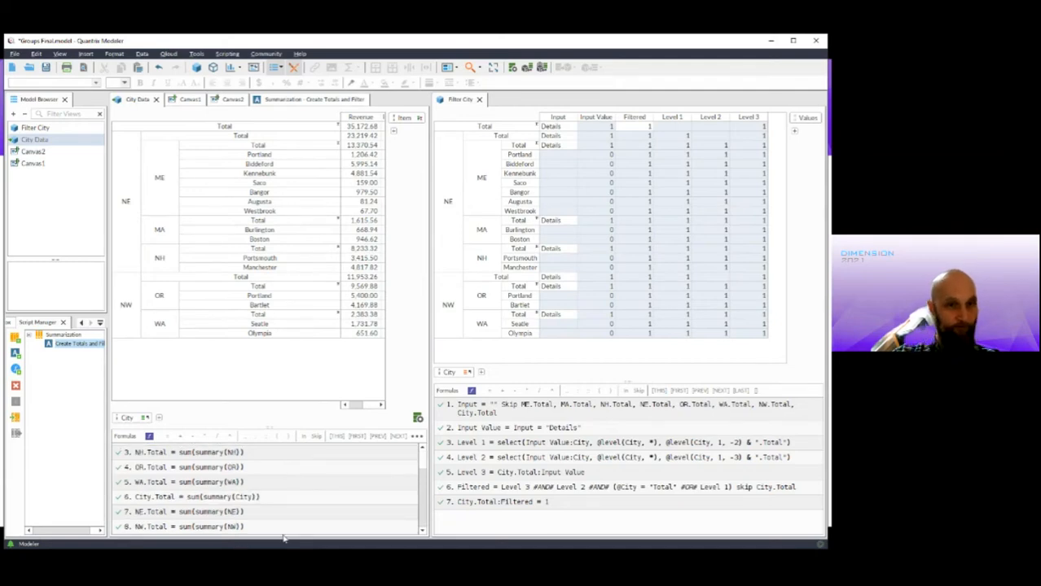
left_click(754, 121)
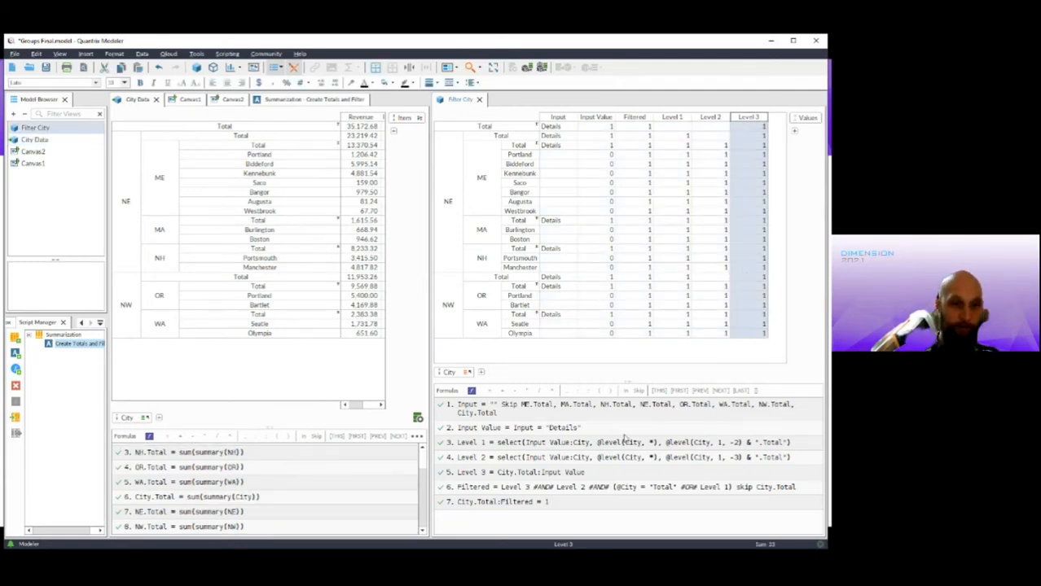
left_click(487, 486)
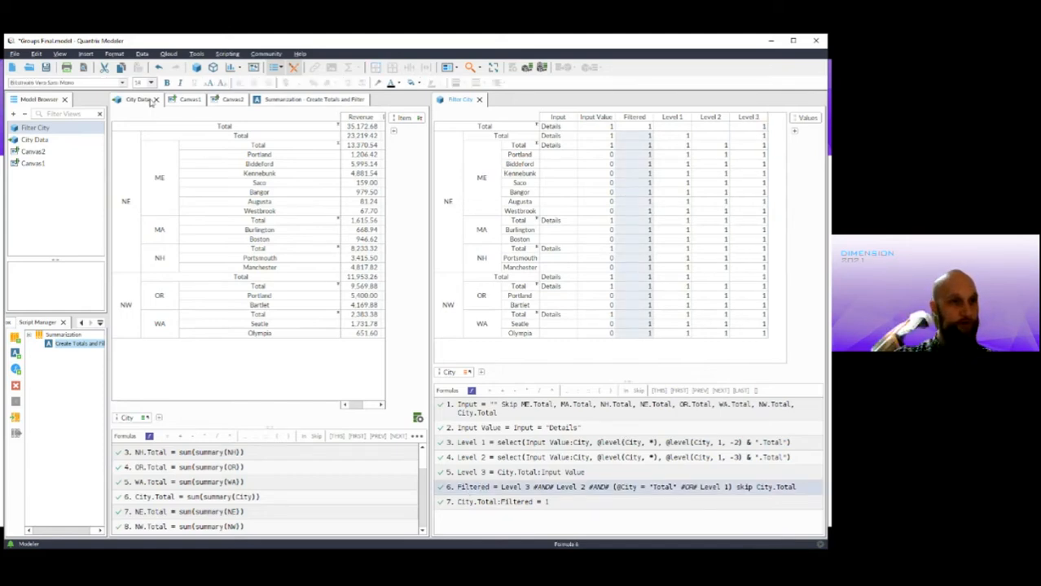
left_click(186, 100)
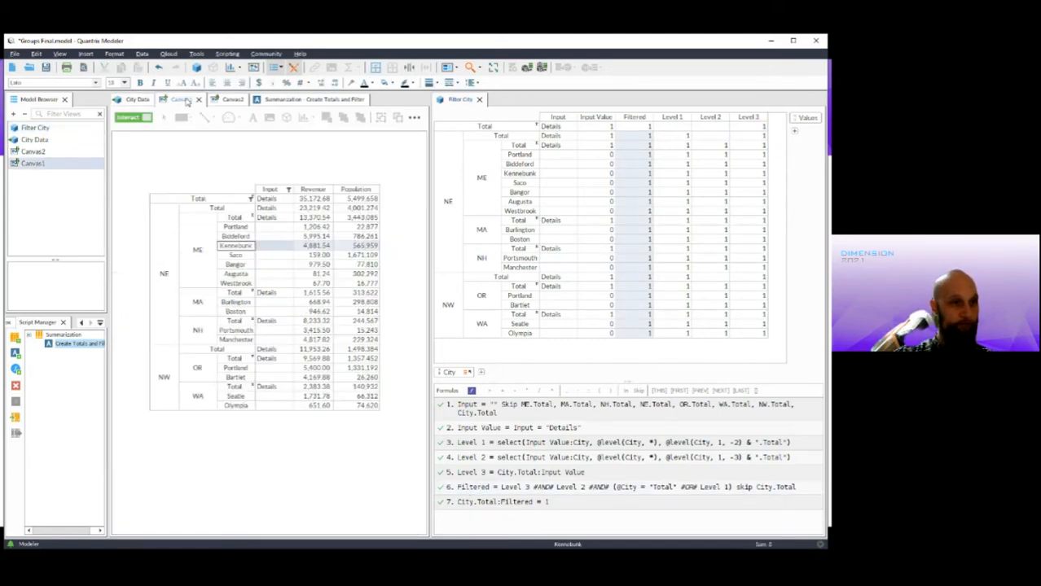
- Set the ME Total's Input to Summary in the Canvas1 table
left_click(289, 218)
left_click(288, 219)
left_click(289, 234)
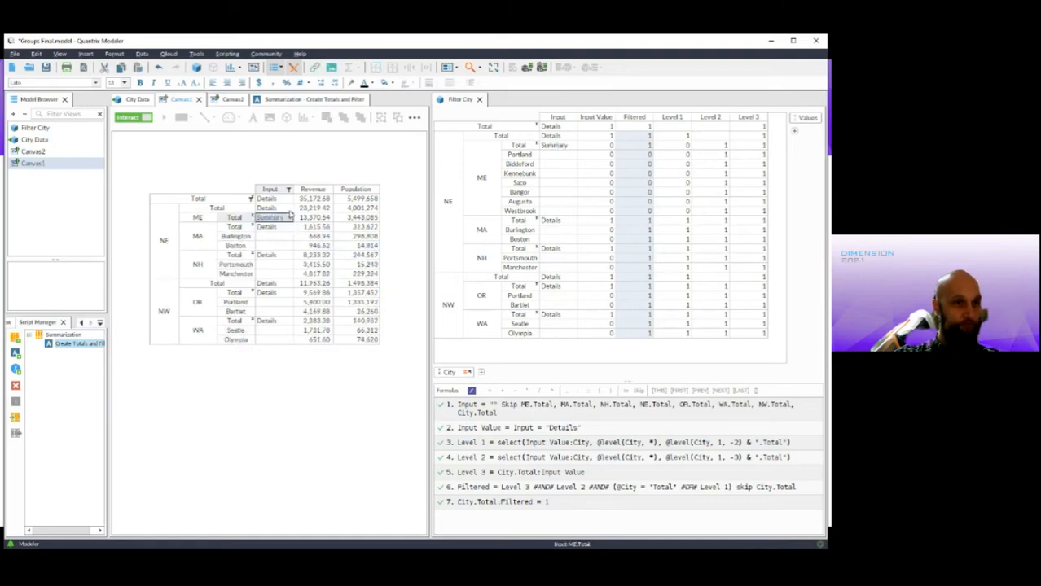
- Set the Input of both the NE and NW region totals to Summary in Canvas1, and clear the cell selection
left_click(289, 208)
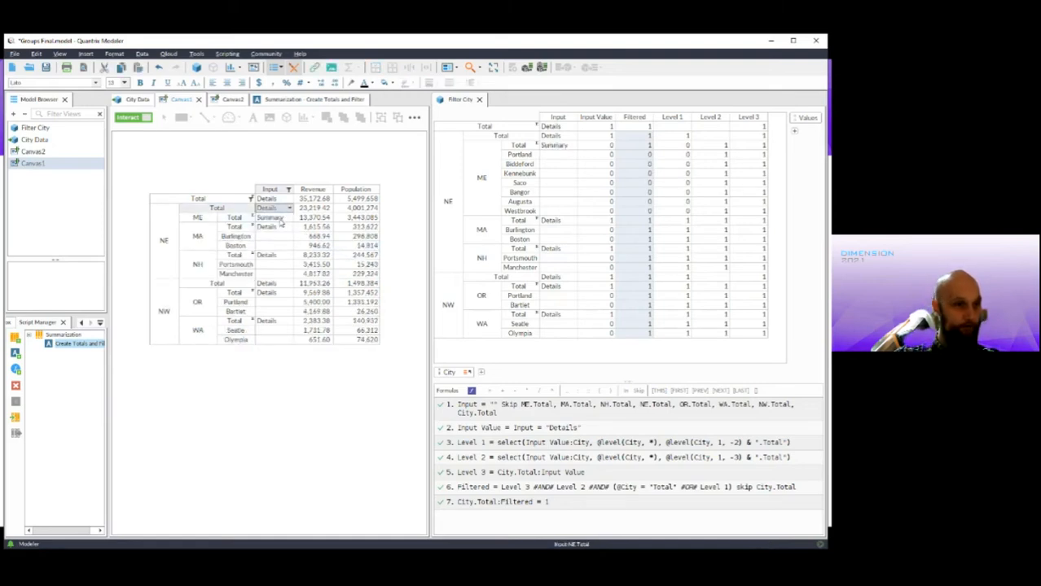
left_click(281, 220)
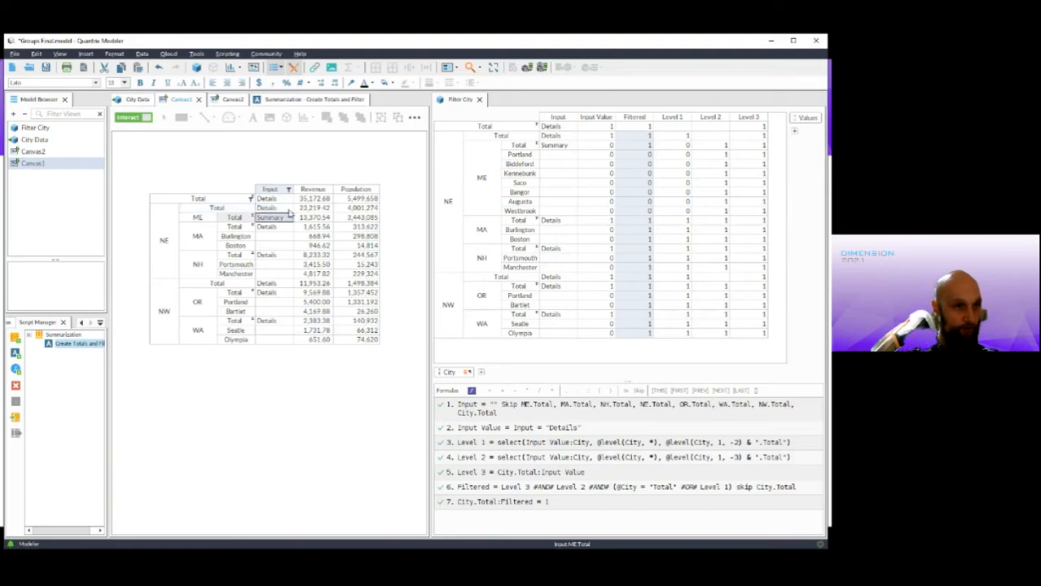
left_click(288, 210)
left_click(289, 209)
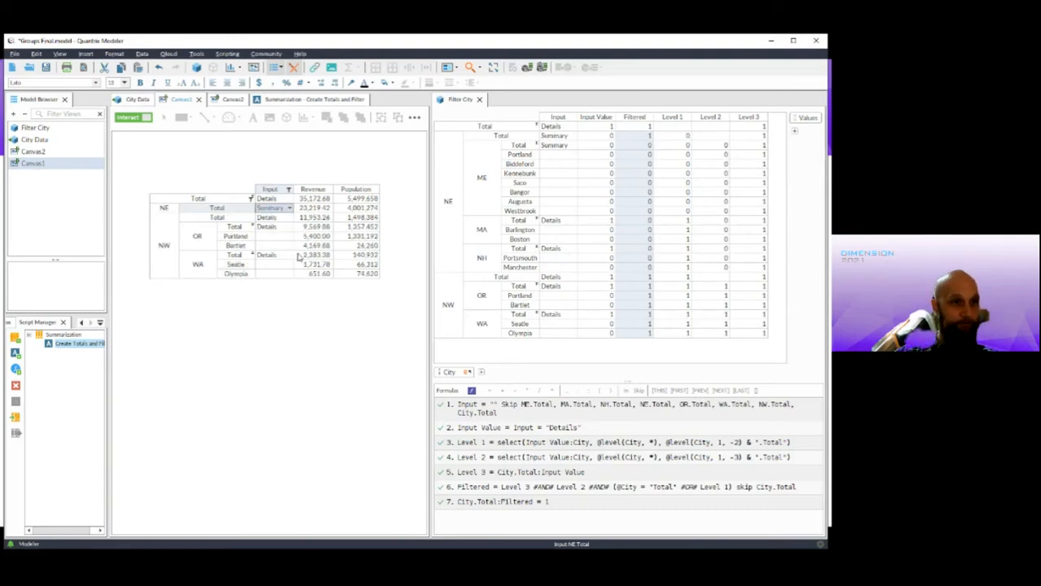
left_click(290, 217)
left_click(289, 235)
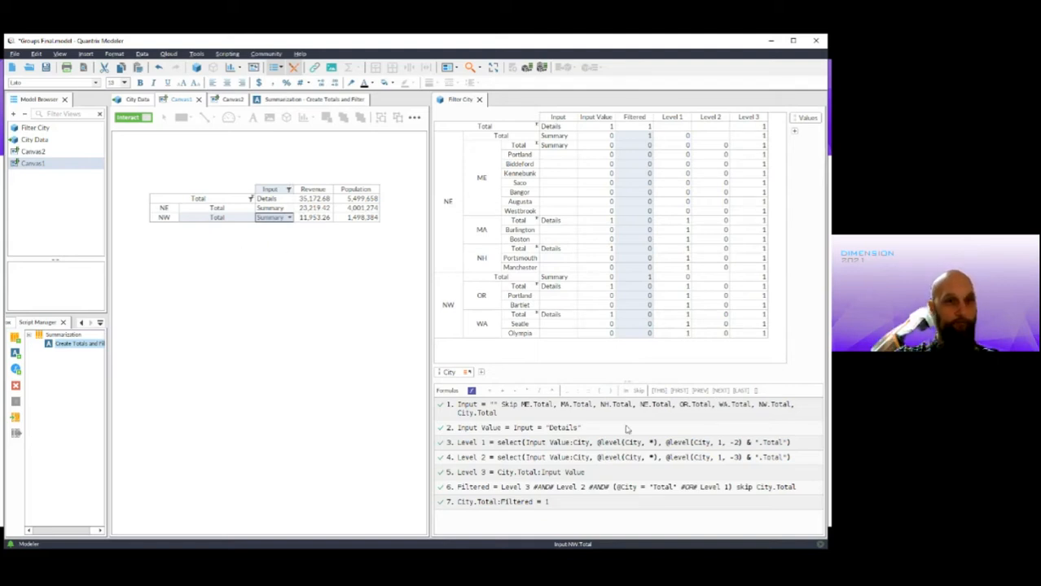
left_click(278, 282)
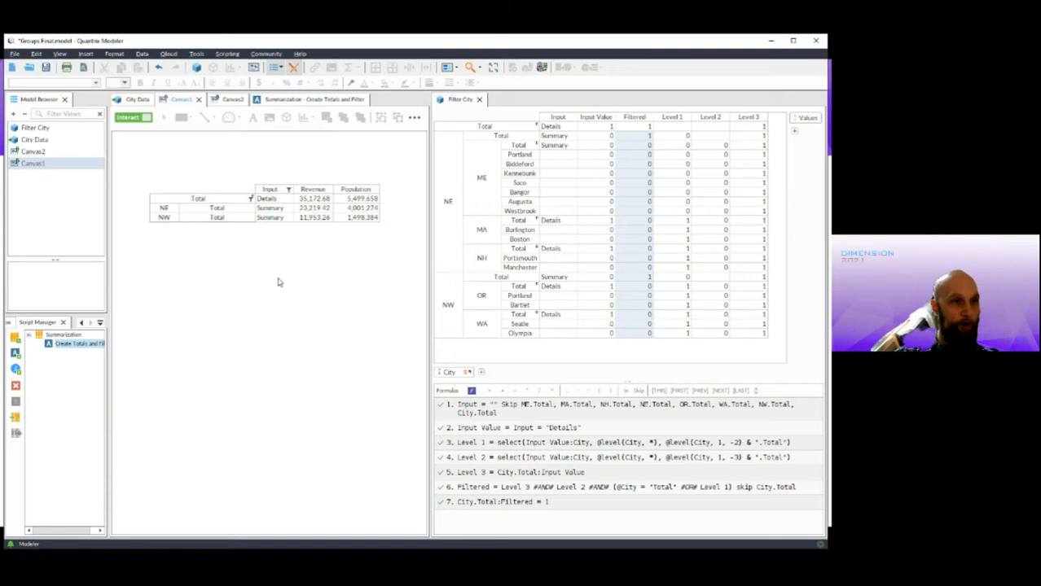
- Show Canvas2 with Filter City closed, and set the NE Total's Input to Details beside the City Data chart
left_click(226, 100)
left_click(479, 99)
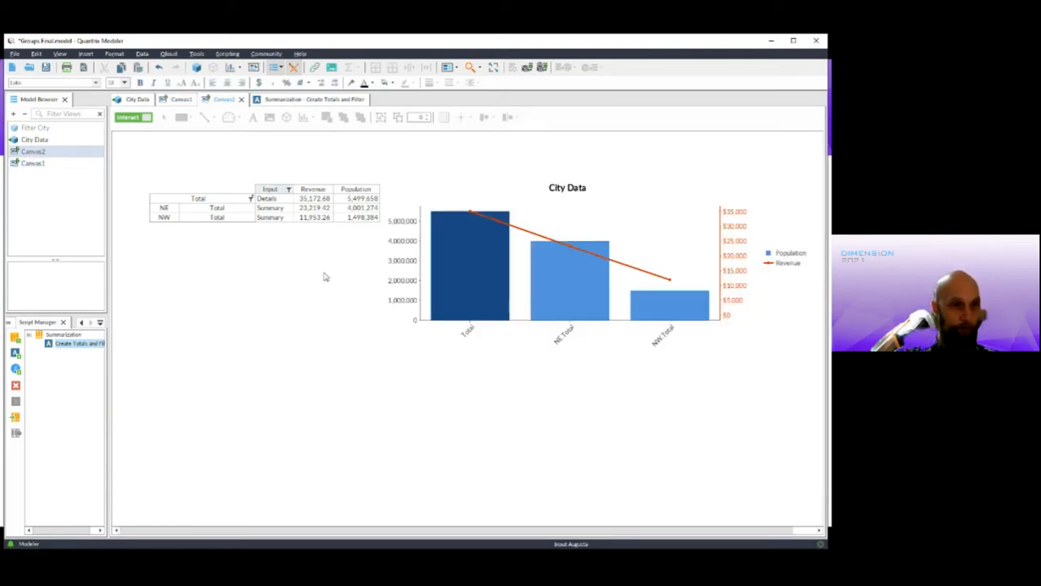
left_click(288, 209)
left_click(289, 210)
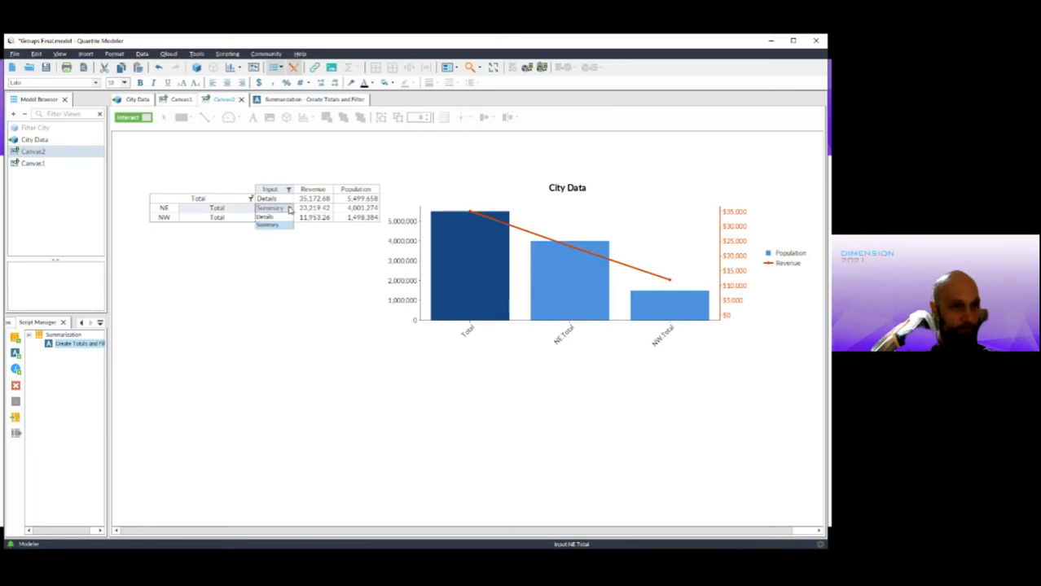
left_click(285, 218)
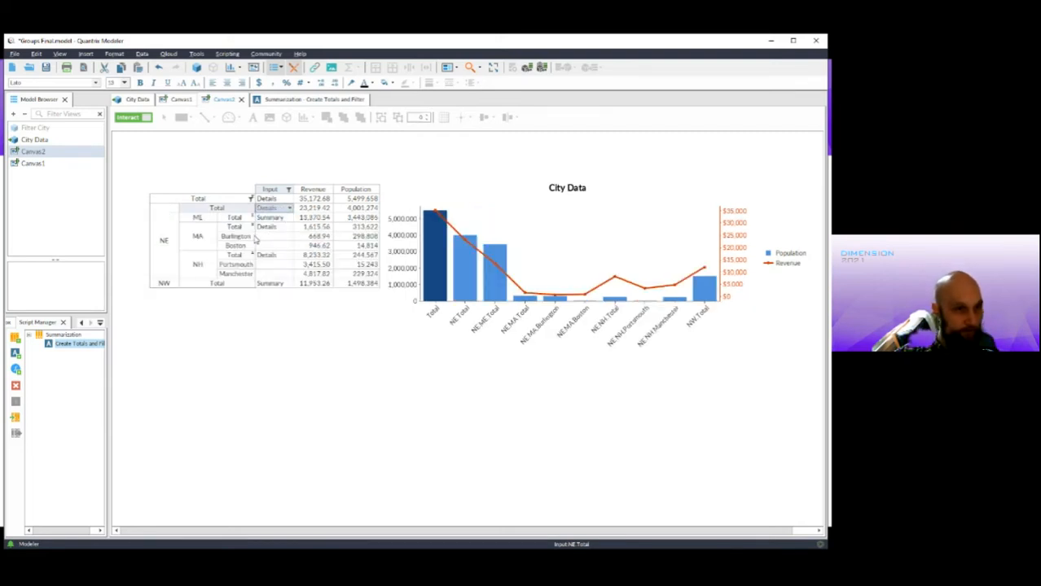
- Set the Input of the MA and NH totals to Summary in the Canvas2 table
left_click(275, 228)
left_click(288, 227)
left_click(285, 237)
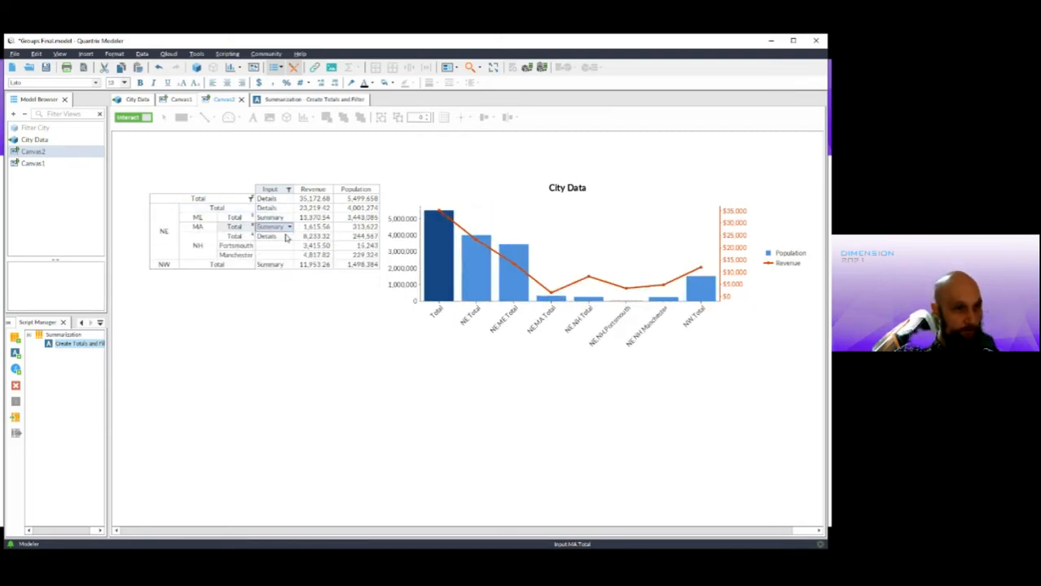
left_click(289, 237)
left_click(289, 237)
left_click(286, 246)
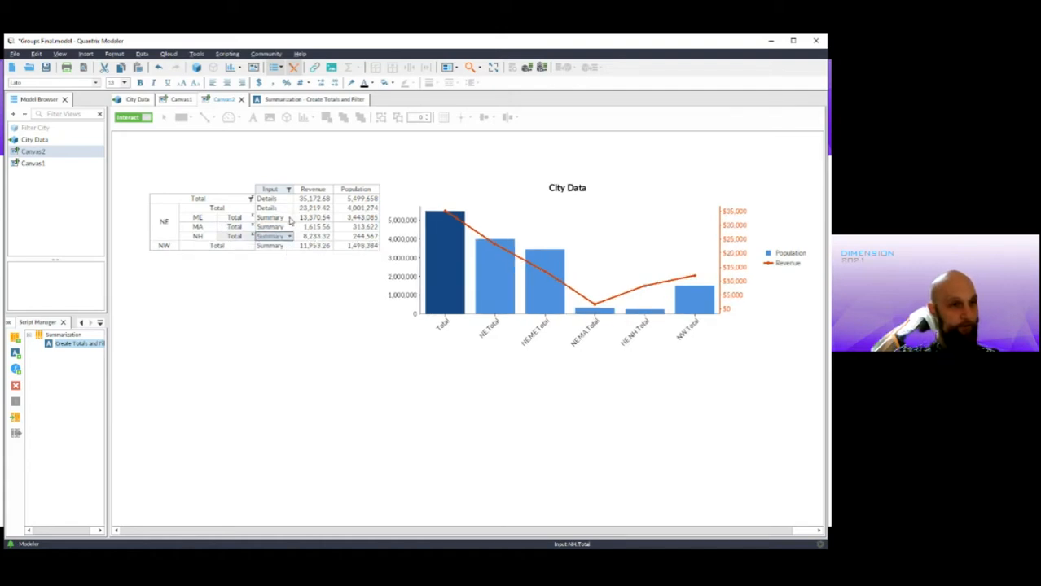
- Set the ME Total's Input to Details in the Canvas2 table
left_click(277, 218)
left_click(289, 218)
left_click(285, 227)
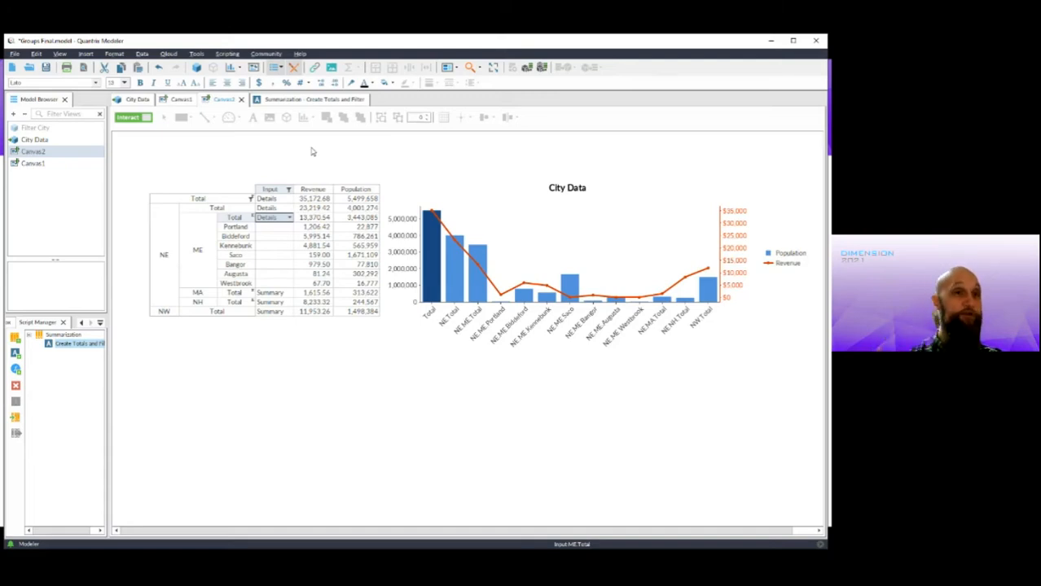
- View the Create Totals and Filter script, reopen Filter City beside it, and switch to the City Data matrix
left_click(314, 101)
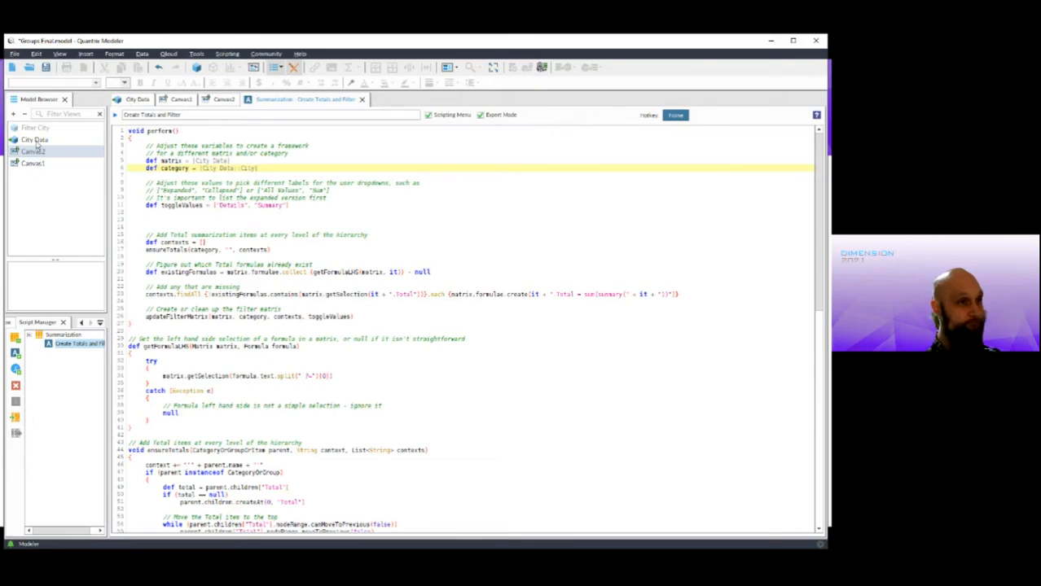
left_click(15, 129)
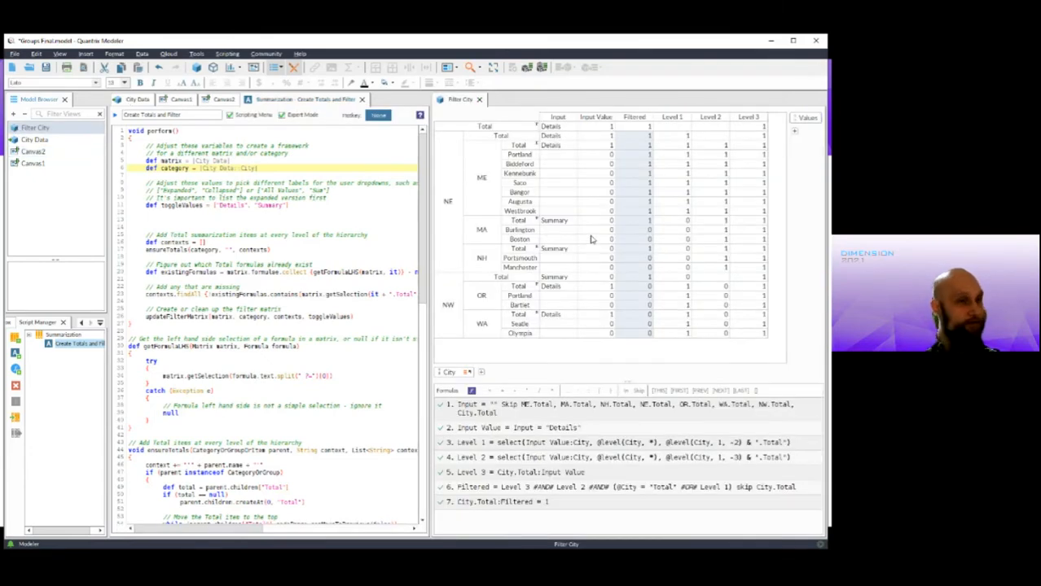
left_click(130, 100)
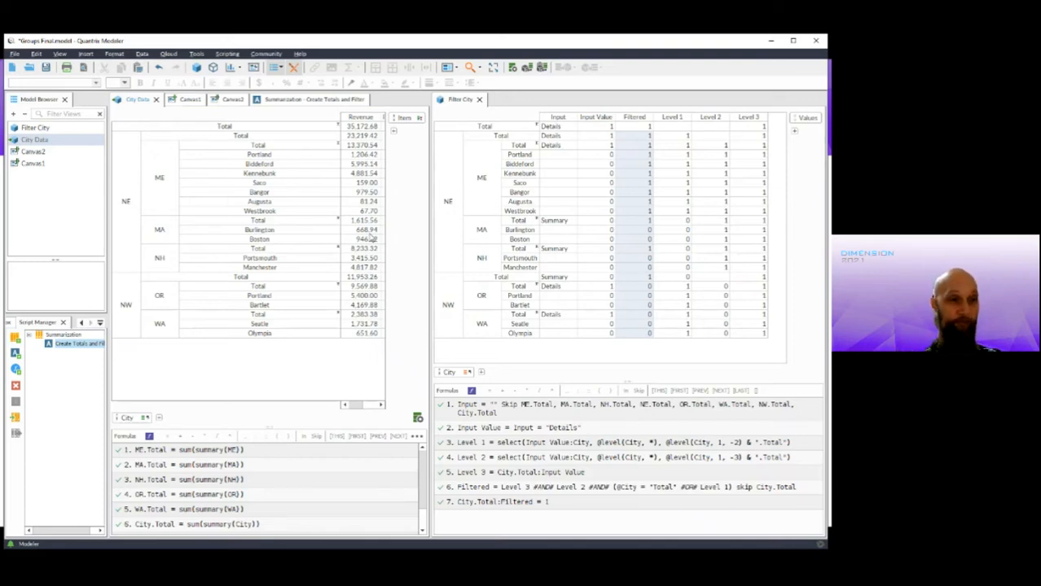
- Add a state group named Denial after WA in City Data's NW region
left_click(163, 329)
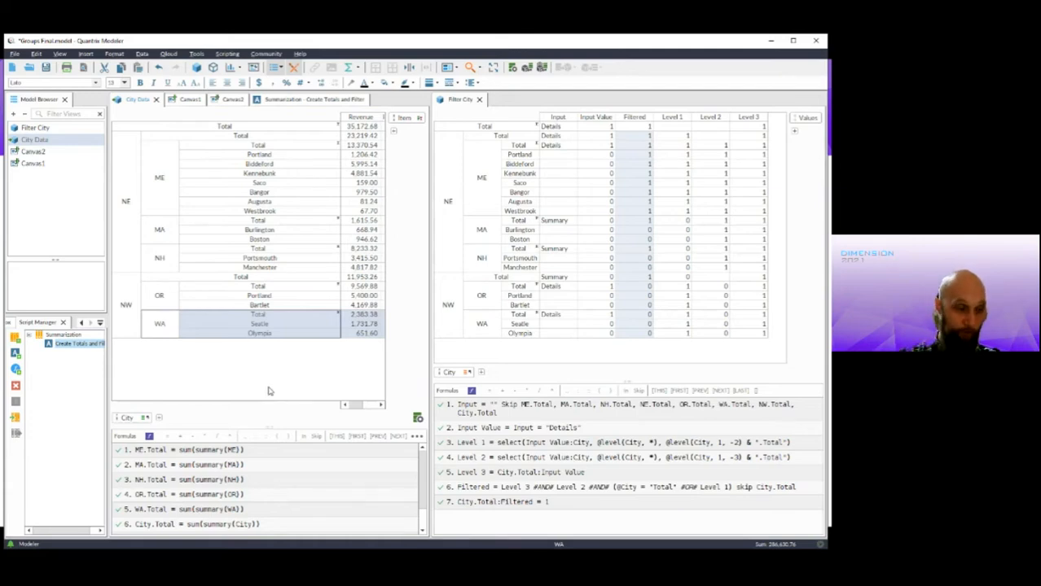
key("Return")
type("Den")
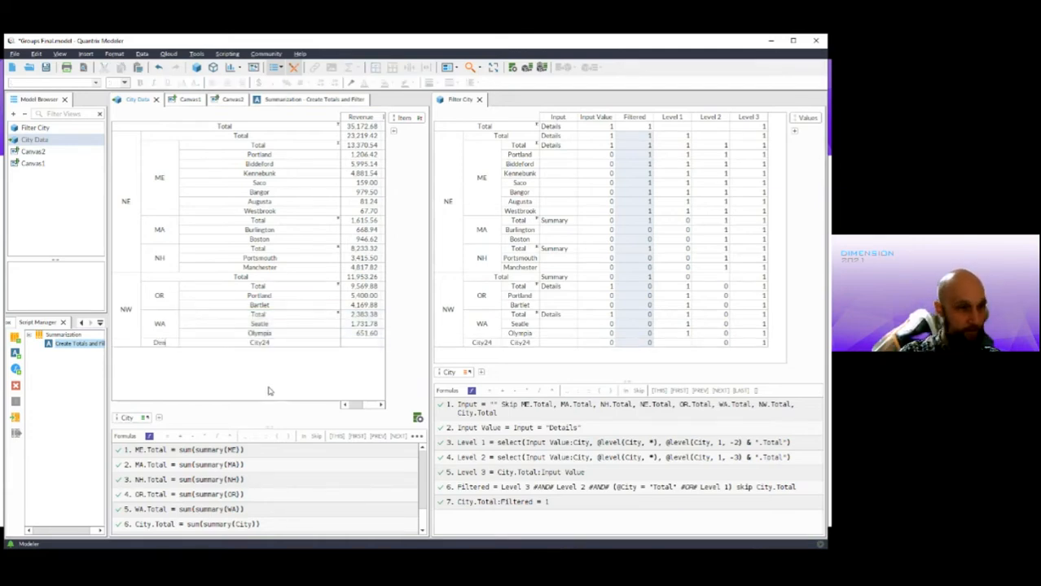
type("ver")
key("Return")
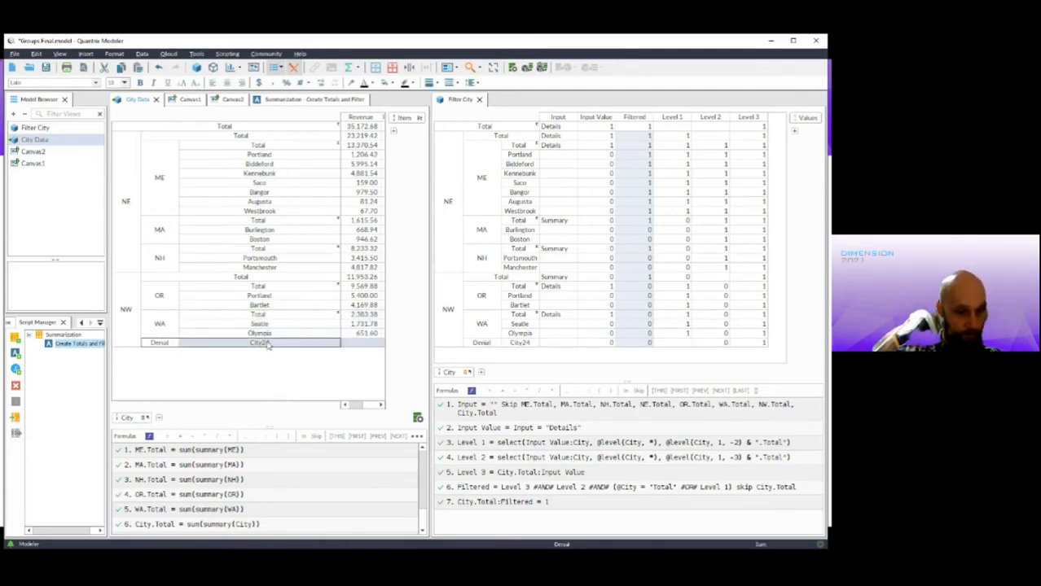
- Rename the Denial group's city to Expectation and add a second city named Reality below it
left_click(267, 345)
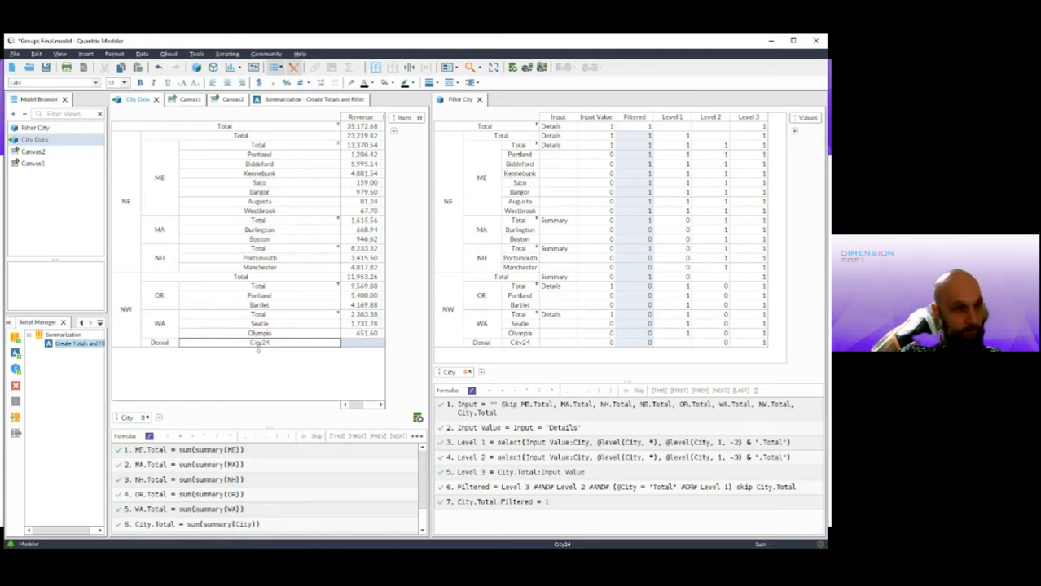
type("A")
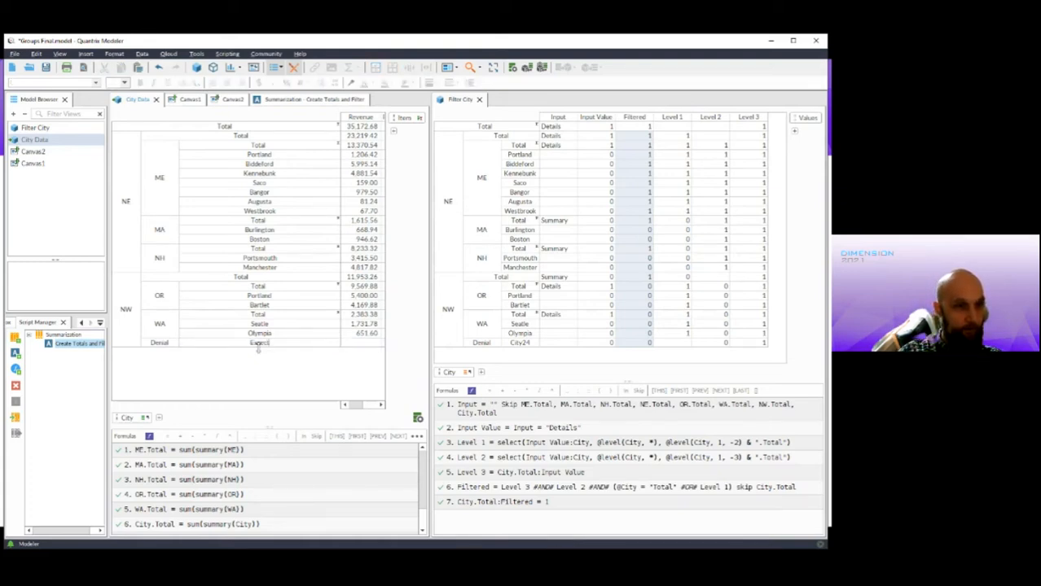
type("xpectation")
key("Return")
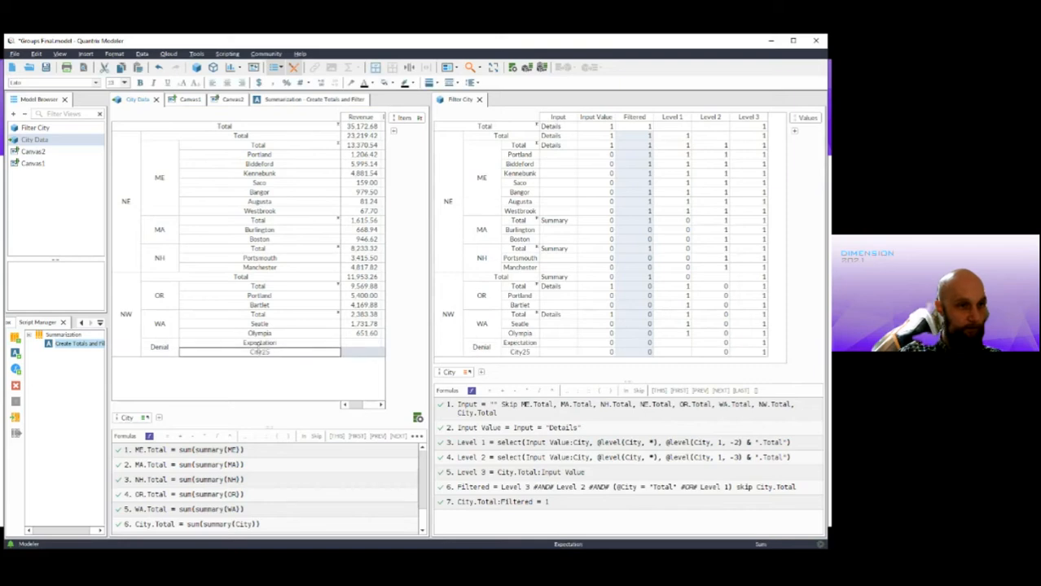
type("Reality")
key("Return")
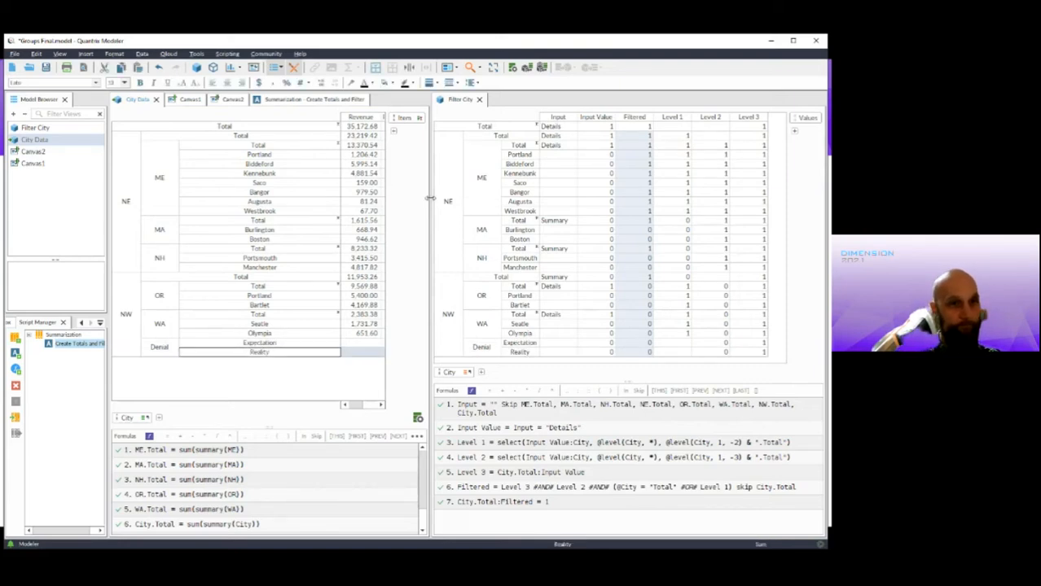
- Widen City Data's pane and Revenue column, and enter revenues of 10,000,000 for Expectation and -200 for Reality
left_click_drag(429, 198, 580, 198)
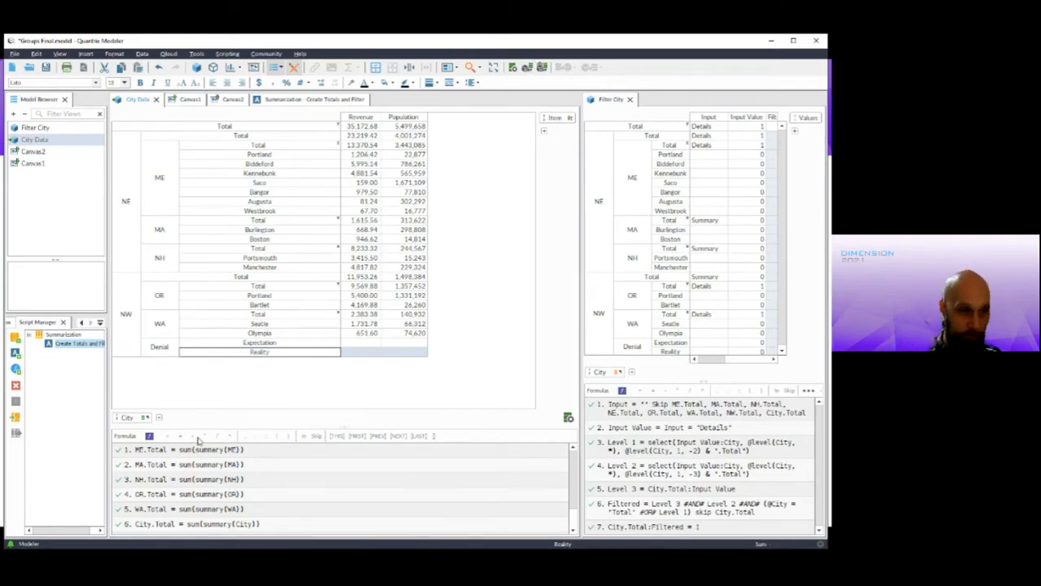
left_click(367, 343)
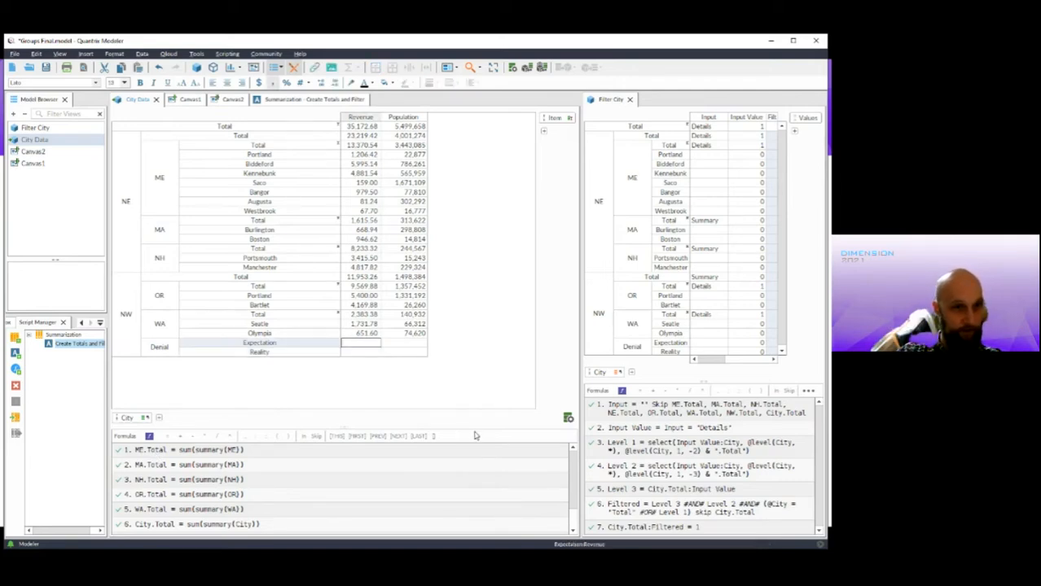
type("100")
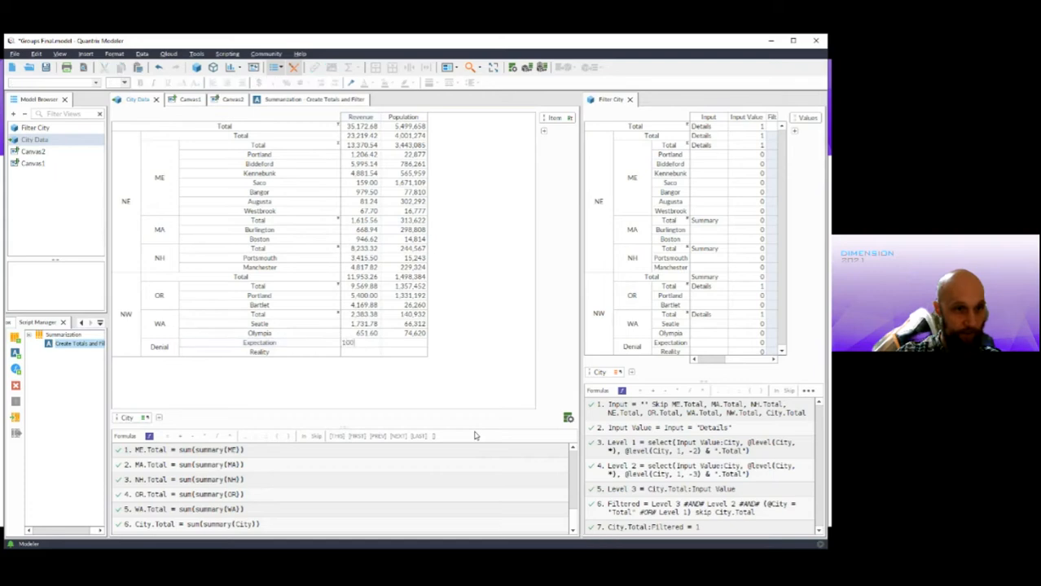
type("00000")
key("Return")
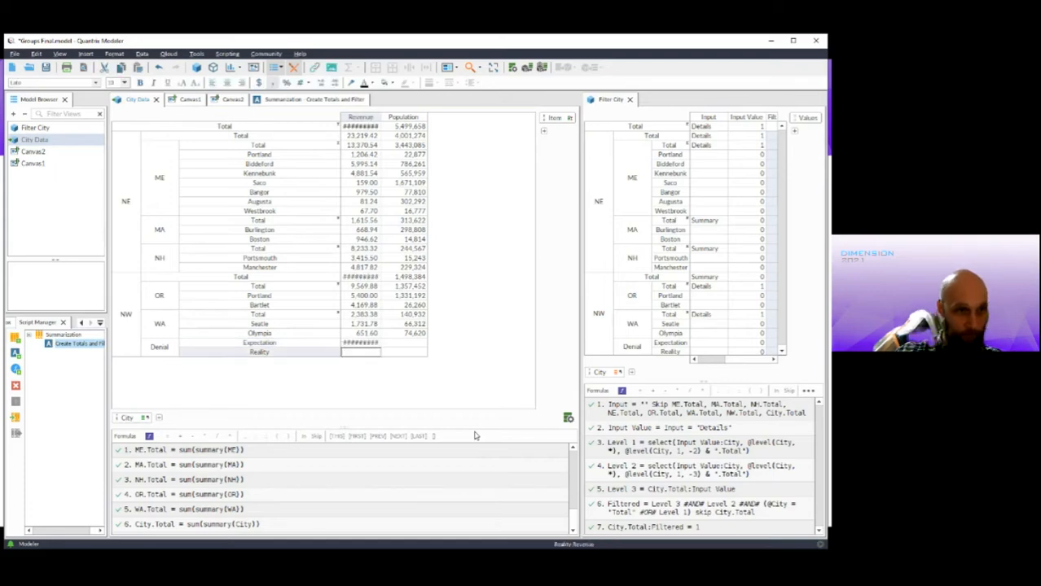
left_click_drag(380, 118, 399, 118)
left_click(372, 351)
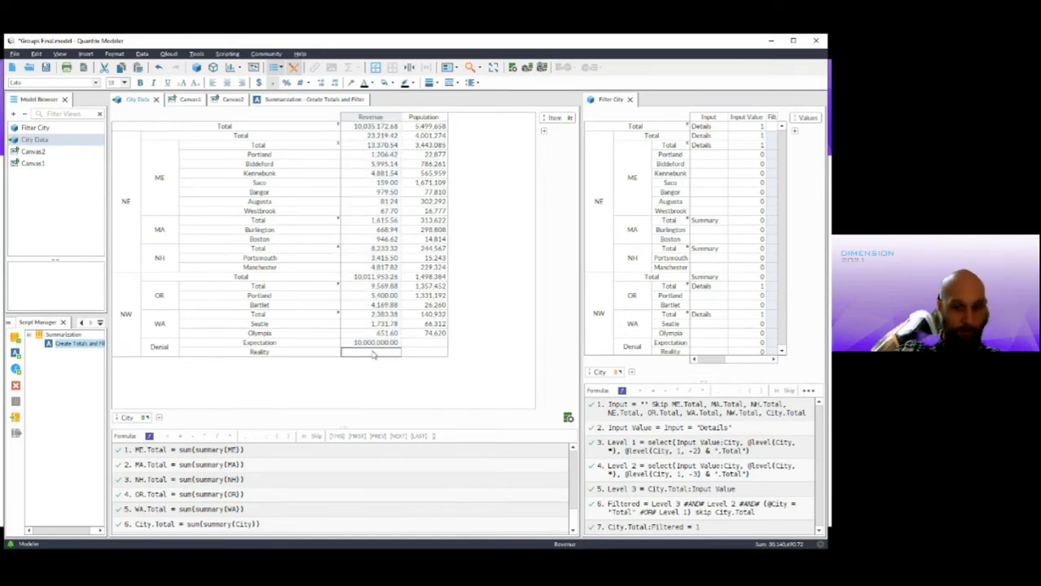
type("2")
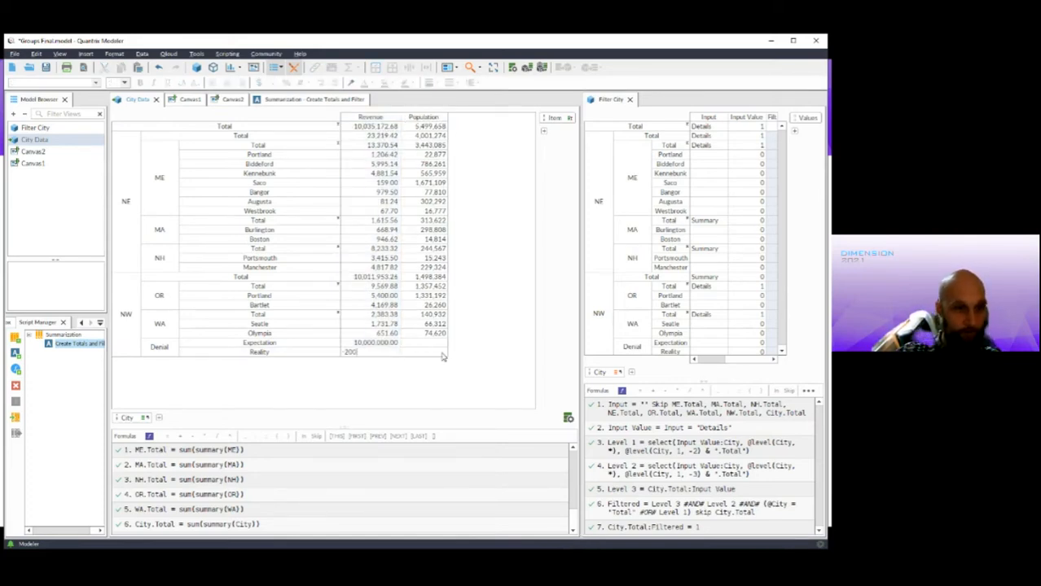
type("00")
key("Return")
- Enter populations of 500,000 for Expectation and 5 for Reality in City Data
left_click(431, 343)
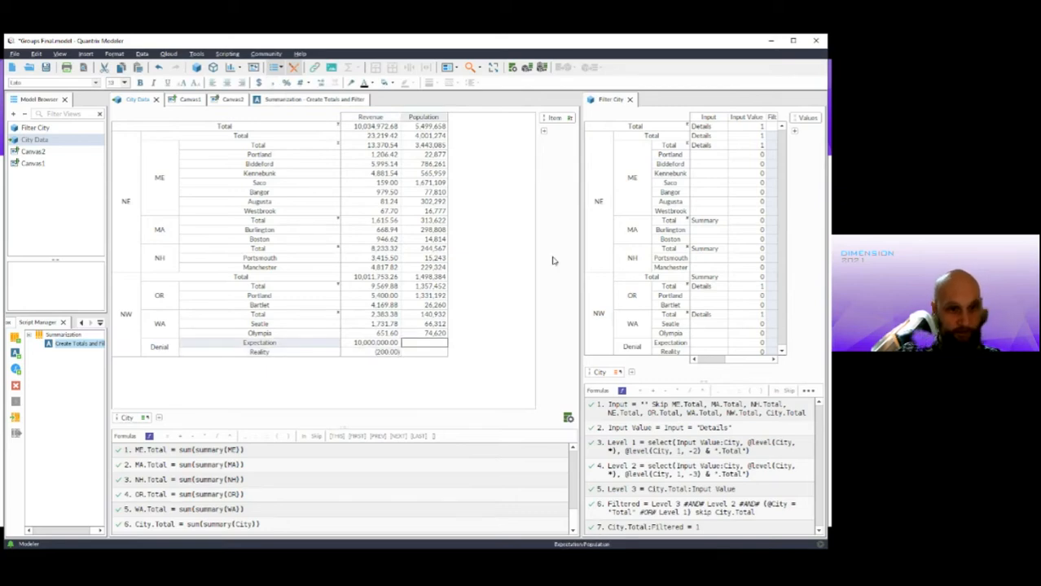
type("500000")
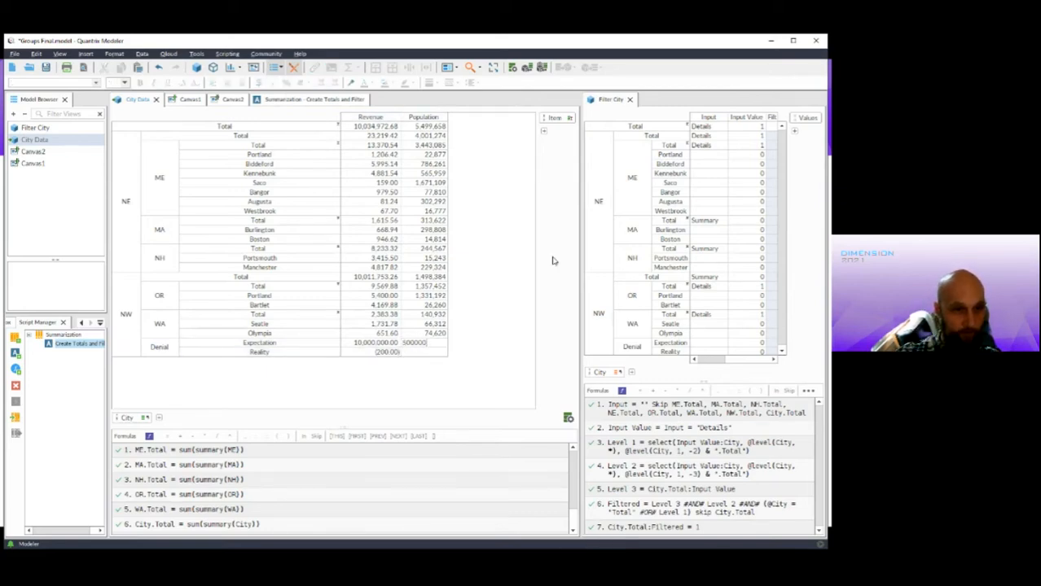
key("Return")
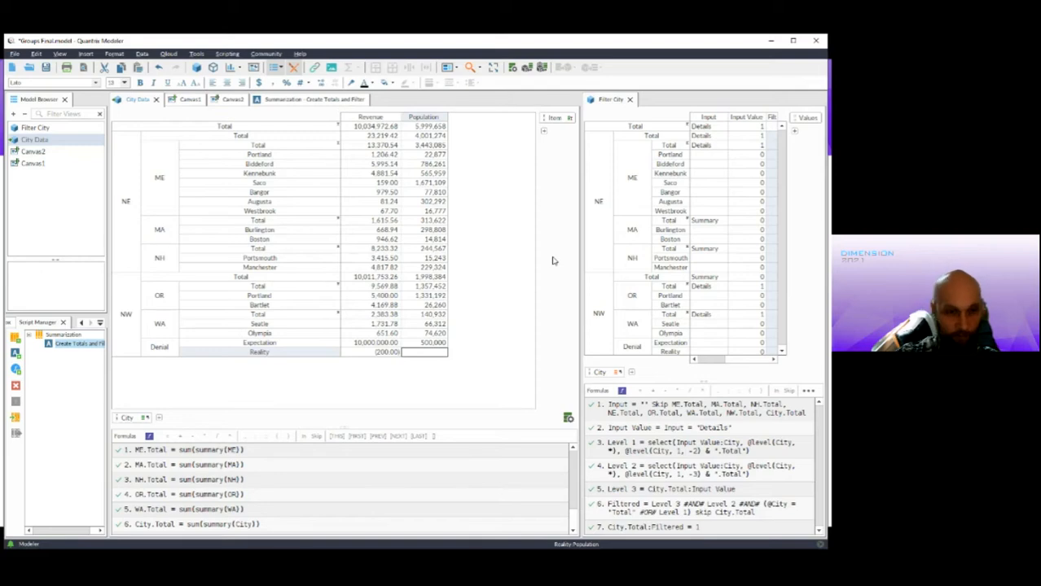
type("5")
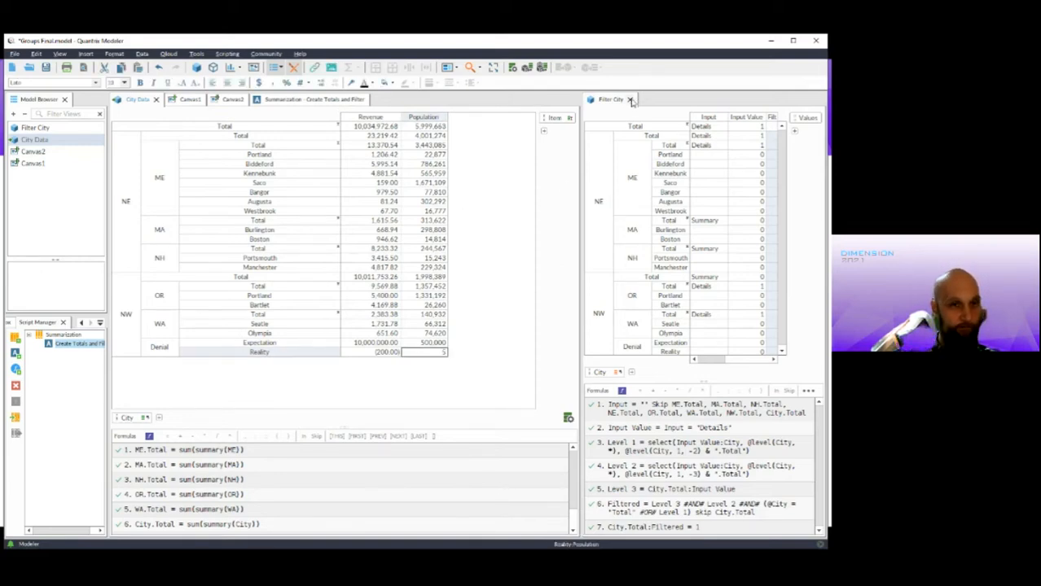
- Reopen City Data's text file import layout and resize its pane to show the Denial group's Revenue and Population values
left_click_drag(580, 185, 487, 186)
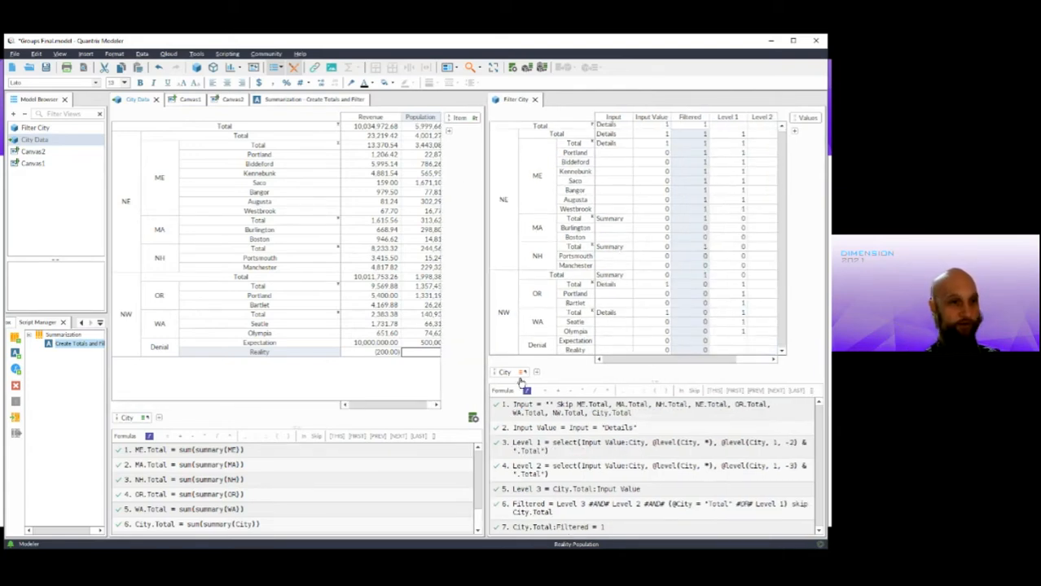
left_click(472, 417)
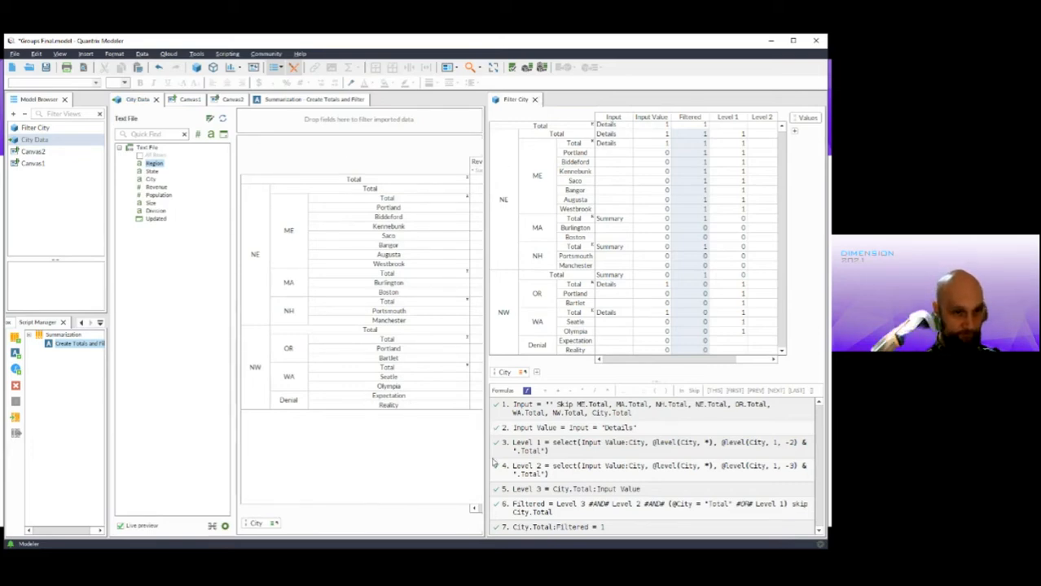
left_click_drag(488, 440, 667, 425)
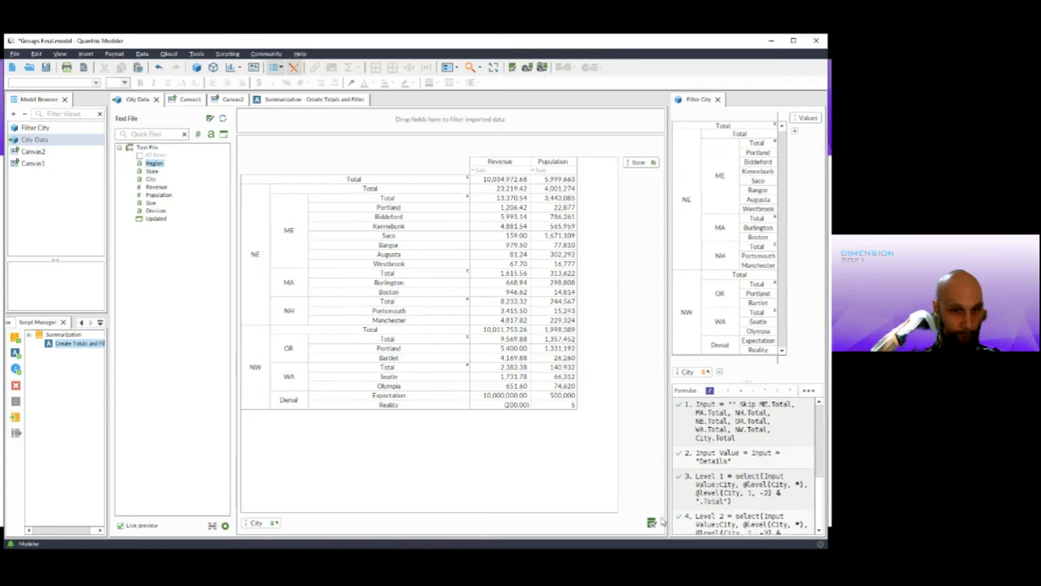
- Close City Data's text file import layout, widen the Filter City pane and review City Data's total formulas
left_click(652, 523)
left_click_drag(667, 222, 520, 238)
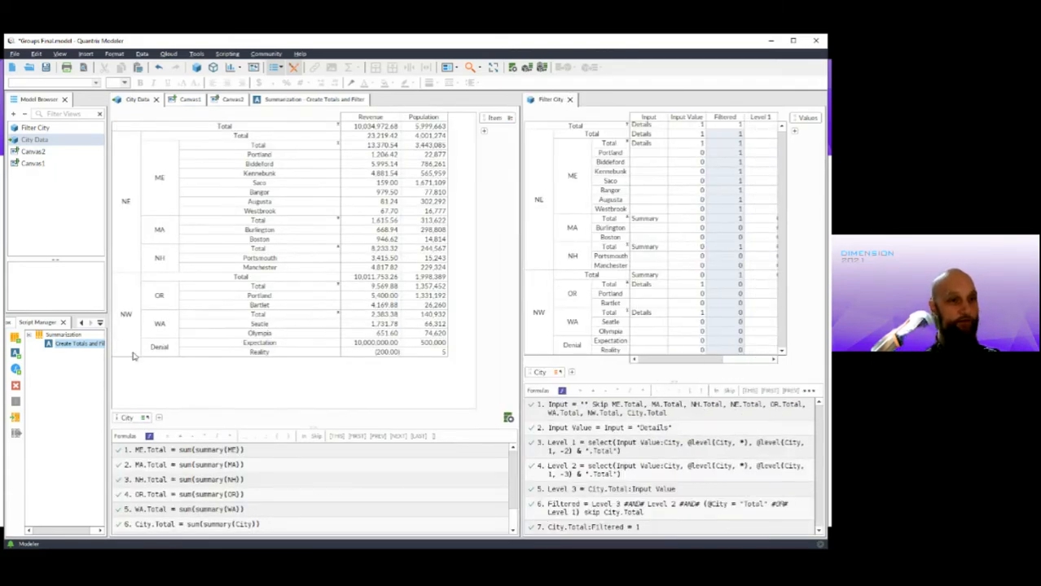
scroll(210, 482, "down", 1)
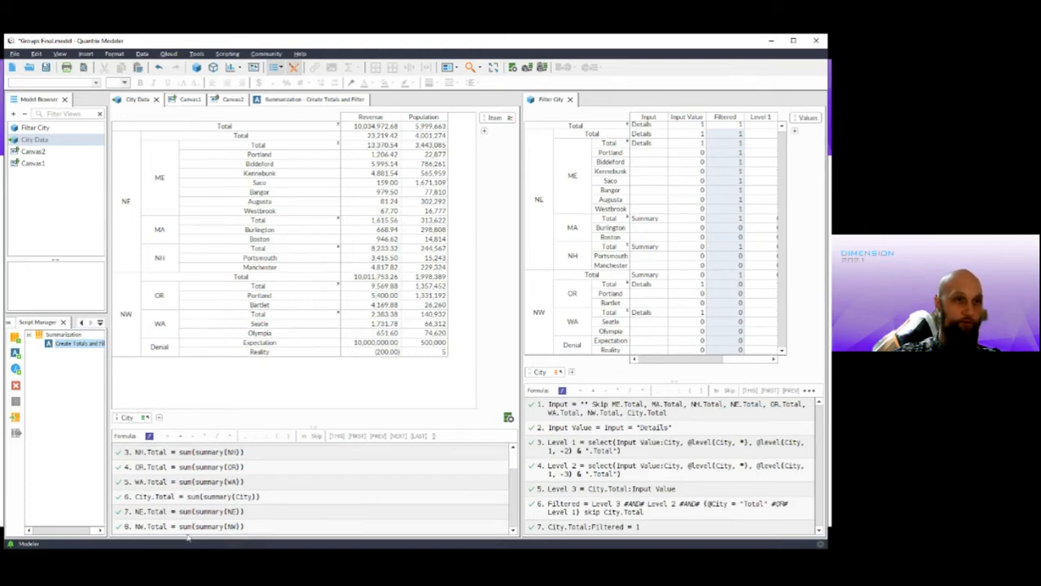
- Run the Create Totals and Filter script again and check the Denial group's total item and formula in City Data
left_click(228, 54)
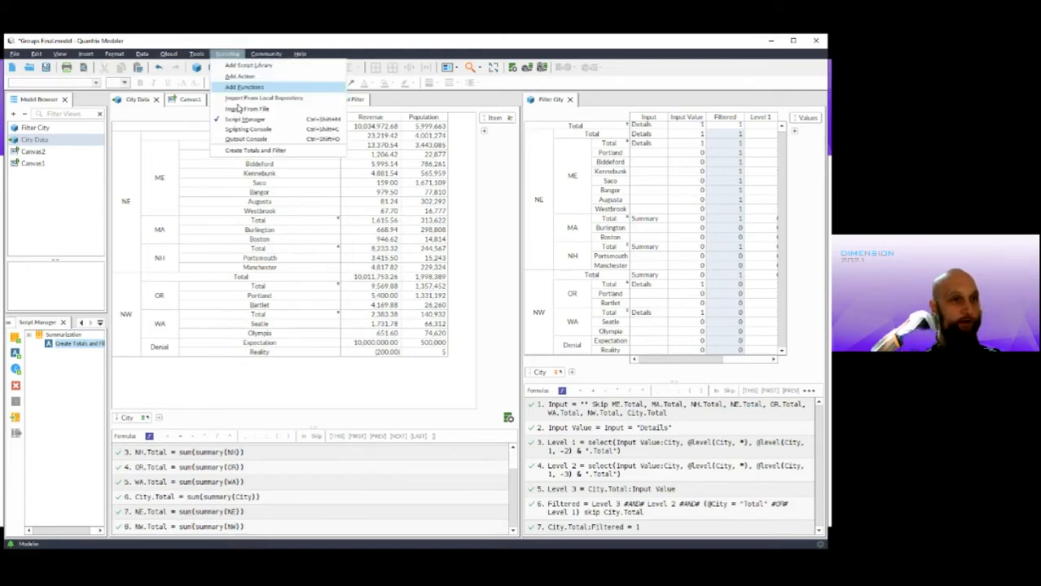
left_click(261, 155)
left_click(283, 346)
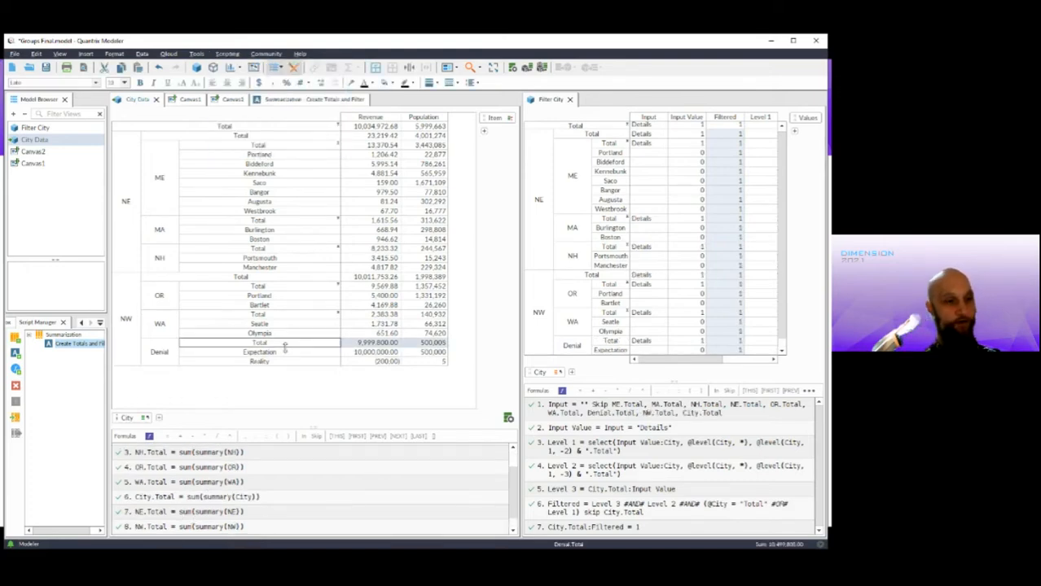
scroll(220, 526, "down", 1)
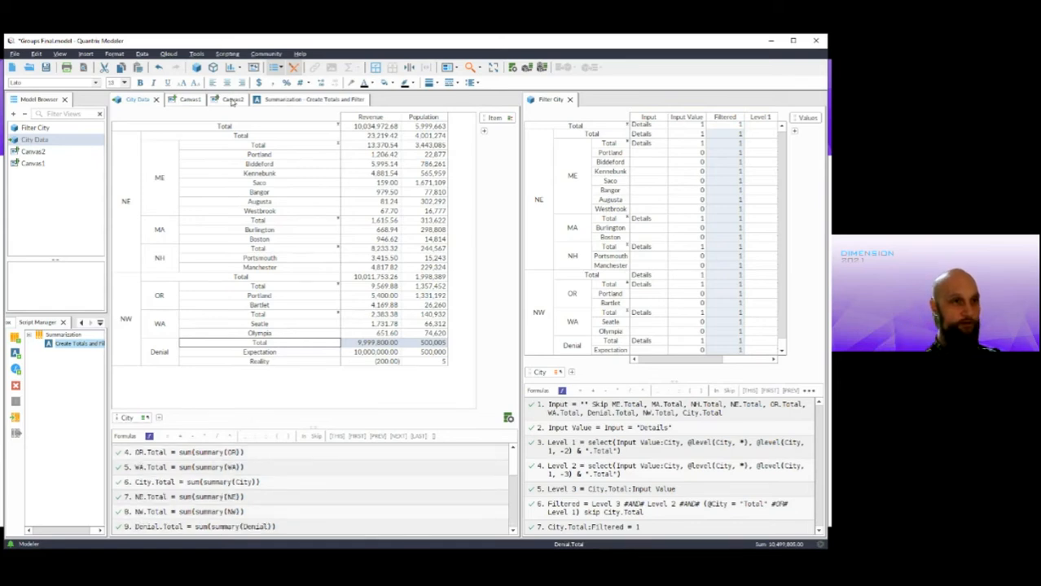
- Check the Denial group on Canvas1 and Canvas2, and close Filter City to show Canvas2's full City Data chart
left_click(187, 101)
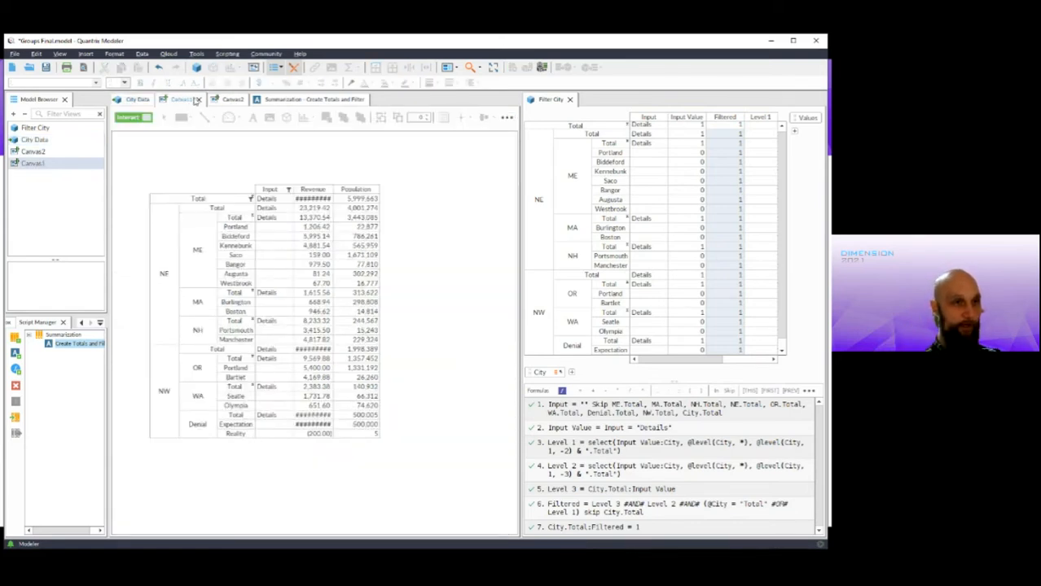
left_click(225, 100)
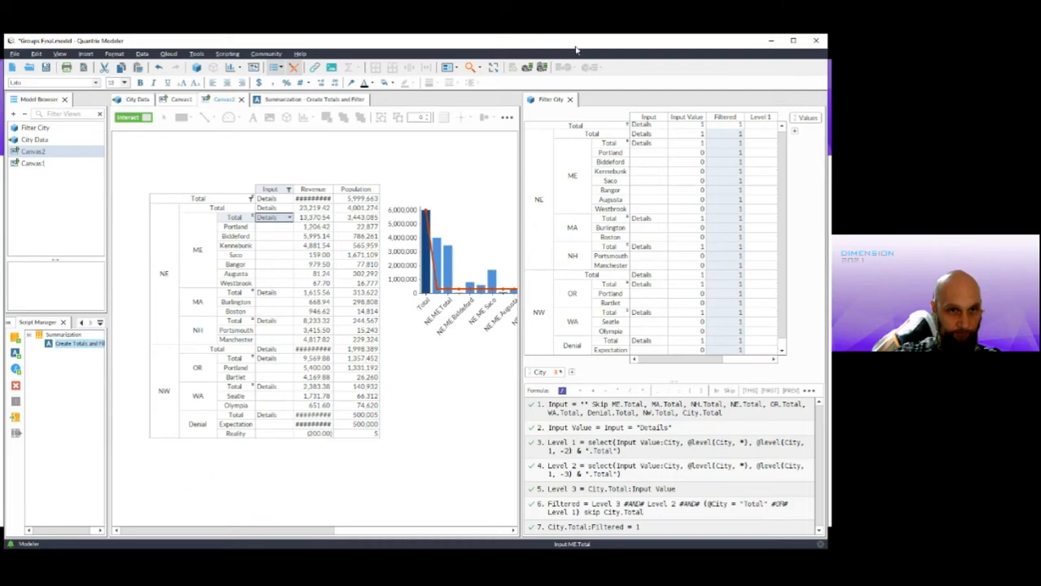
left_click(570, 99)
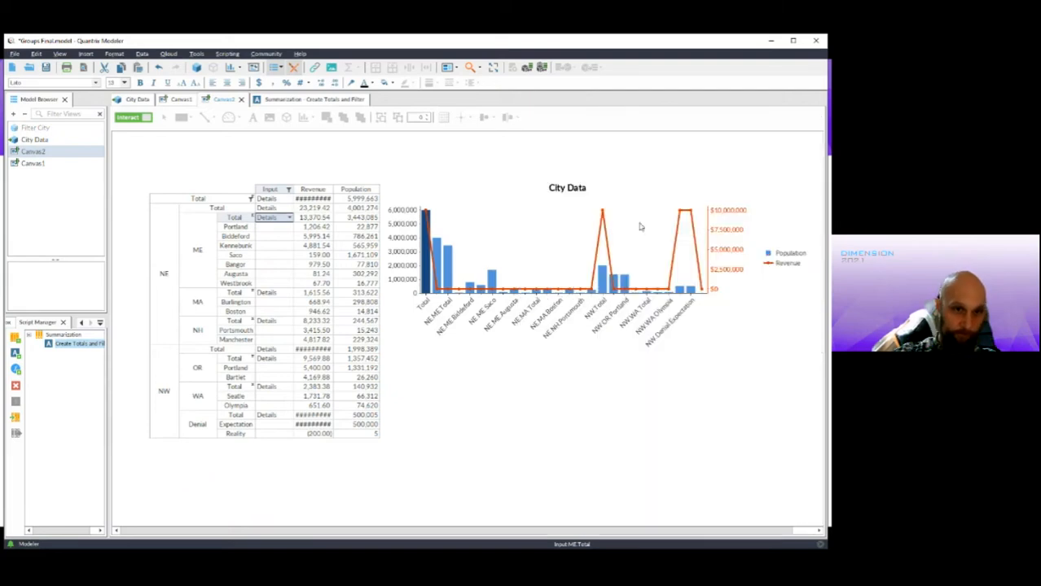
left_click(674, 327)
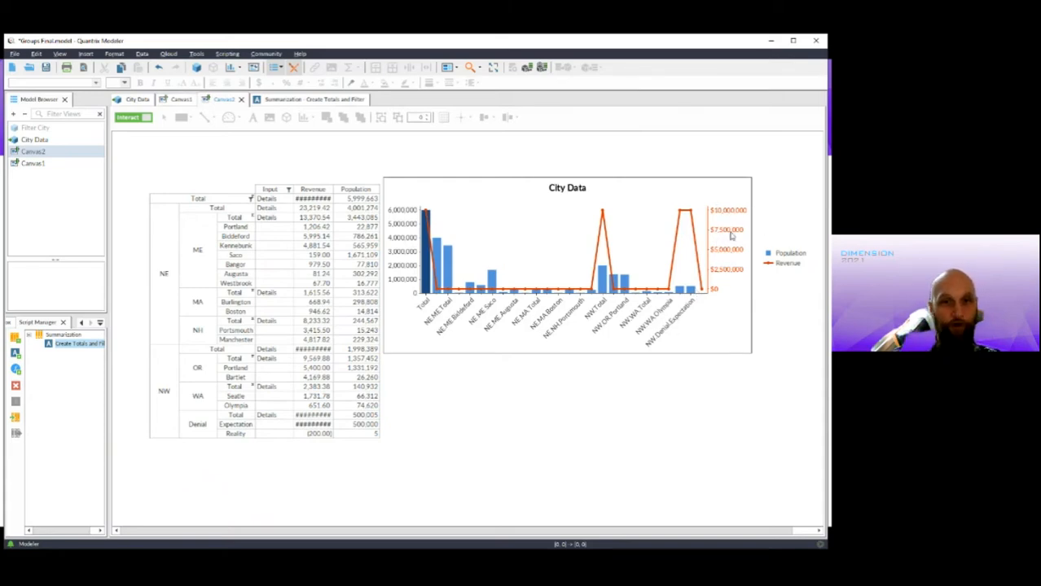
left_click(762, 231)
- In Canvas2's layout mode, move the chart legend below the plot, widen the chart and narrow the Model Browser pane
left_click(147, 118)
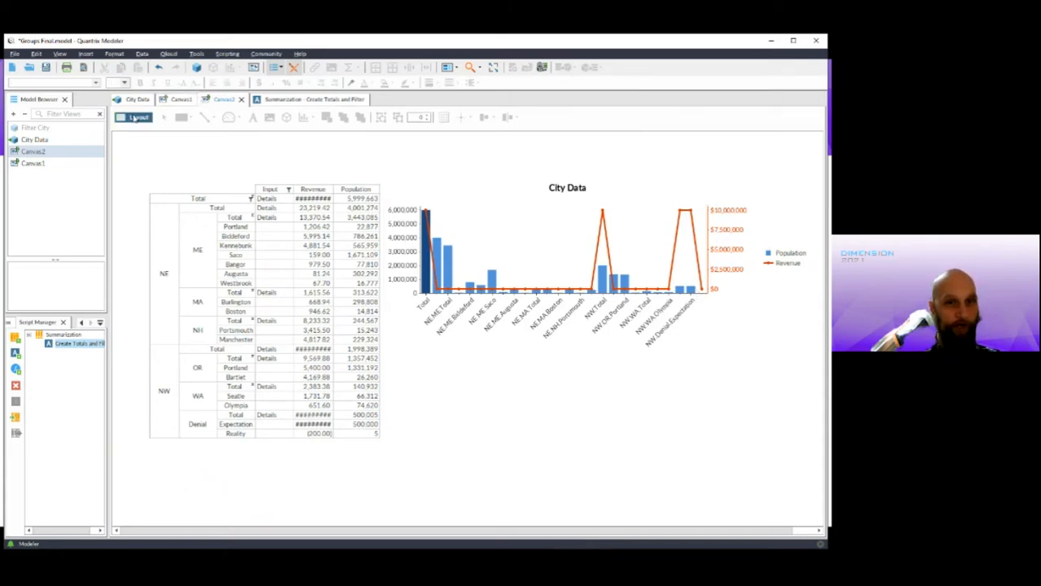
left_click(714, 256)
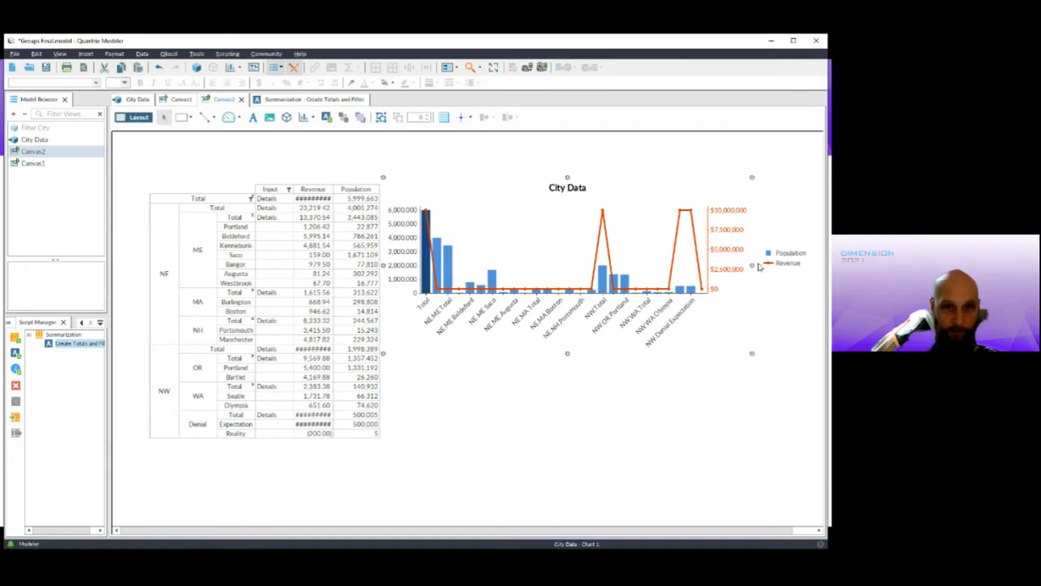
left_click_drag(782, 256, 707, 435)
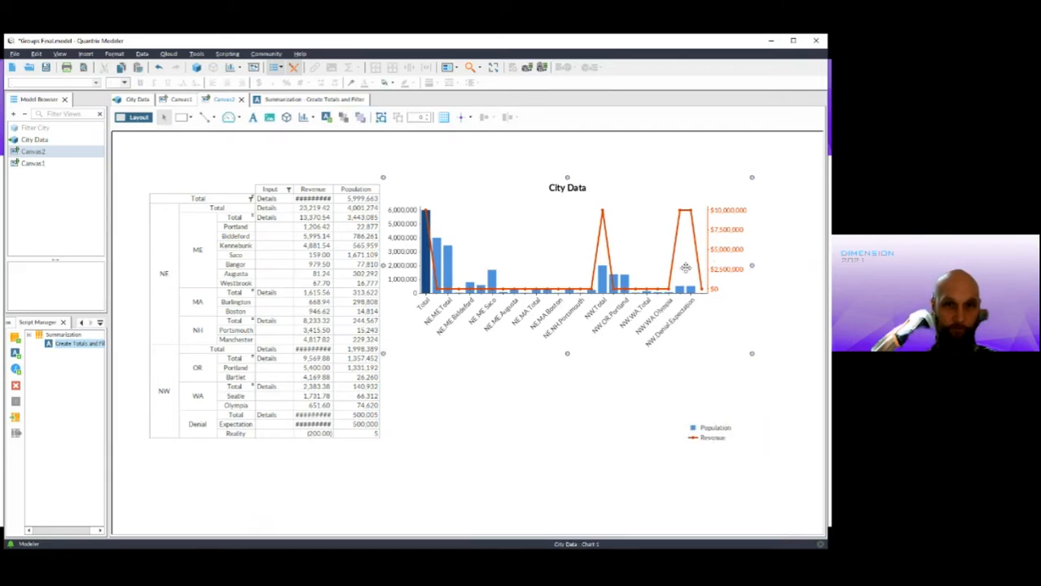
left_click_drag(752, 265, 818, 266)
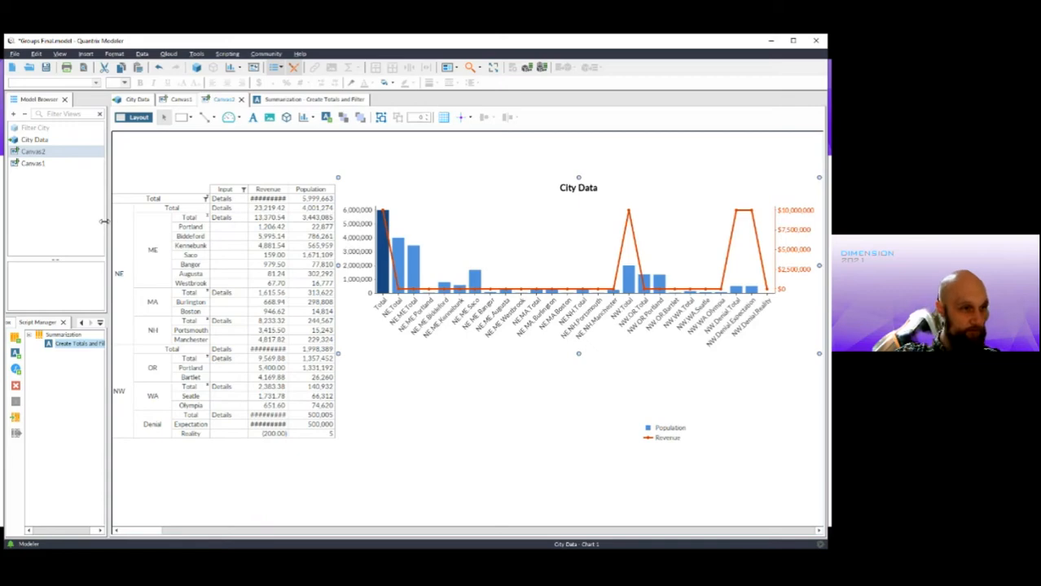
left_click_drag(104, 220, 79, 221)
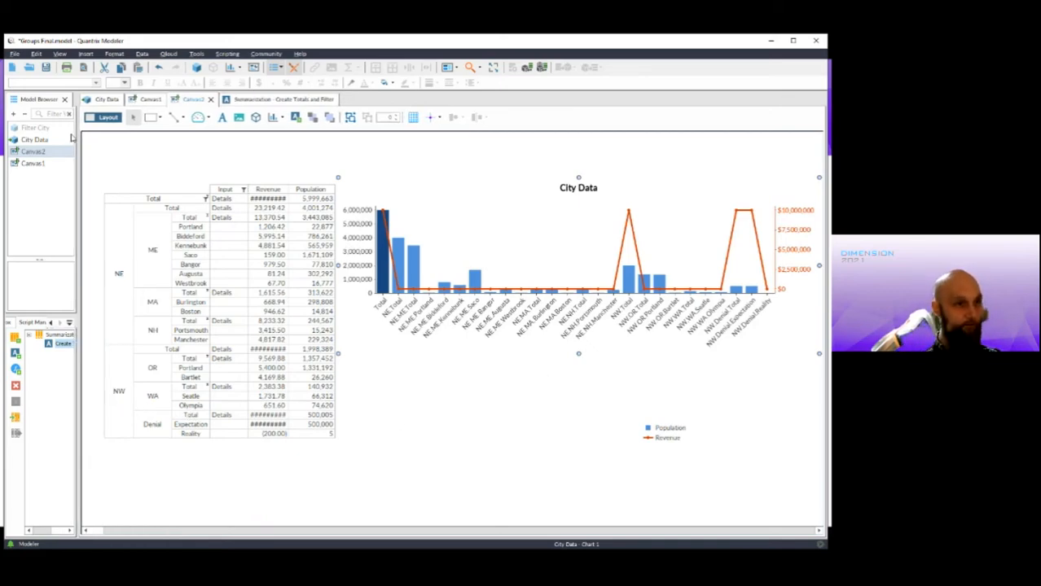
- Return Canvas2 to interact mode and set the Denial total's Input to Summary
left_click(100, 117)
left_click(237, 416)
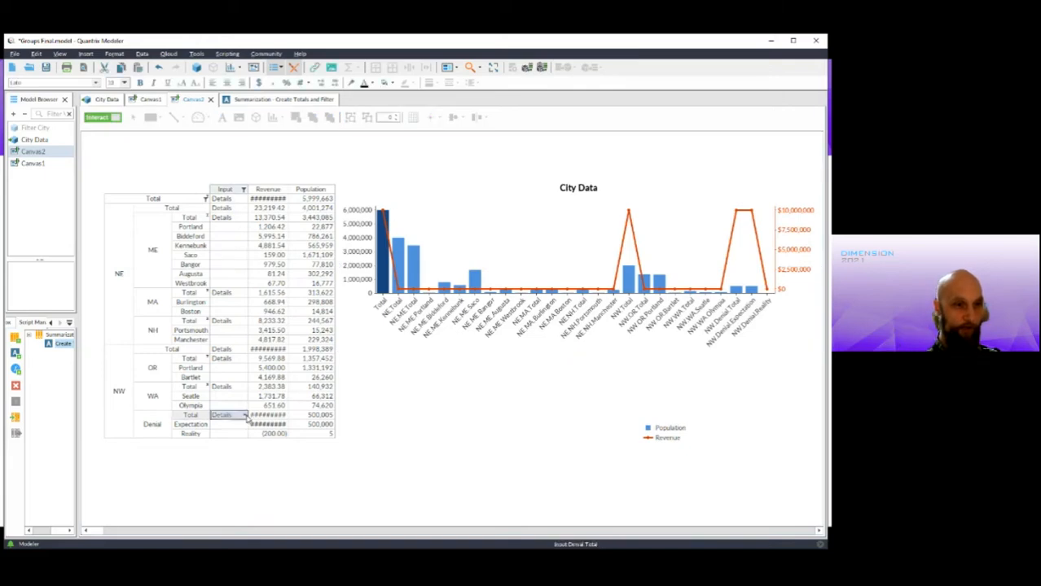
left_click(243, 417)
left_click(241, 432)
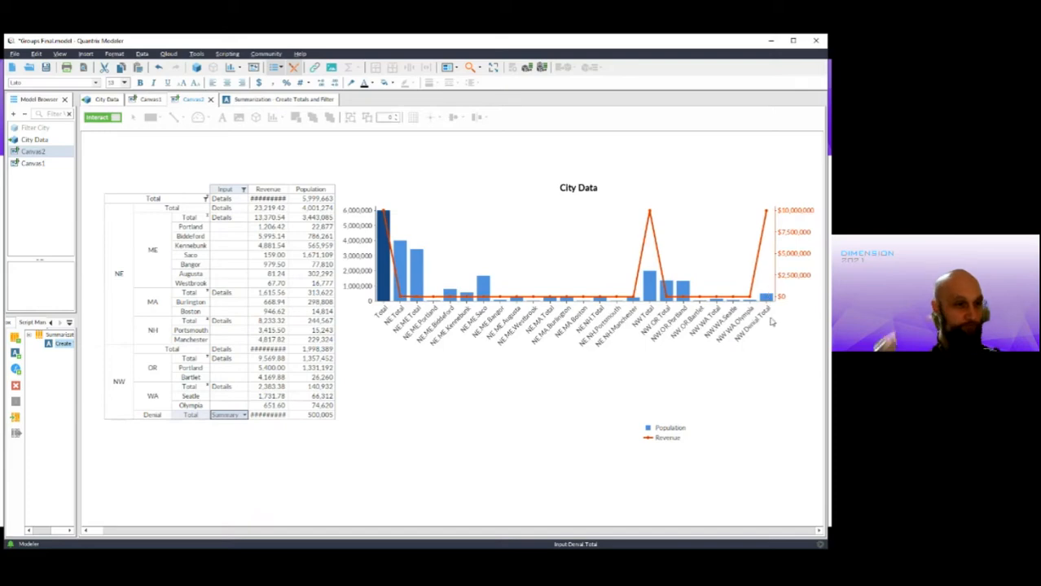
- Set the NW region total's Input to Summary on Canvas2
left_click(218, 349)
left_click(244, 350)
left_click(230, 368)
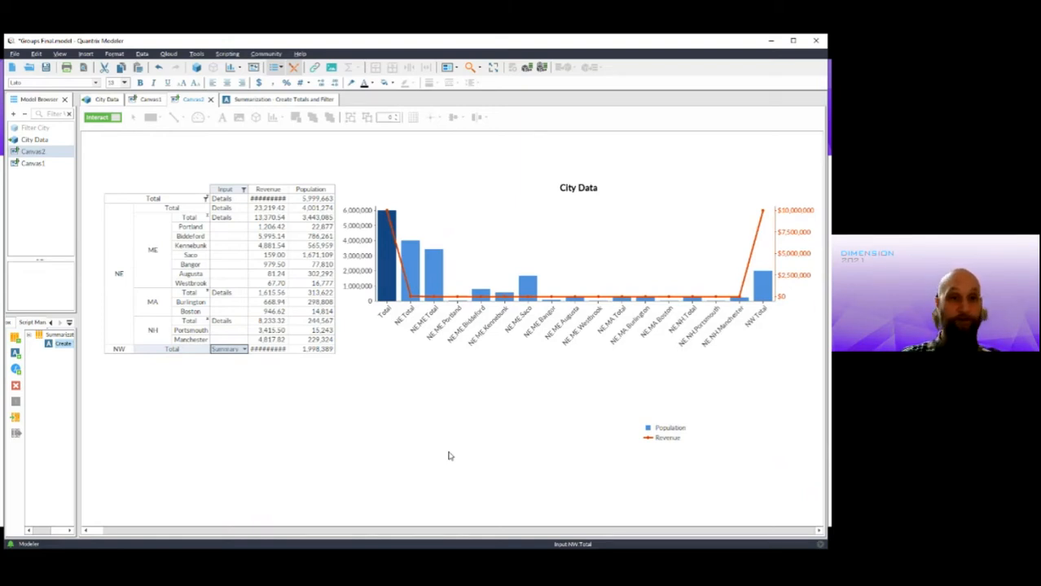
- Create a new model and add five more row items below B1 in Matrix1
left_click(14, 65)
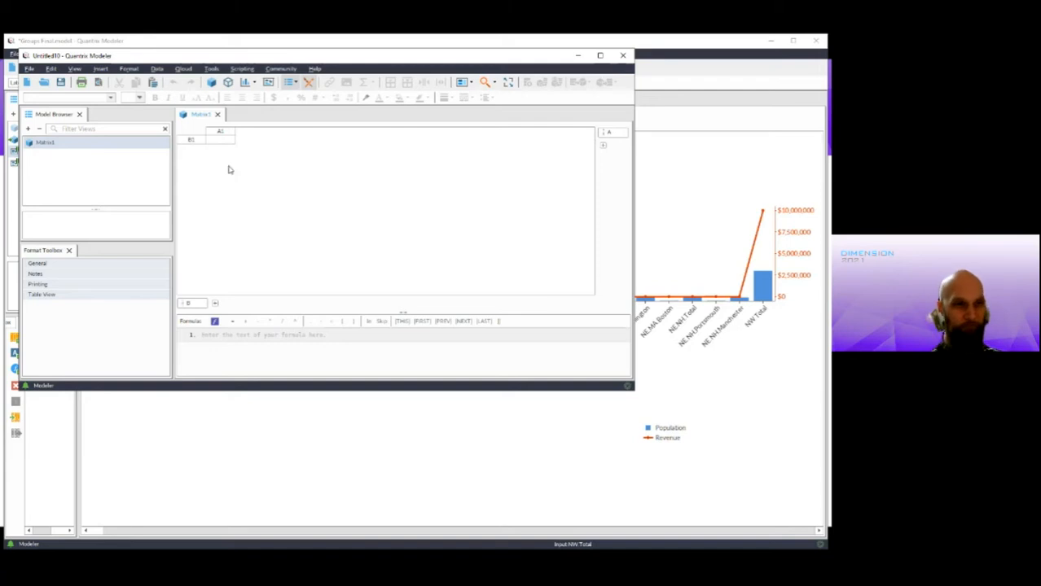
left_click(202, 140)
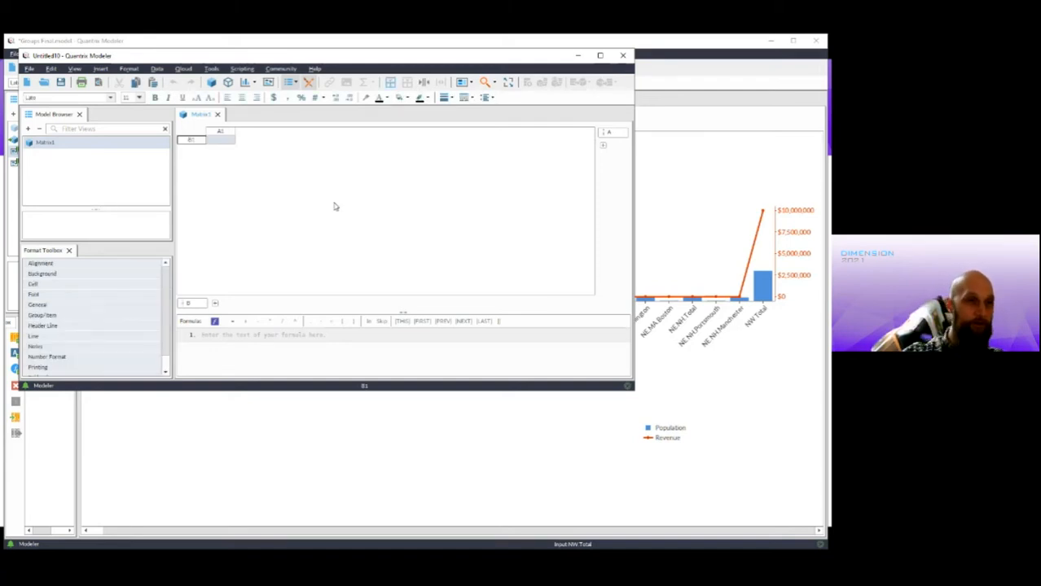
key("Return")
key("Return")
key("Return")
key("Return")
key("Return")
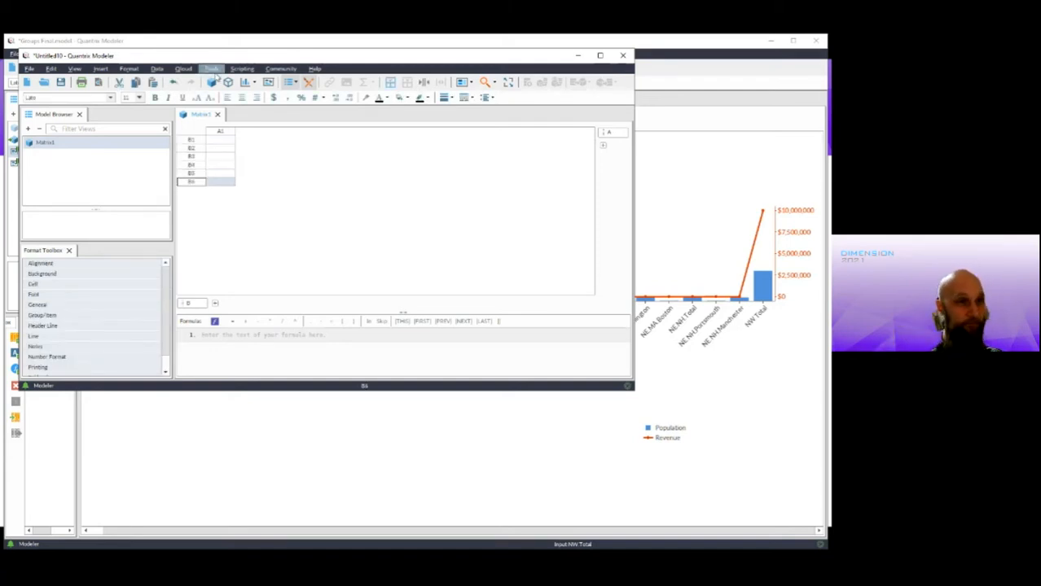
- Group Matrix1's six row items into three pairs, and nest the first two pairs and the third pair in higher-level groups
left_click_drag(194, 141, 214, 182)
left_click(391, 80)
left_click(391, 79)
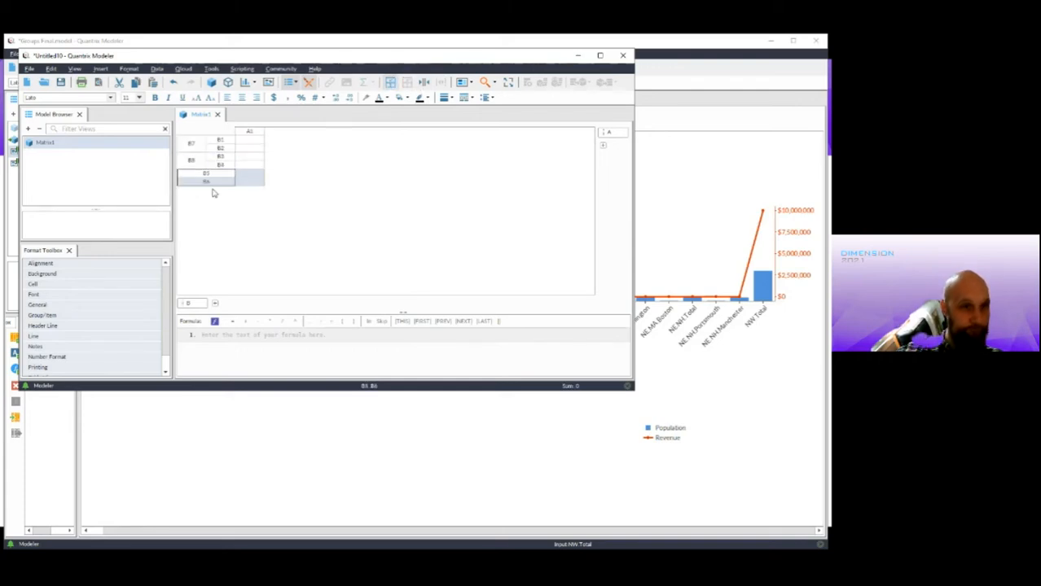
left_click(391, 80)
left_click_drag(191, 143, 194, 162)
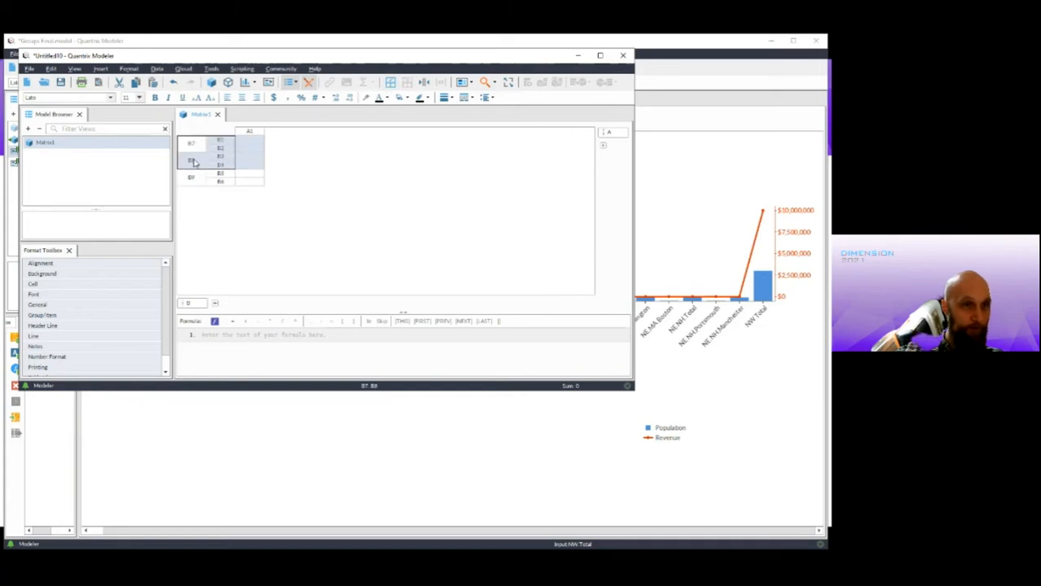
left_click(391, 81)
left_click(391, 83)
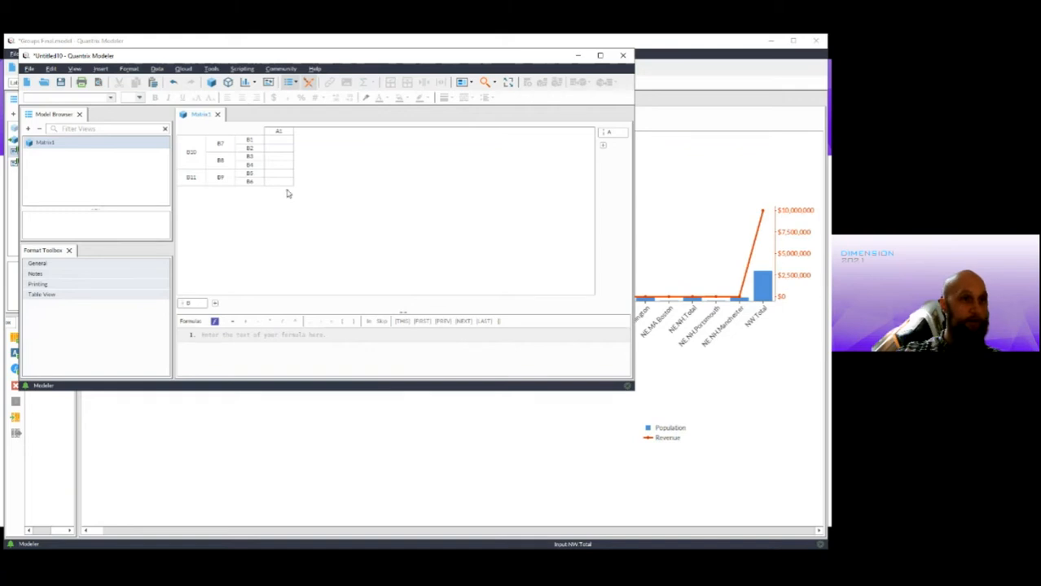
- Import the Summarization script library into the new model and open its Create Totals and Filter script
left_click(242, 69)
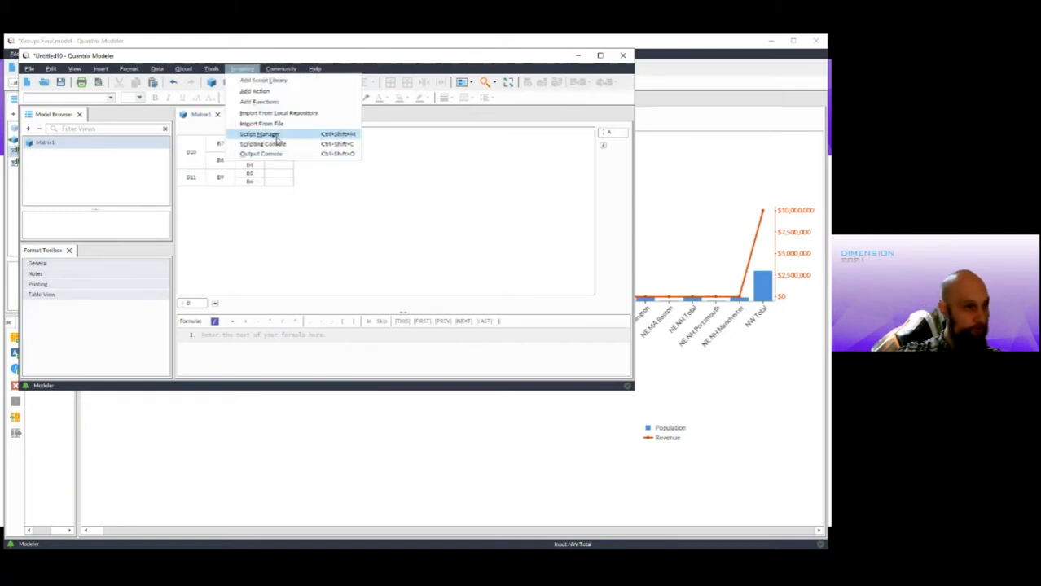
left_click(265, 133)
left_click(31, 347)
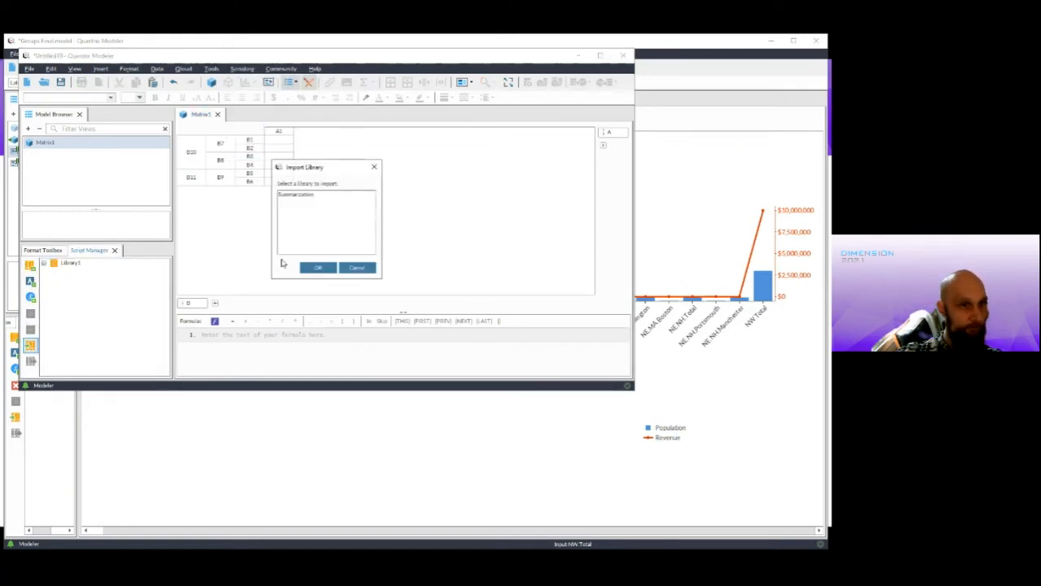
left_click(308, 195)
left_click(316, 264)
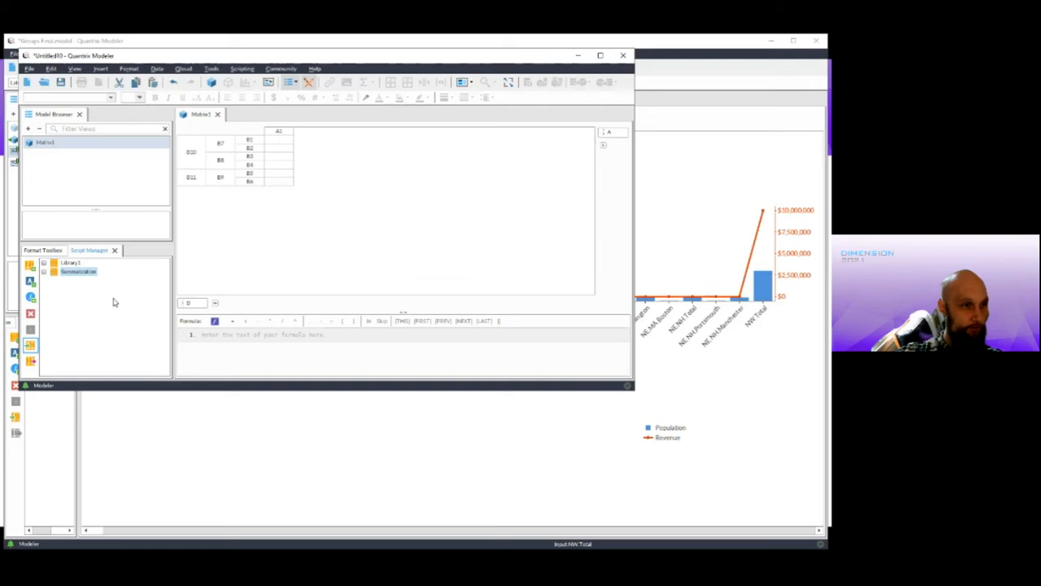
left_click(44, 272)
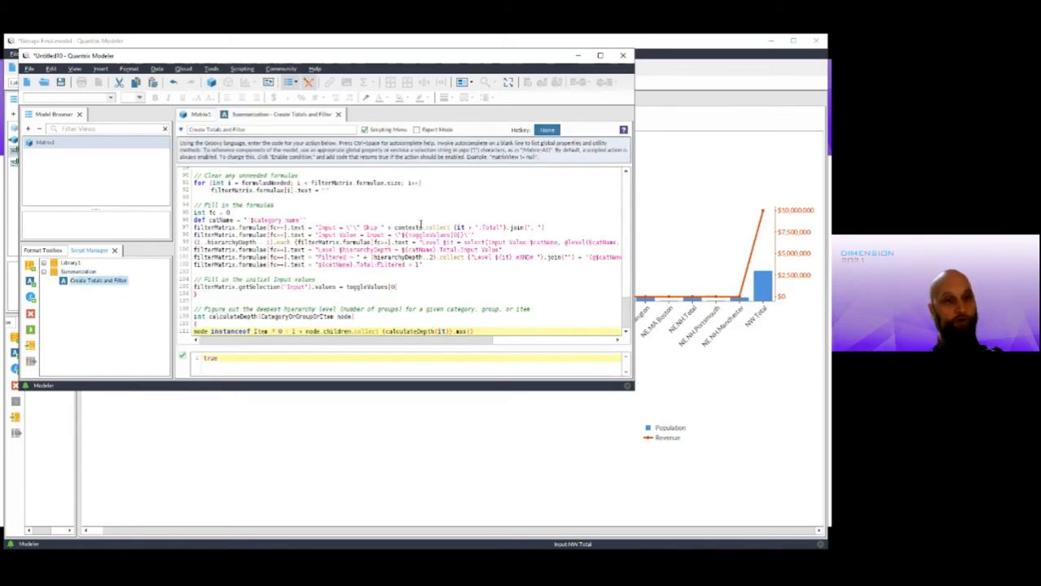
- Maximize the new model's window and collapse the script editor's instructions
double_click(440, 57)
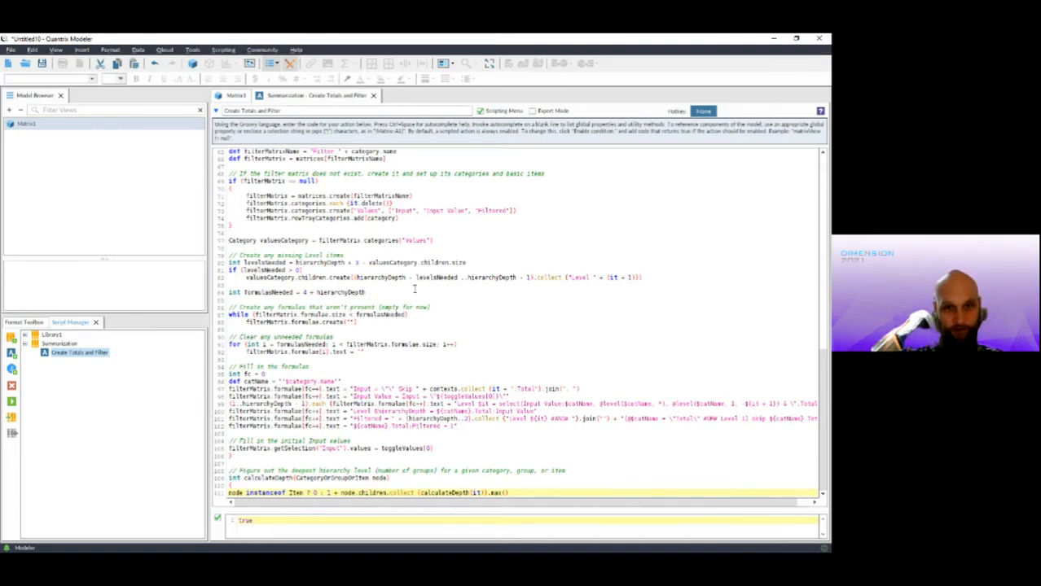
left_click(820, 111)
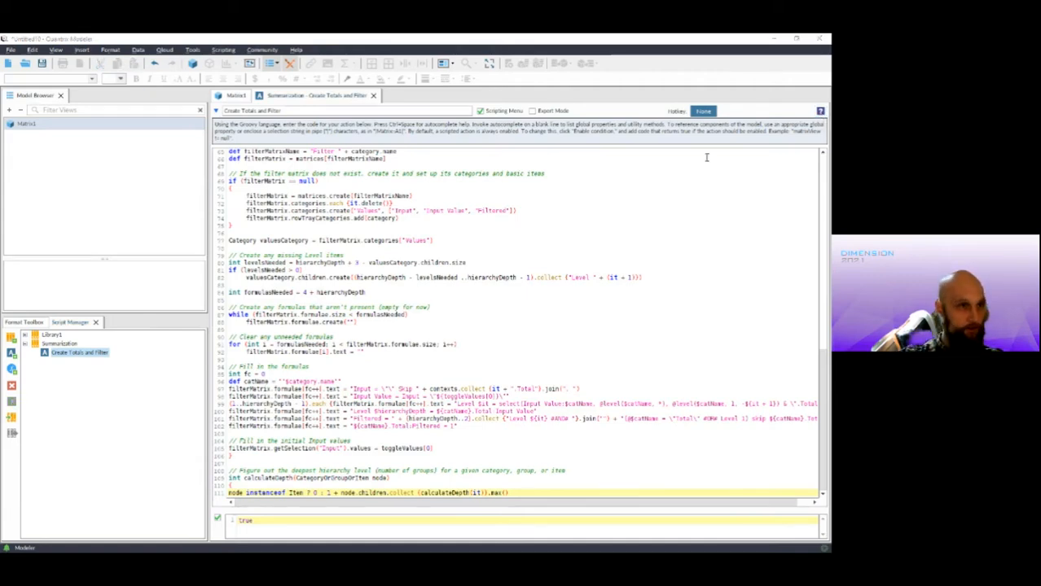
left_click(216, 111)
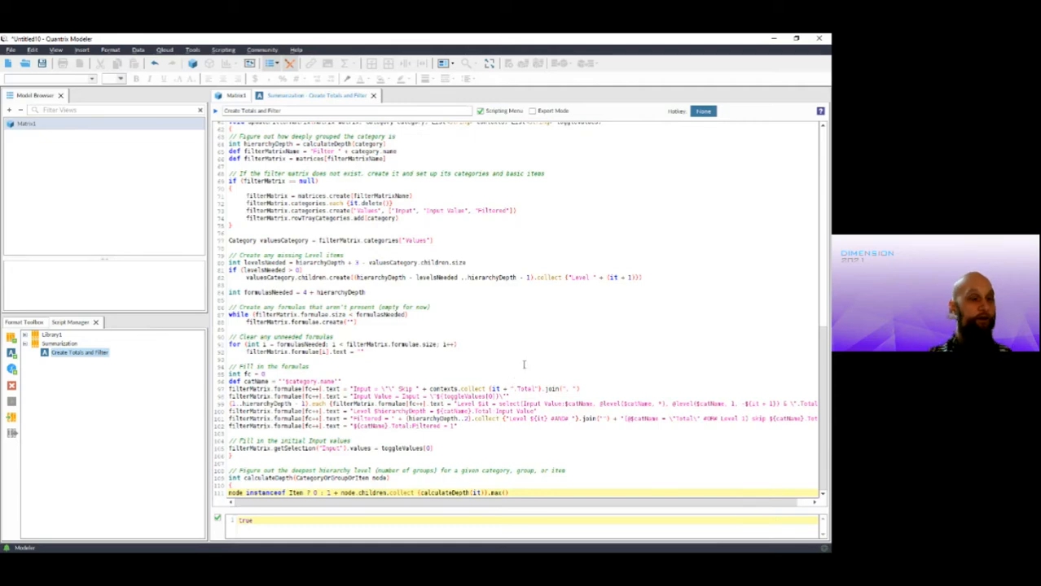
- Set the script's matrix variable to Matrix1 in place of the Imported Data Matrix reference
left_click(472, 247)
scroll(506, 261, "up", 8)
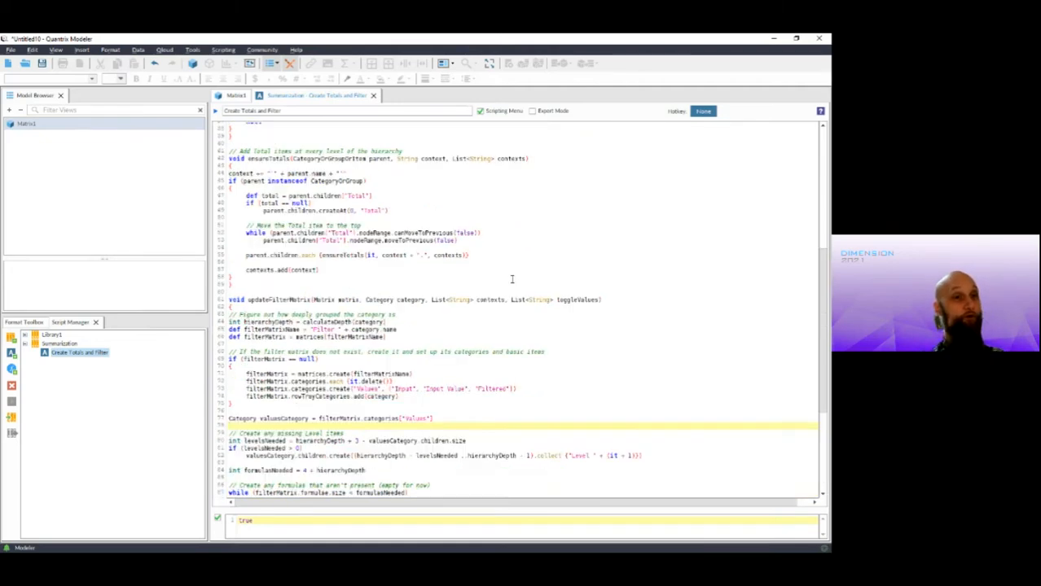
scroll(510, 277, "up", 12)
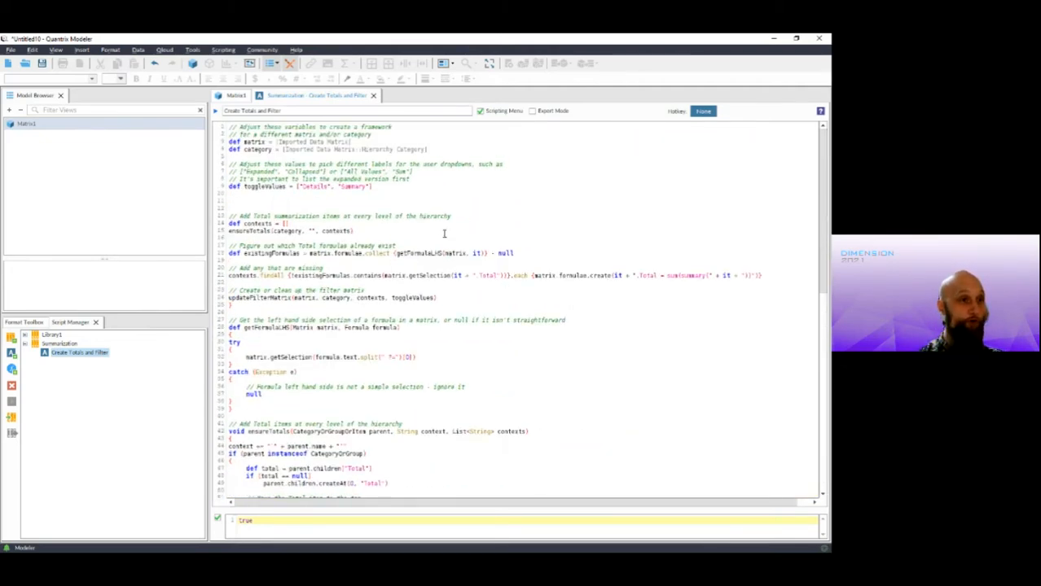
left_click(328, 142)
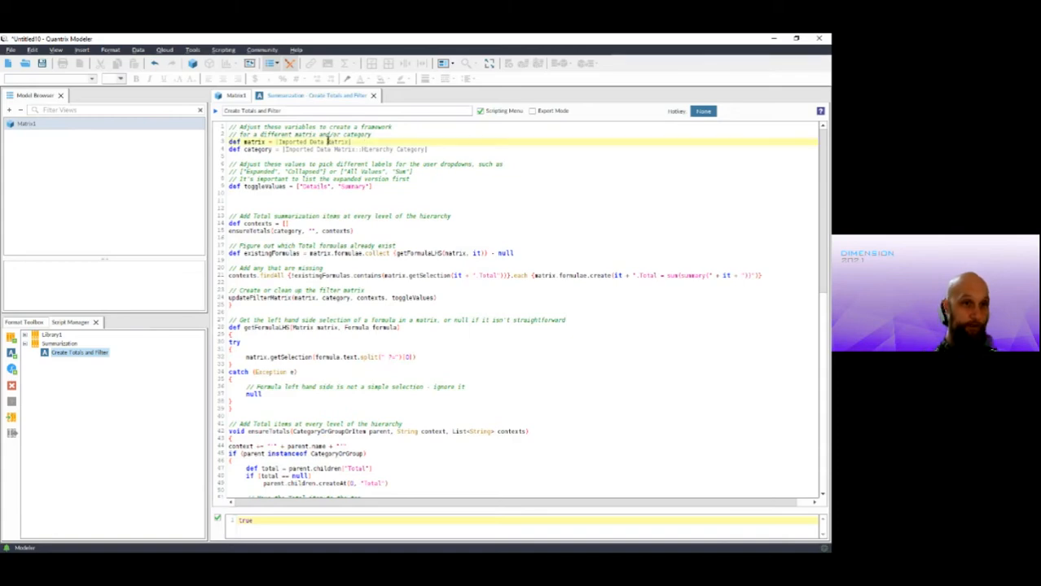
key("ctrl+shift+Left")
key("ctrl+shift+Left")
key("Delete")
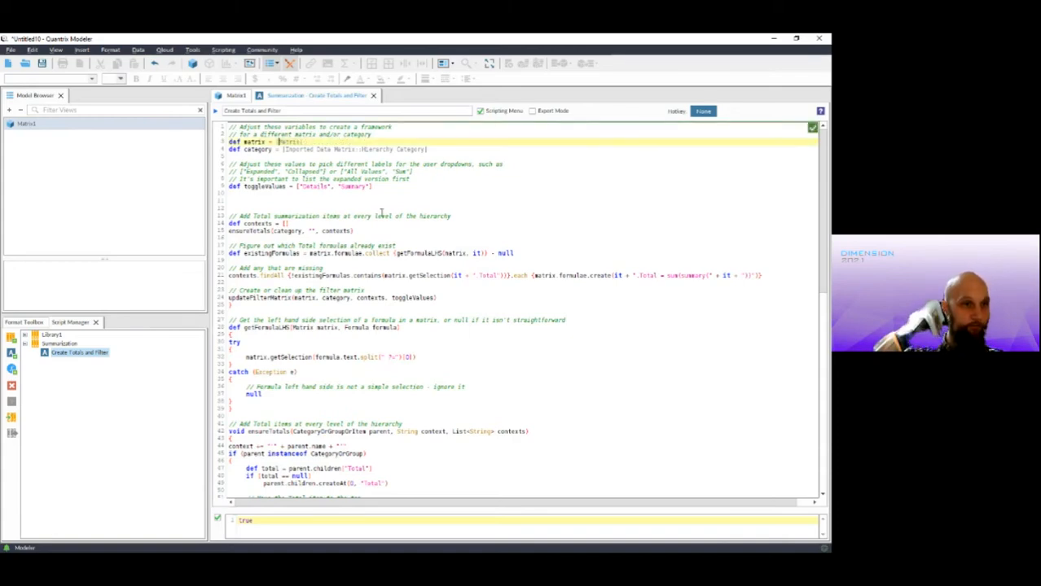
key("End")
type("1")
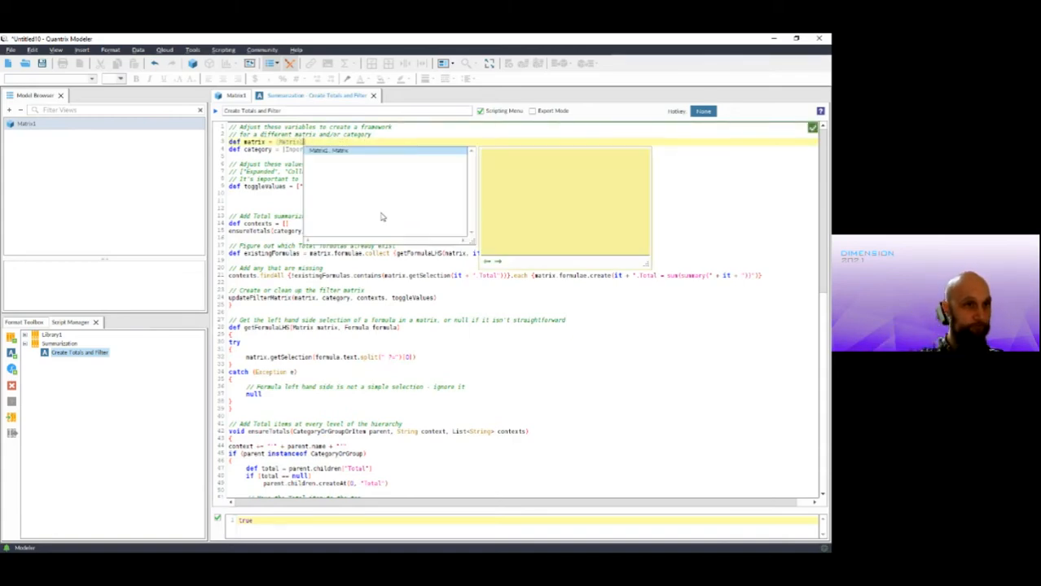
- Set the script's category variable to Matrix1::B
key("Escape")
key("Down")
key("shift+End")
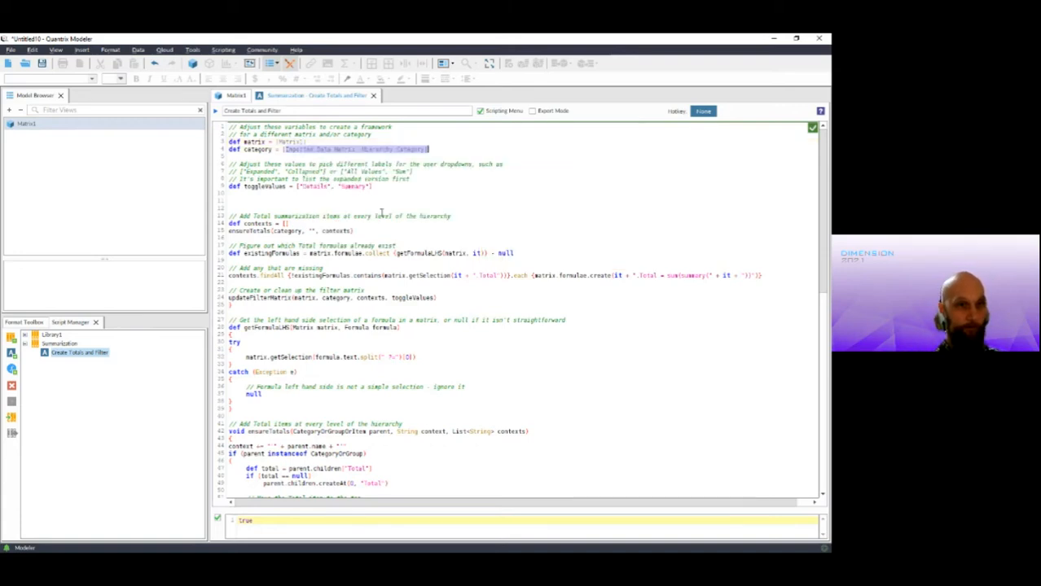
type("Matrix1::B")
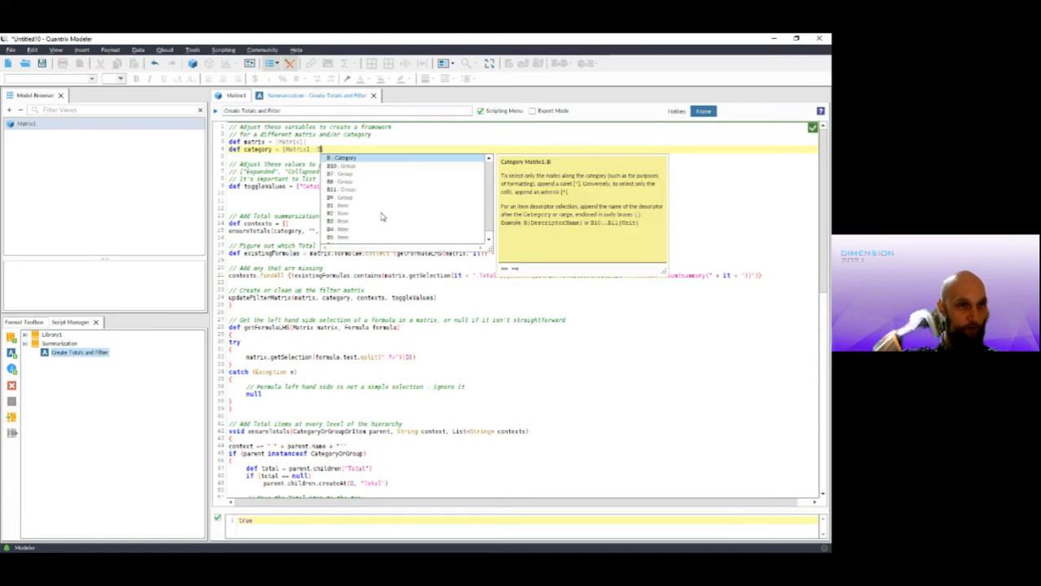
type("]")
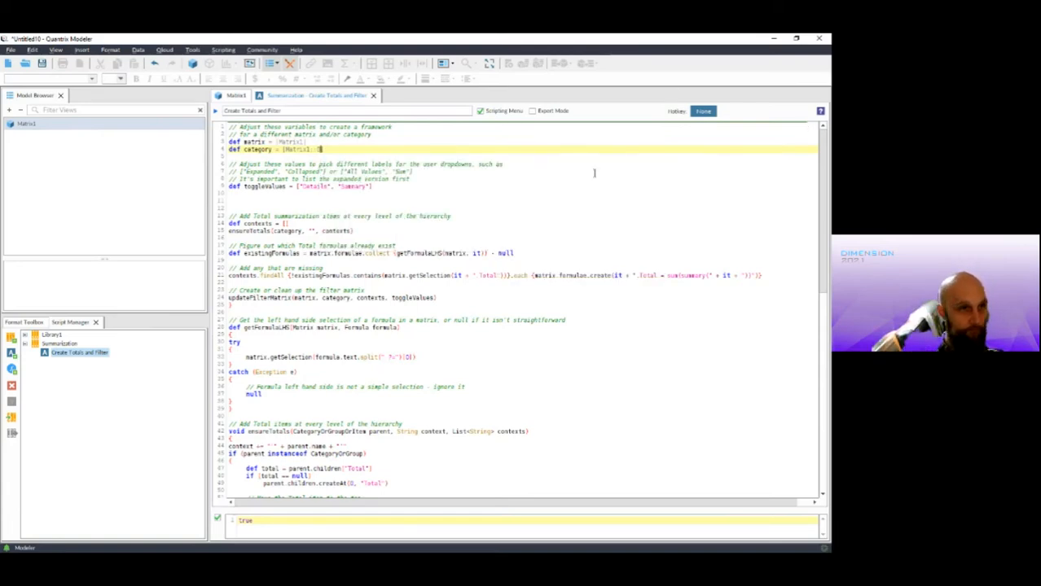
- Run the Create Totals and Filter script from Matrix1 and check the total formulas it generates
left_click(228, 98)
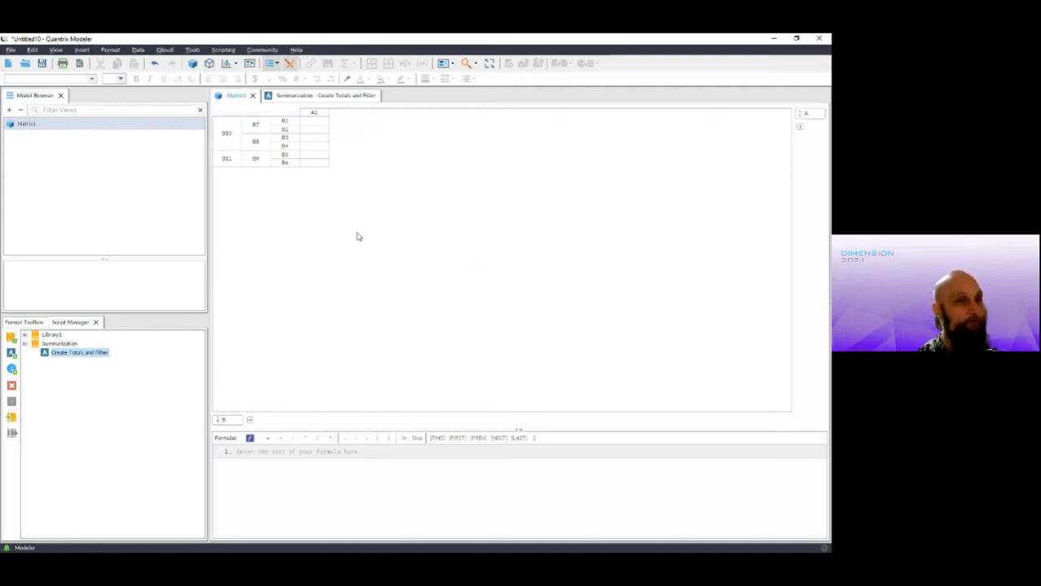
left_click(223, 50)
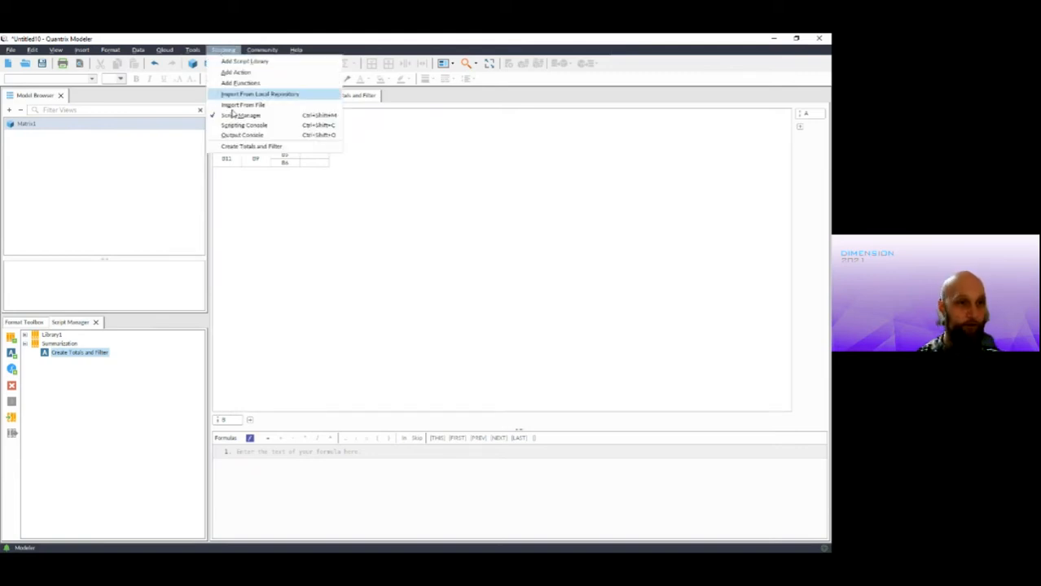
left_click(276, 158)
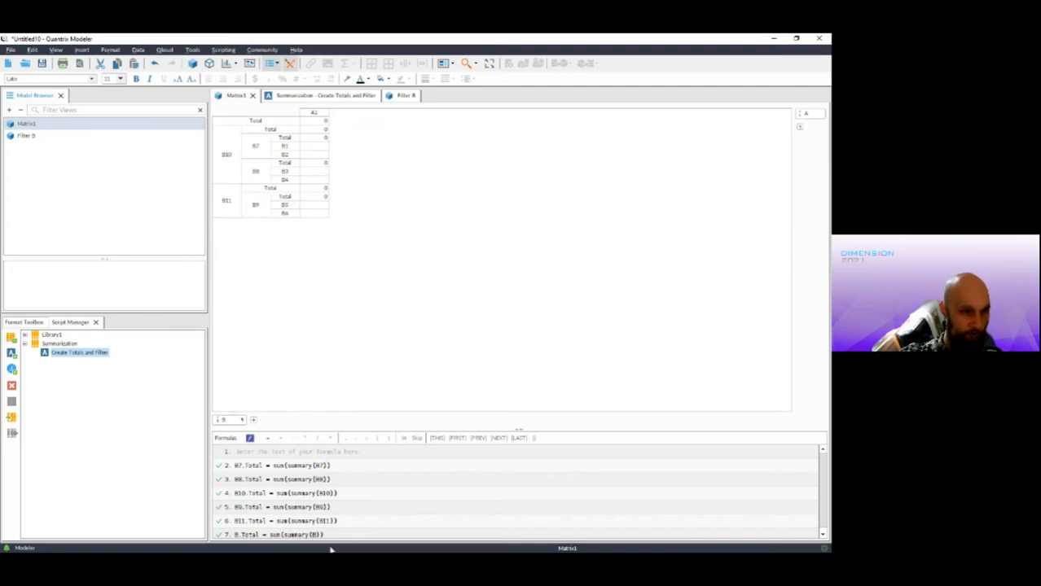
scroll(387, 502, "down", 1)
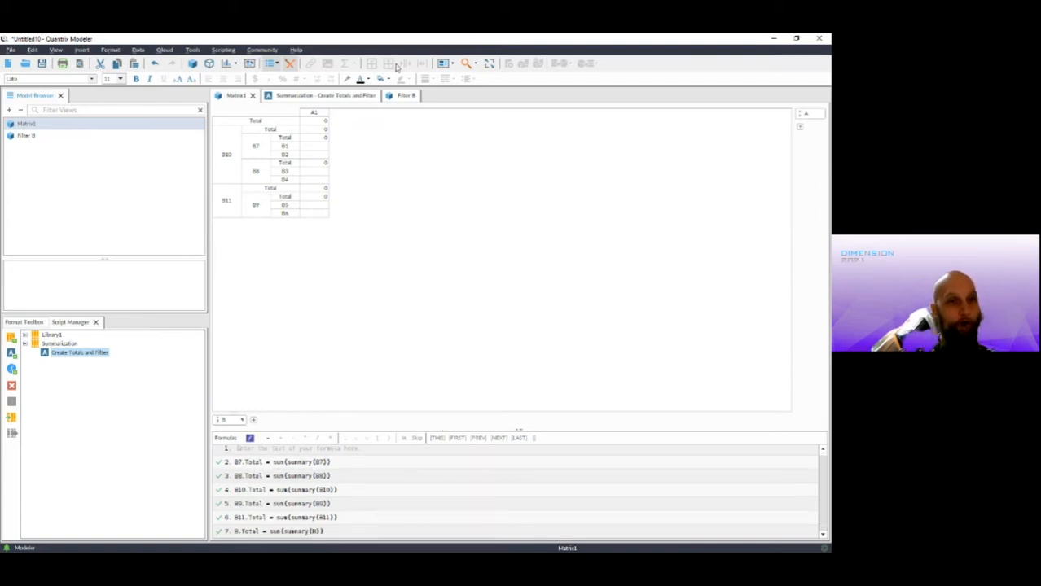
- Open the Filter B matrix and examine its Level 1 to Level 3 columns and all of its formulas
left_click(28, 136)
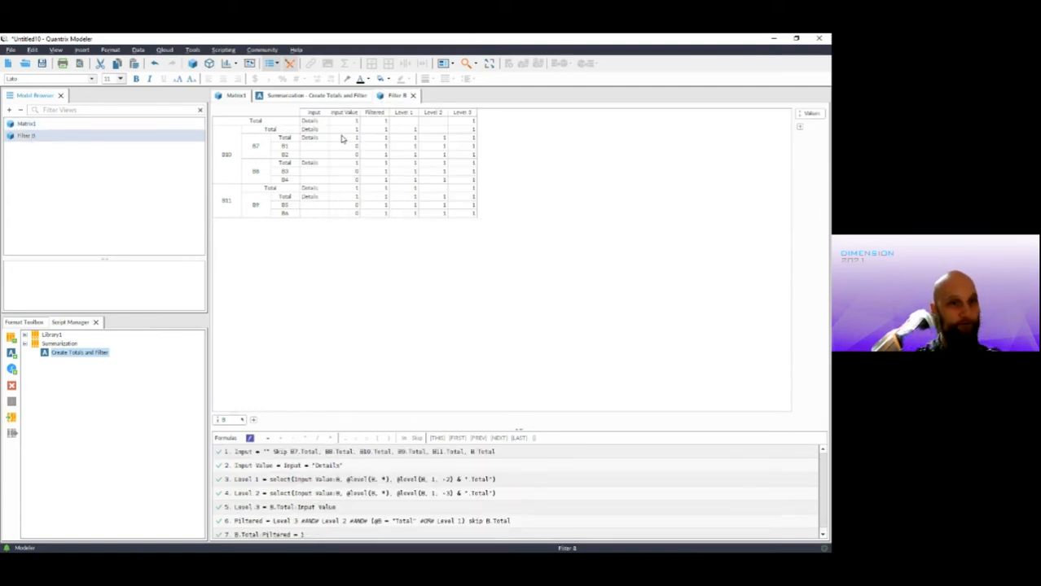
left_click_drag(411, 114, 475, 119)
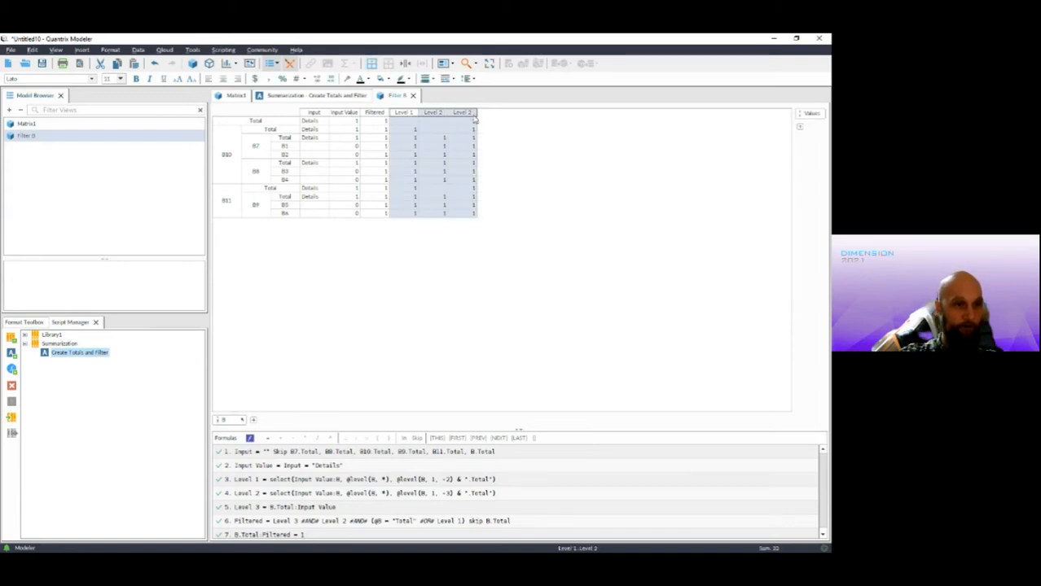
left_click(368, 458)
key("ctrl+a")
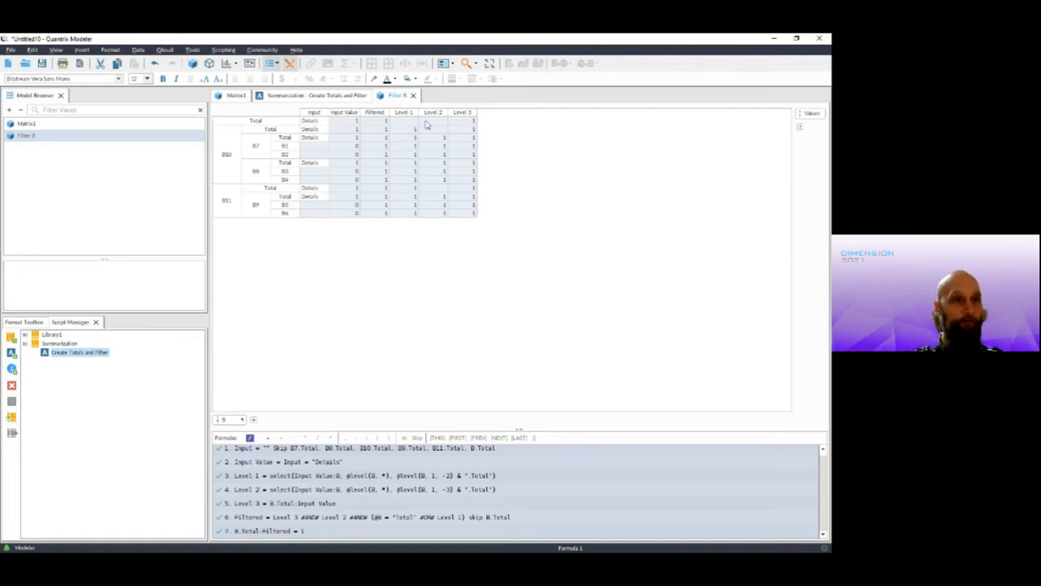
- Go back to the Create Totals and Filter script and close the new model's window
left_click(324, 97)
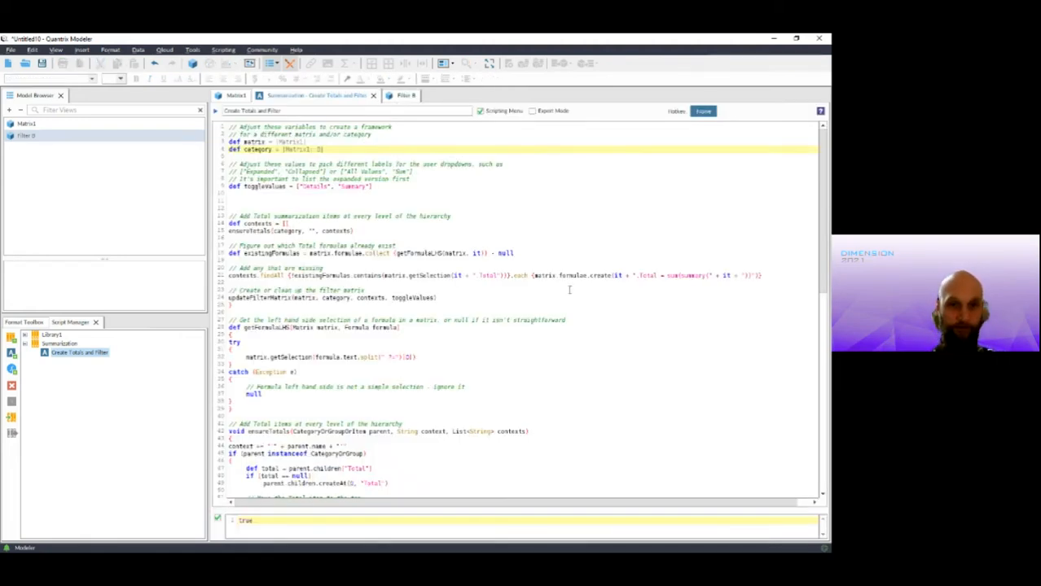
mouse_move(823, 171)
left_mouse_down()
mouse_move(823, 350)
mouse_move(822, 167)
left_mouse_up()
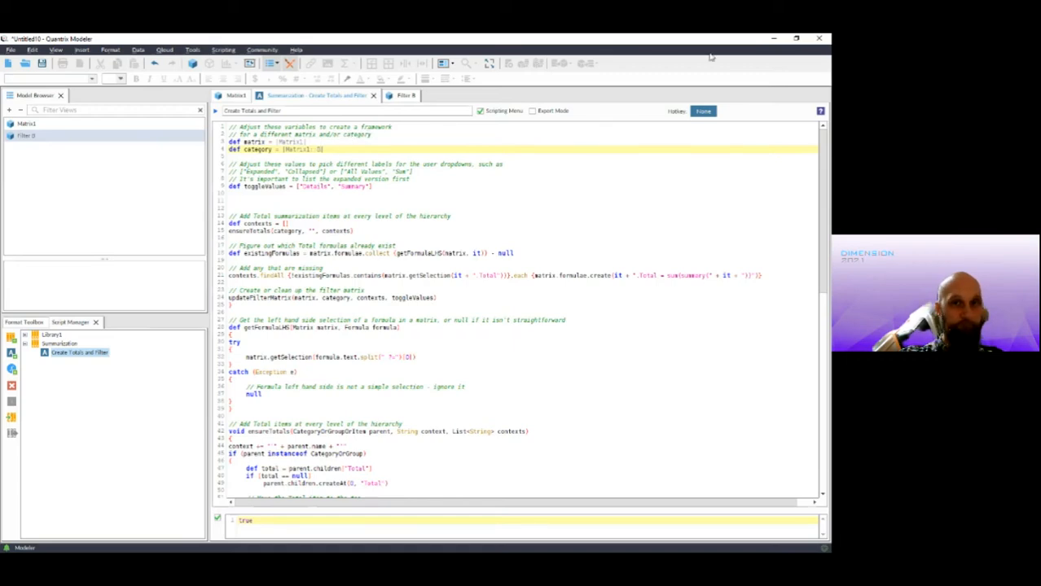
left_click(820, 38)
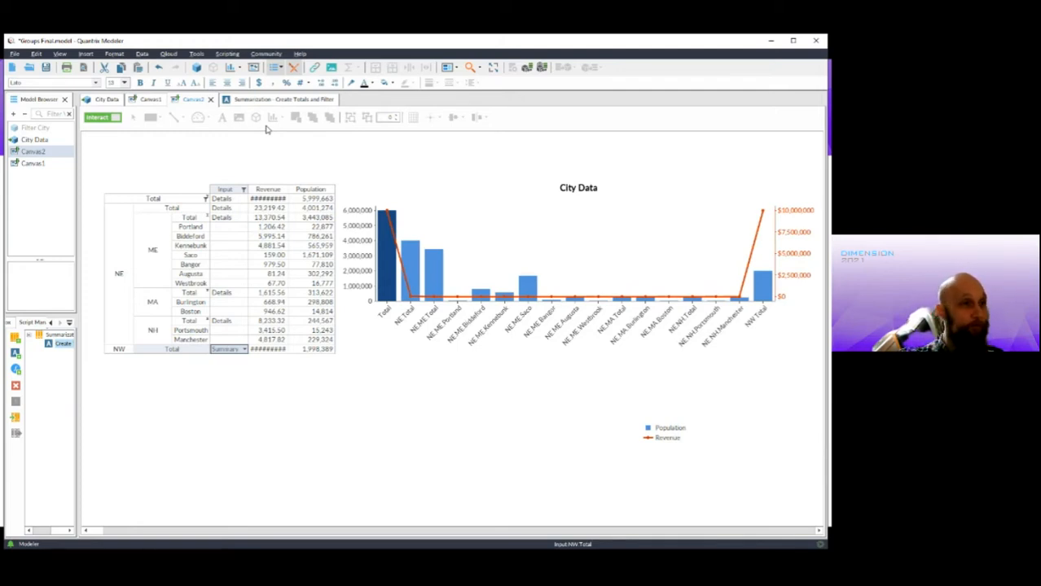
- Open the Filter City matrix beside Canvas2, widen its view, and examine the Level 1 formula
double_click(34, 129)
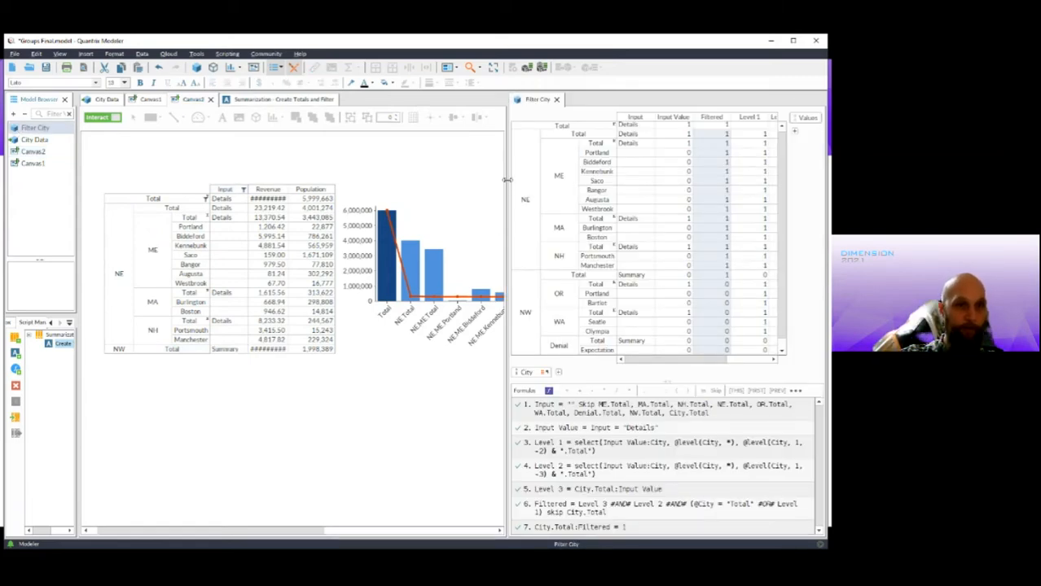
left_click_drag(506, 179, 350, 184)
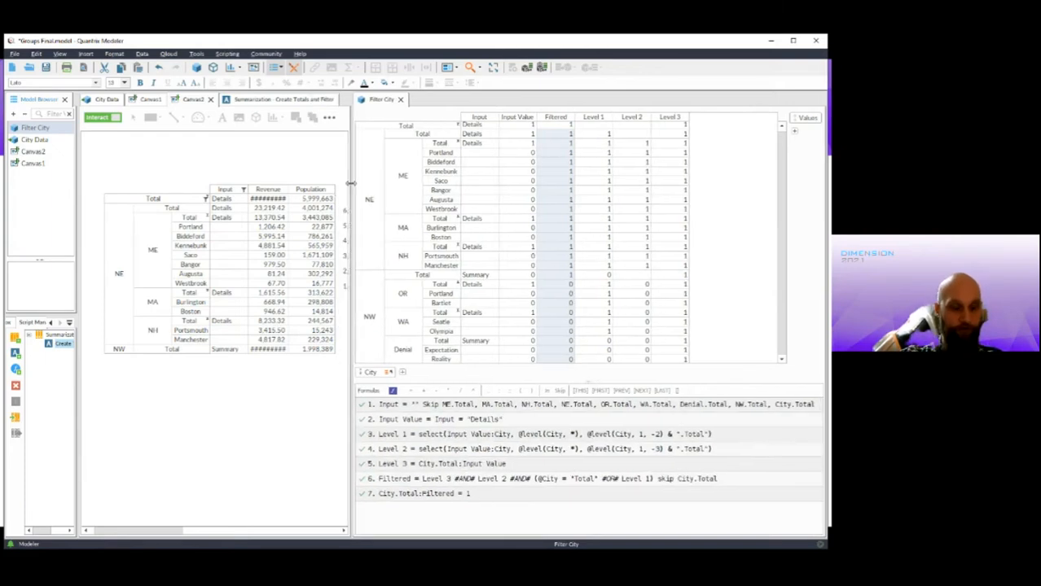
left_click(453, 435)
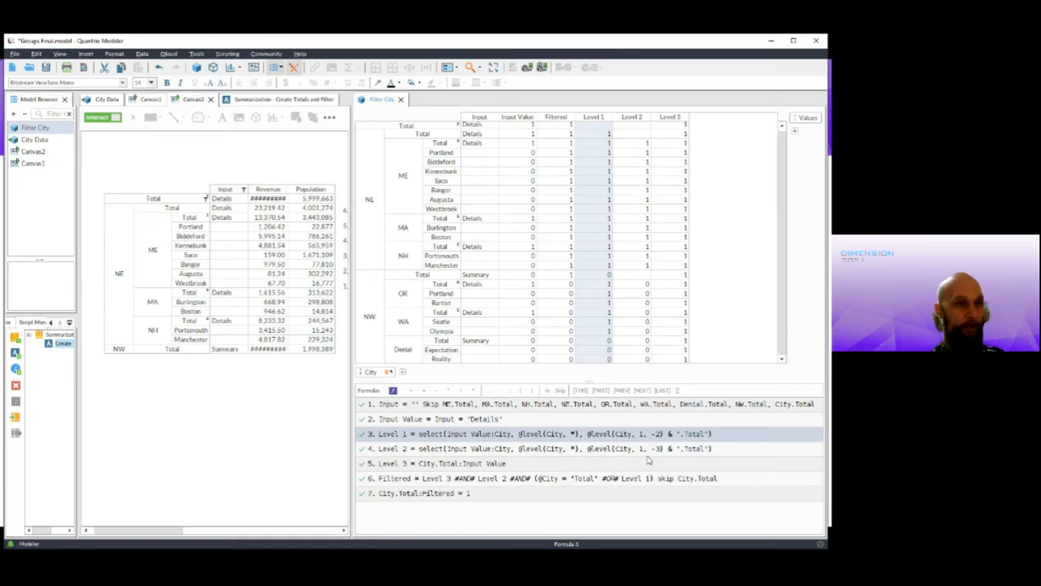
left_click(14, 54)
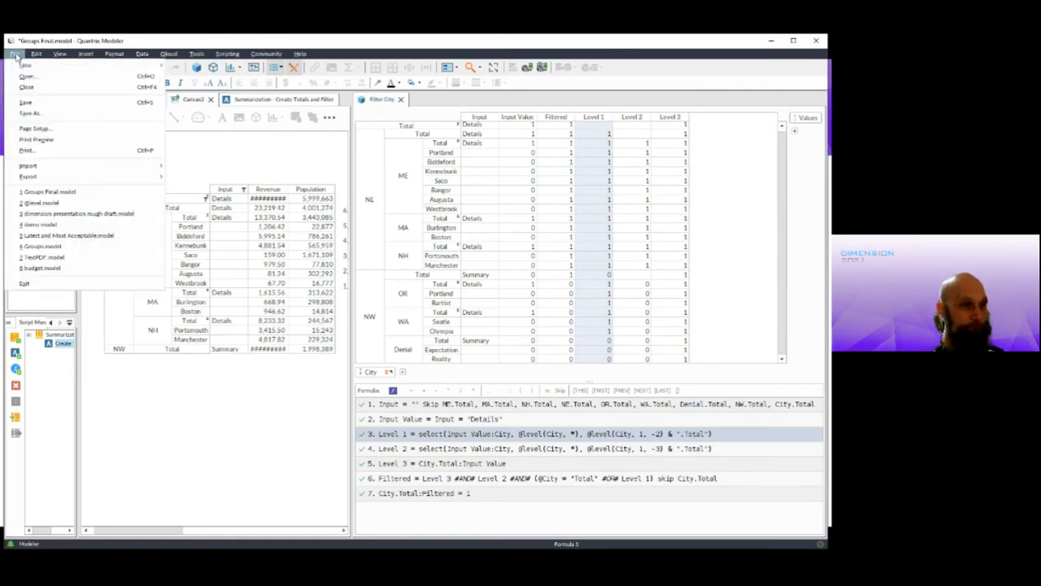
left_click(70, 202)
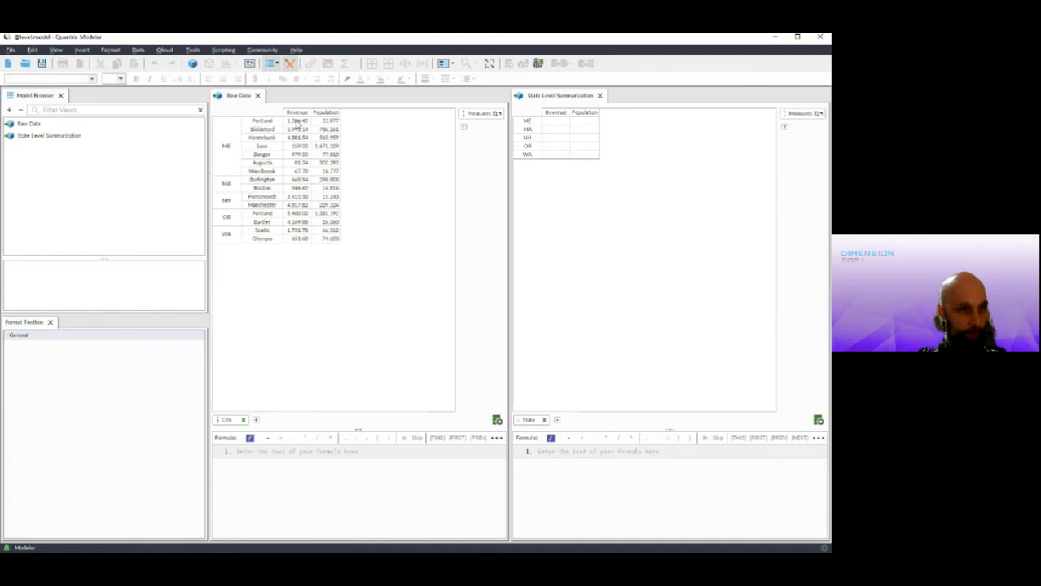
left_click_drag(297, 122, 297, 237)
left_click_drag(330, 122, 329, 238)
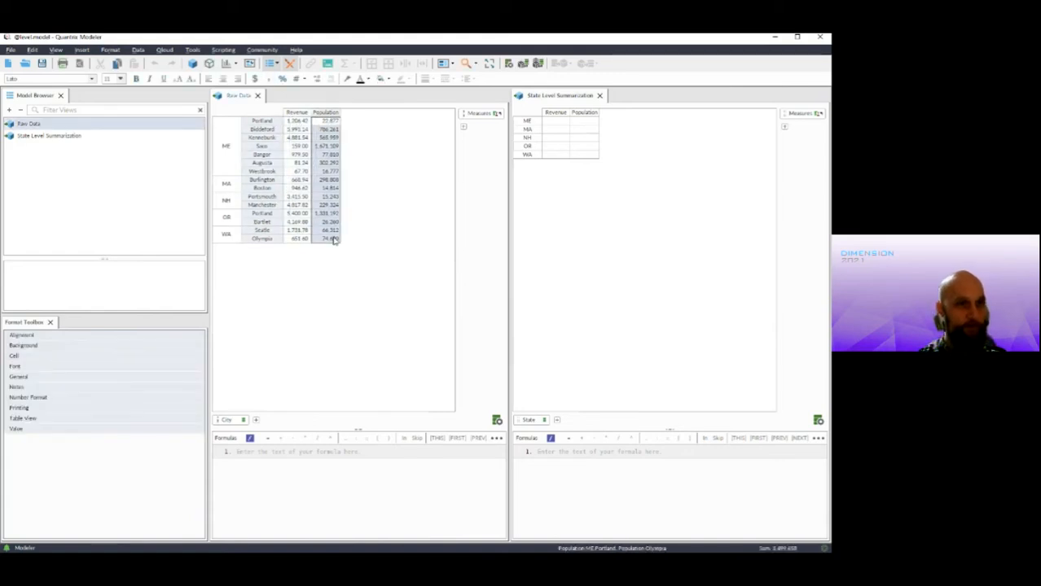
left_click(412, 173)
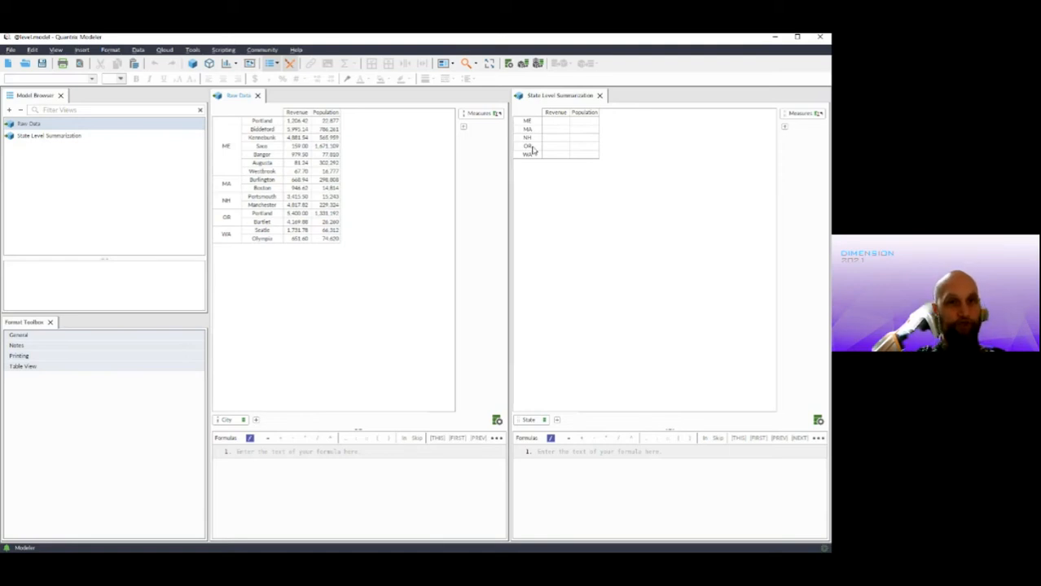
- Compare the State Level Summarization state items ME to WA with the ME group in Raw Data
left_click(528, 121)
left_click_drag(531, 124, 532, 155)
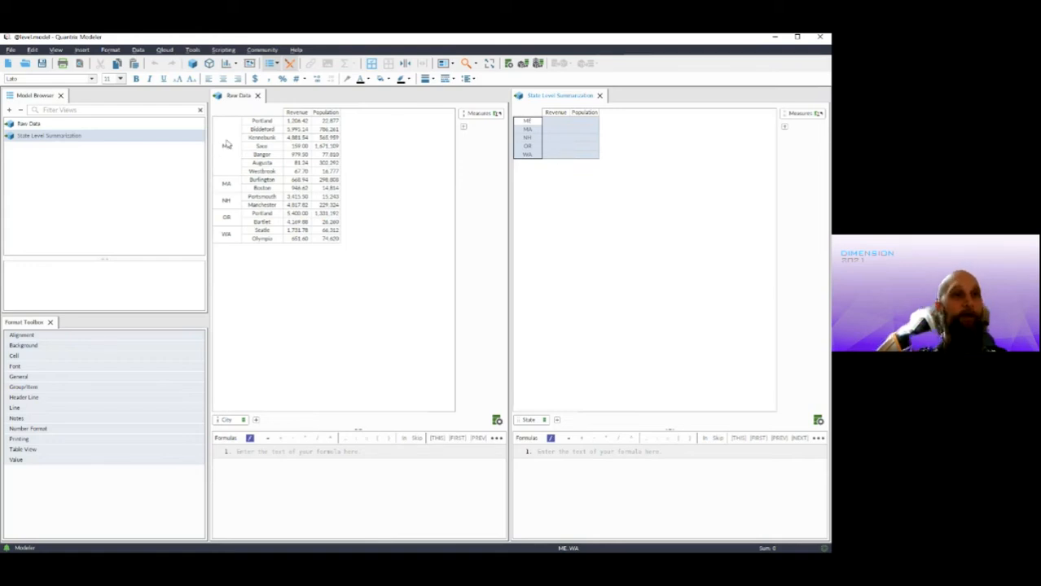
left_click(226, 145)
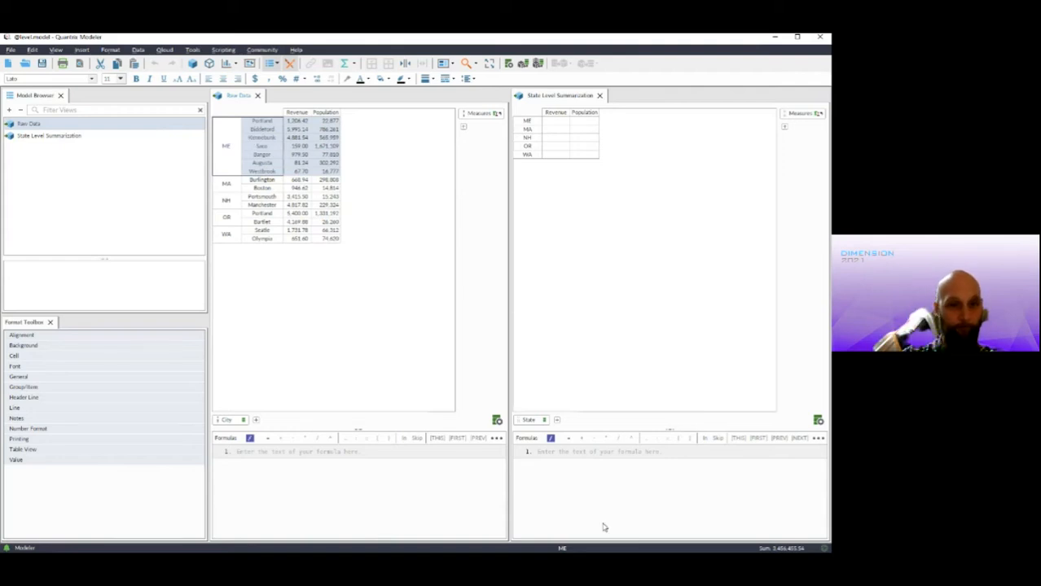
- Add the formula ME = sum(Raw Data::ME) to the State Level Summarization matrix
left_click(575, 453)
type("ME")
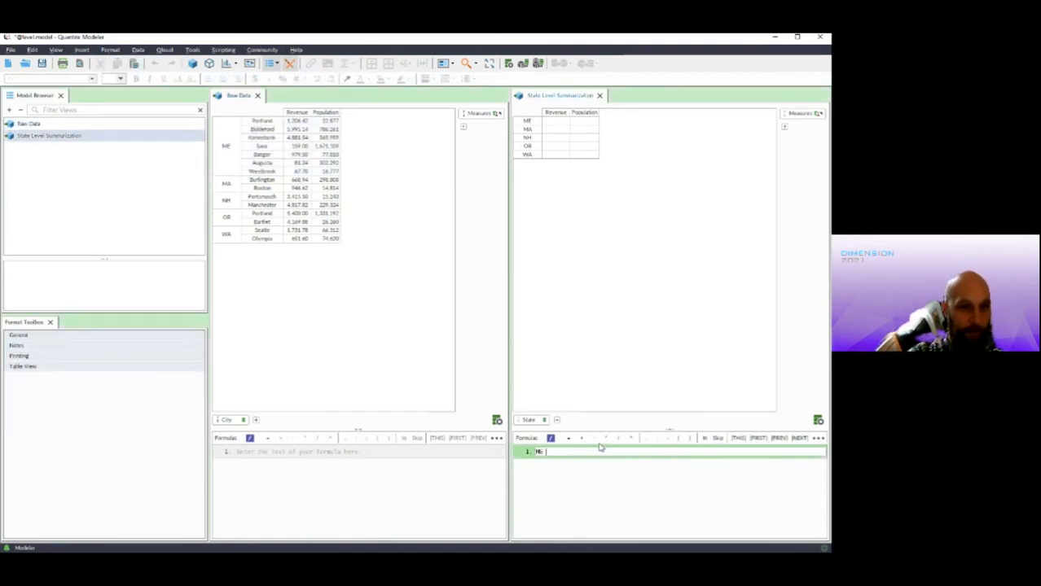
type(" = su")
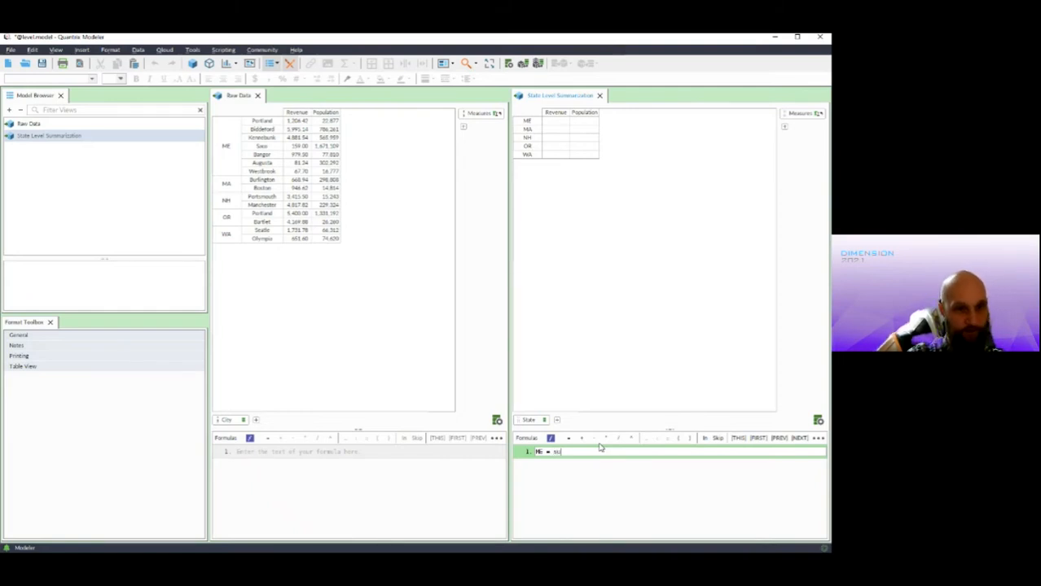
type("m(ER")
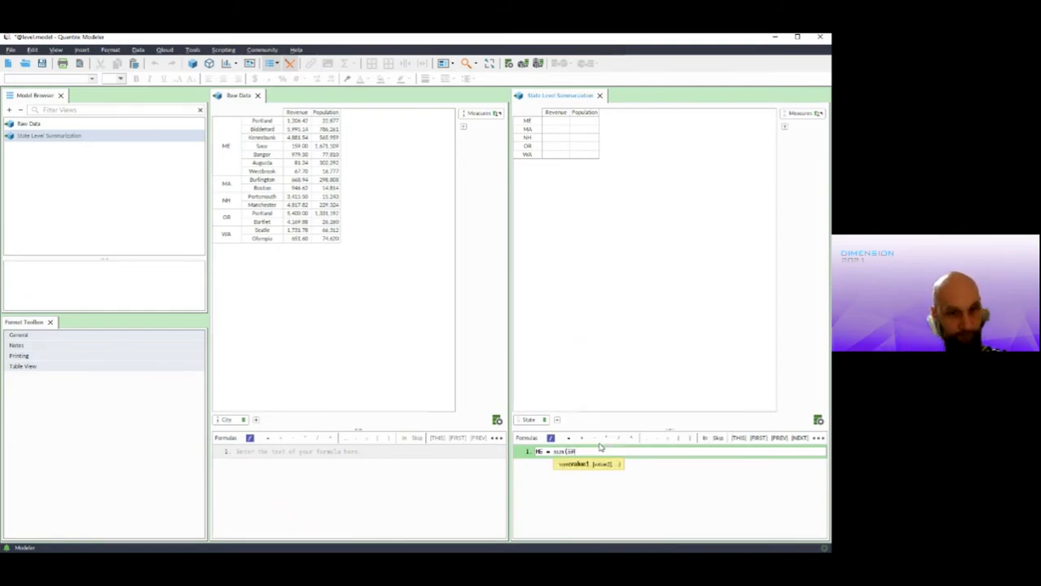
key("BackSpace")
key("BackSpace")
type("Raw")
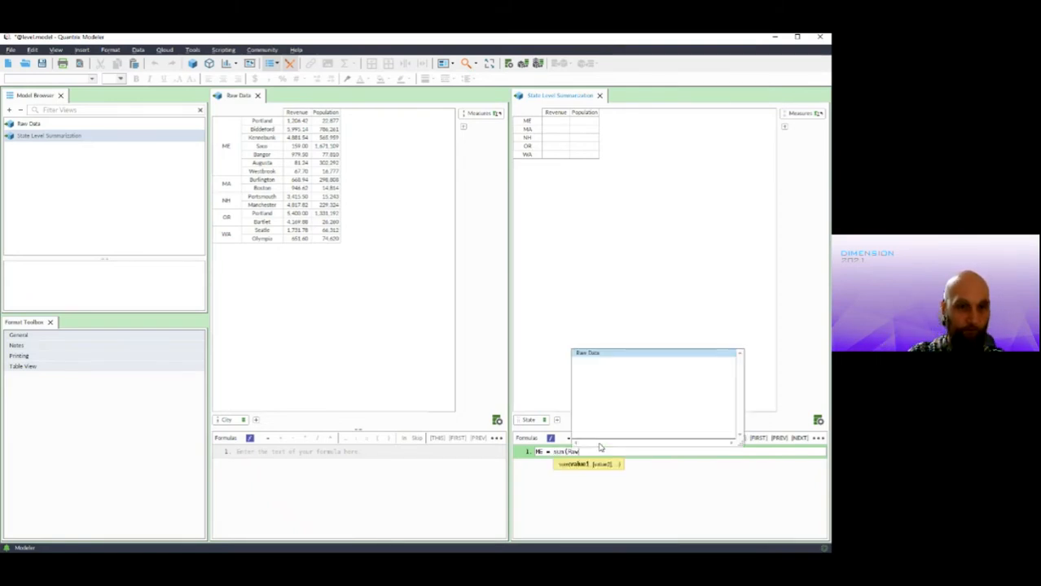
key("Return")
type("ME)")
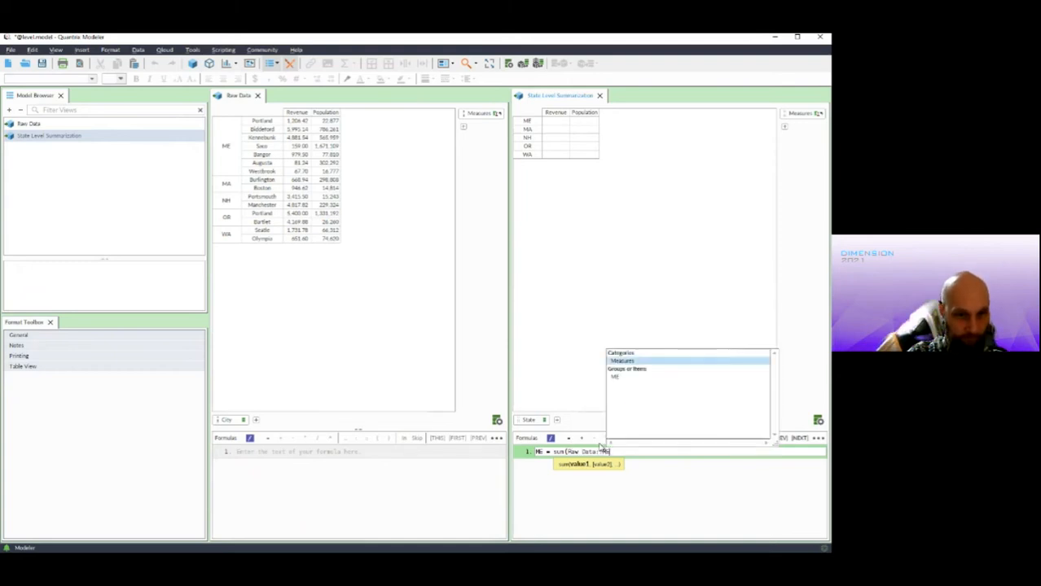
key("Return")
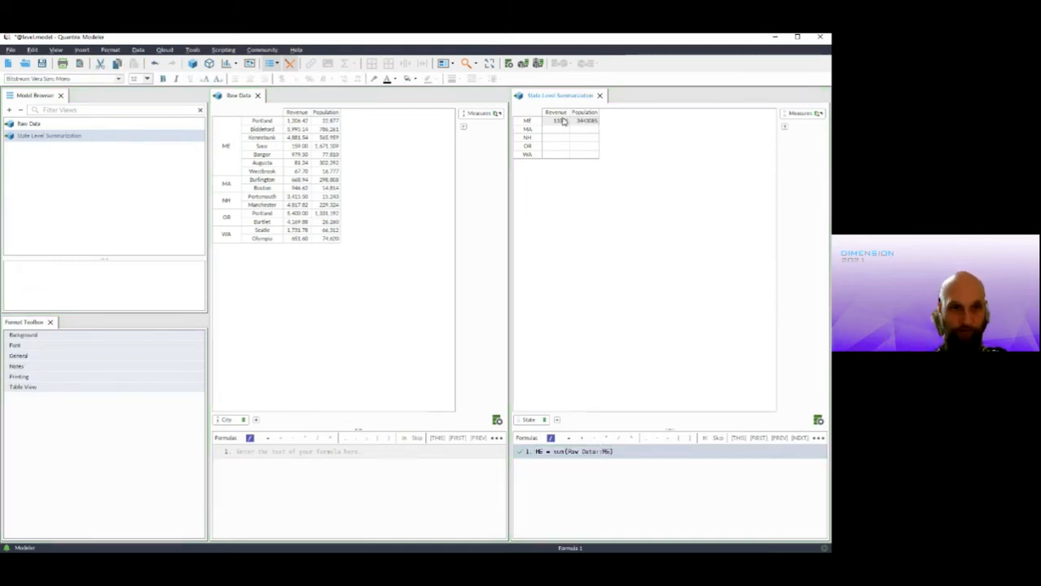
- Add a second formula, MA = sum(Raw Data::MA), to the State Level Summarization matrix
left_click(583, 459)
type("MA = ")
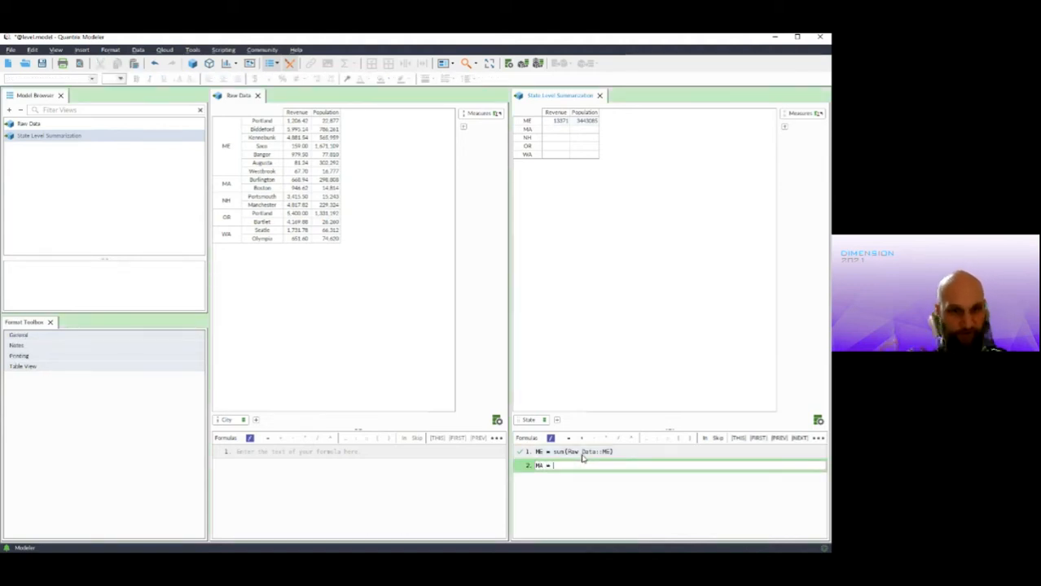
type("sum(Raw")
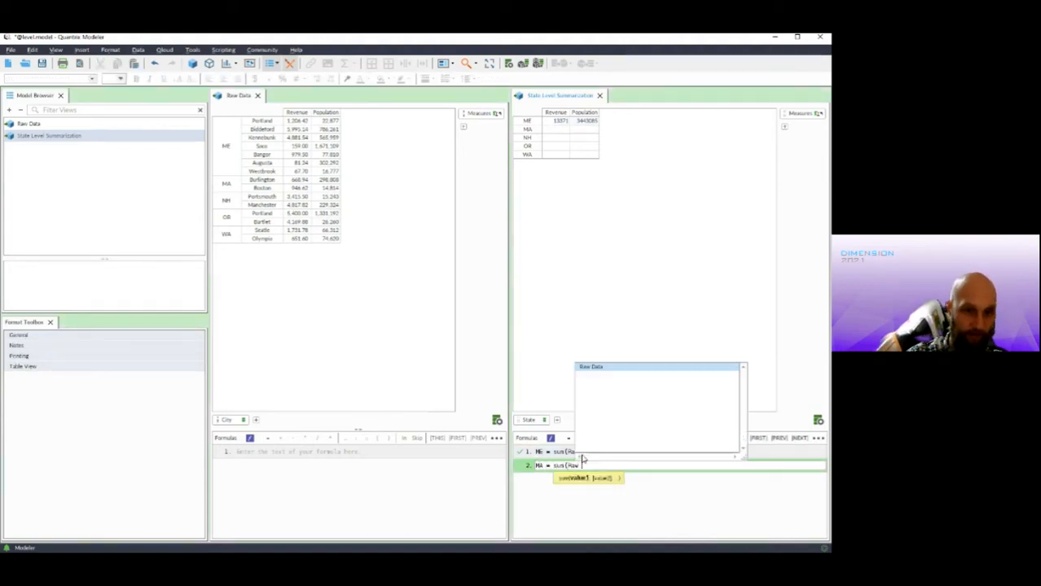
type(" Data")
key("BackSpace")
key("BackSpace")
key("BackSpace")
type("Data:")
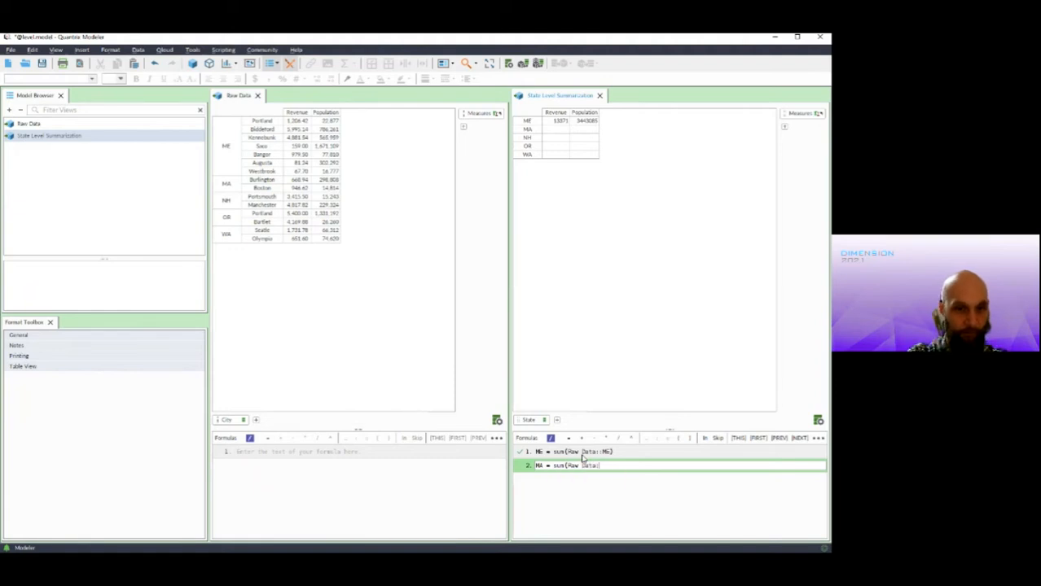
type("MA)")
key("Return")
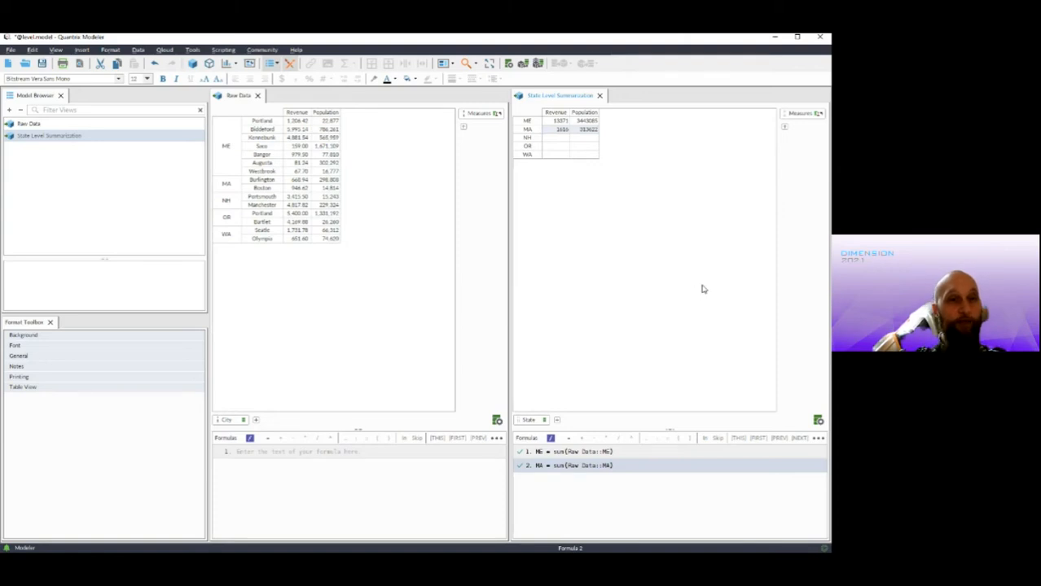
- Compare the ME and MA items in State Level Summarization with the matching state groups in Raw Data
left_click(533, 120)
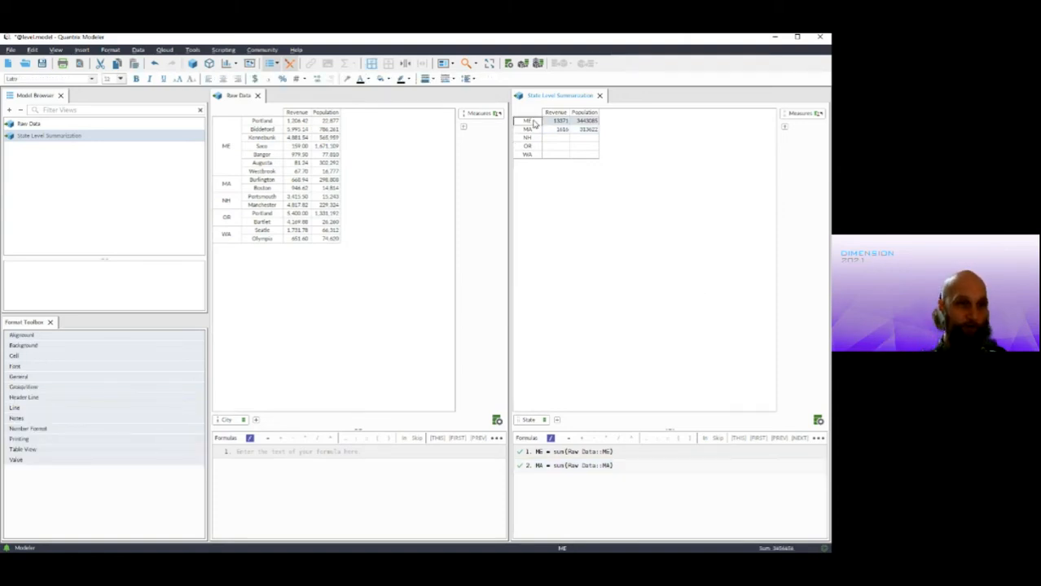
left_click(225, 147)
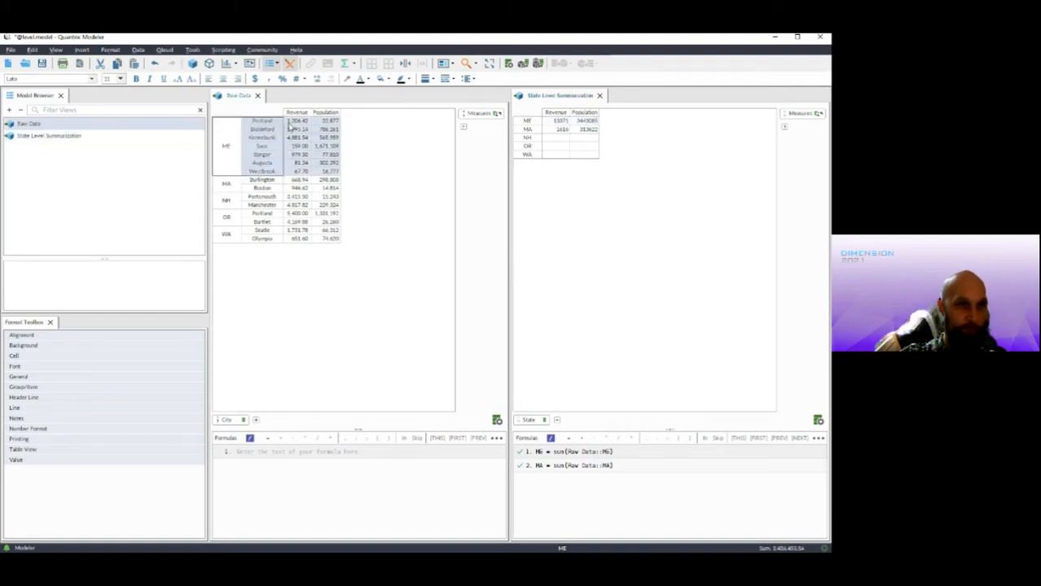
left_click(527, 130)
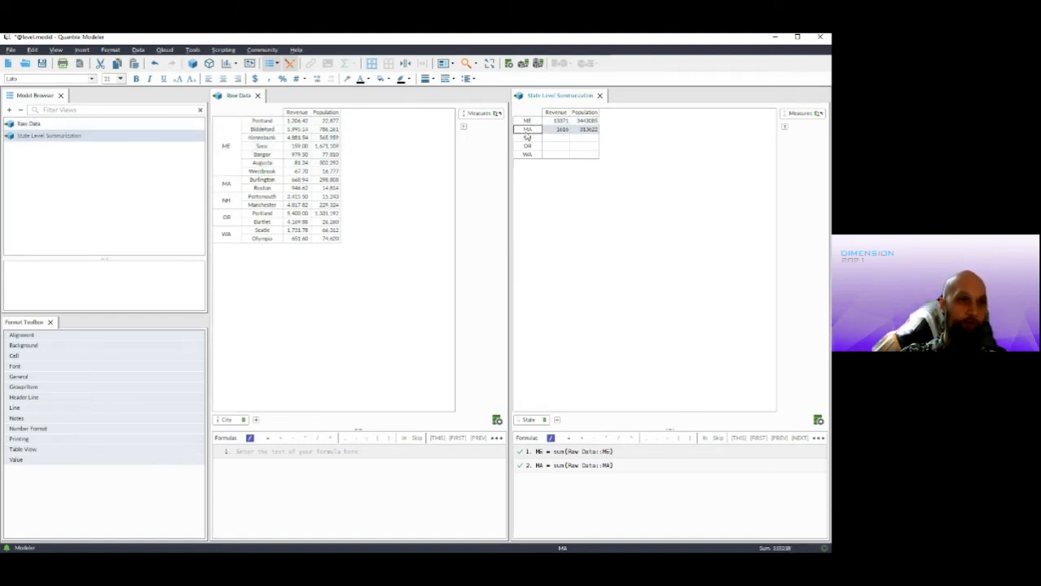
left_click(225, 186)
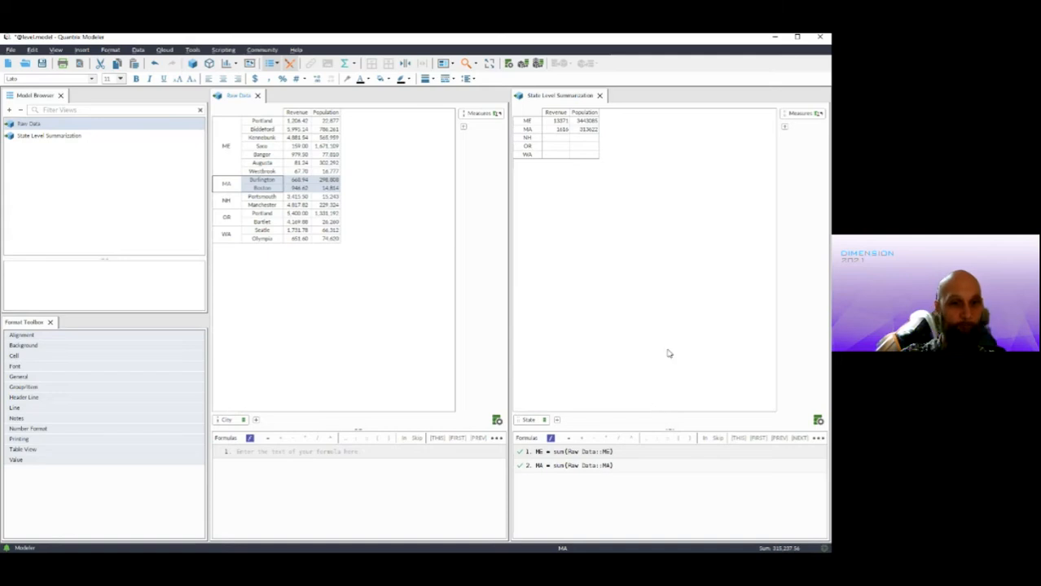
- Delete the MA formula and extend the ME formula with the placeholder clause "using as ? as State"
left_click(622, 466)
key("Delete")
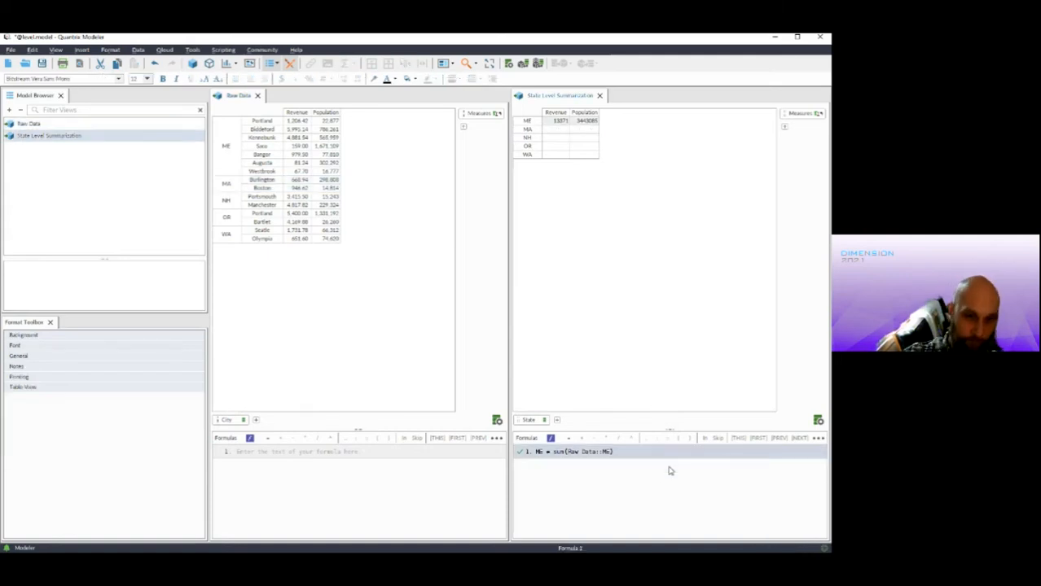
left_click(638, 454)
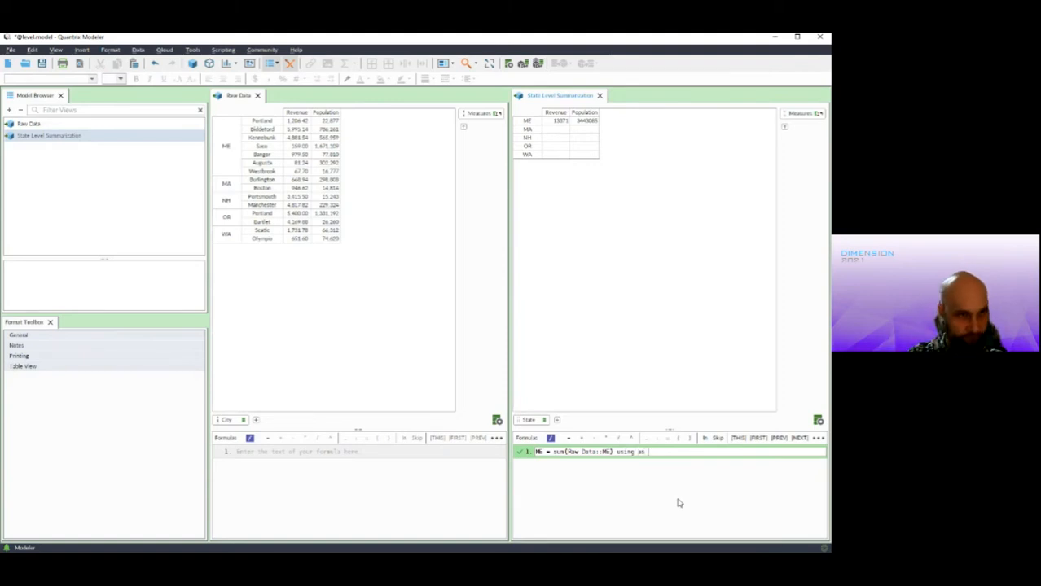
type("using as Raw")
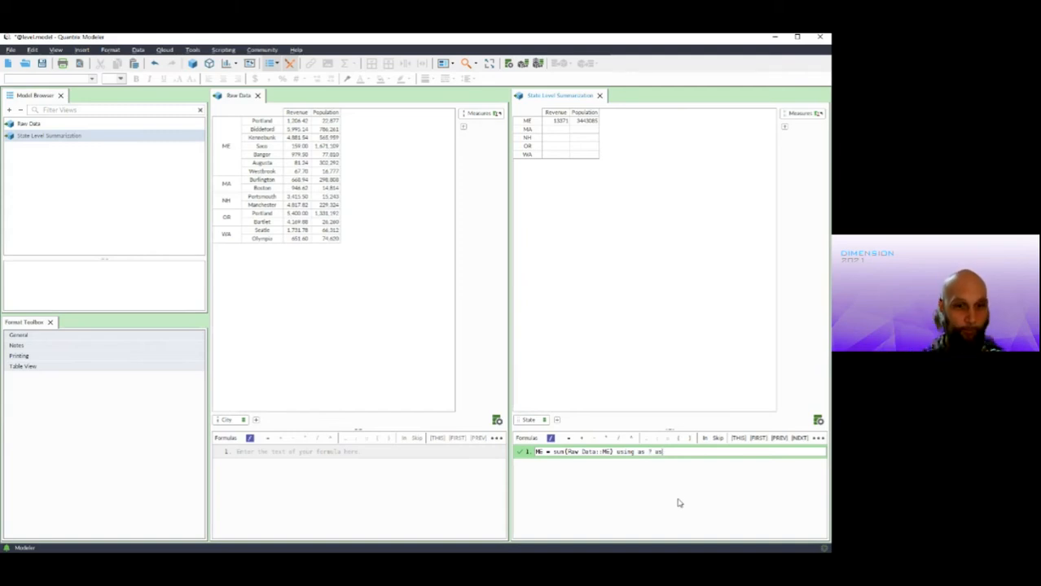
type(" e")
key("Return")
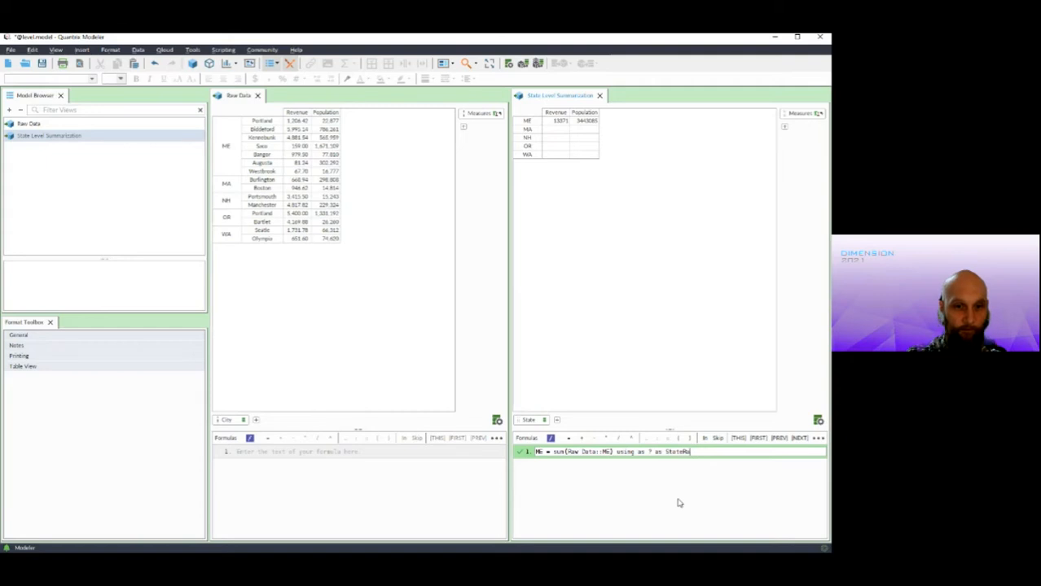
key("BackSpace")
key("BackSpace")
key("Return")
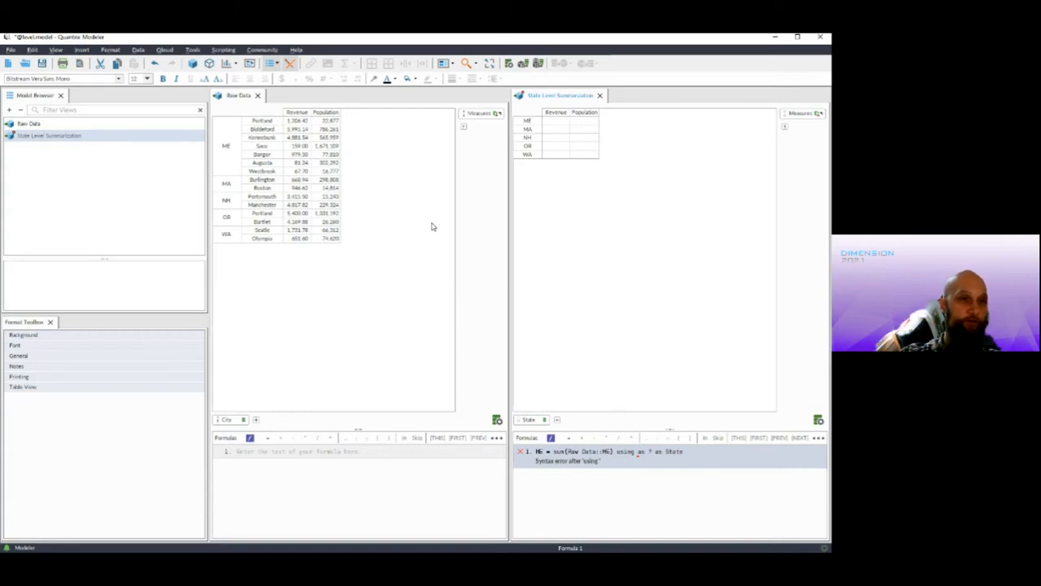
- Add an item named State Names after Population in the Raw Data matrix
left_click(327, 112)
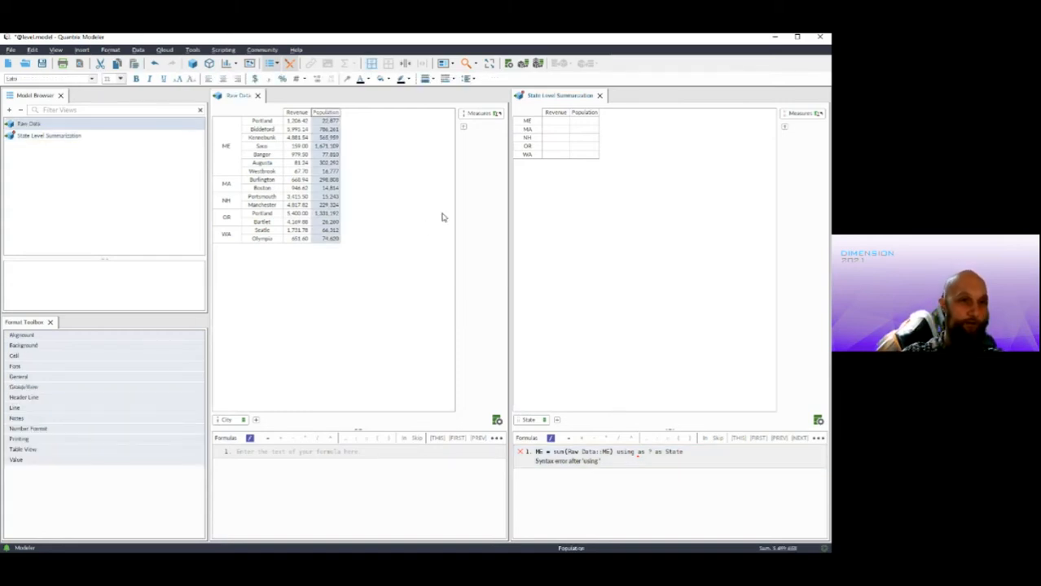
key("Return")
type("Stat")
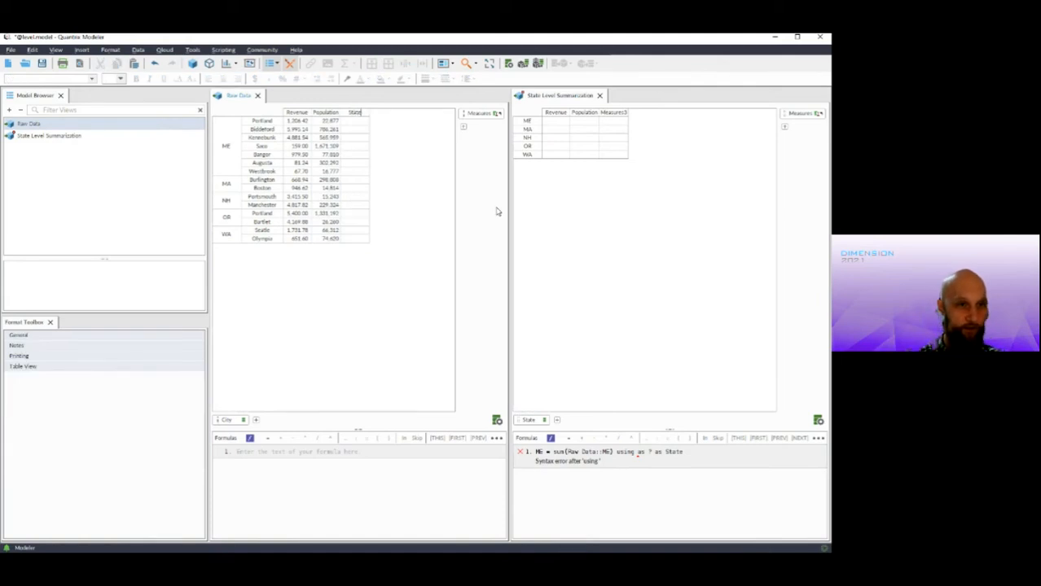
type("e Names")
key("Return")
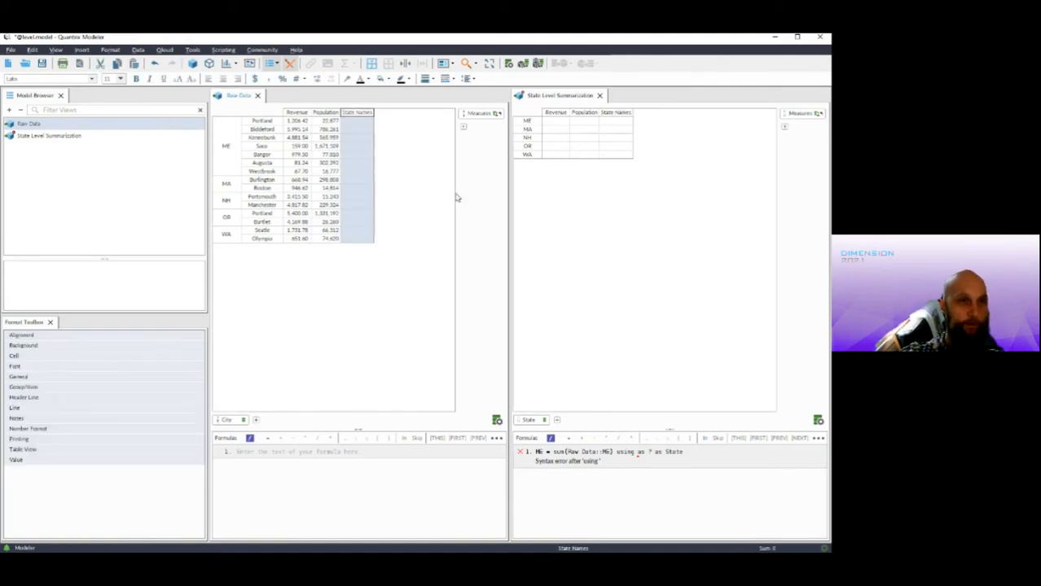
- Under State Names in Raw Data, enter ME for Portland and Biddeford in the ME group and MA for Burlington
left_click(448, 154)
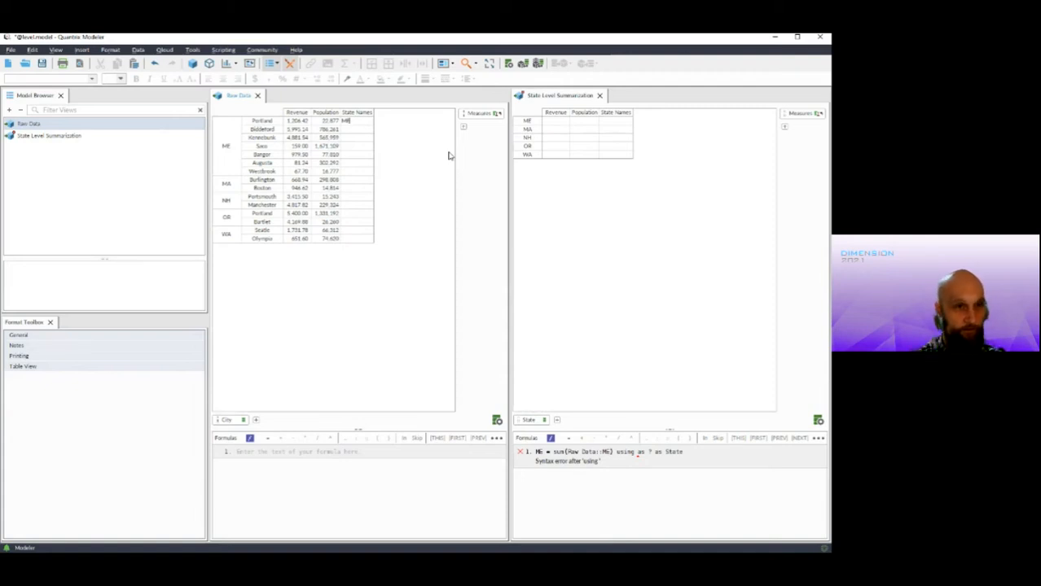
key("Return")
type("ME")
key("Return")
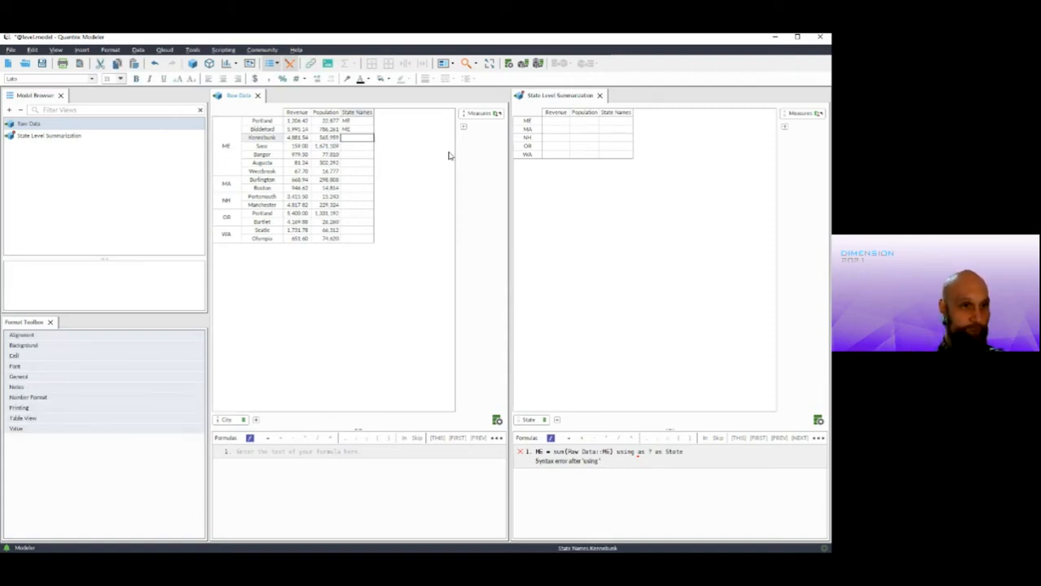
left_click(356, 180)
type("MA")
key("Return")
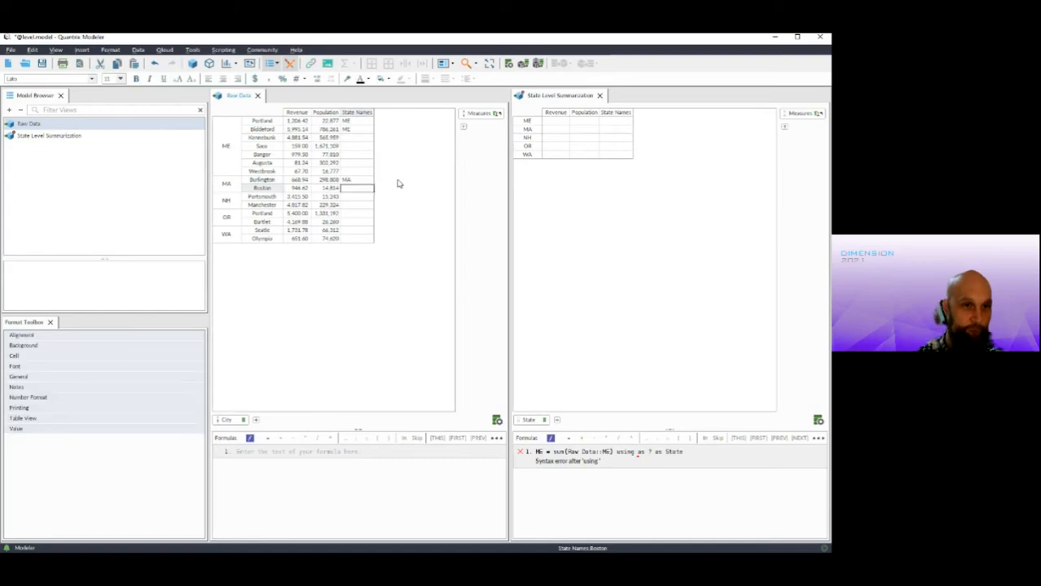
- Replace the question mark placeholder in the ME formula's using clause with Raw Data::State Names
left_click(653, 454)
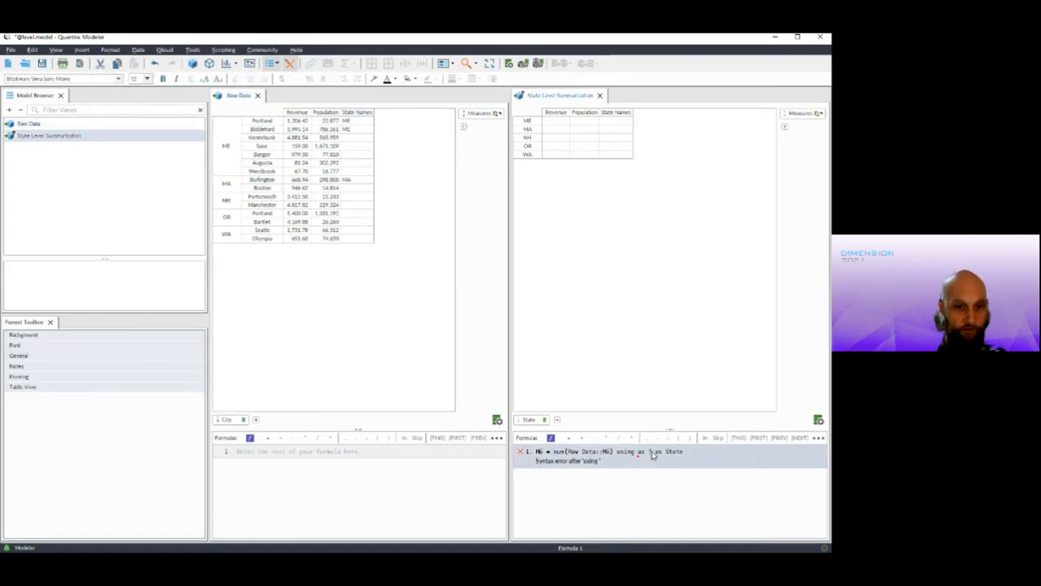
type("Raw D")
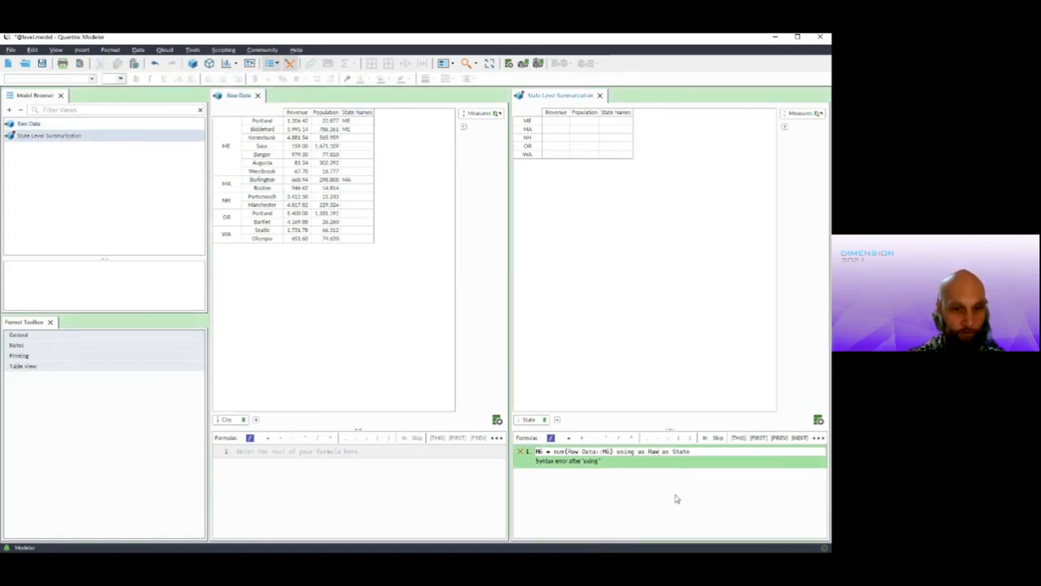
type("ata::")
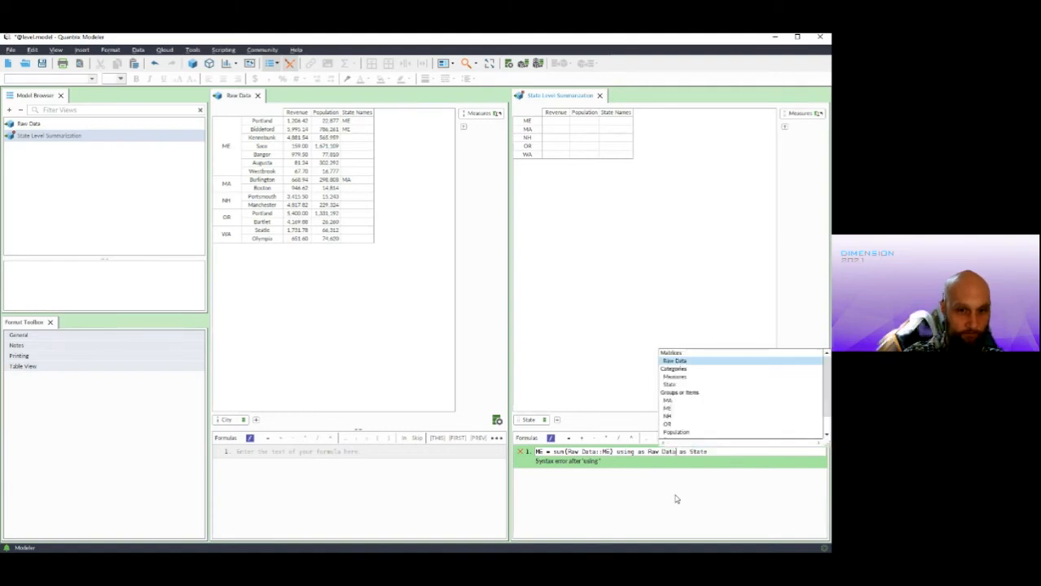
type("Stat")
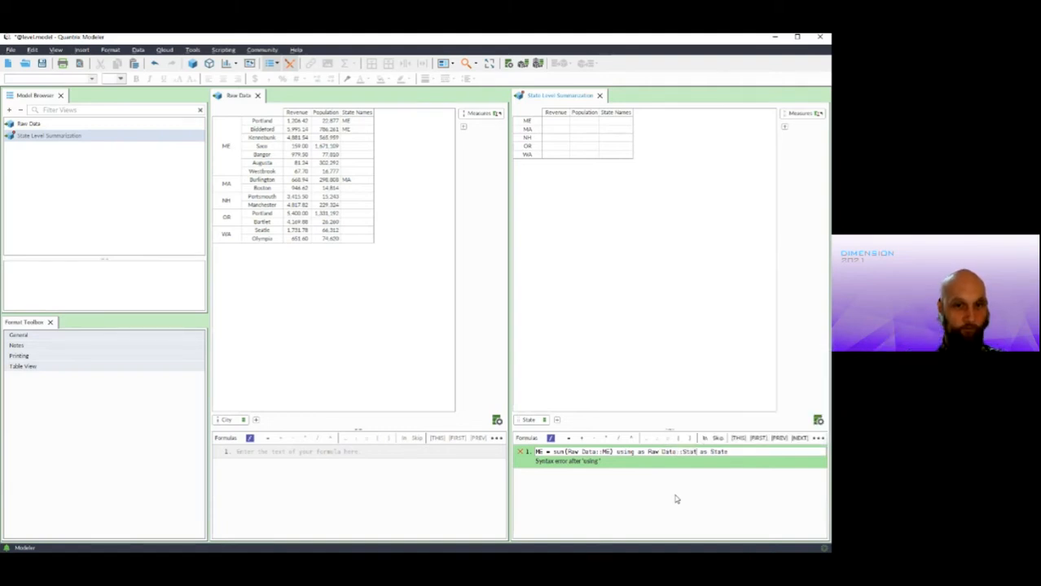
type("e Names")
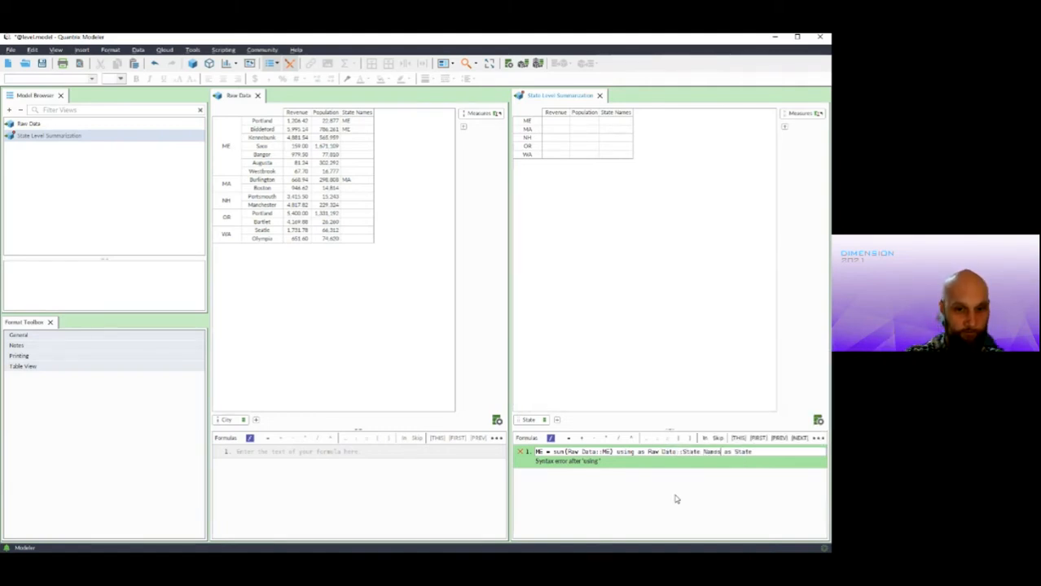
key("BackSpace")
key("BackSpace")
key("BackSpace")
key("BackSpace")
key("BackSpace")
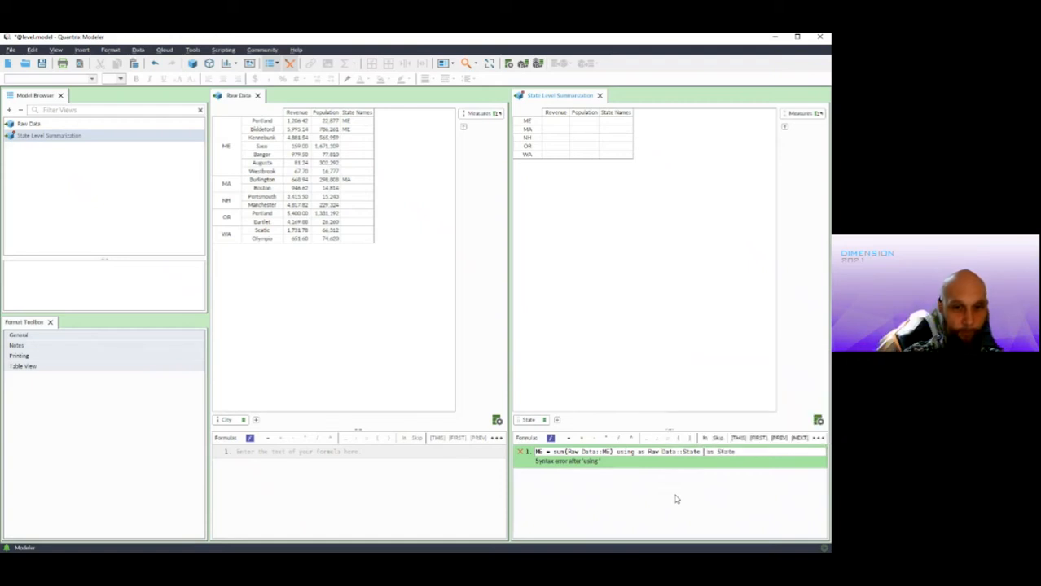
type("Names")
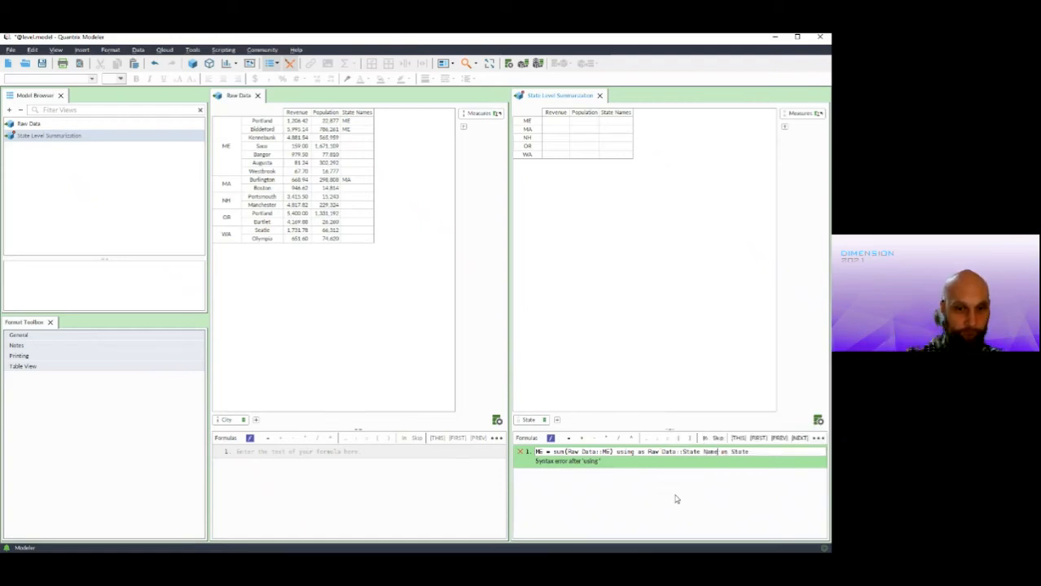
key("Return")
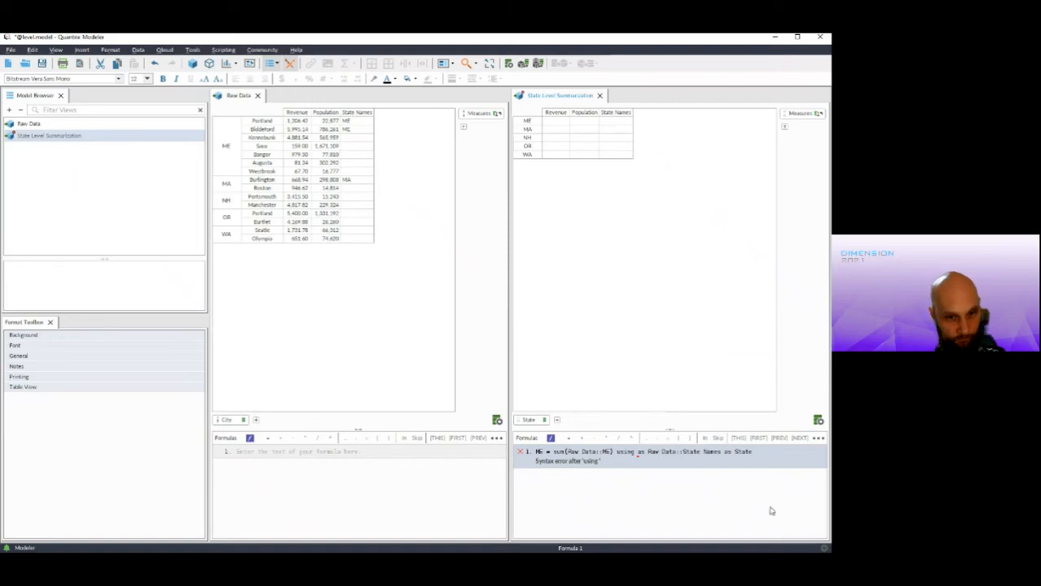
- Remove the extra "as" directly after "using" so the clause reads using Raw Data::State Names as State
double_click(641, 453)
key("BackSpace")
key("BackSpace")
key("BackSpace")
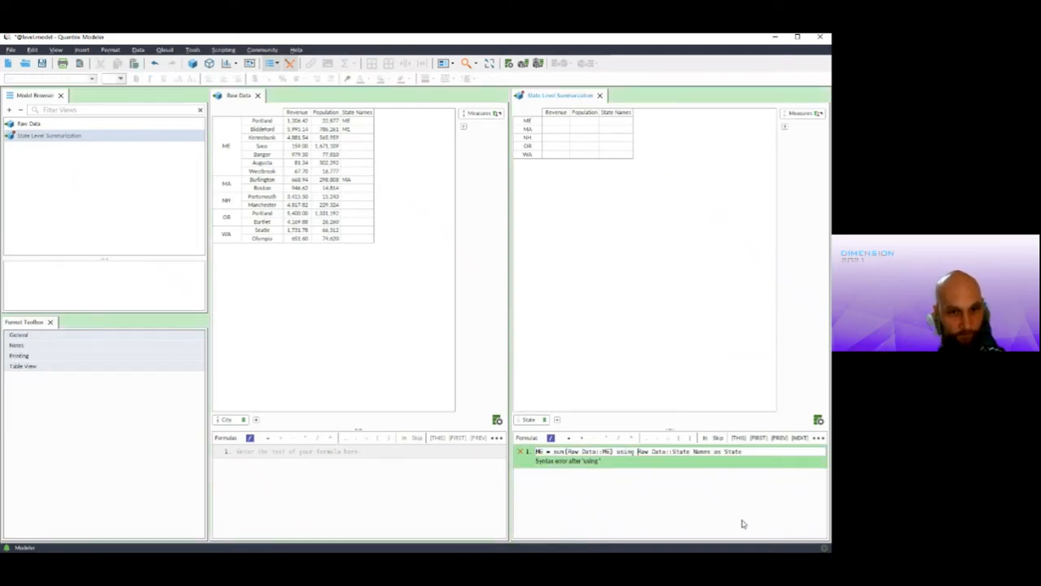
key("Return")
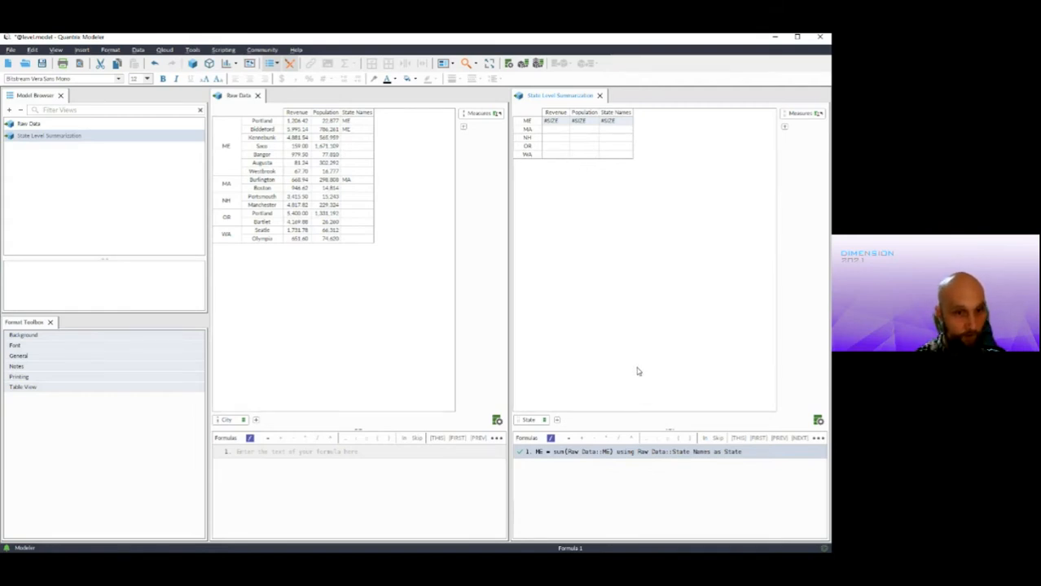
- Generalize the formula to all states by removing both ME references: := sum(Raw Data::) using Raw Data::State Names as State
double_click(539, 452)
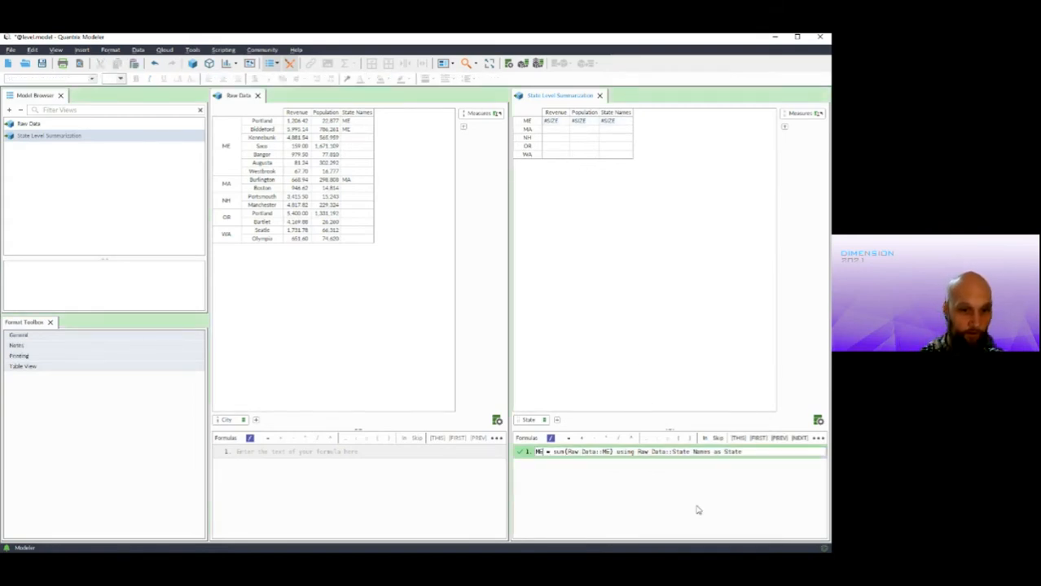
key("Right")
key("Right")
key("ctrl+shift+Left")
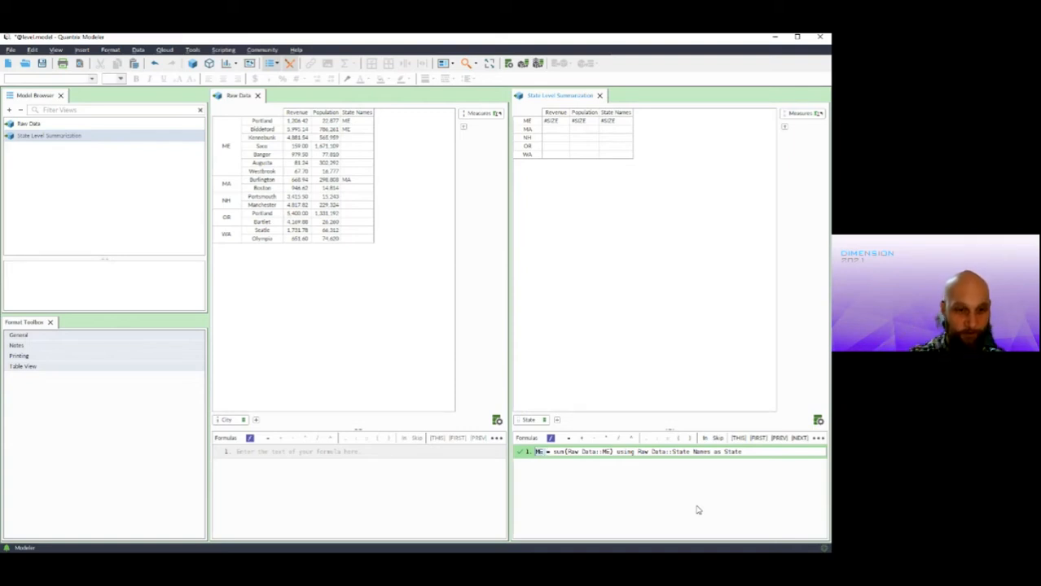
type(":")
key("ctrl+Right")
key("ctrl+Right")
key("ctrl+Right")
key("ctrl+Right")
key("ctrl+Right")
key("ctrl+Right")
key("ctrl+Right")
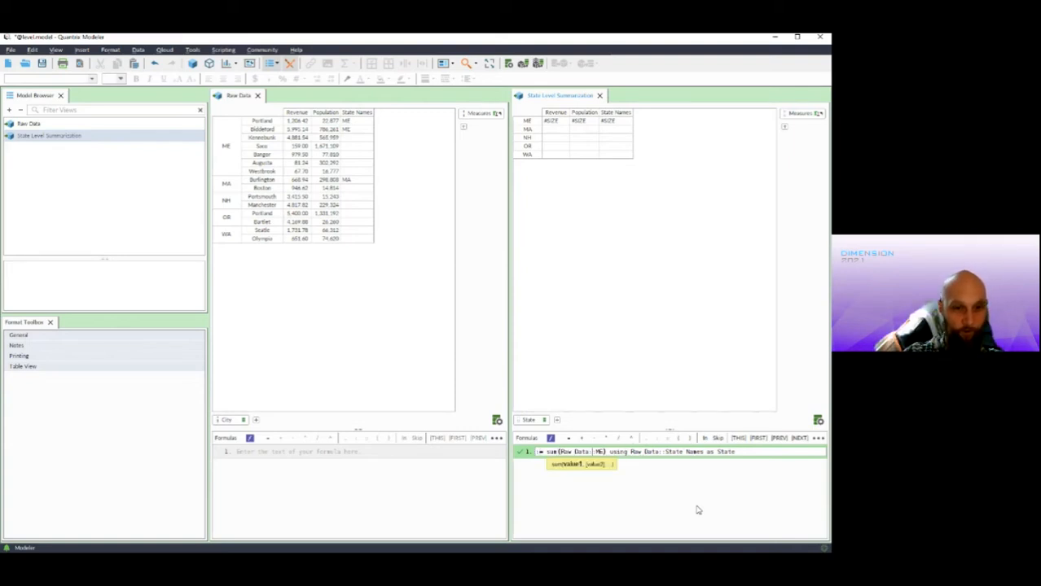
key("BackSpace")
key("BackSpace")
key("Return")
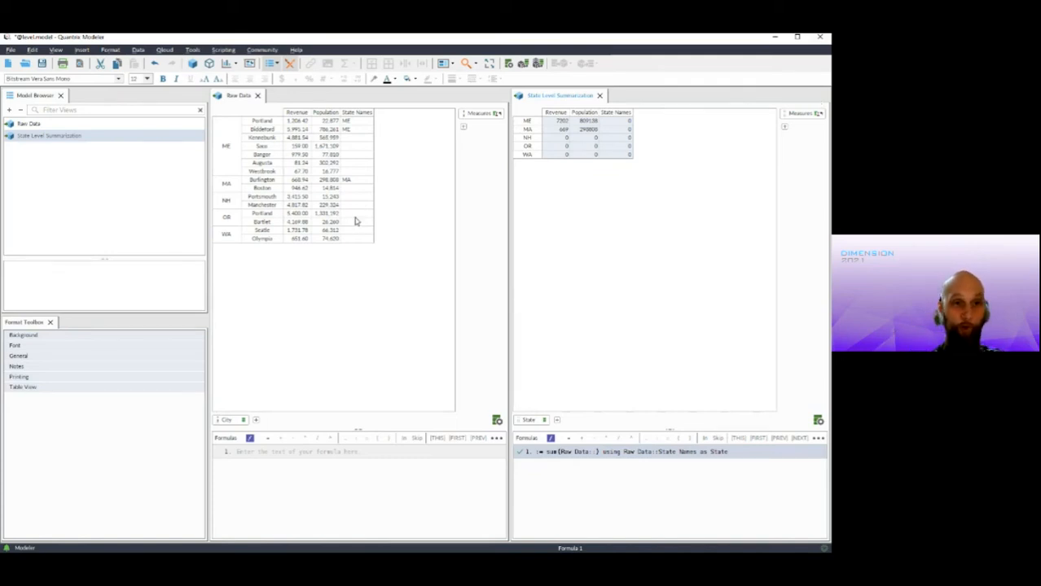
- Enter the state abbreviation under State Names for Portland in the OR group of Raw Data
left_click(356, 214)
type("O")
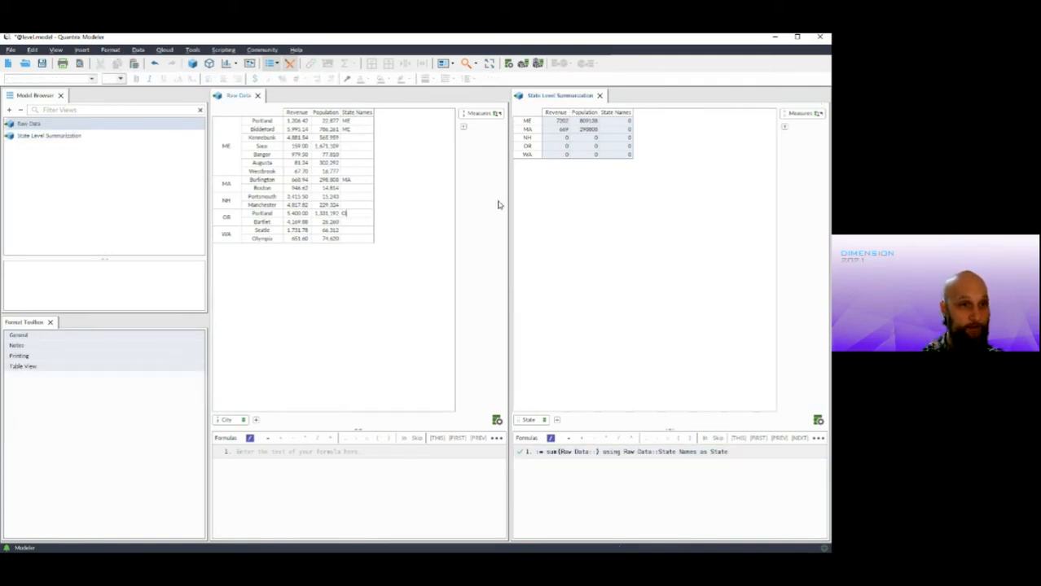
- Fill the Raw Data State Names column with OR for the Oregon cities Portland and Bartlet, and WA for Seatle
type("R")
key("Return")
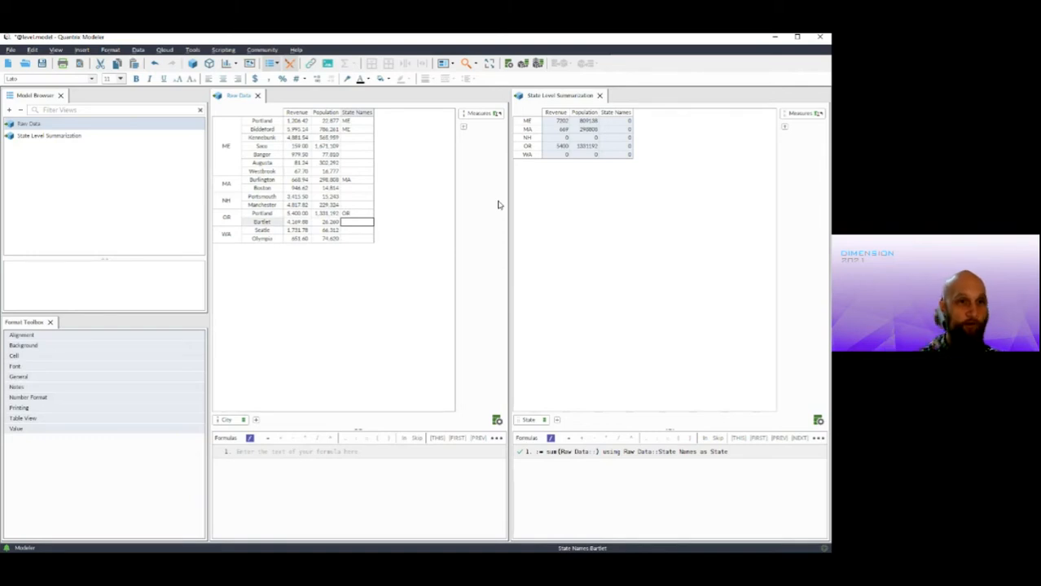
type("OR")
key("Return")
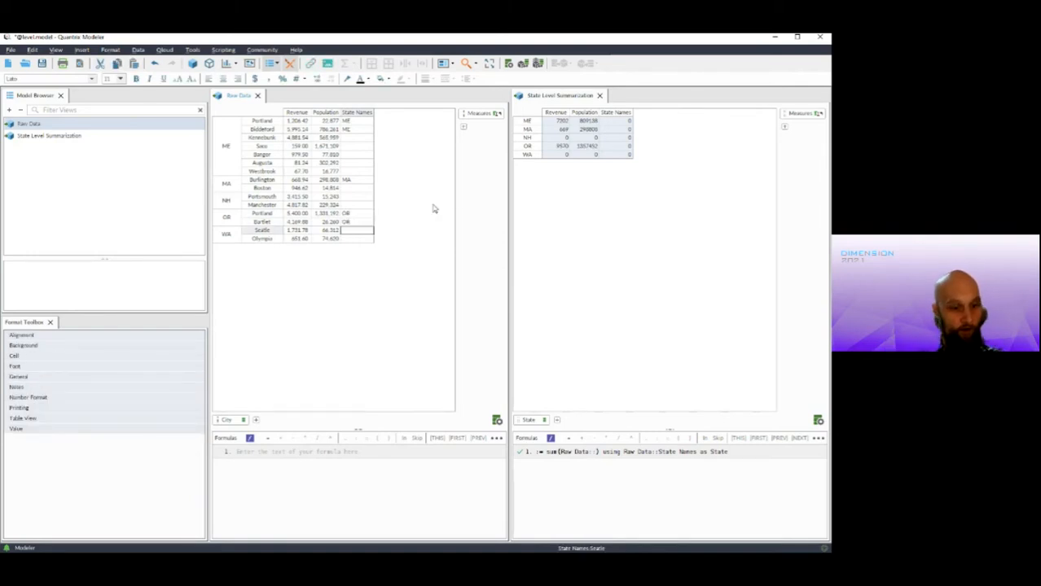
type("WA")
key("Return")
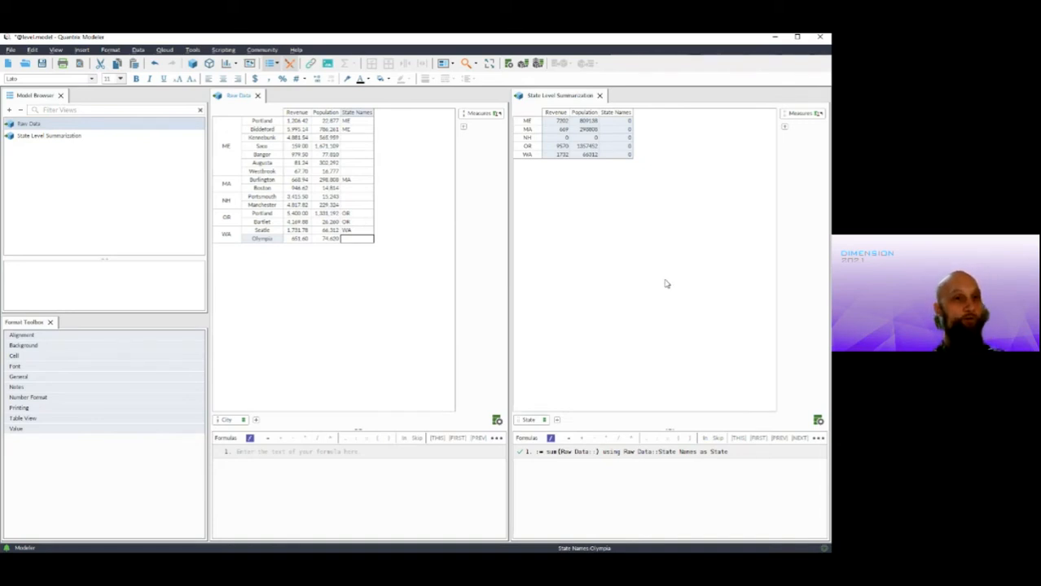
left_click_drag(356, 121, 356, 244)
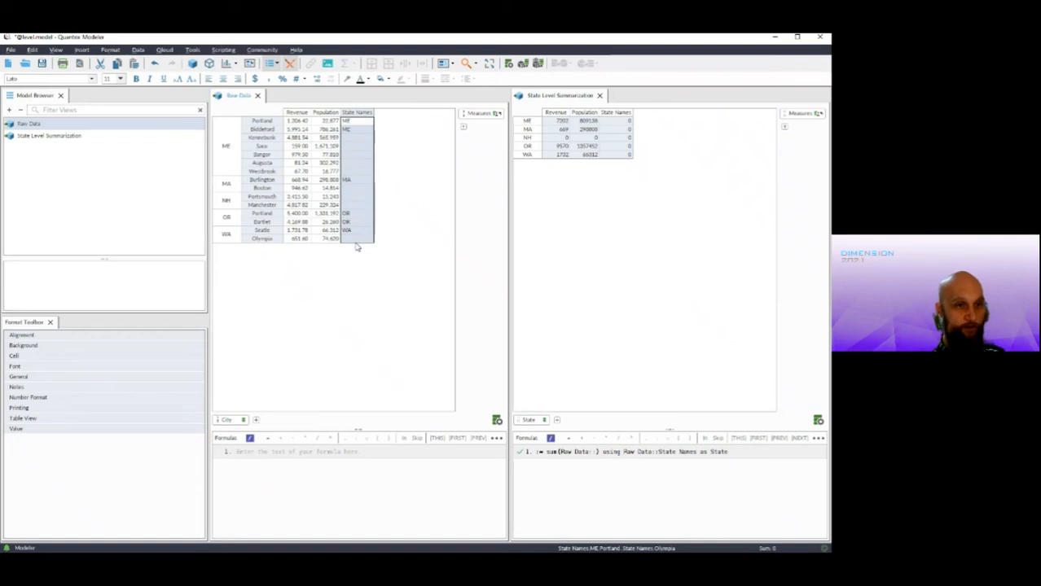
left_click_drag(234, 161, 231, 241)
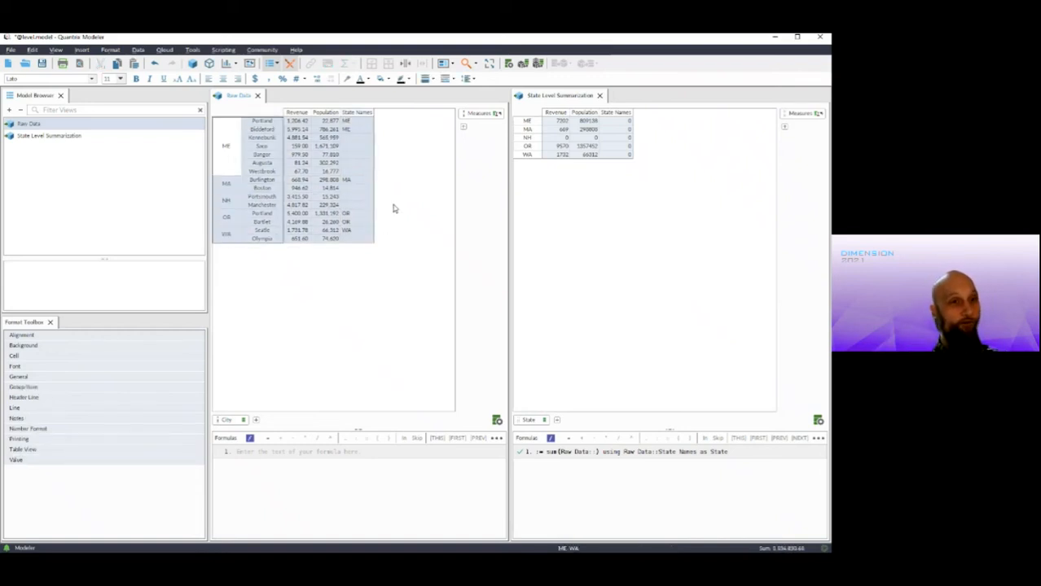
left_click(401, 199)
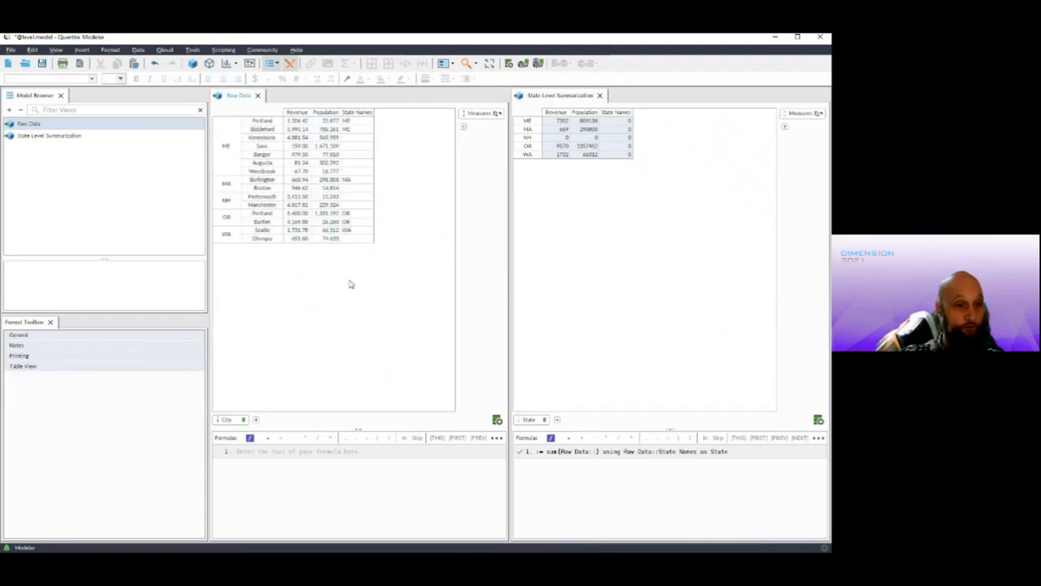
left_click(277, 450)
type("State")
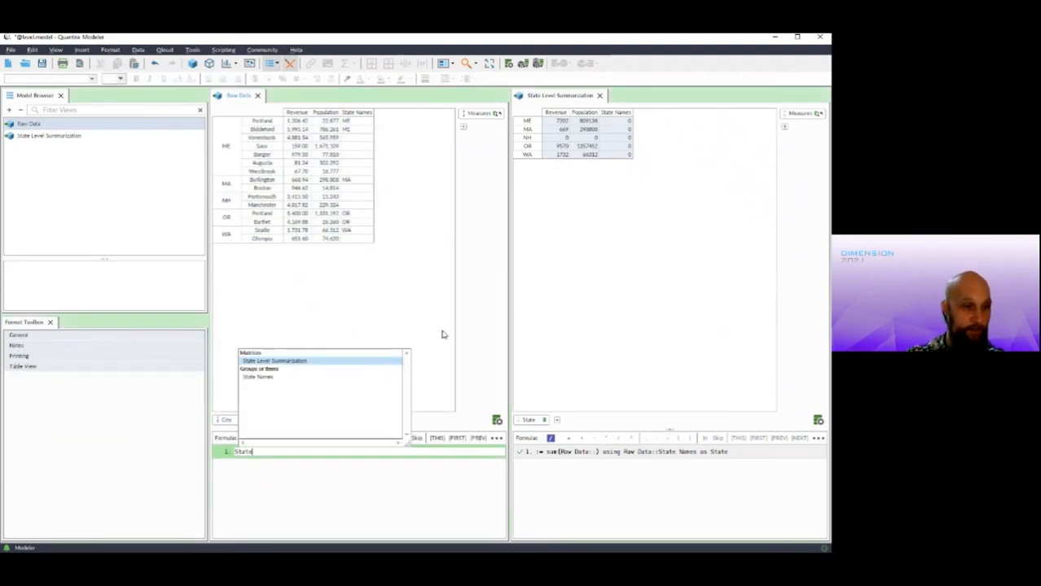
type(" Names =")
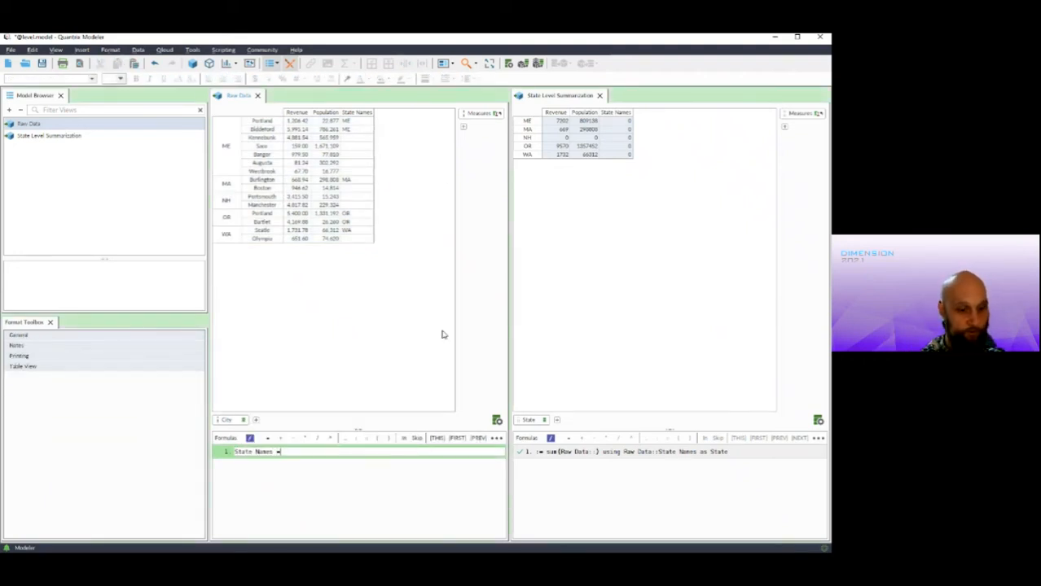
type(" @level")
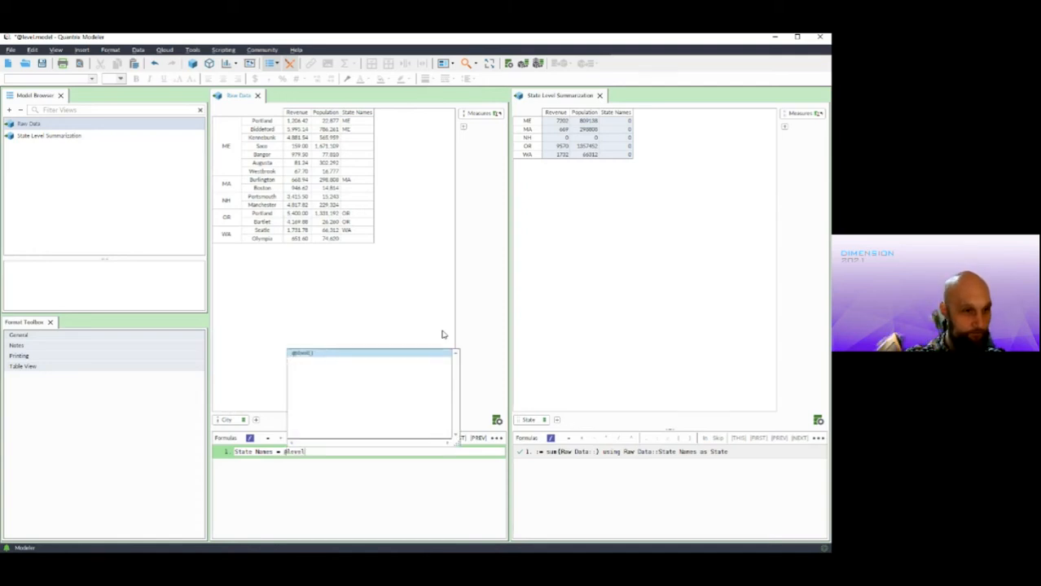
type("(City")
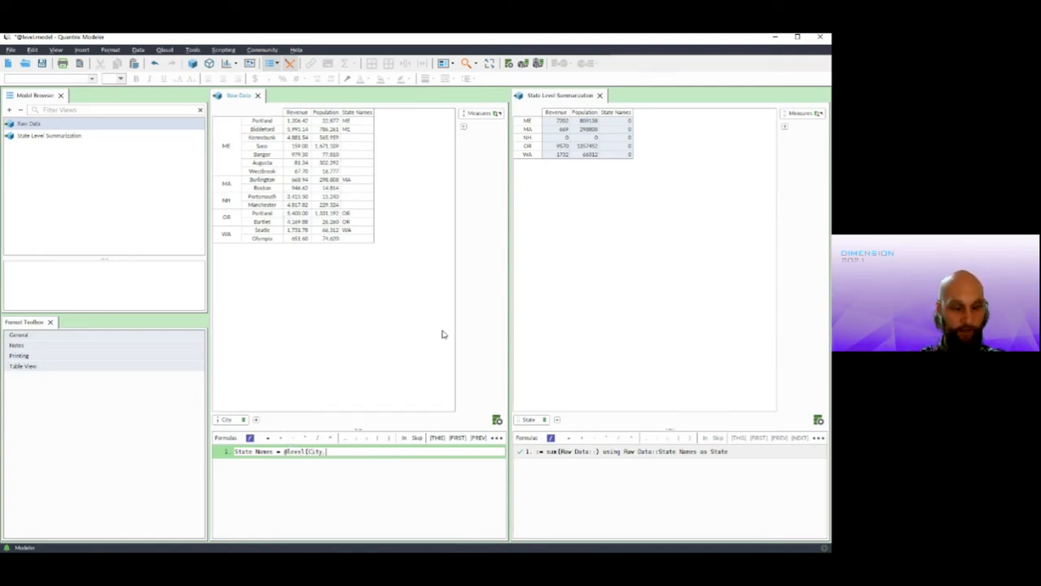
type(", 1)")
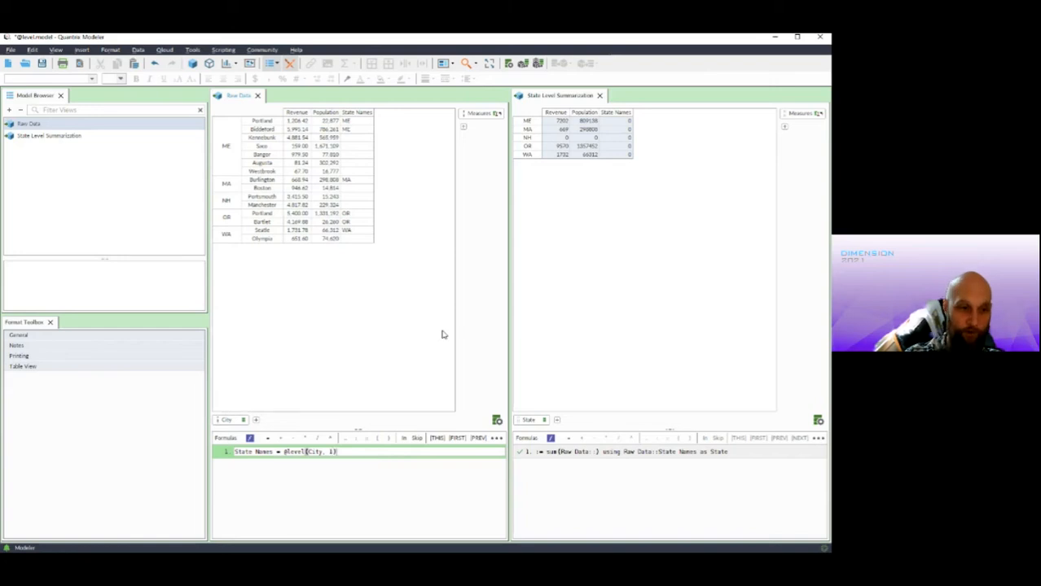
key("Return")
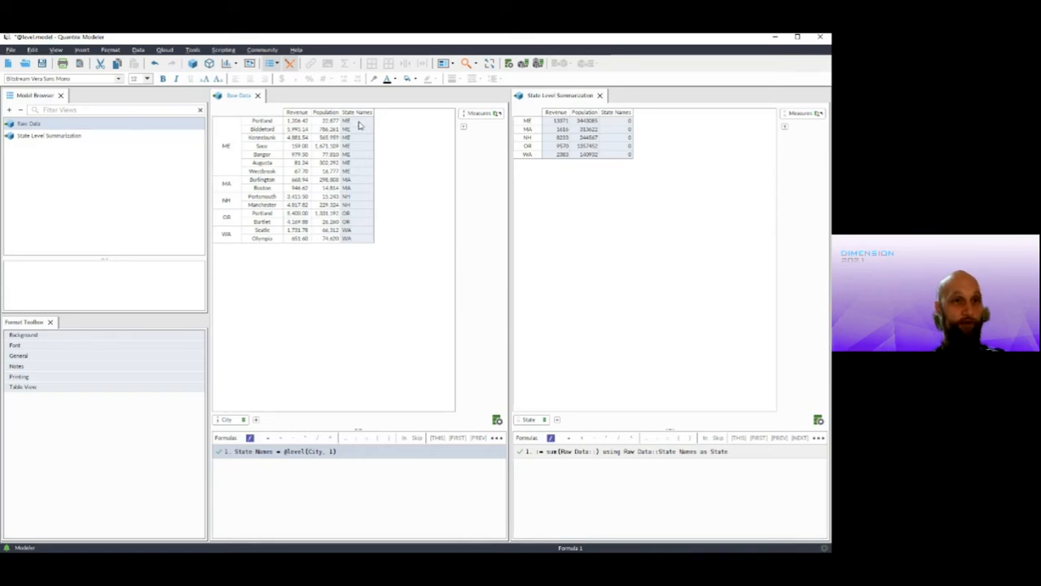
- Add a new group after WA in Raw Data's City category and name it Denial
left_click_drag(350, 122, 358, 248)
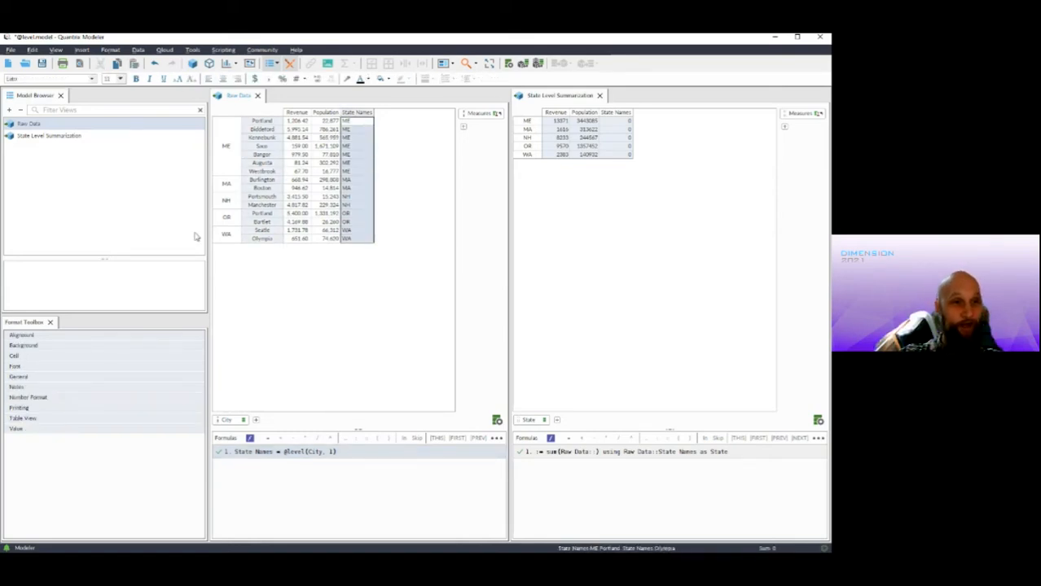
left_click(225, 235)
key("Return")
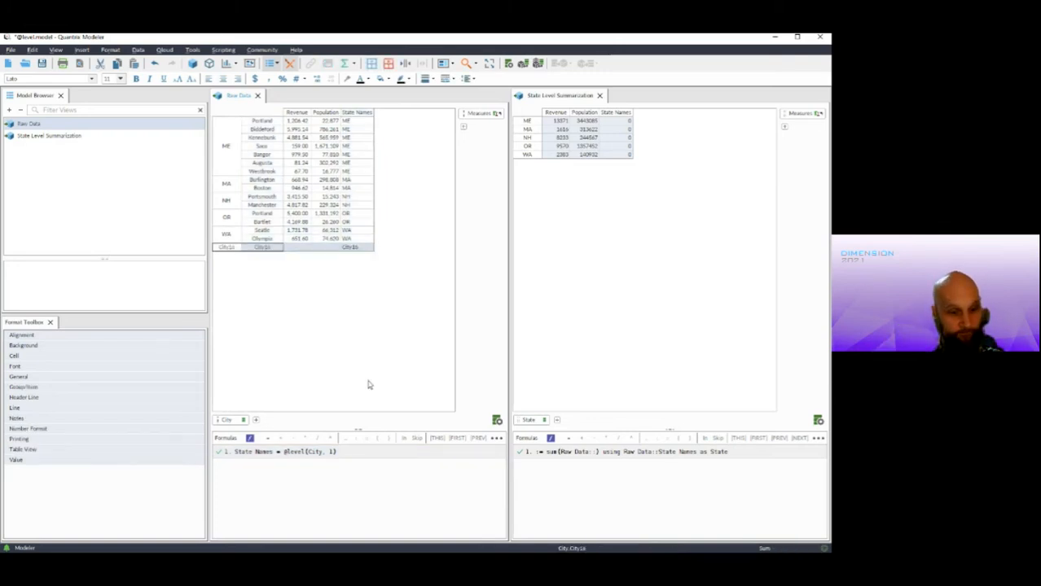
type("DE")
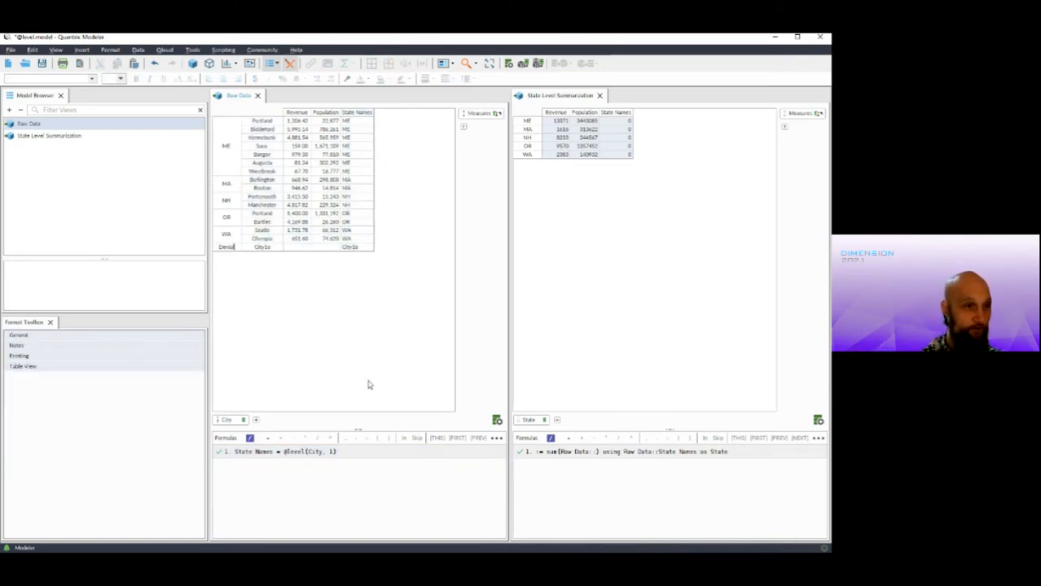
type("nal")
key("Return")
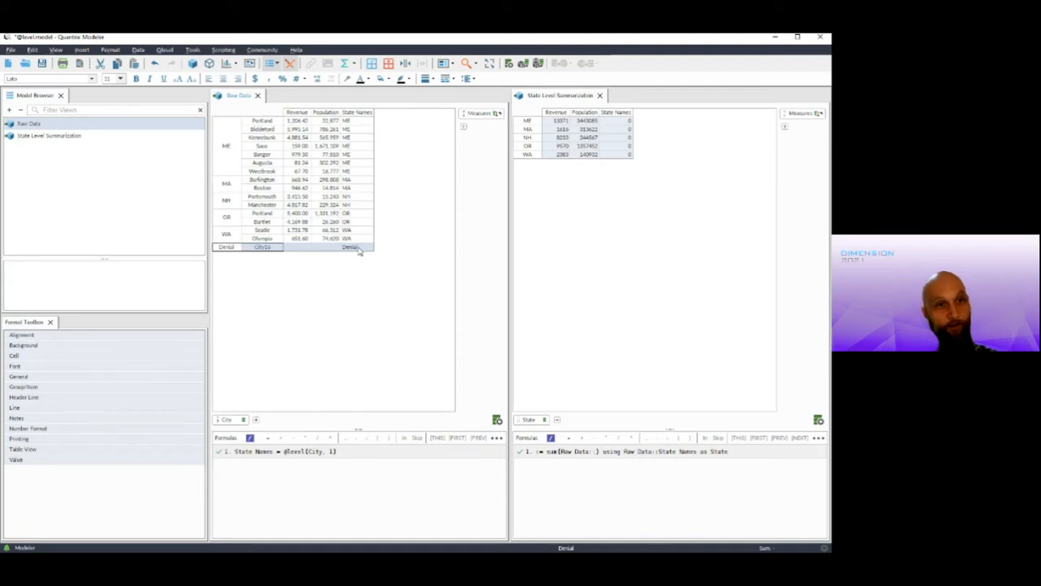
- Delete the Denial group from the City category
left_click(232, 248)
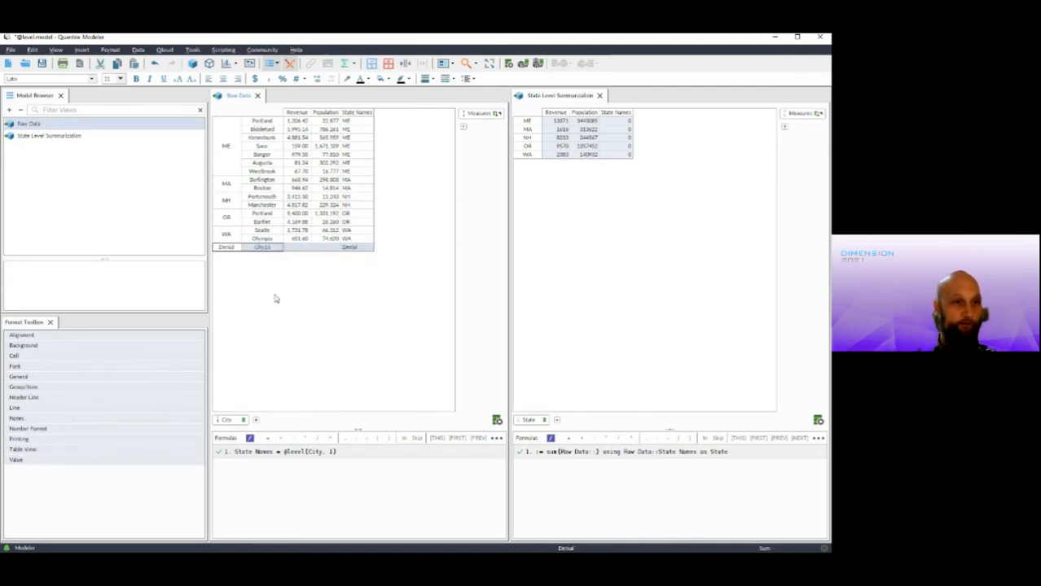
key("Delete")
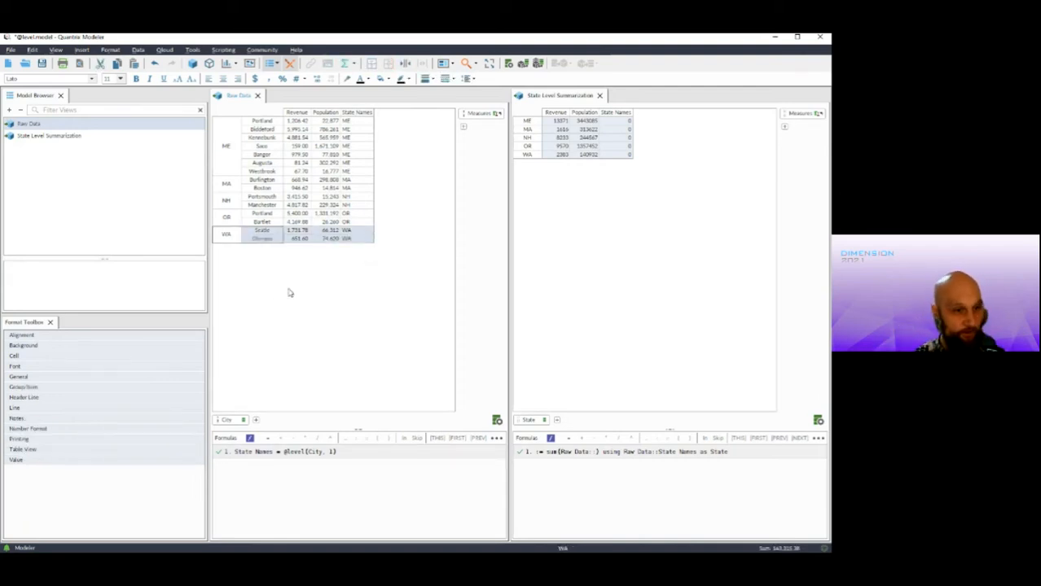
left_click(275, 238)
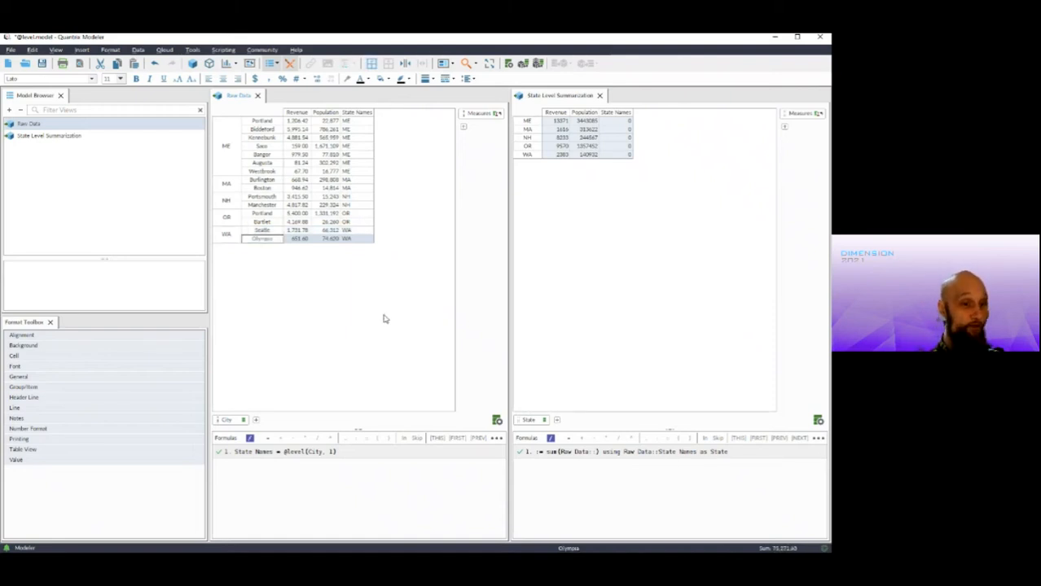
left_click(304, 452)
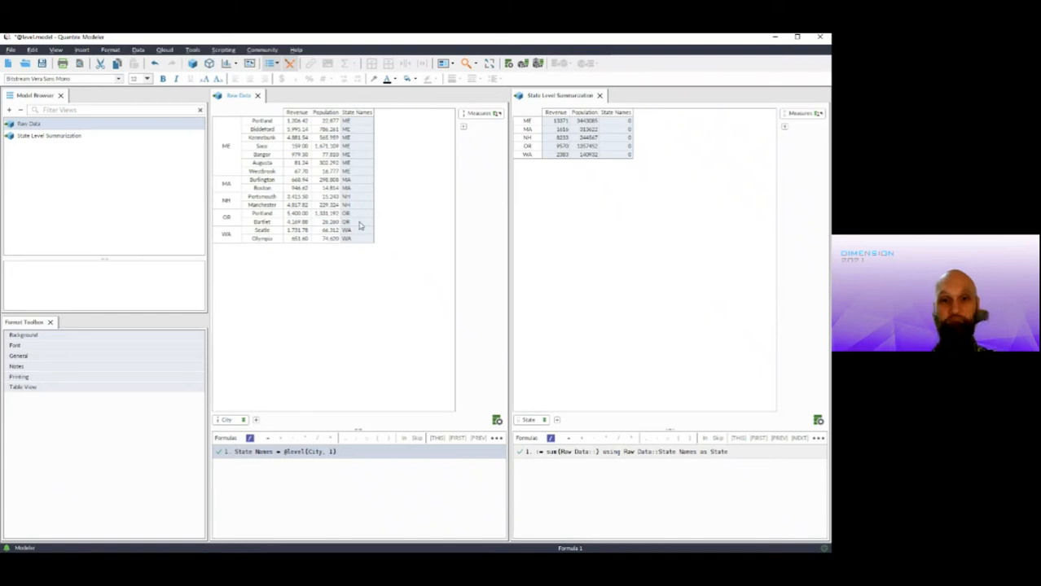
left_click(638, 451)
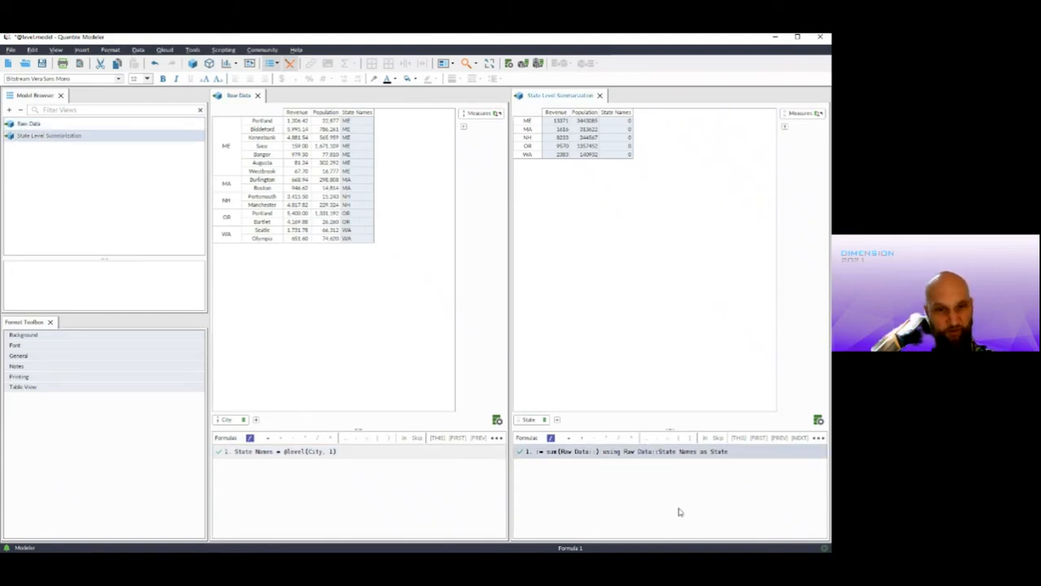
left_click(624, 113)
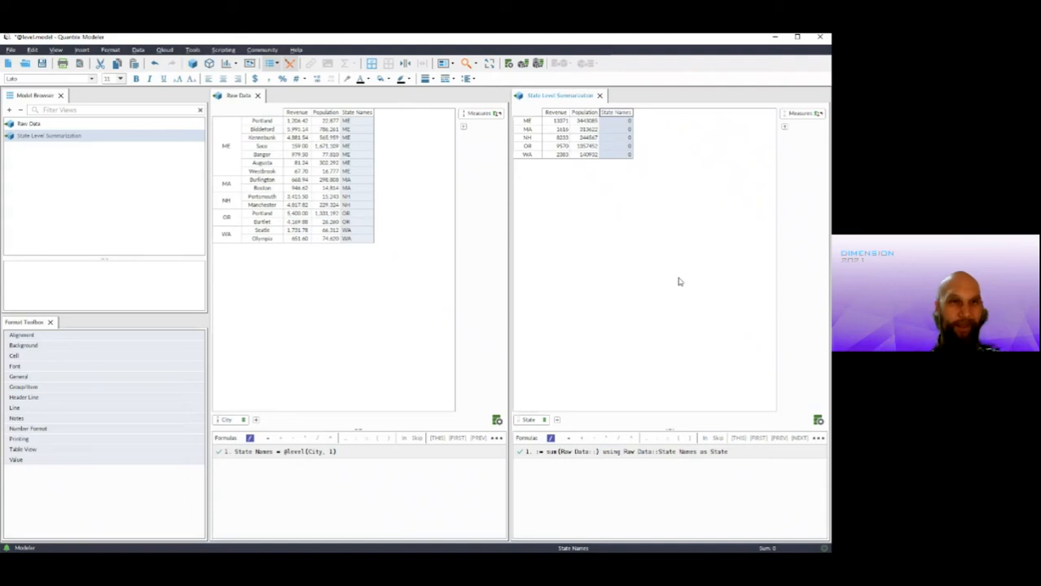
left_click(366, 116)
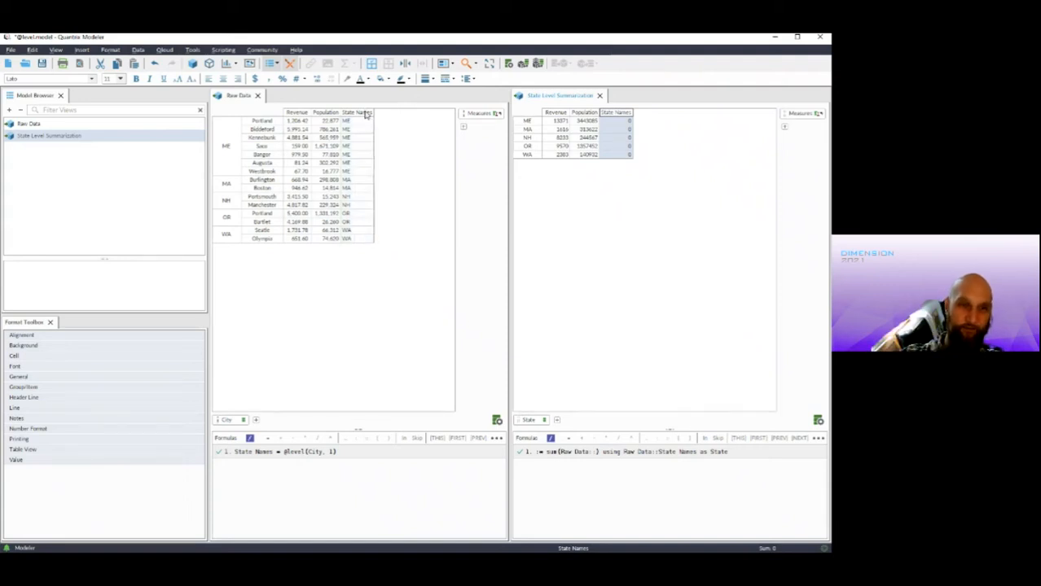
left_click(430, 253)
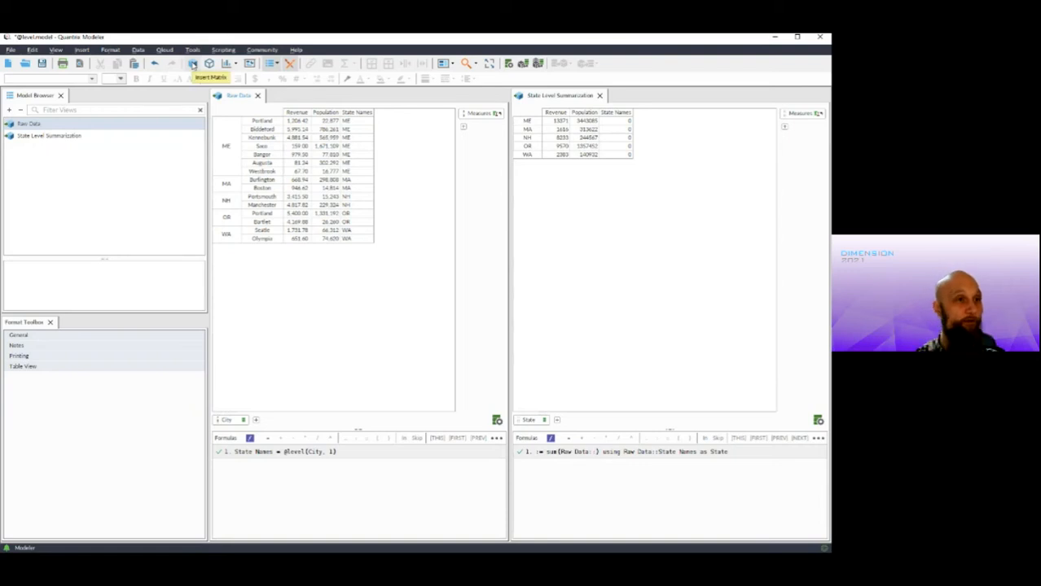
- Insert a new matrix named State Names and place its view beside the Raw Data matrix
left_click(193, 64)
double_click(110, 137)
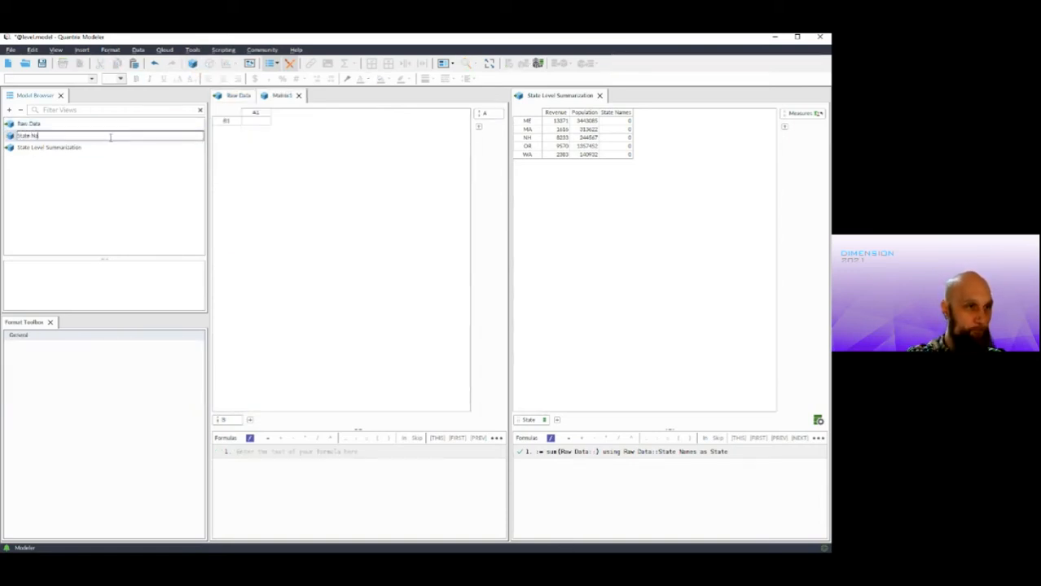
key("Return")
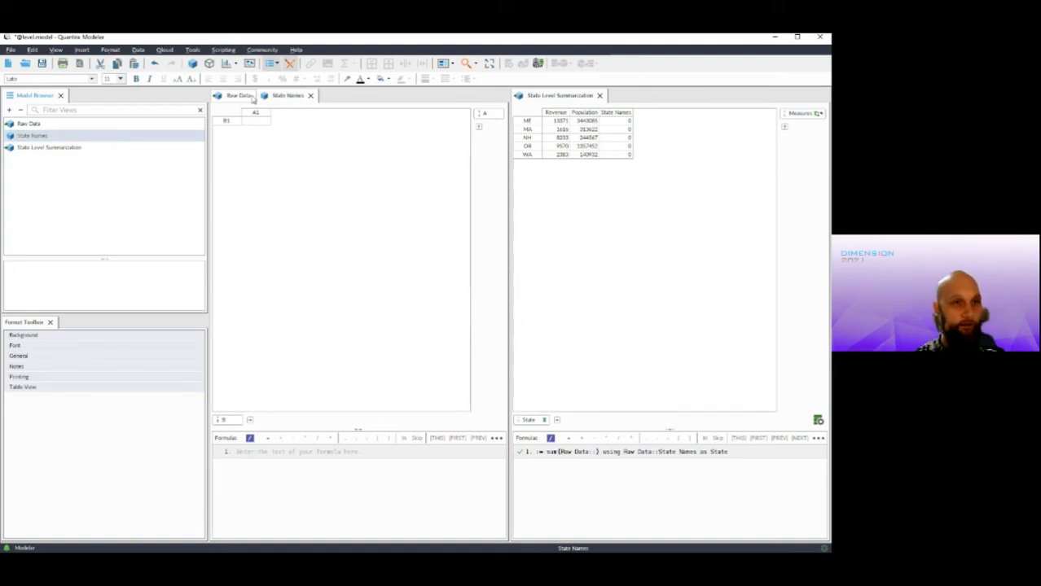
left_click_drag(286, 96, 405, 171)
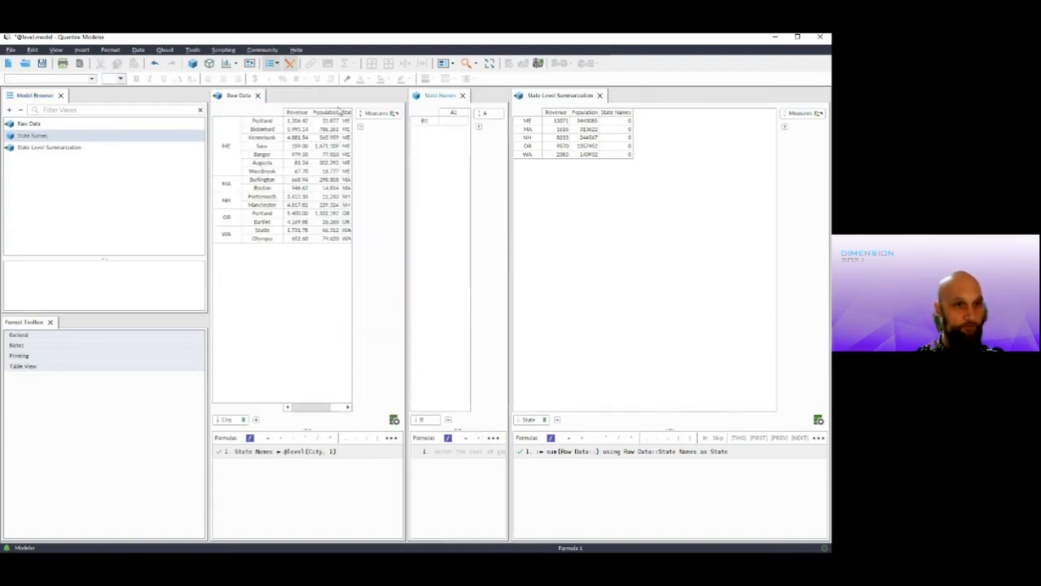
- Delete category A from the State Names matrix and link Raw Data's City category in place of category B
left_click(485, 112)
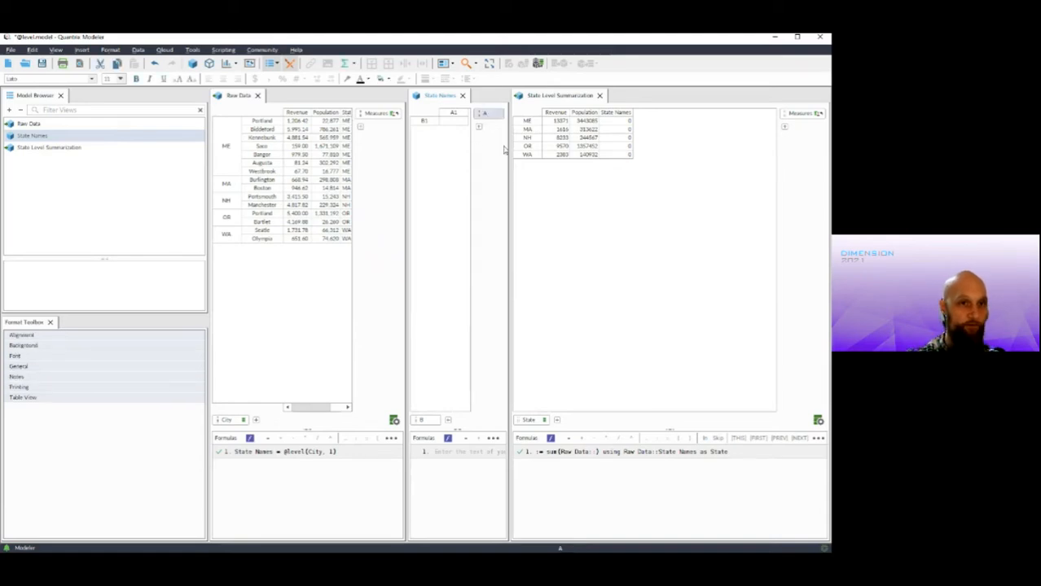
key("Delete")
left_click_drag(226, 420, 424, 420)
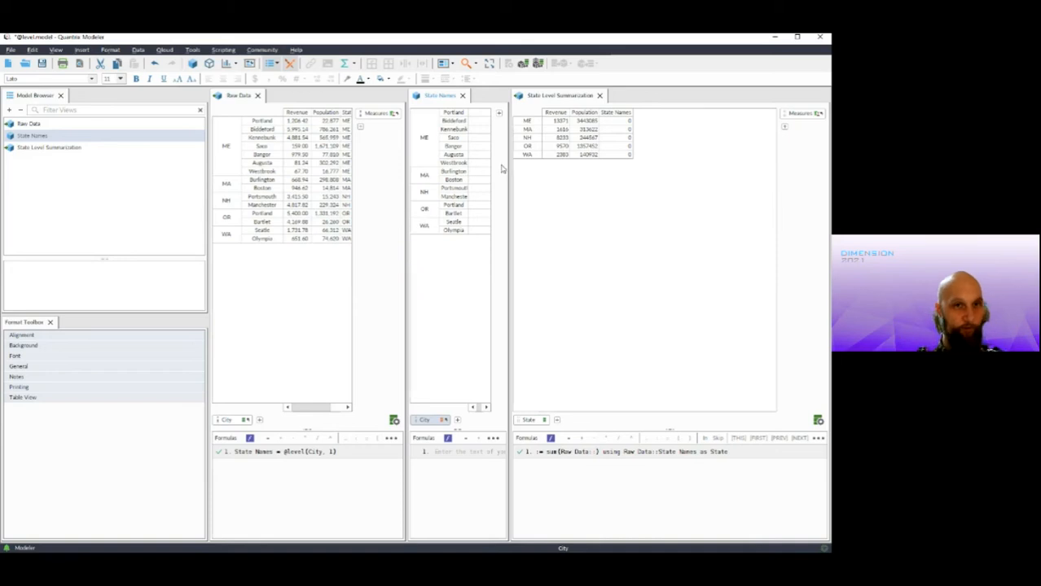
left_click(600, 96)
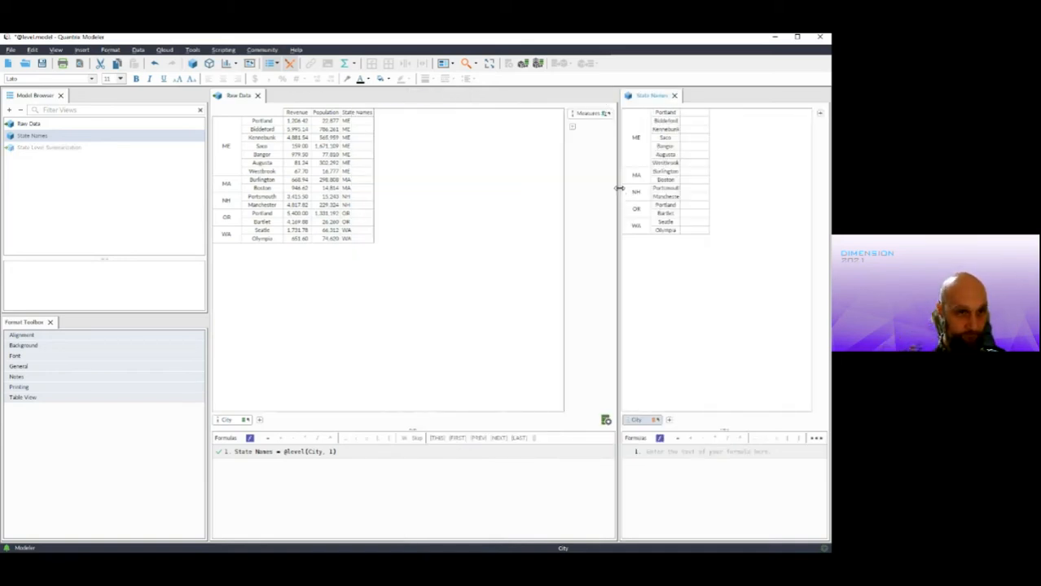
left_click_drag(619, 188, 458, 210)
left_click(281, 456)
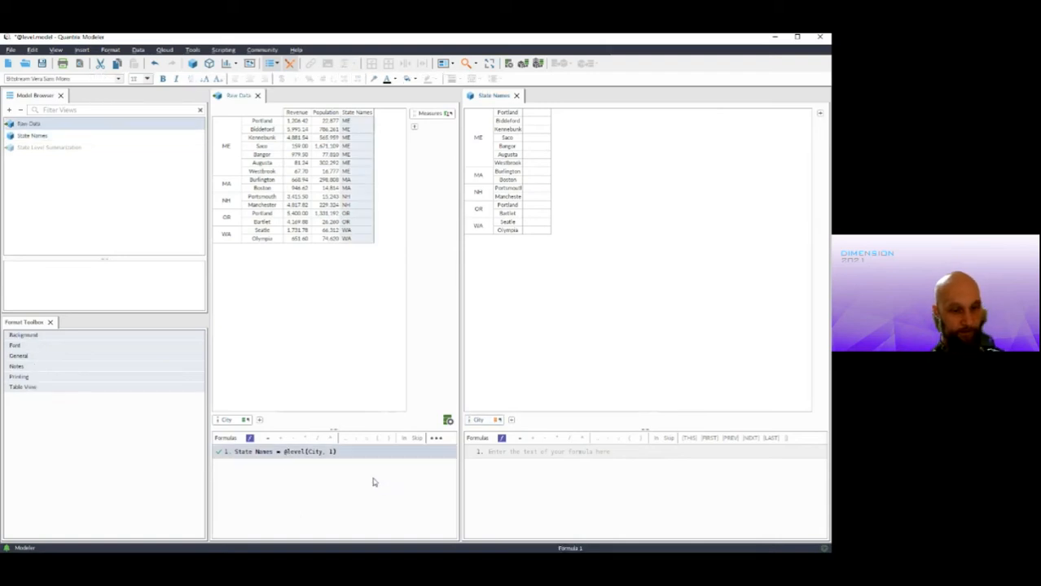
left_click(529, 453)
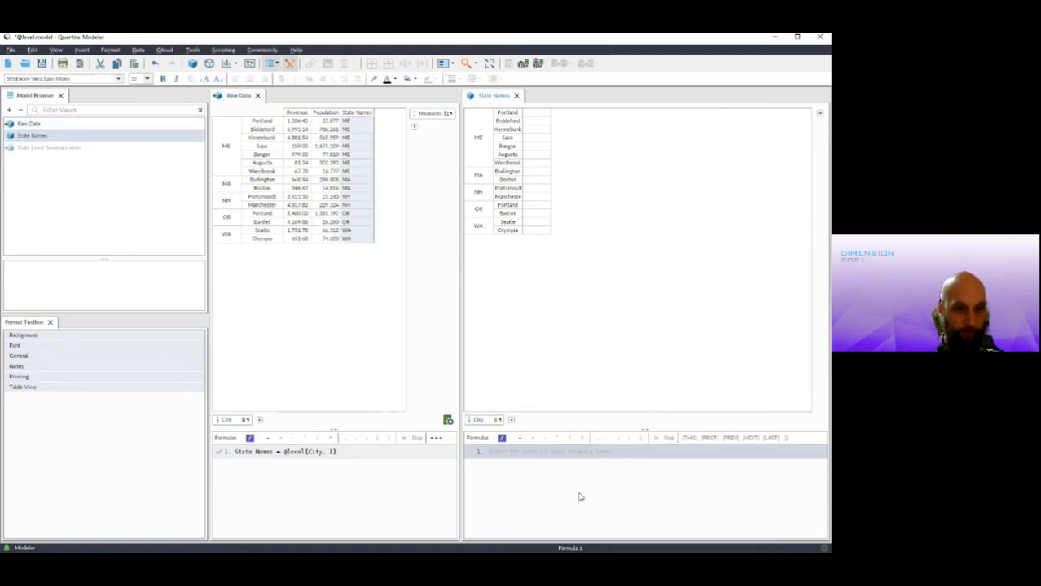
type("State Names = @level(City, 1)")
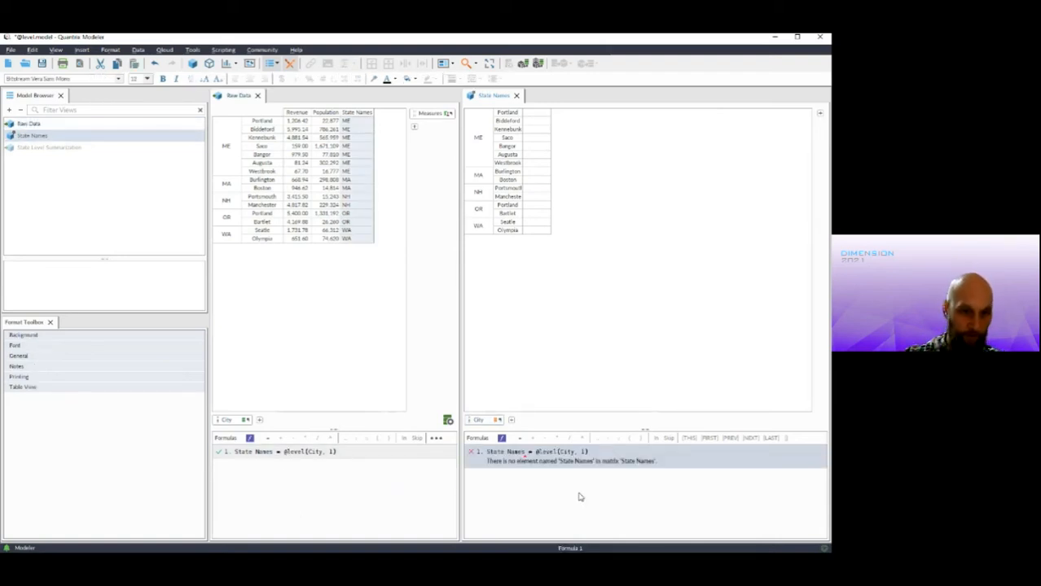
left_click(529, 453)
key("shift+Home")
key("BackSpace")
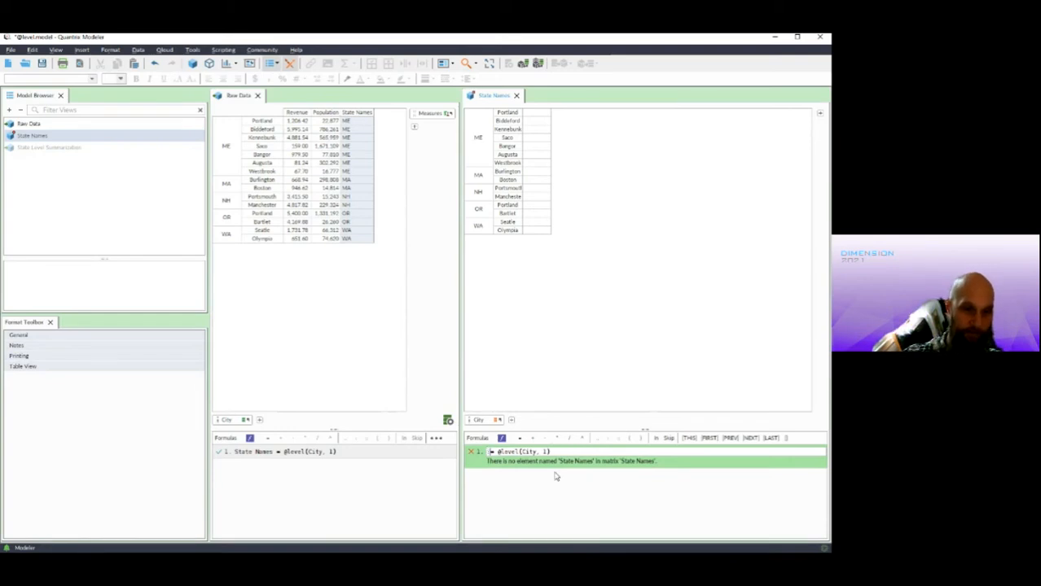
key("Return")
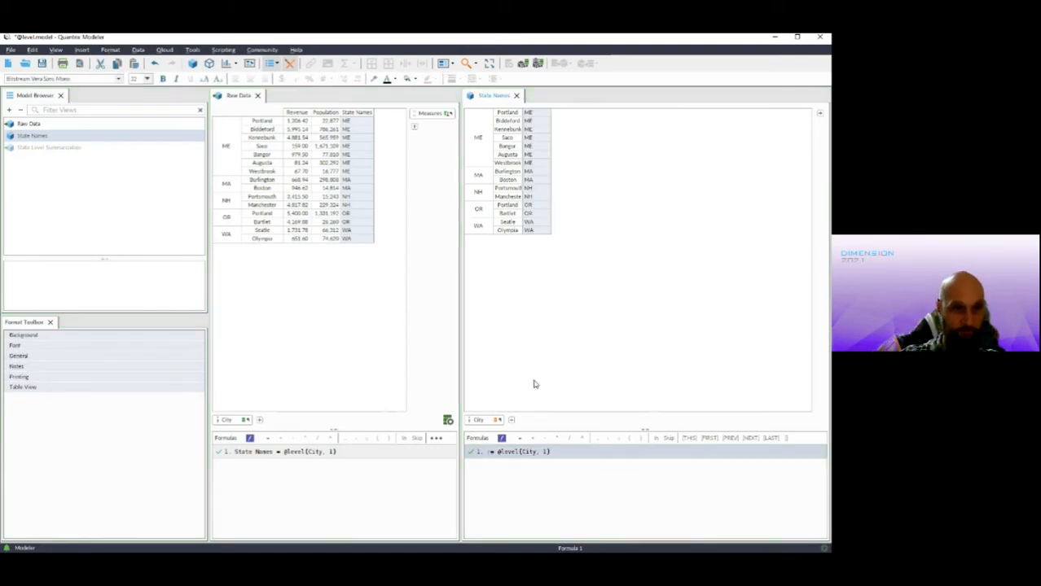
- Delete the State Names item from Raw Data's Measures category and remove the leftover formula from the Raw Data matrix
left_click_drag(540, 114, 544, 238)
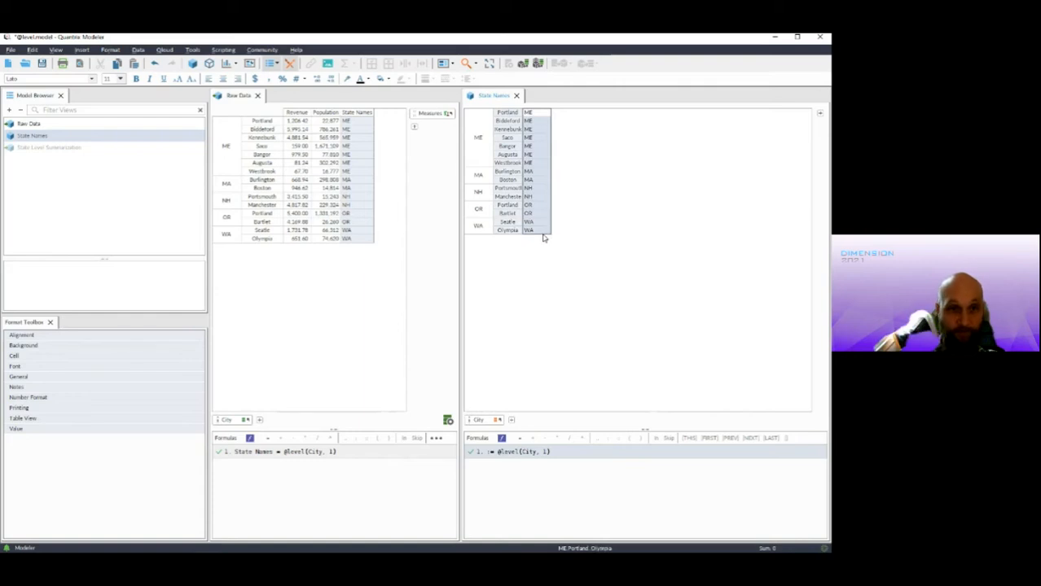
left_click(490, 420)
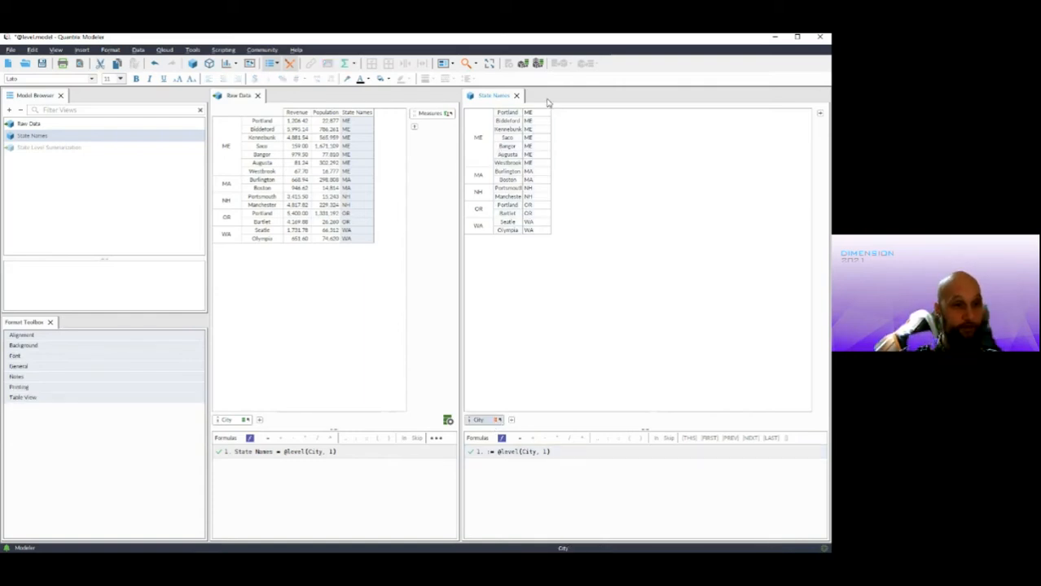
left_click(356, 112)
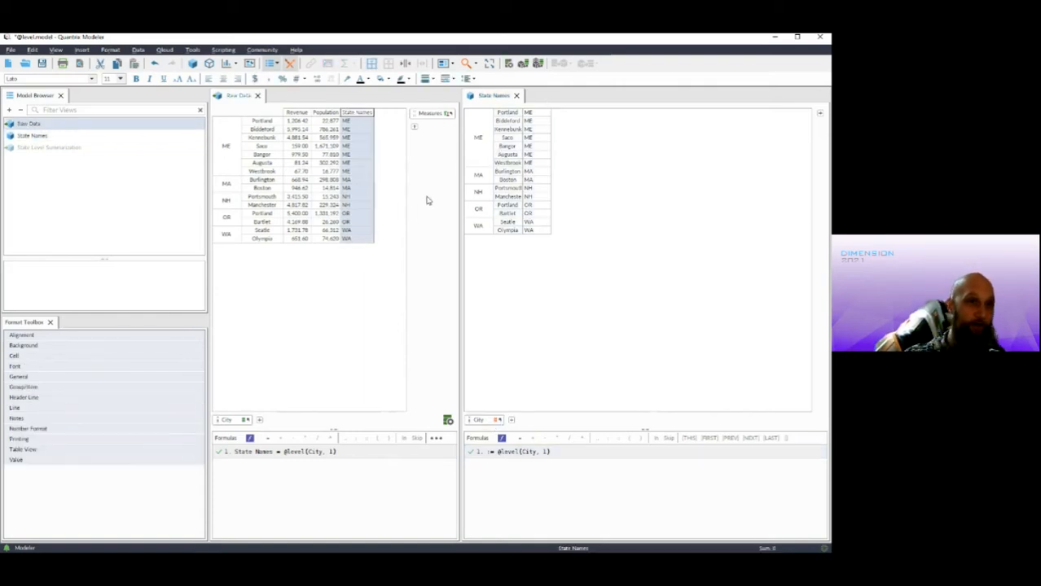
key("Delete")
left_click(259, 458)
key("Delete")
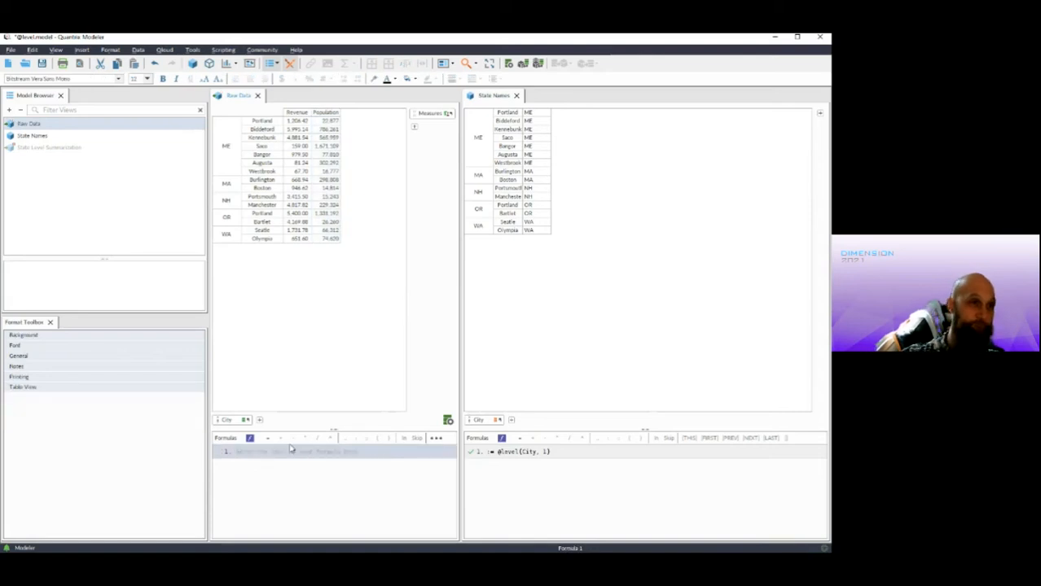
- Close the State Names view, open State Level Summarization beside Raw Data, and enlarge the State Level Summarization view
left_click(516, 95)
double_click(16, 147)
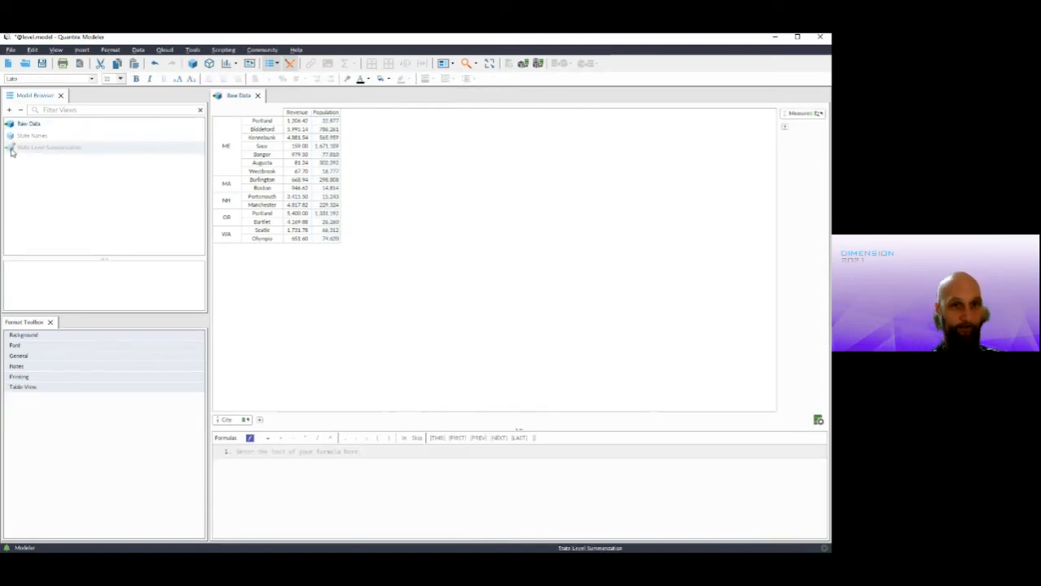
left_click_drag(510, 212, 417, 215)
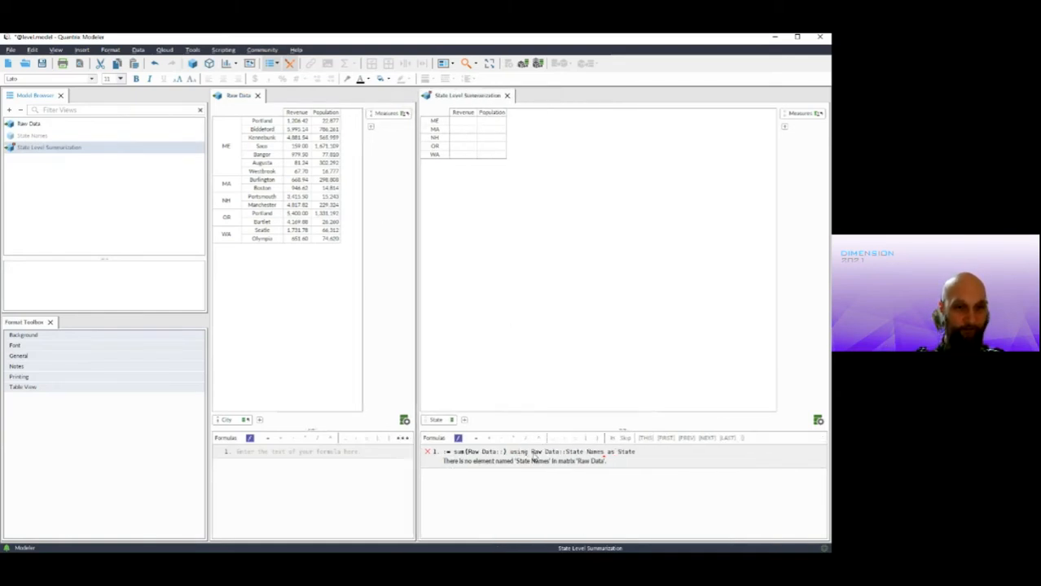
- Change the State Level Summarization formula to := sum(Raw Data::) using State Names:: as State
left_click(532, 452)
key("ctrl+shift+Right")
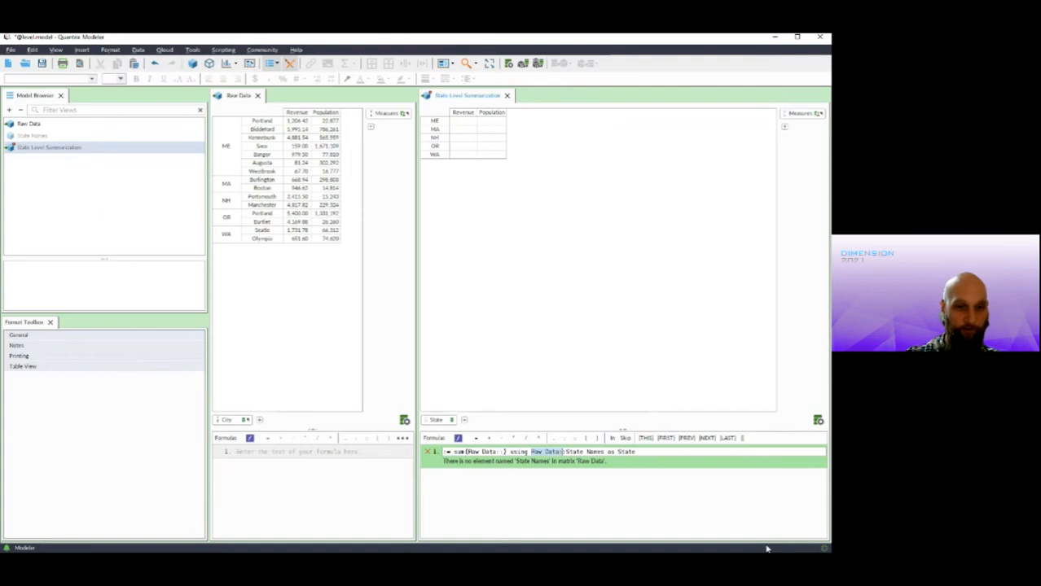
key("Delete")
type("::")
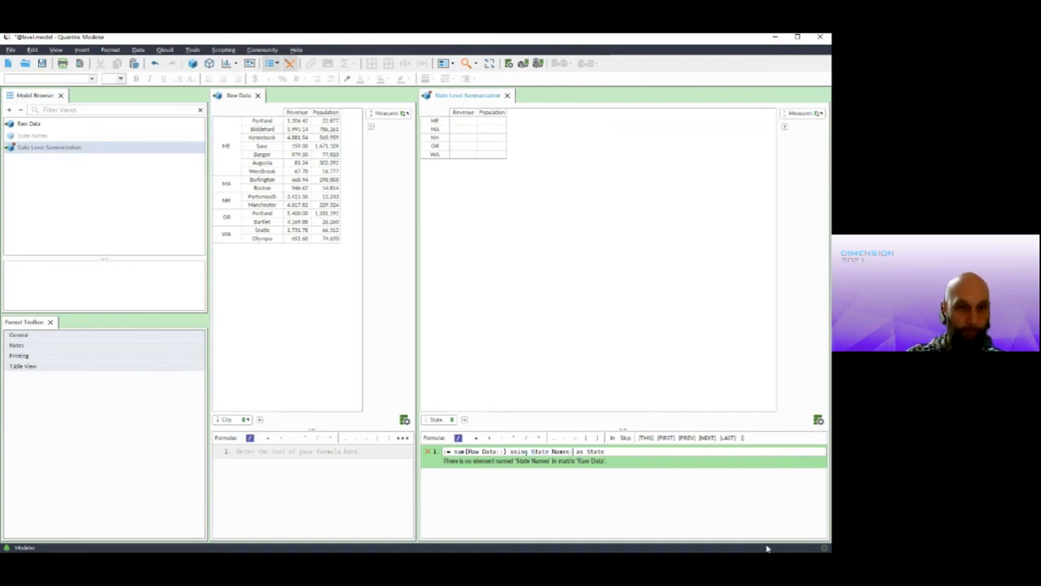
key("Escape")
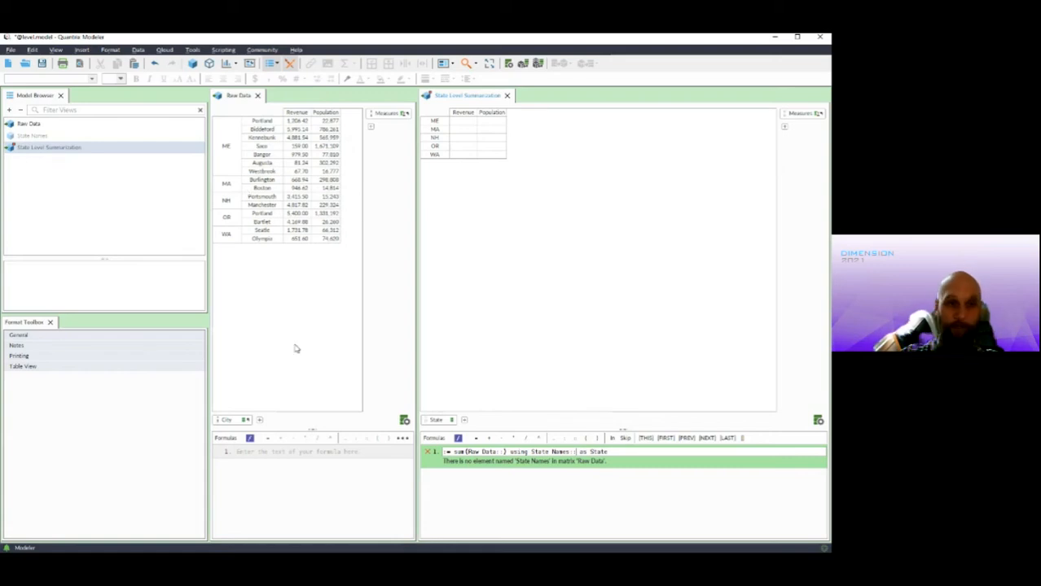
key("Return")
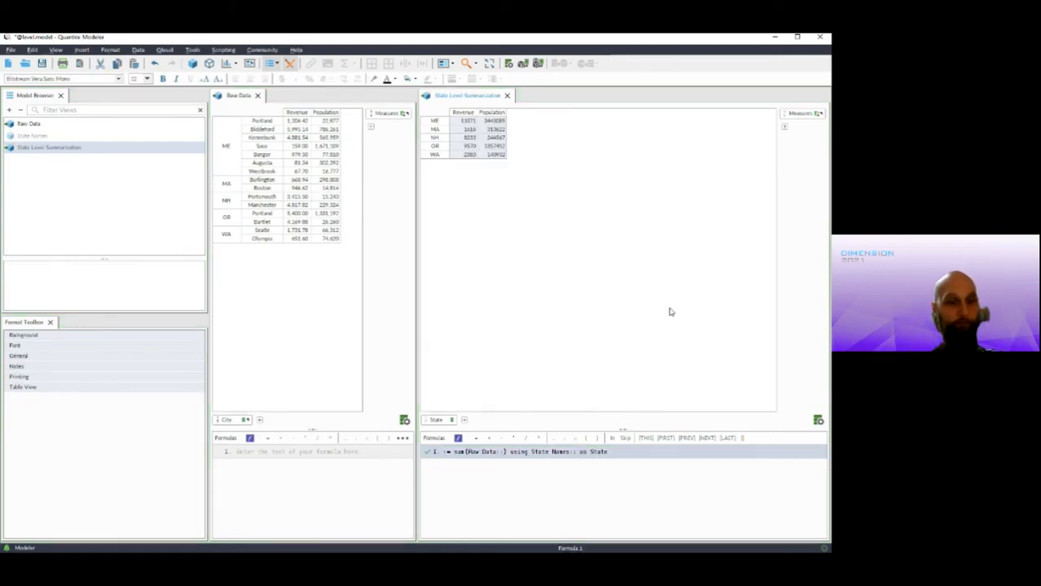
- Open State Names between the other two matrices, adjust the view widths, and examine how its values relate to the state totals
double_click(13, 137)
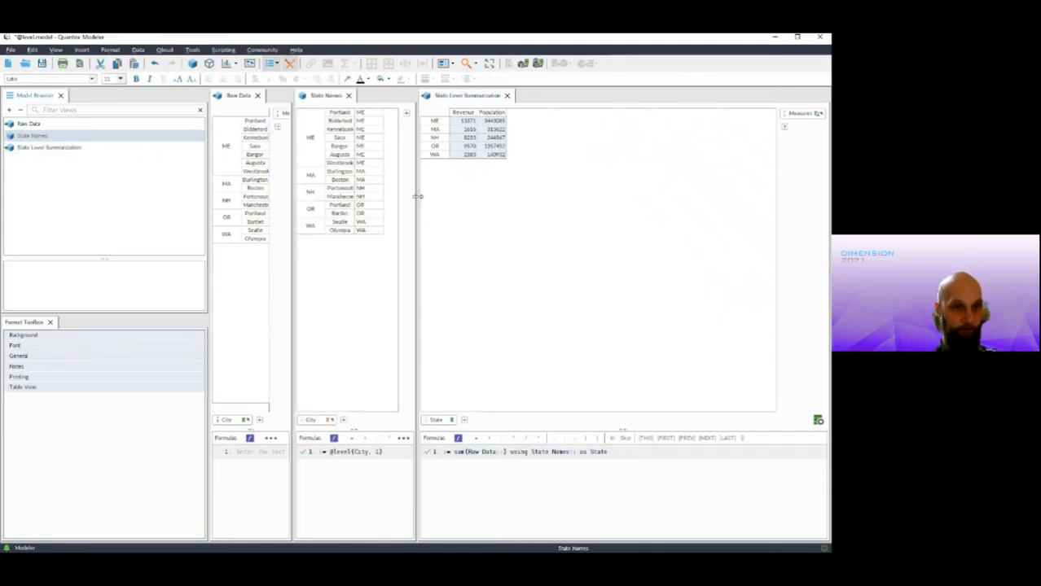
left_click_drag(417, 196, 668, 205)
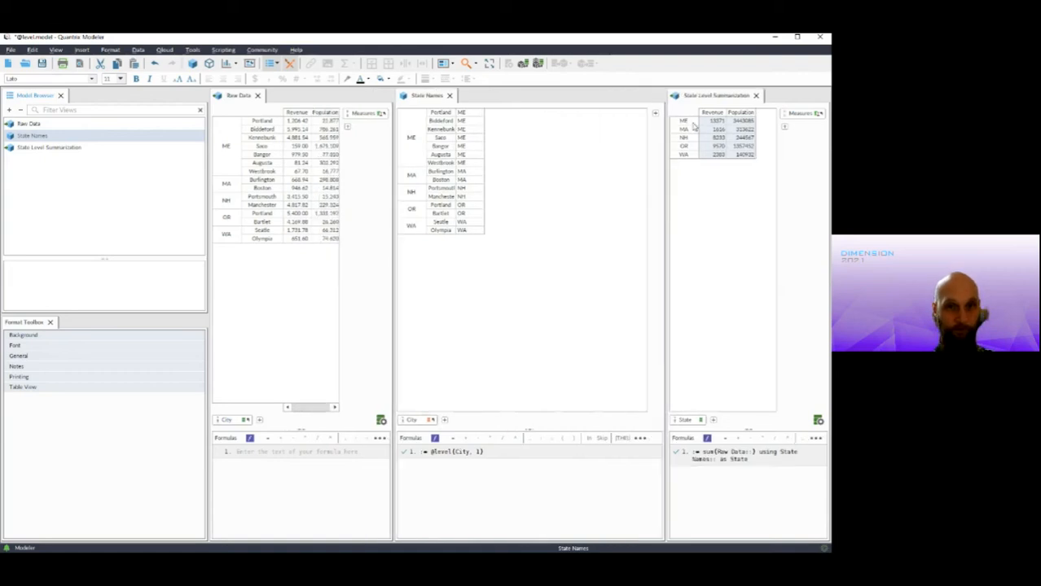
left_click(687, 122)
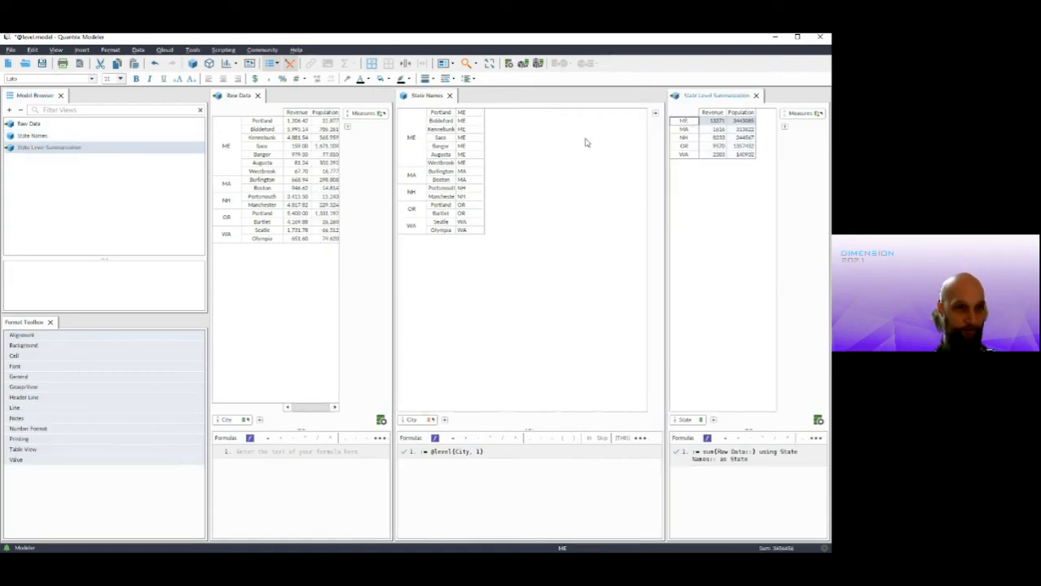
left_click(226, 146)
left_click(459, 459)
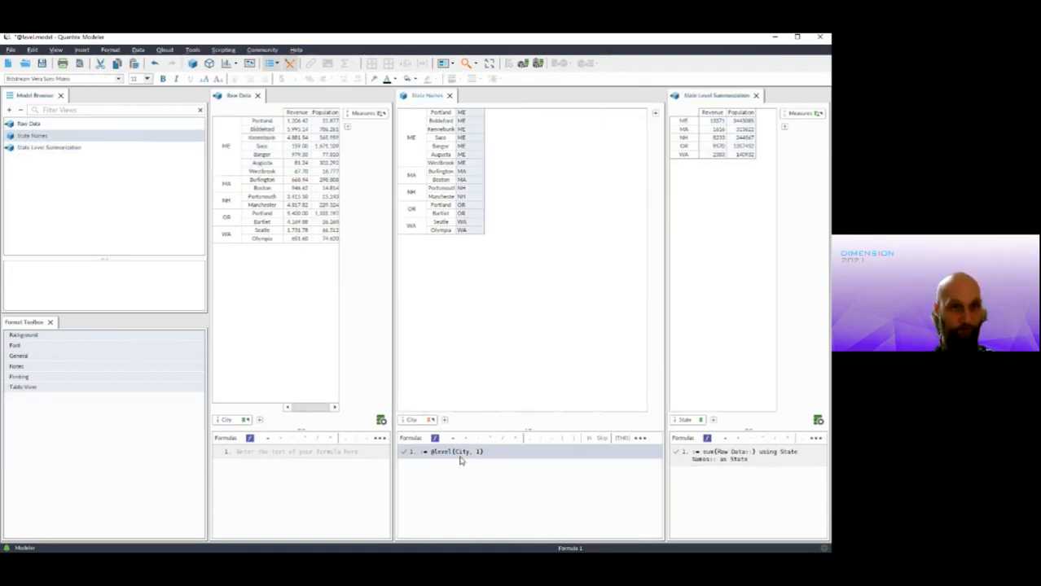
left_click(463, 154)
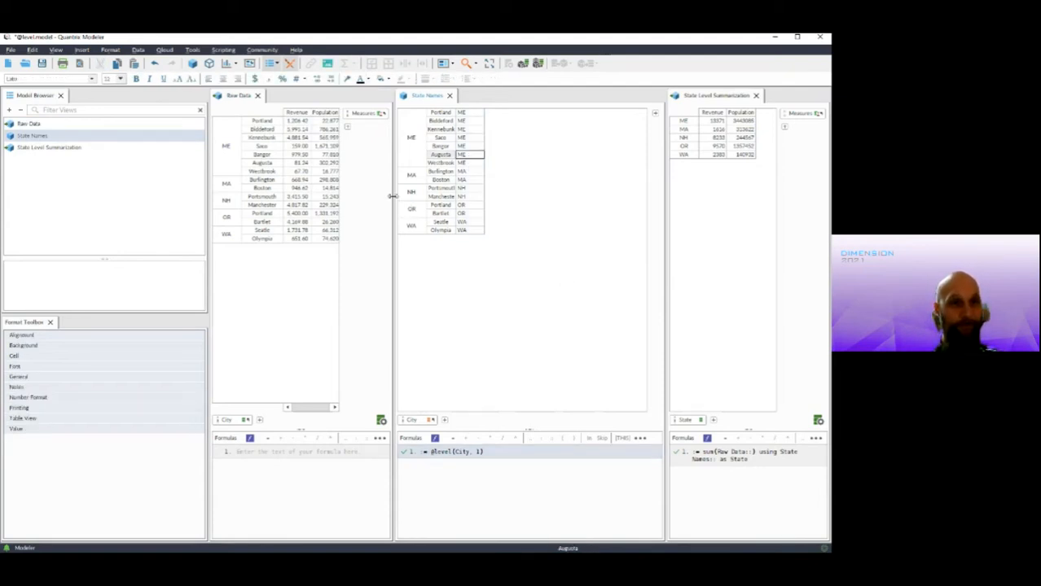
left_click_drag(393, 196, 445, 197)
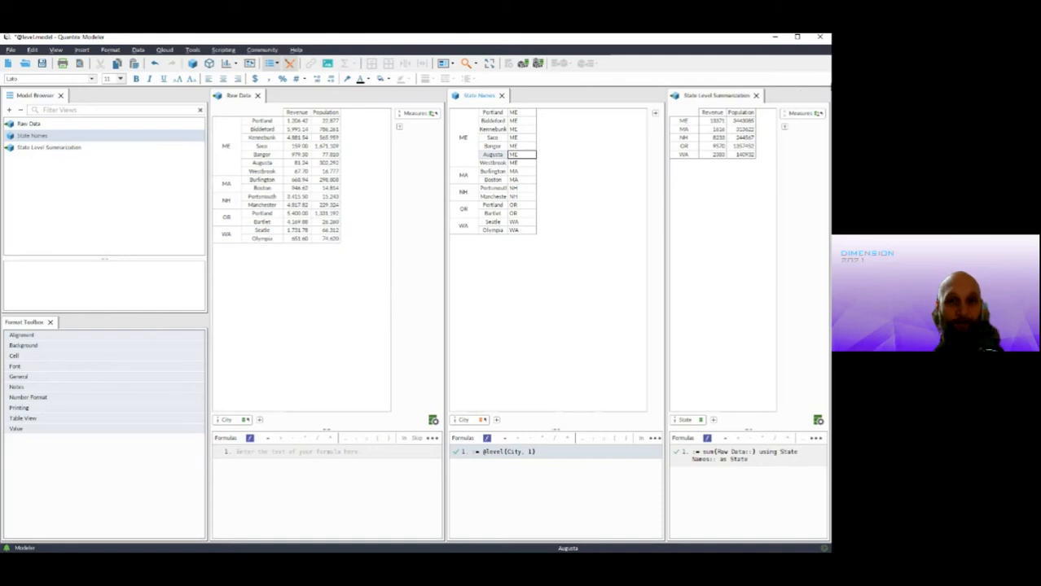
- Close the State Level Summarization and Raw Data views and add a category named Other Things to the State Names matrix
left_click(756, 96)
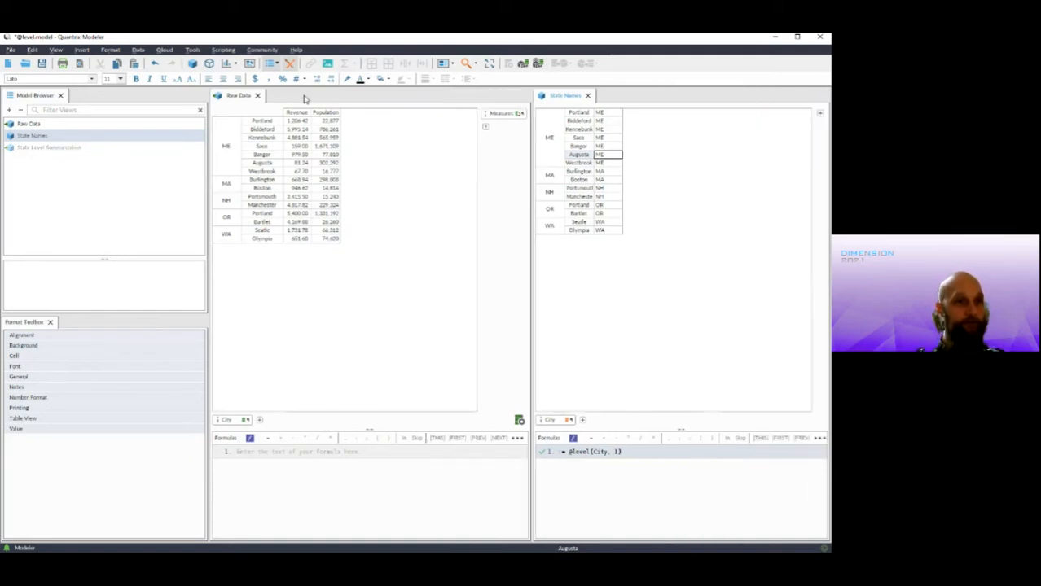
left_click(262, 96)
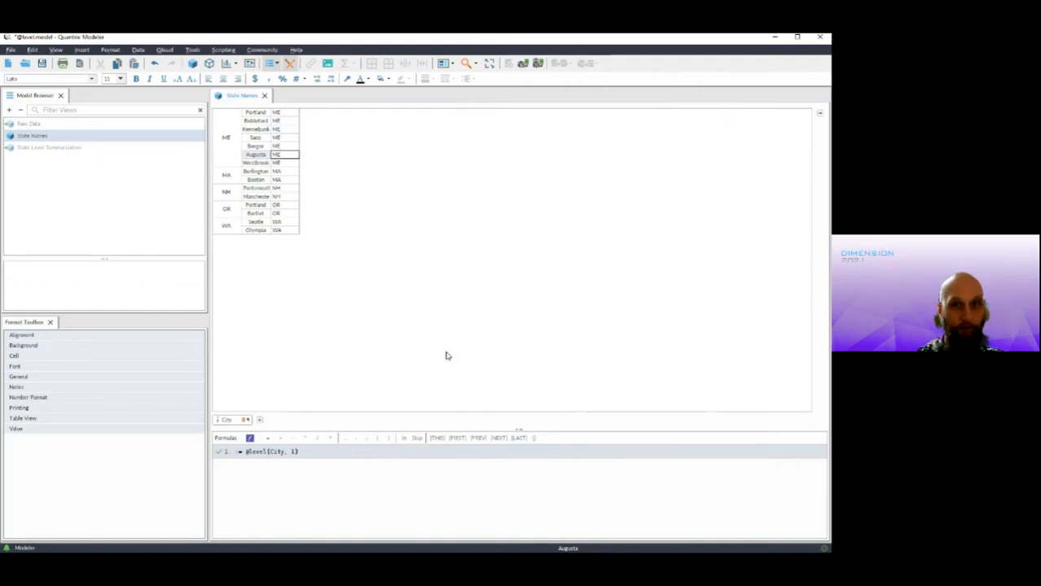
left_click(821, 115)
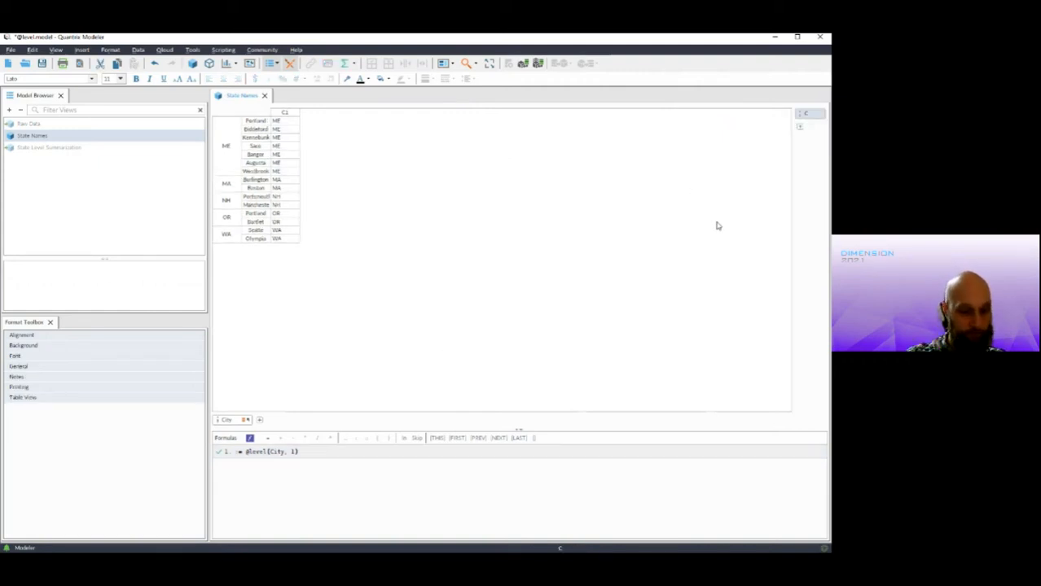
type("City")
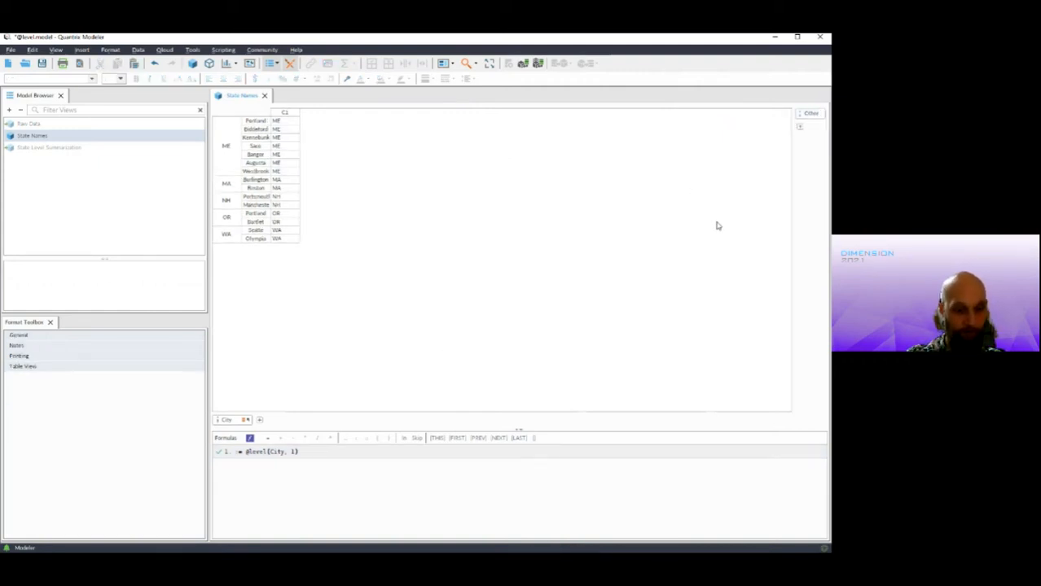
key("Return")
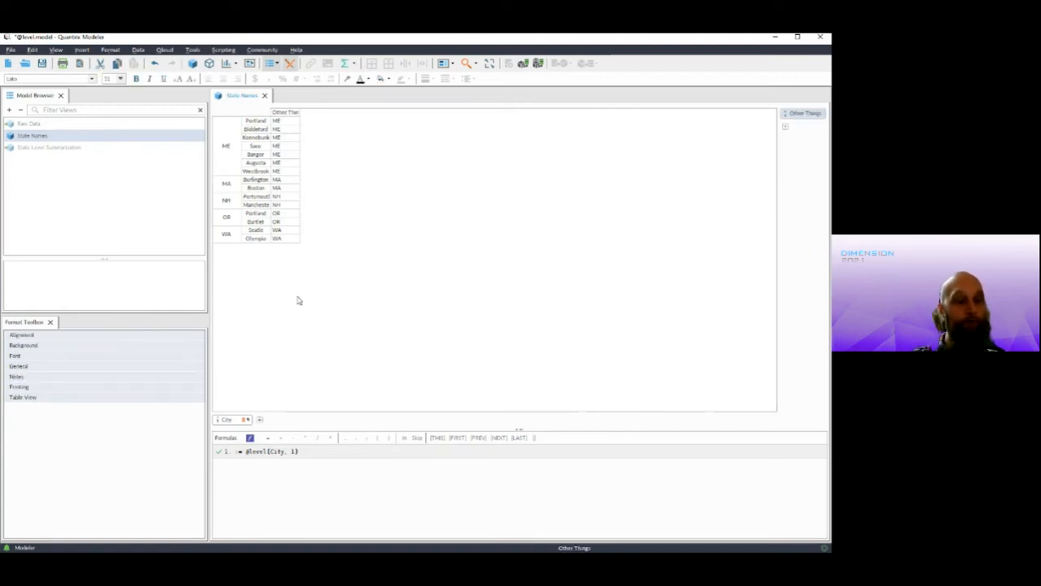
- Delete the linked City category from the State Names matrix
left_click(266, 454)
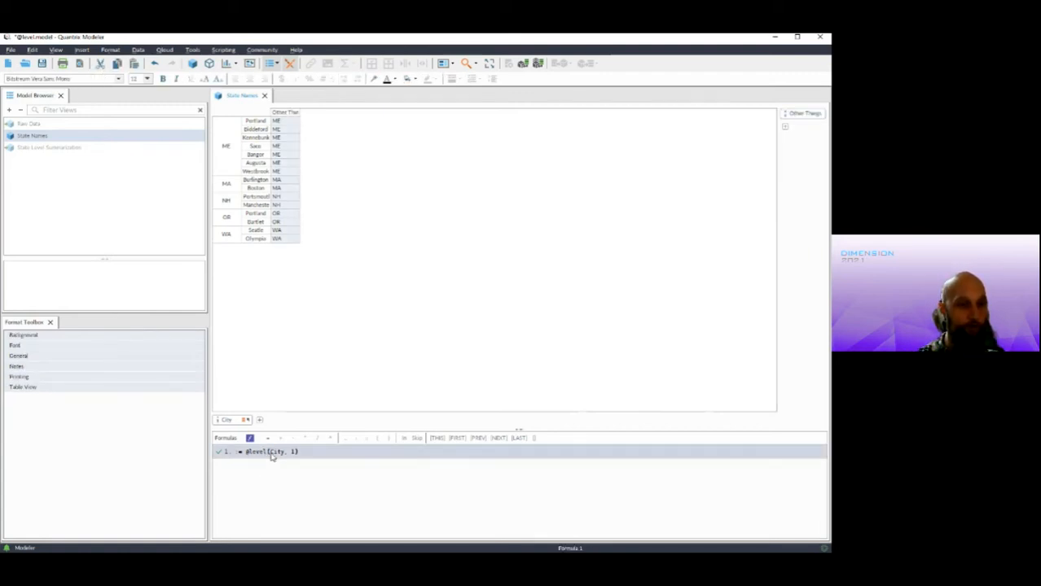
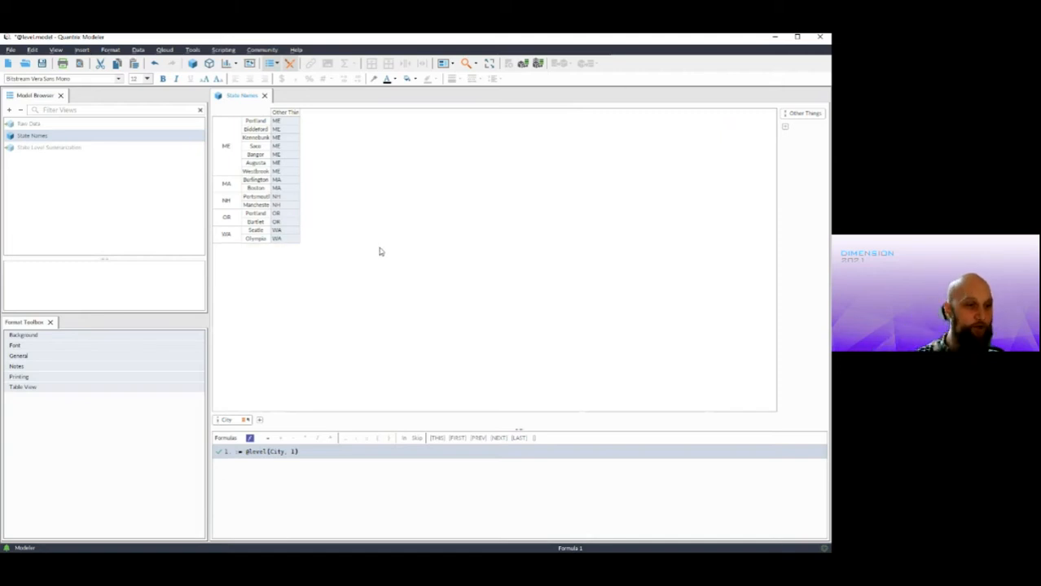
left_click(225, 420)
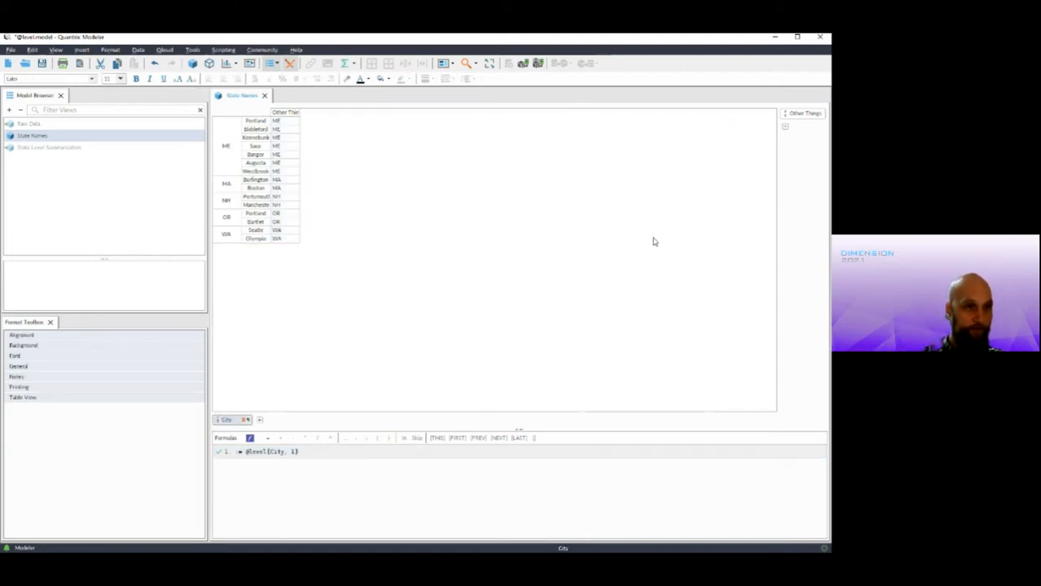
key("Delete")
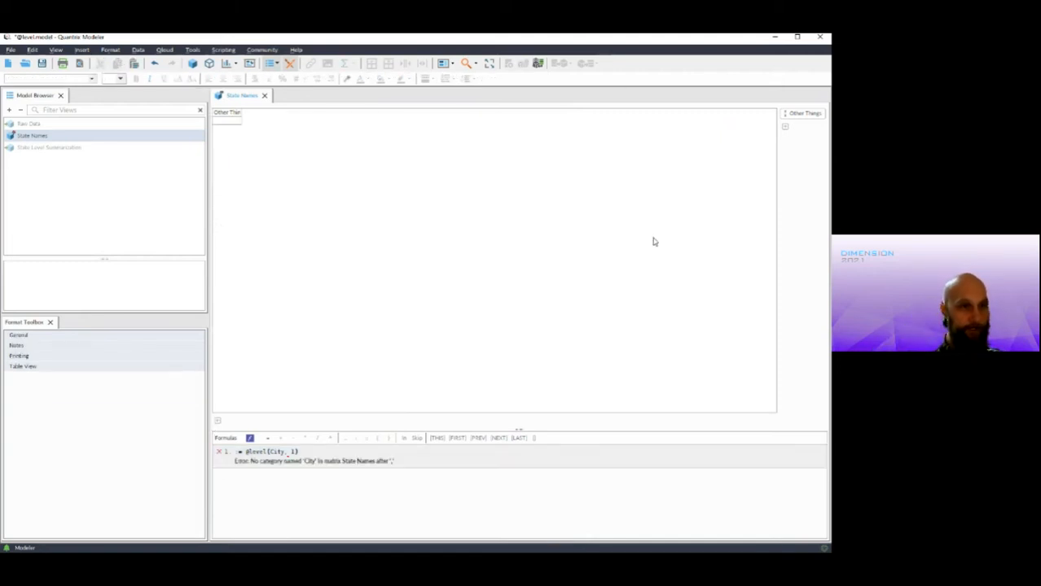
- Add a new row category to the State Names matrix and extend it to eight items
left_click(217, 421)
left_click(229, 127)
left_click(230, 122)
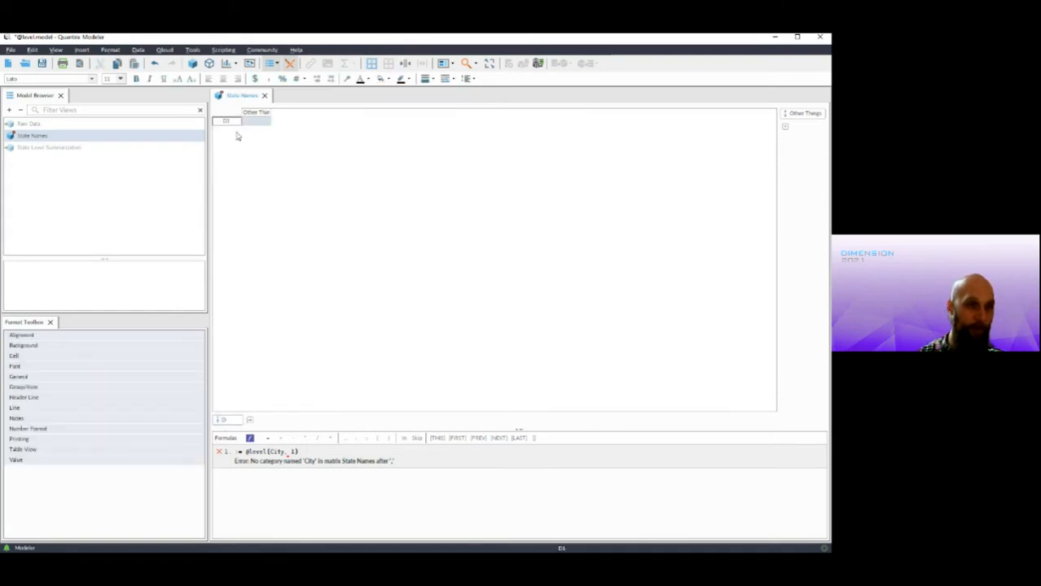
key("Return")
key("Return")
key("Return")
key("Return")
key("Return")
key("Return")
key("Return")
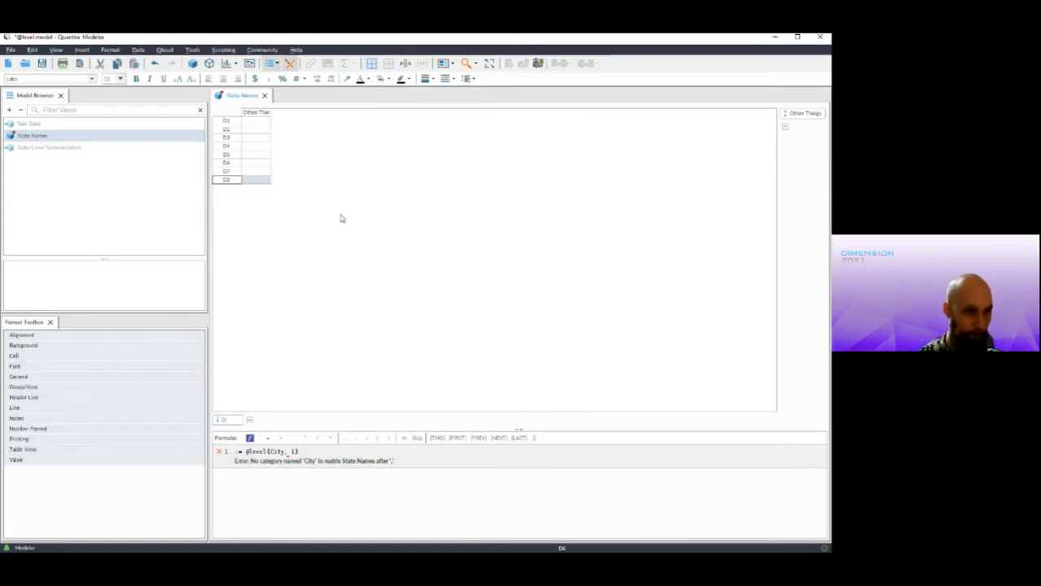
- Group items D1–D4 and D5–D8 separately, and nest both groups under one parent group
left_click_drag(235, 121, 243, 179)
left_click(371, 63)
left_click(371, 64)
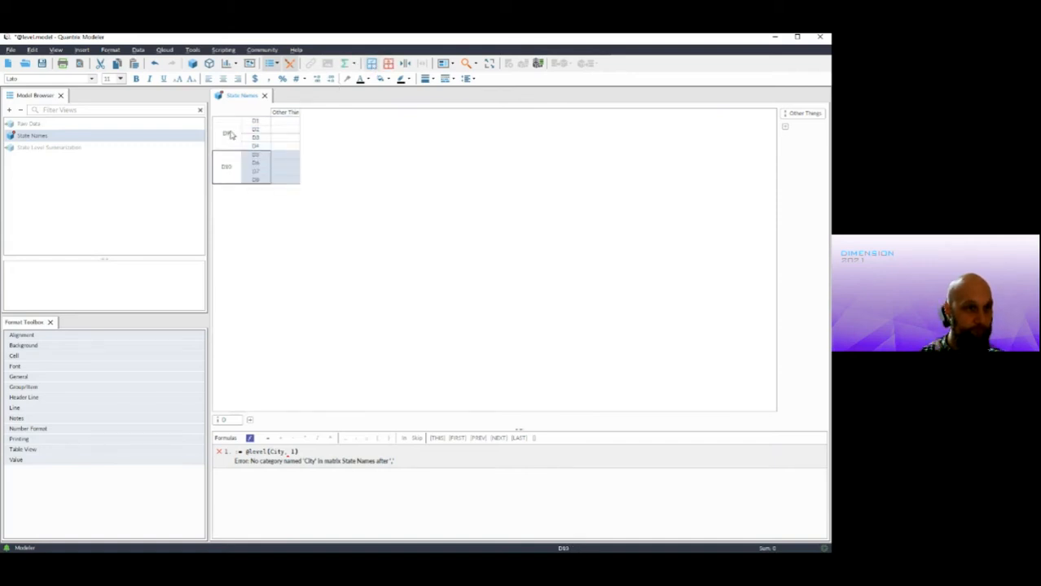
left_click_drag(230, 135, 232, 167)
left_click(371, 64)
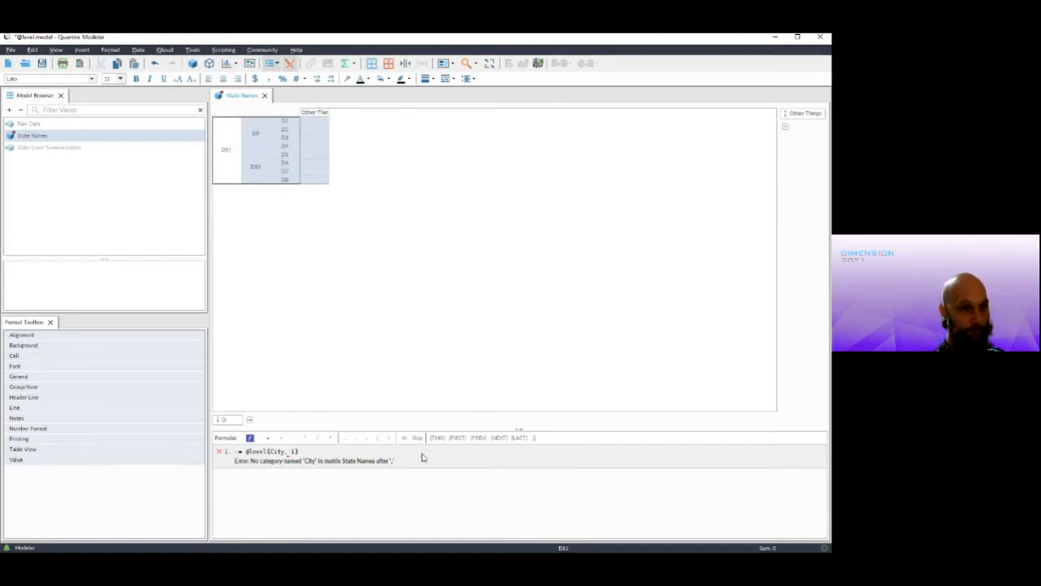
- Rename the State Names matrix's row category D as Hierarchy
left_click(321, 451)
double_click(283, 454)
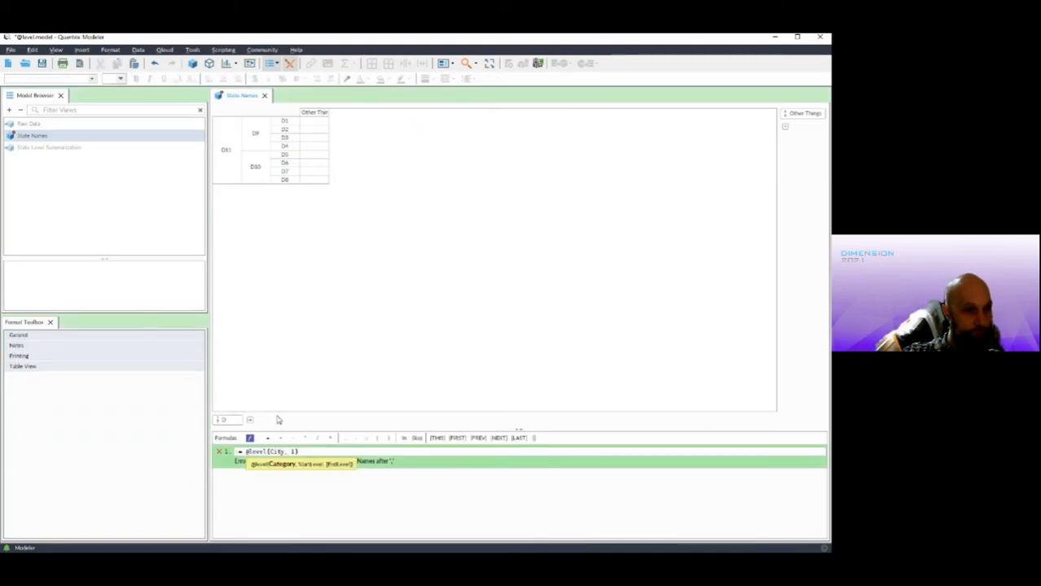
left_click(231, 423)
double_click(231, 422)
type("Hie")
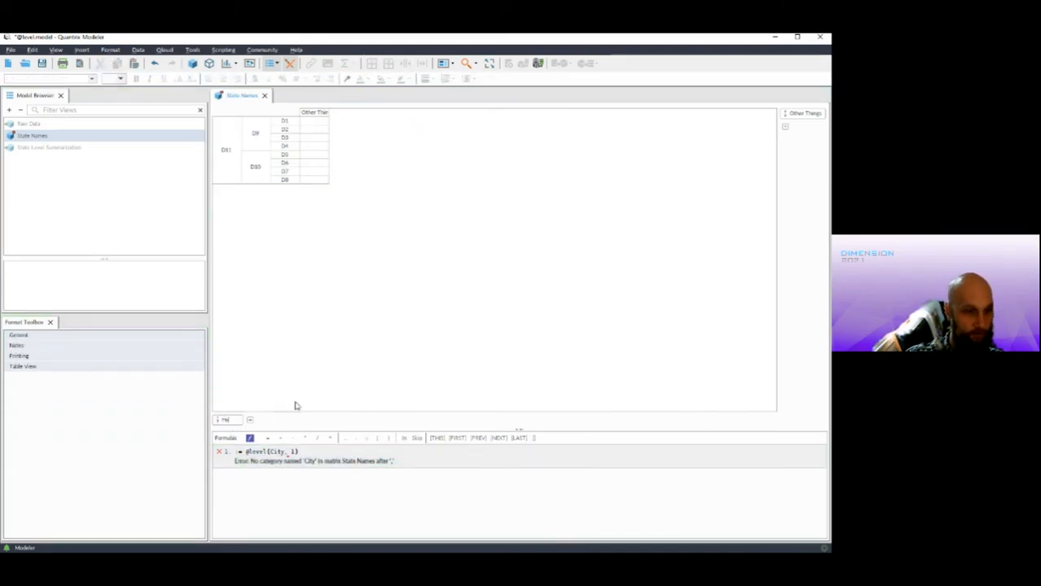
type("rarch")
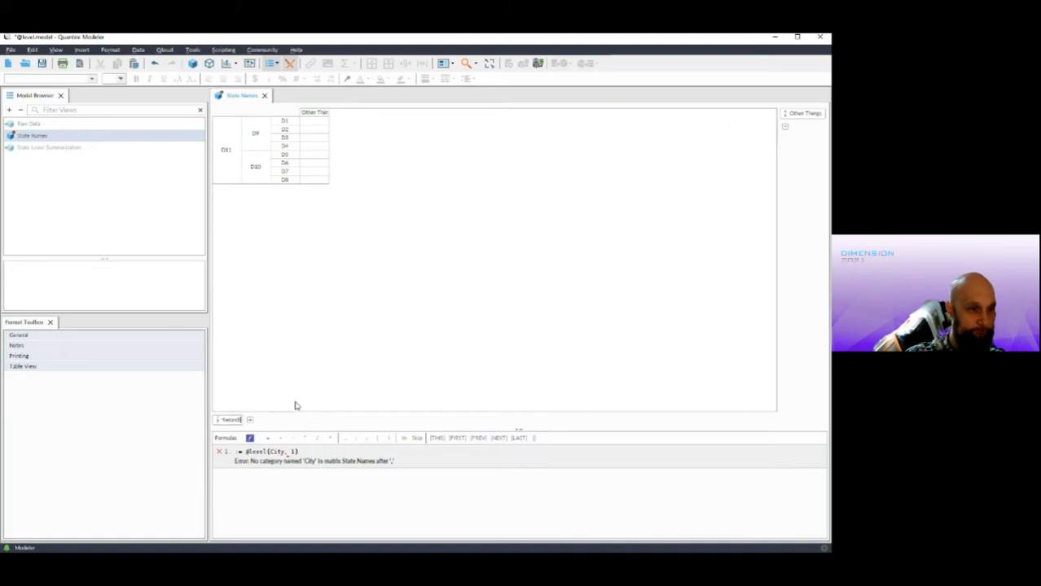
type("y")
key("Return")
double_click(281, 454)
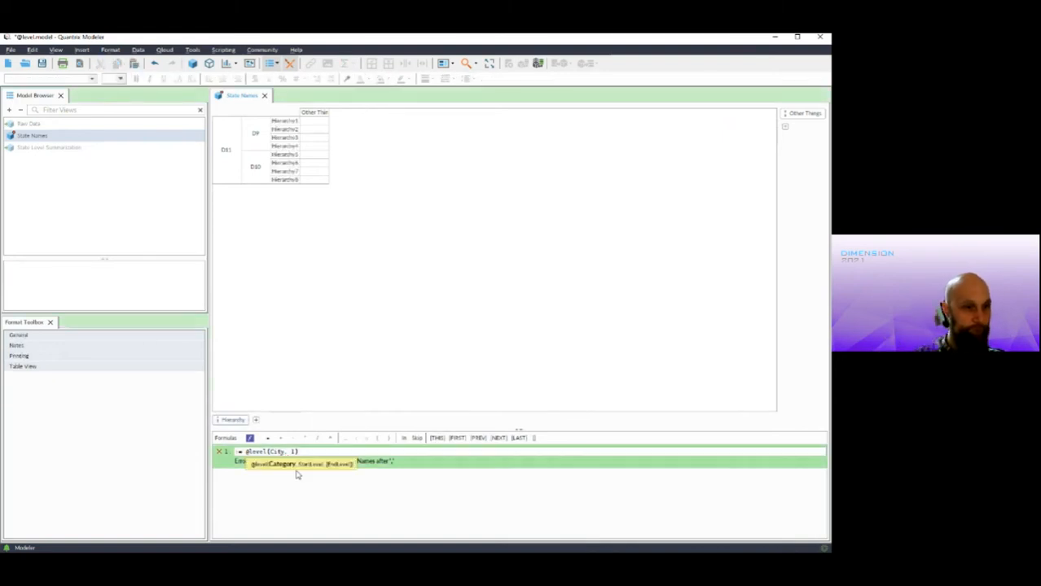
key("BackSpace")
type("Hie")
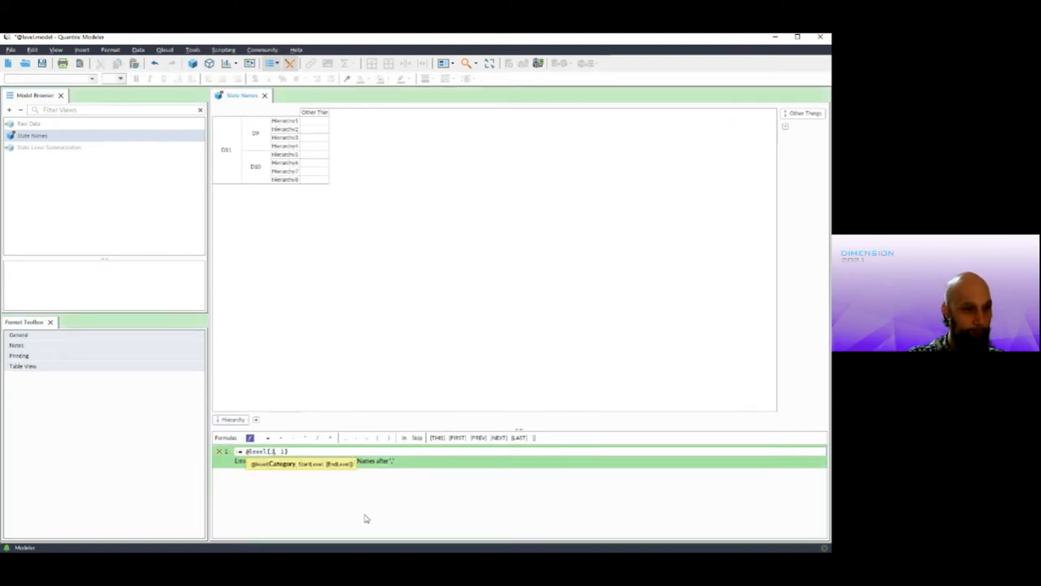
type("rarchy")
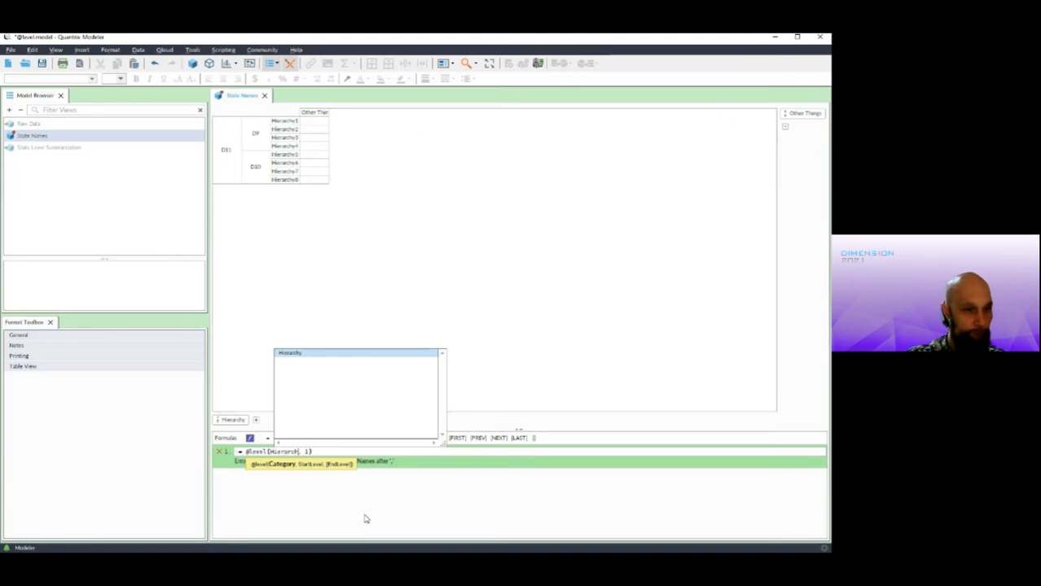
key("Return")
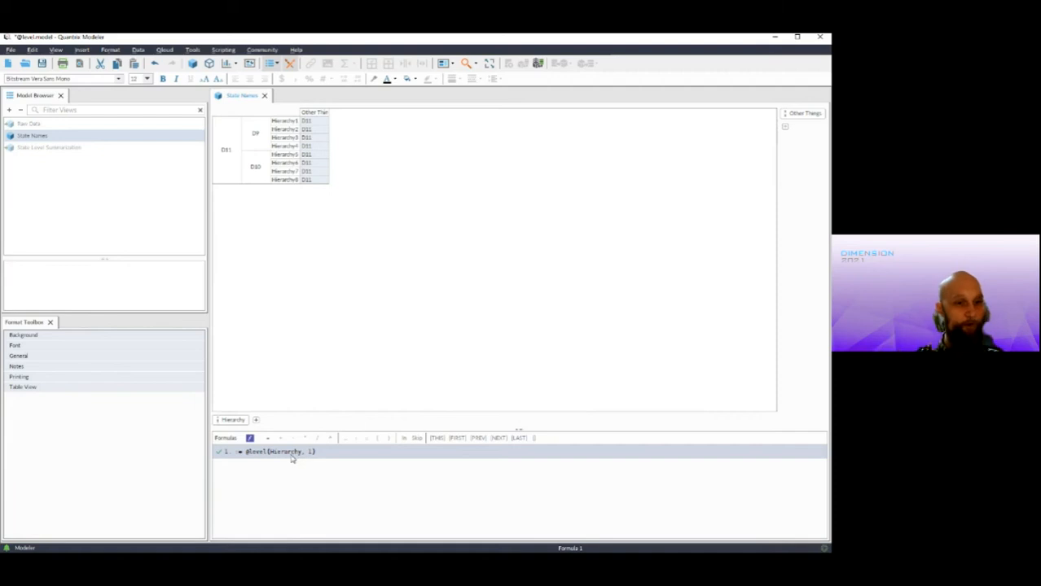
- Try enclosing the formula's Hierarchy category name in double quotes, and restore the unquoted name
left_click(273, 456)
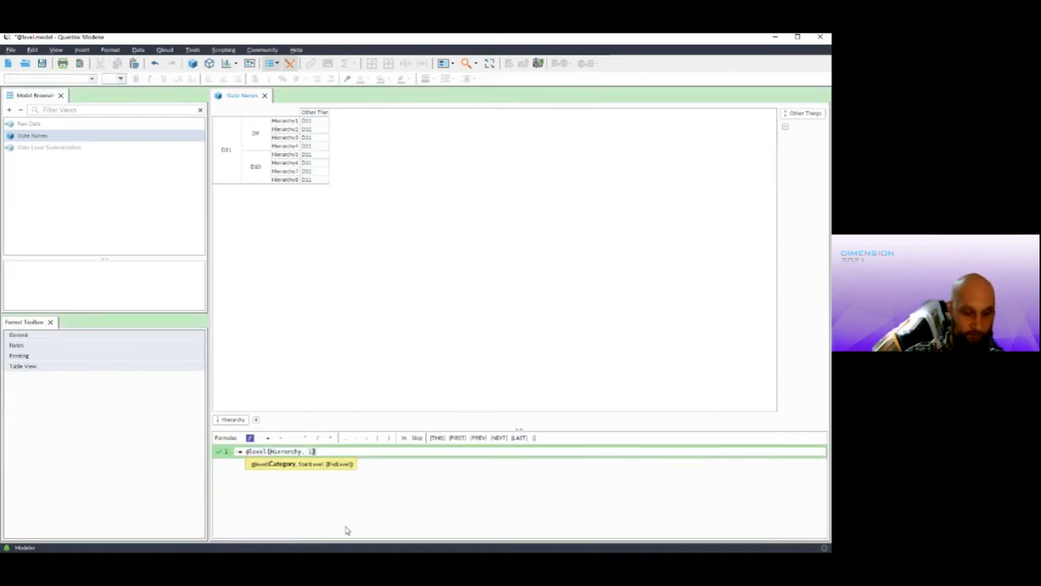
type("\"")
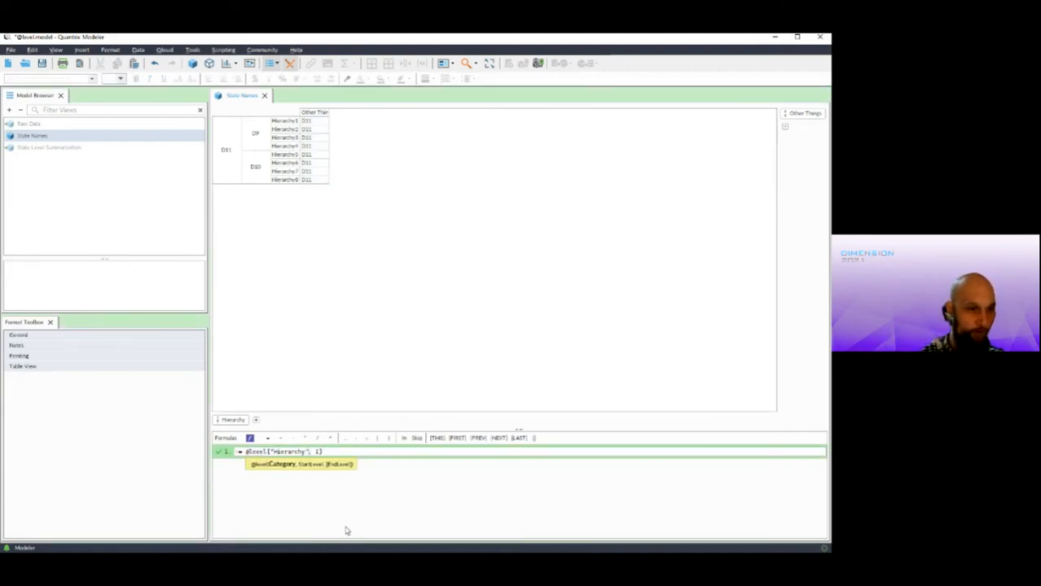
key("Return")
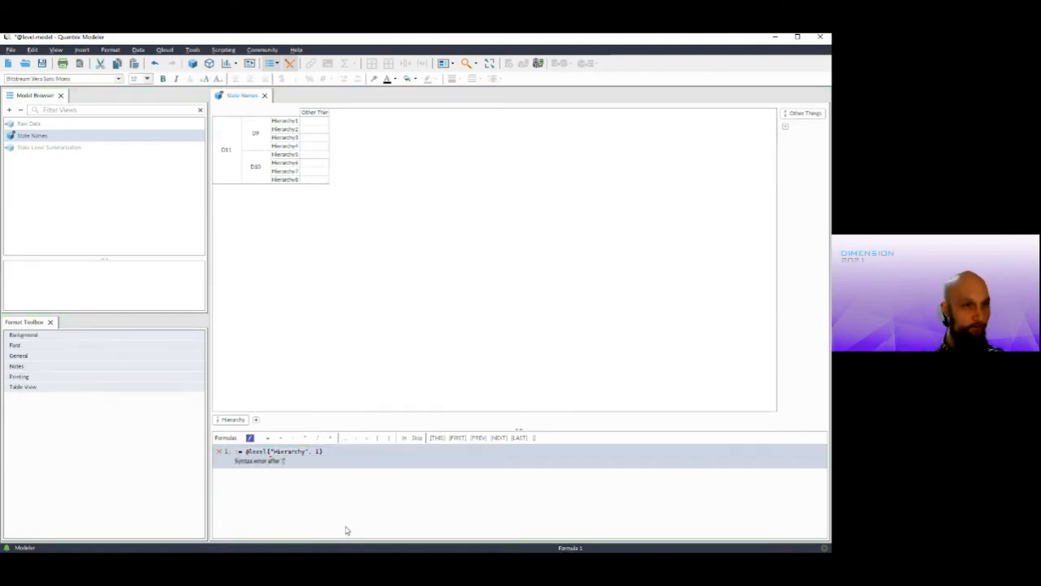
left_click(274, 452)
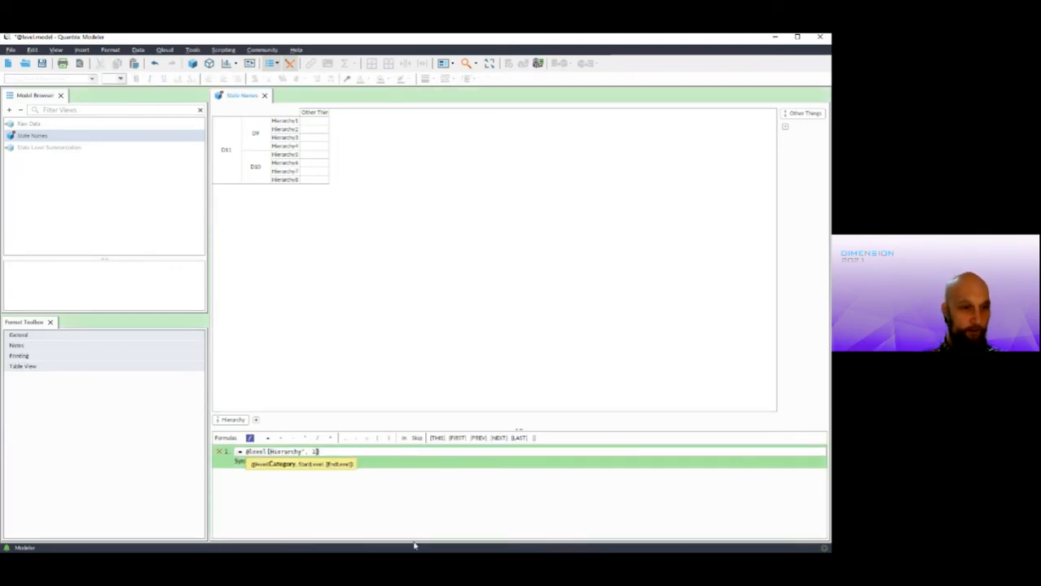
key("BackSpace")
key("Return")
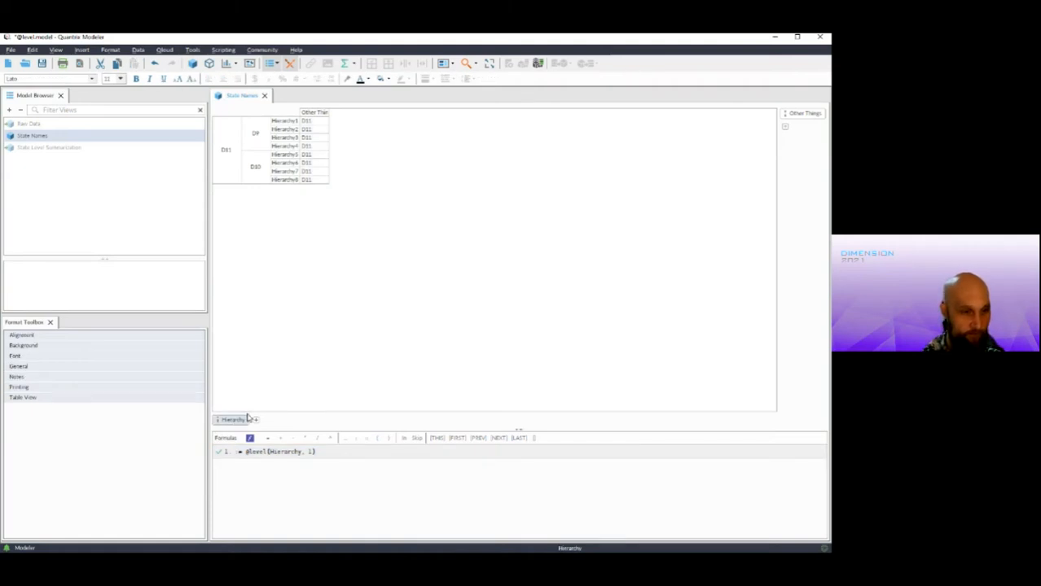
- Try renaming the Hierarchy category as 123, and undo the rename
type("123")
key("Return")
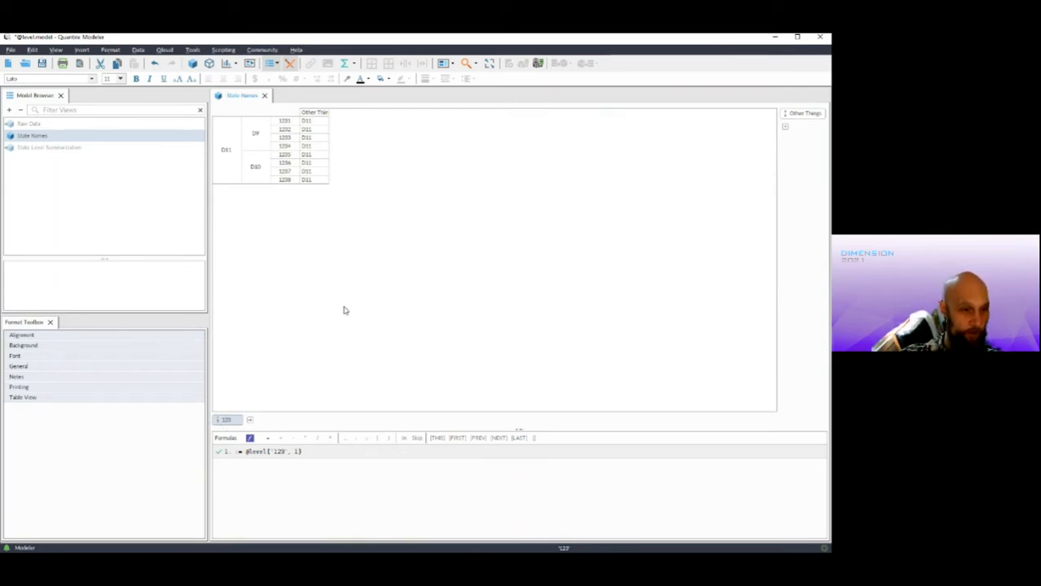
key("ctrl+z")
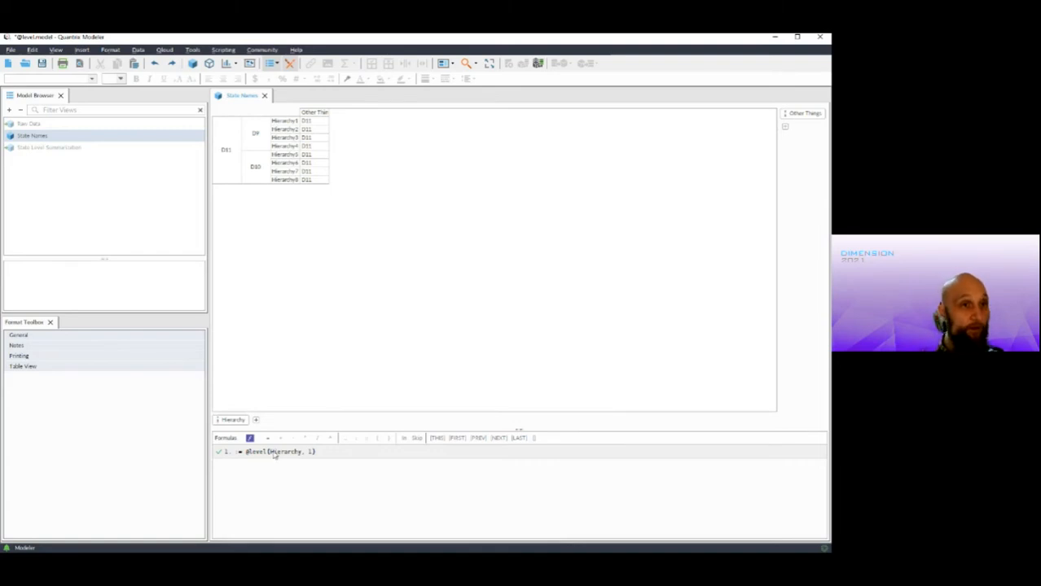
- Widen the column of Hierarchy item names slightly, and compare the items' formula results with their top-level group
left_click_drag(285, 125, 309, 123)
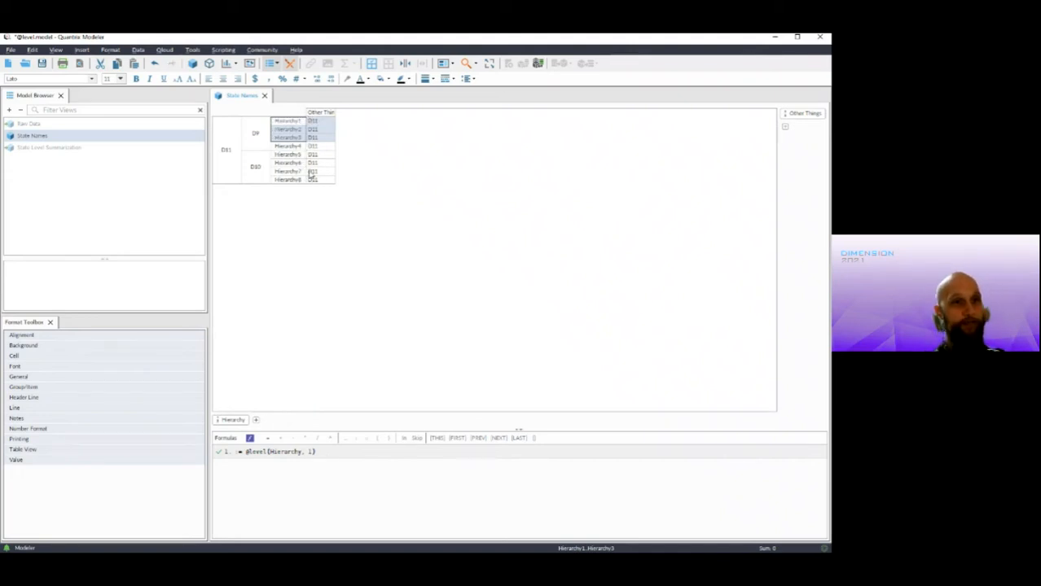
left_click_drag(321, 122, 322, 184)
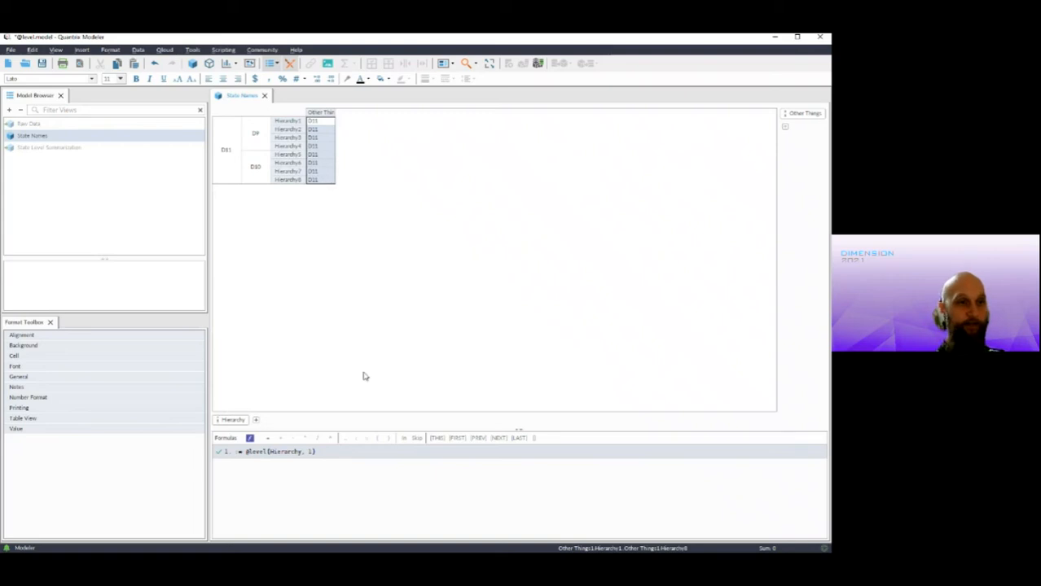
left_click(224, 159)
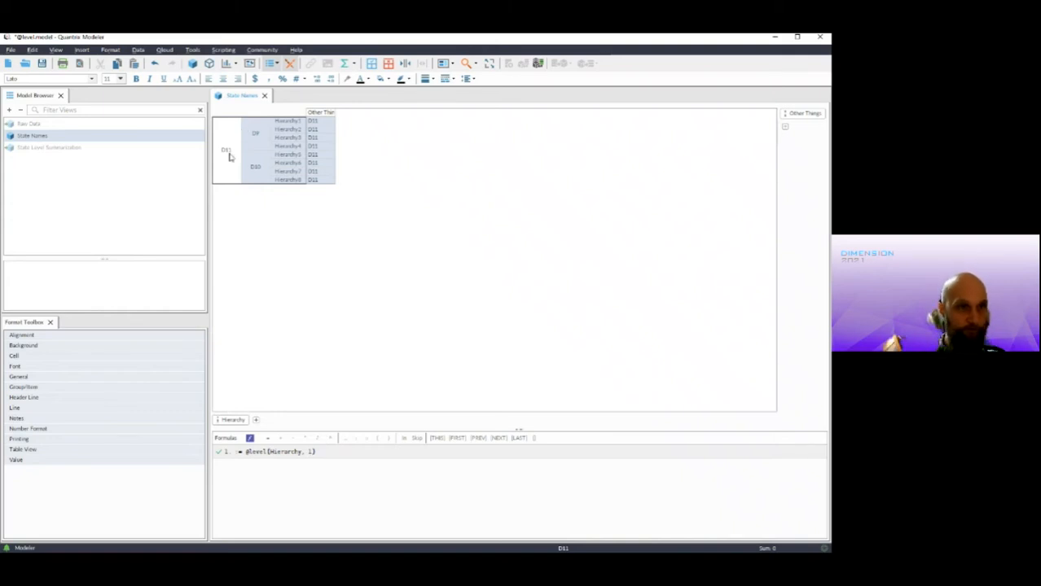
left_click(300, 129)
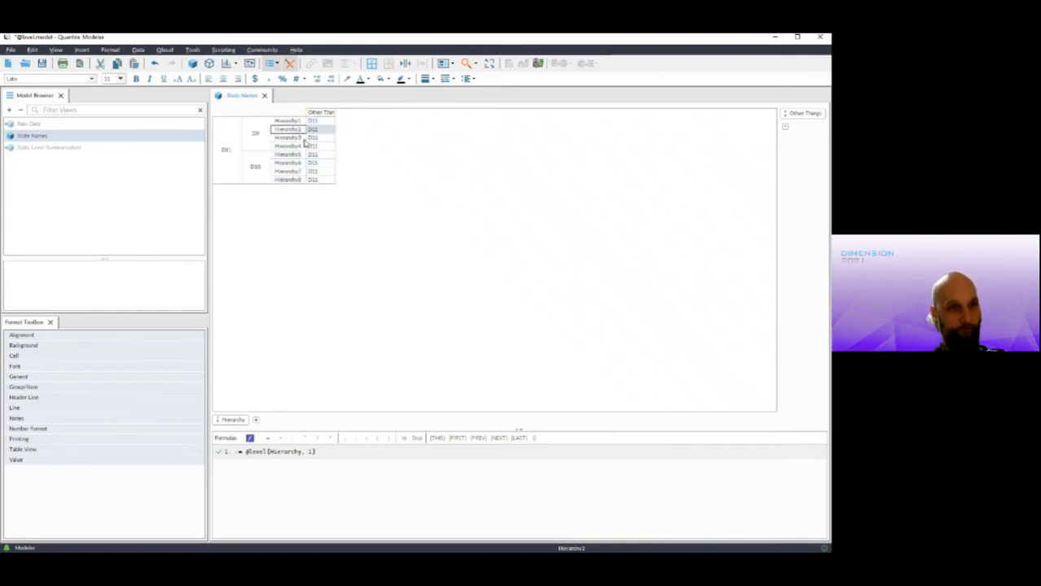
left_click(316, 138)
left_click(317, 147)
left_click(317, 155)
left_click(319, 163)
left_click(321, 179)
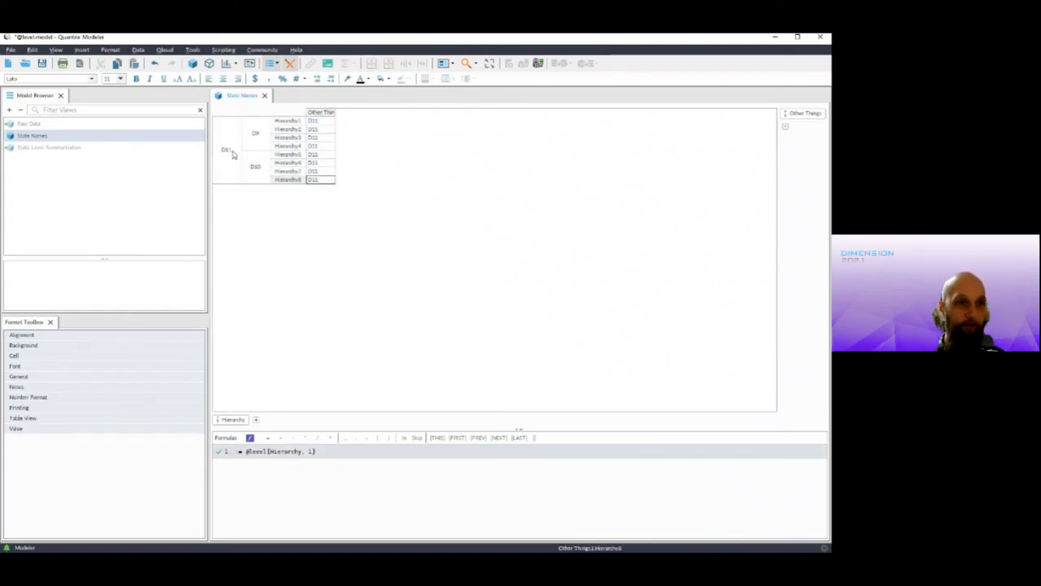
- Add a second top-level item below D11, name it D12, and check its formula result
left_click(232, 155)
key("Return")
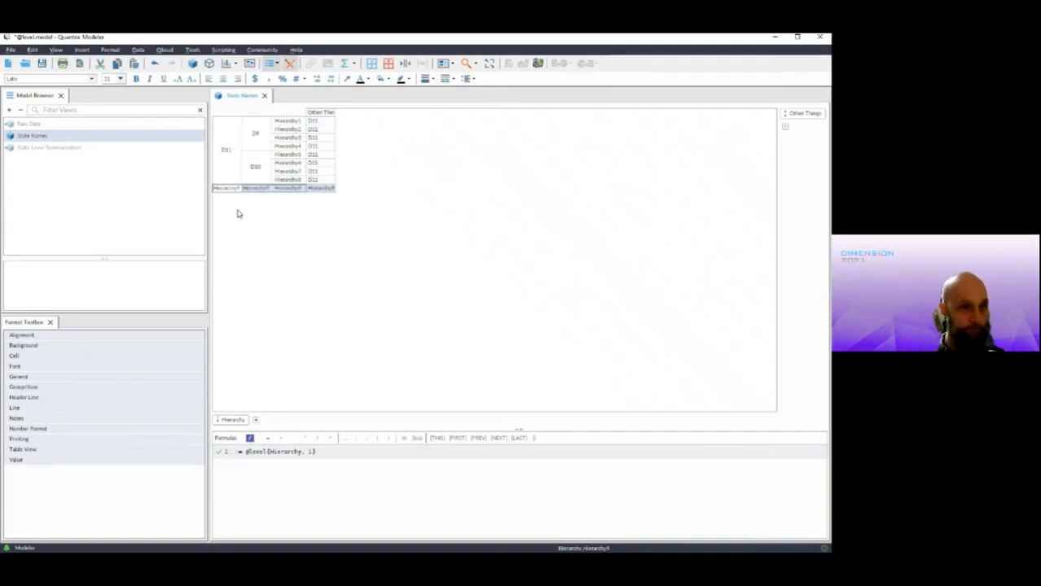
type("D")
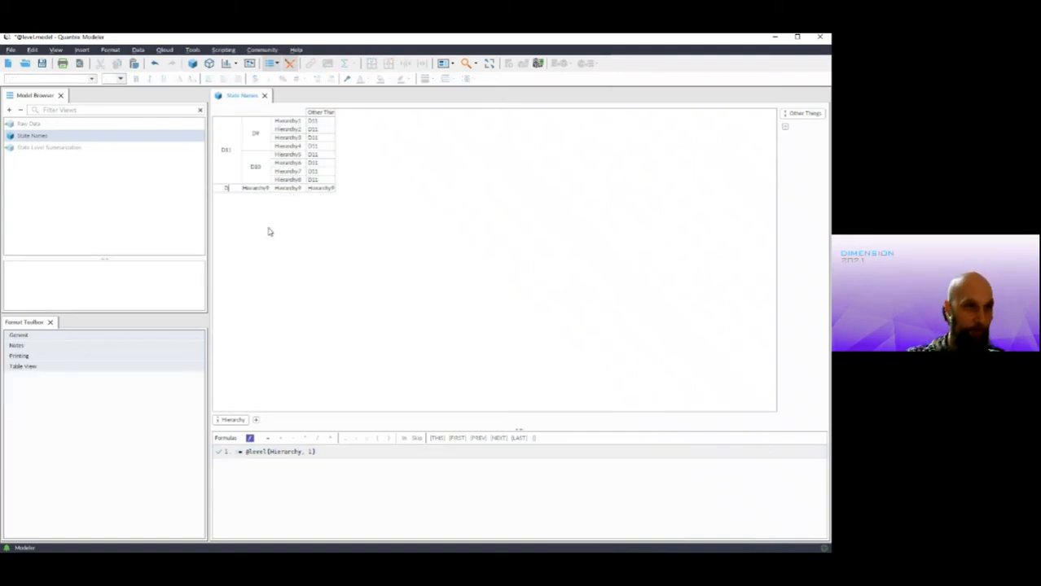
type("12")
key("Return")
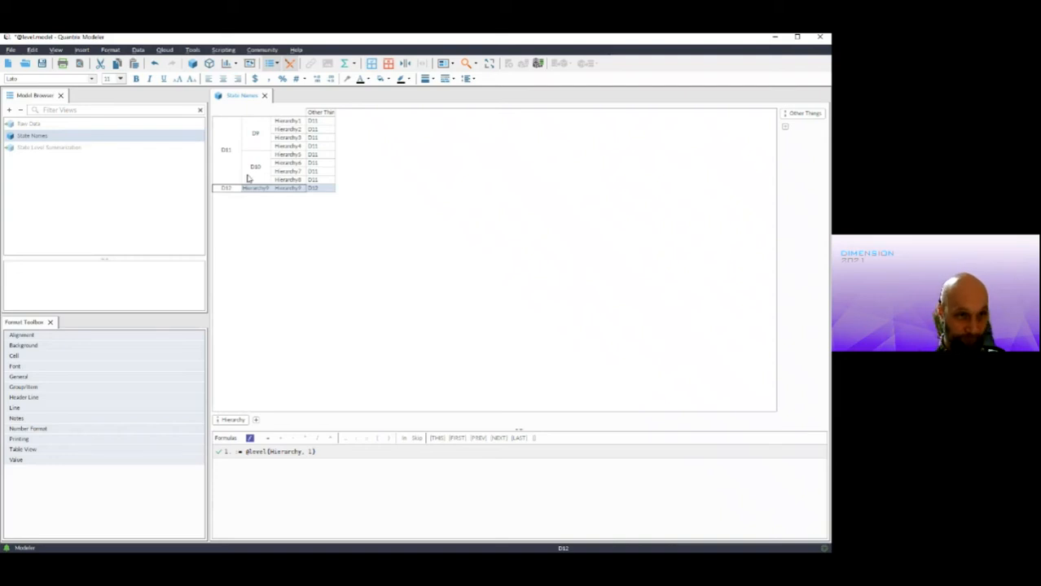
left_click(321, 190)
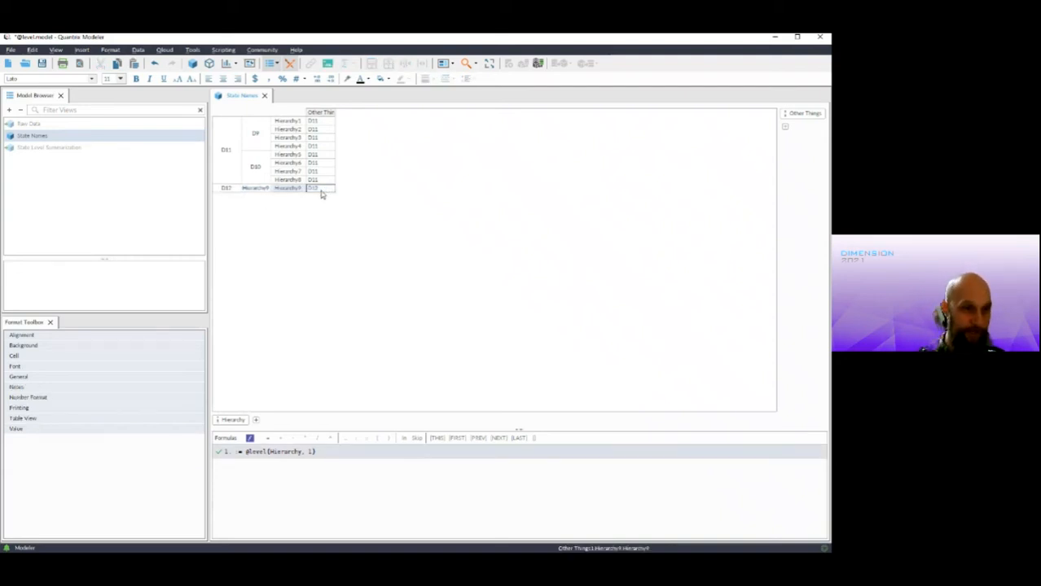
left_click(312, 452)
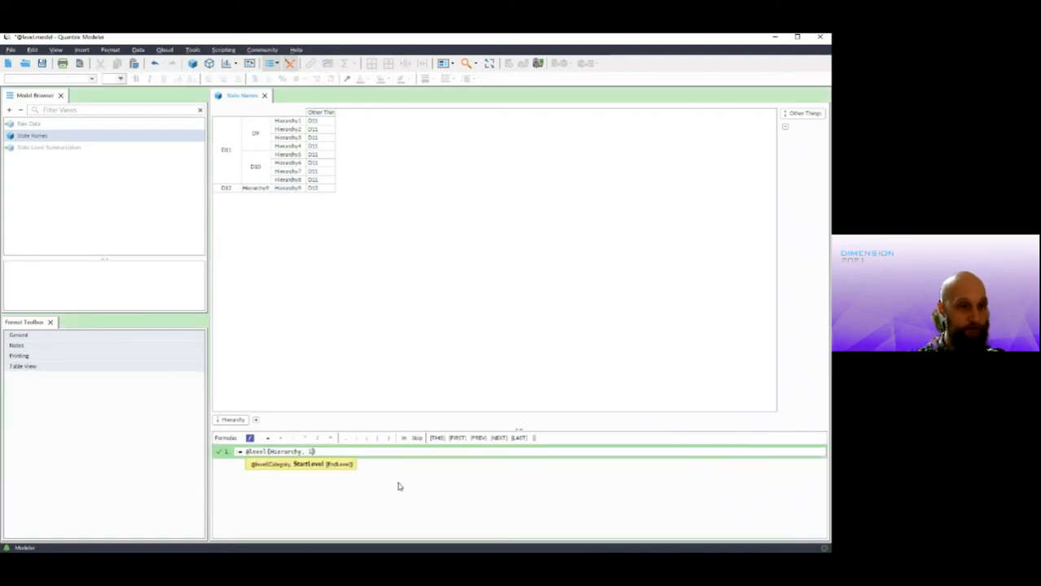
key("Return")
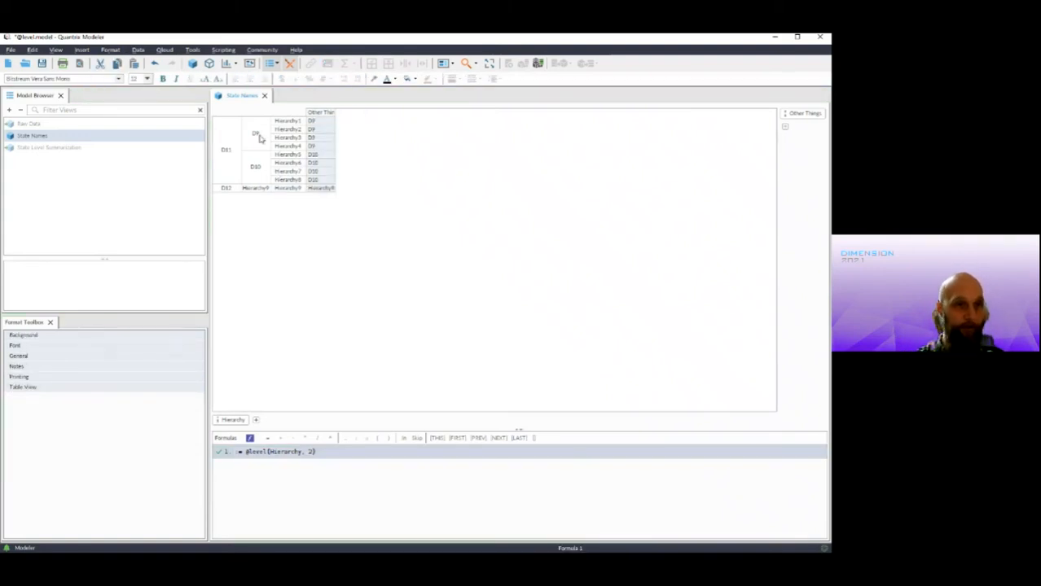
left_click(258, 138)
left_click(257, 163)
left_click(255, 189)
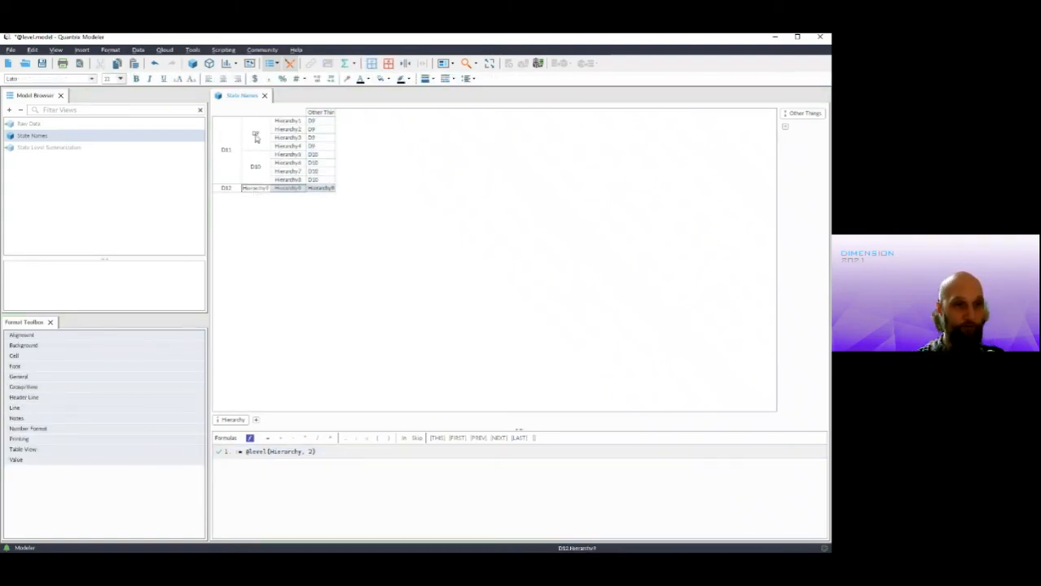
left_click(313, 453)
key("BackSpace")
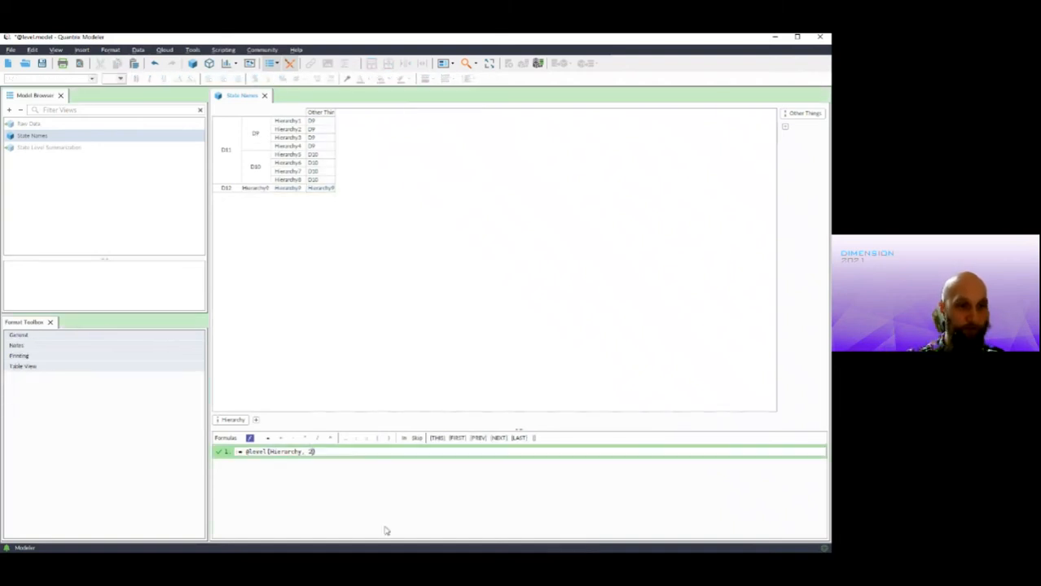
type("3")
key("Return")
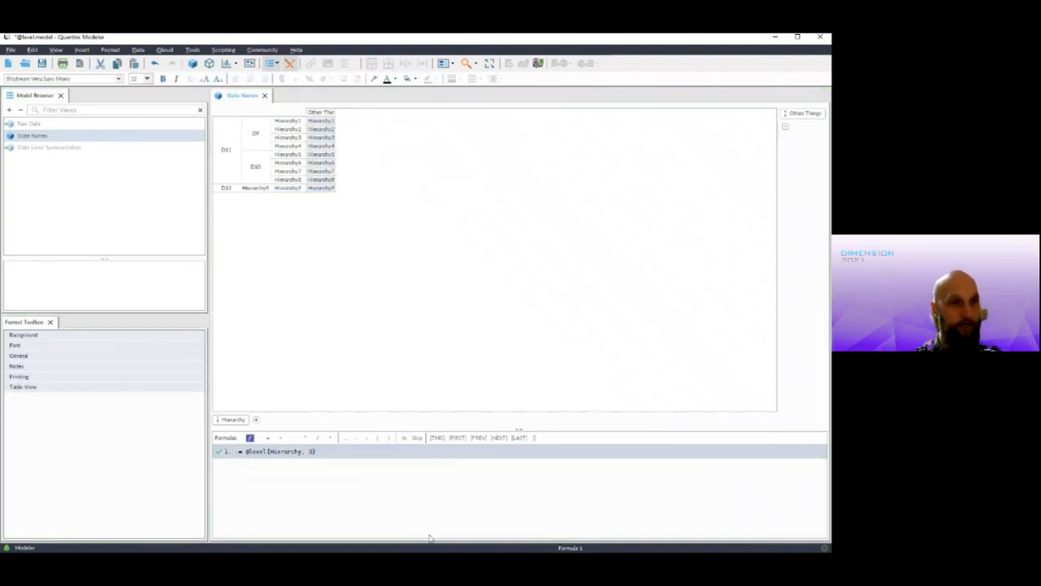
left_click(289, 122)
left_click(289, 155)
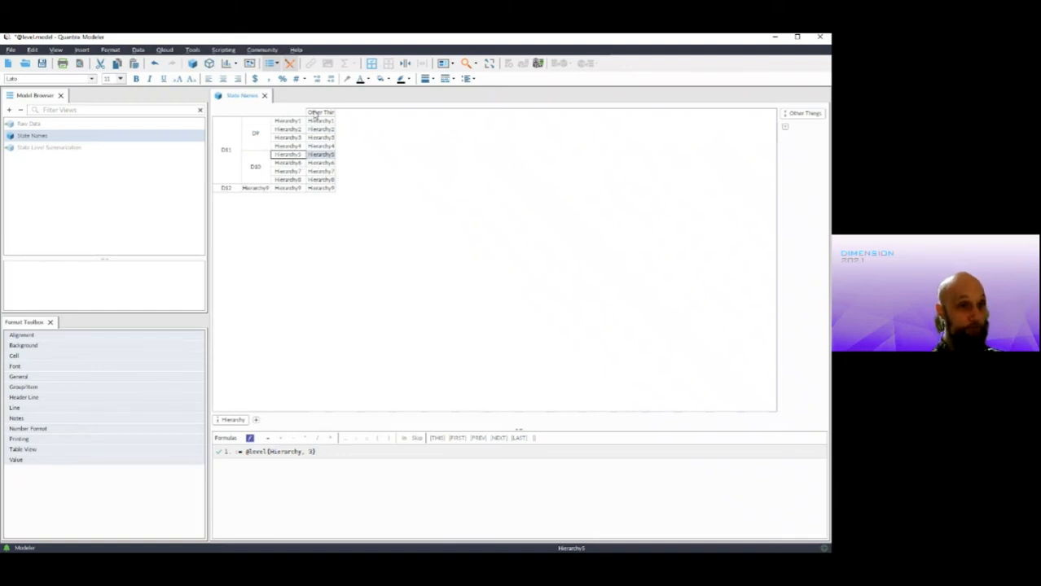
left_click_drag(333, 114, 379, 114)
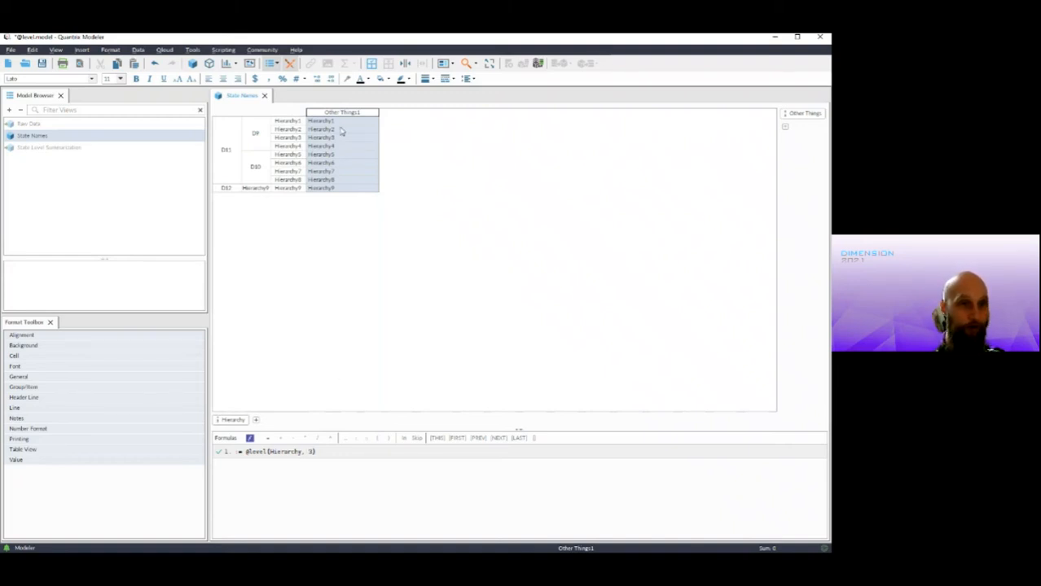
left_click_drag(379, 111, 365, 111)
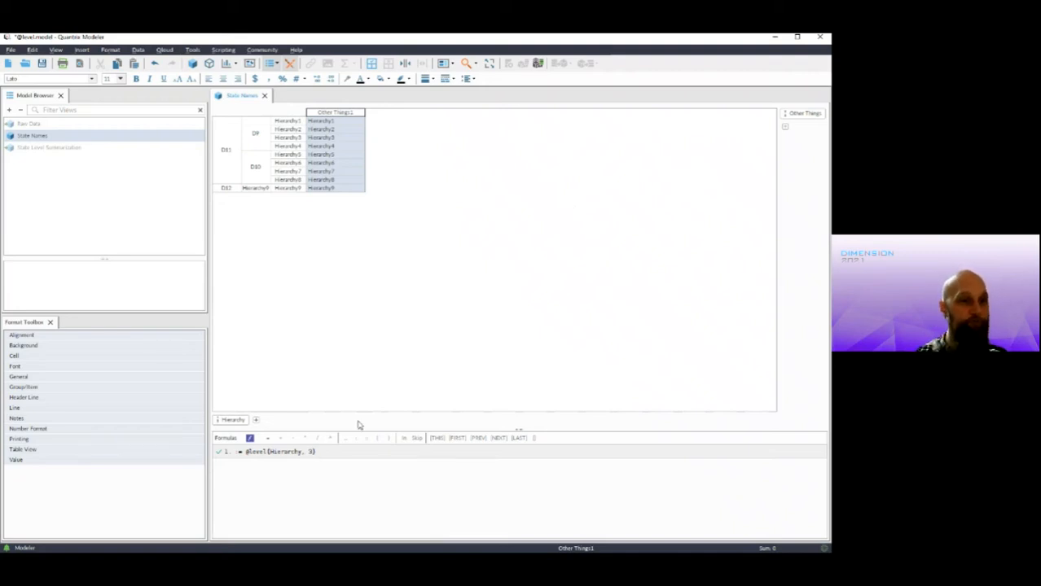
left_click(308, 454)
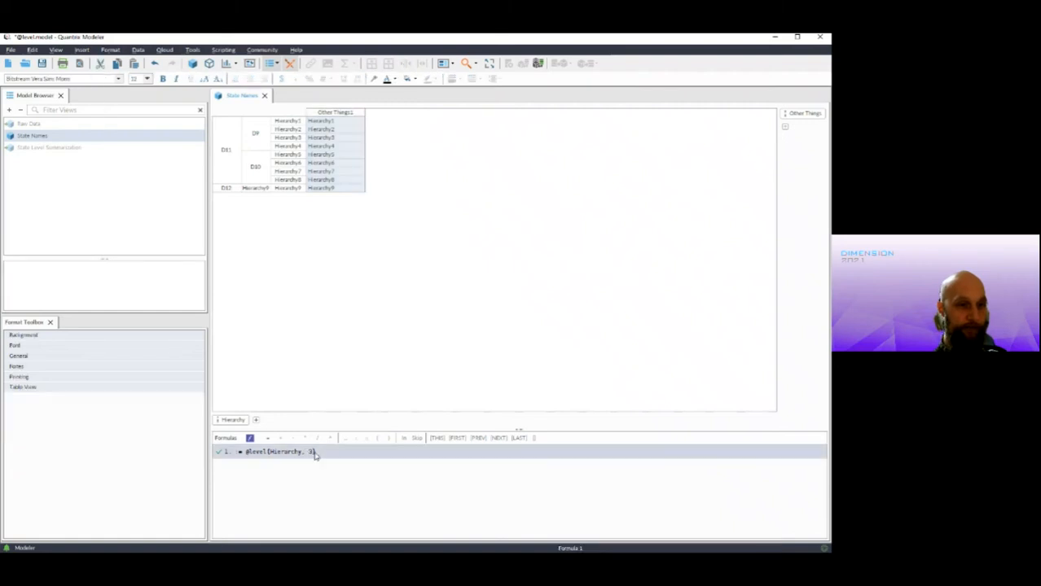
key("Delete")
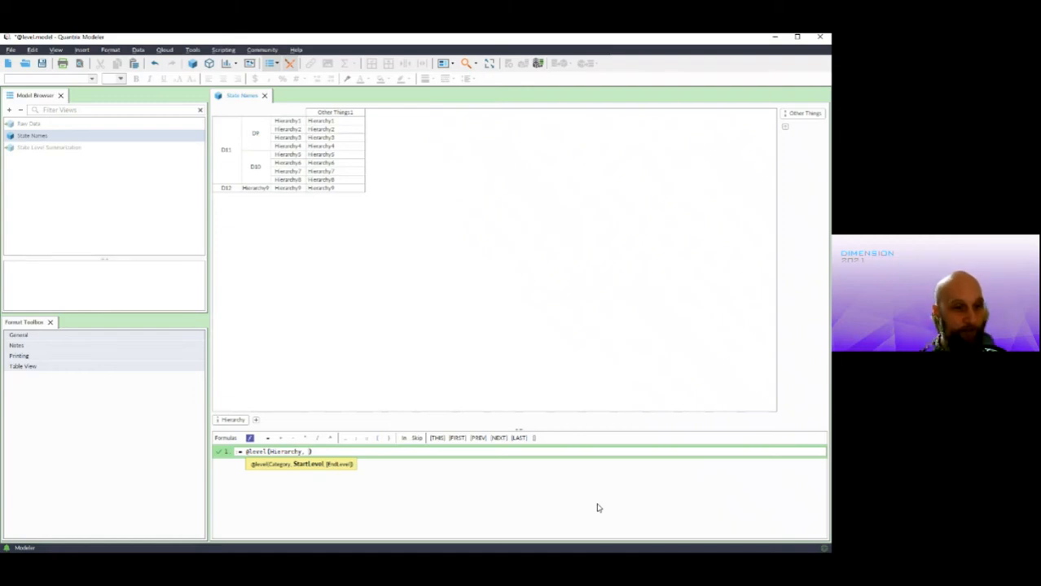
key("Return")
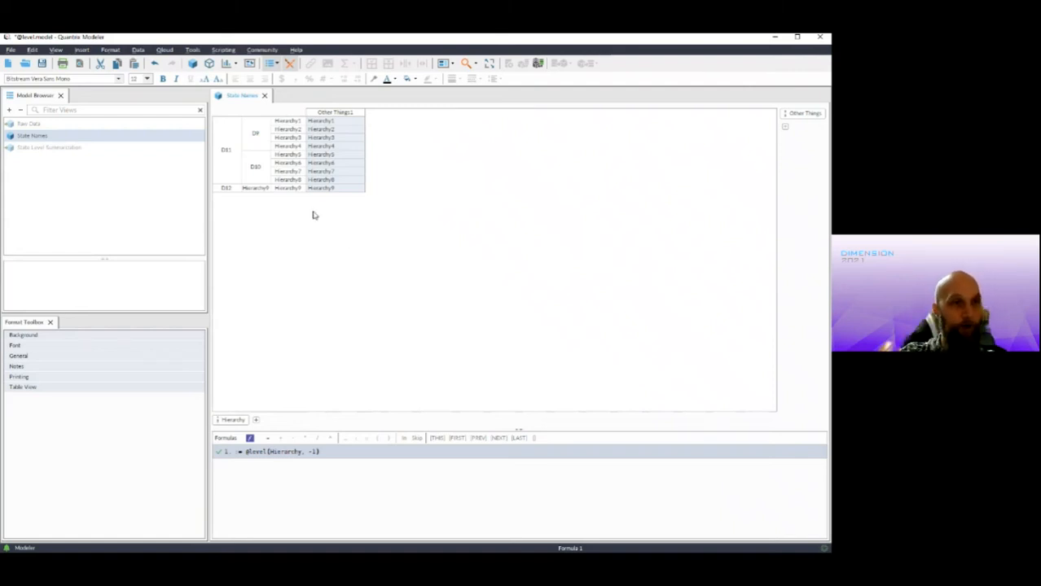
left_click(317, 454)
key("BackSpace")
type("2")
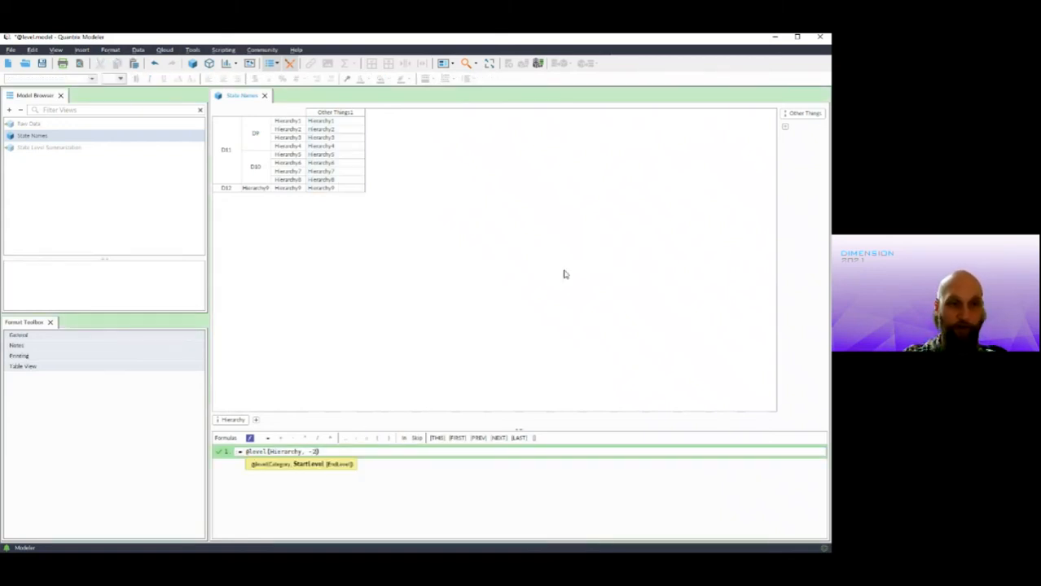
key("Return")
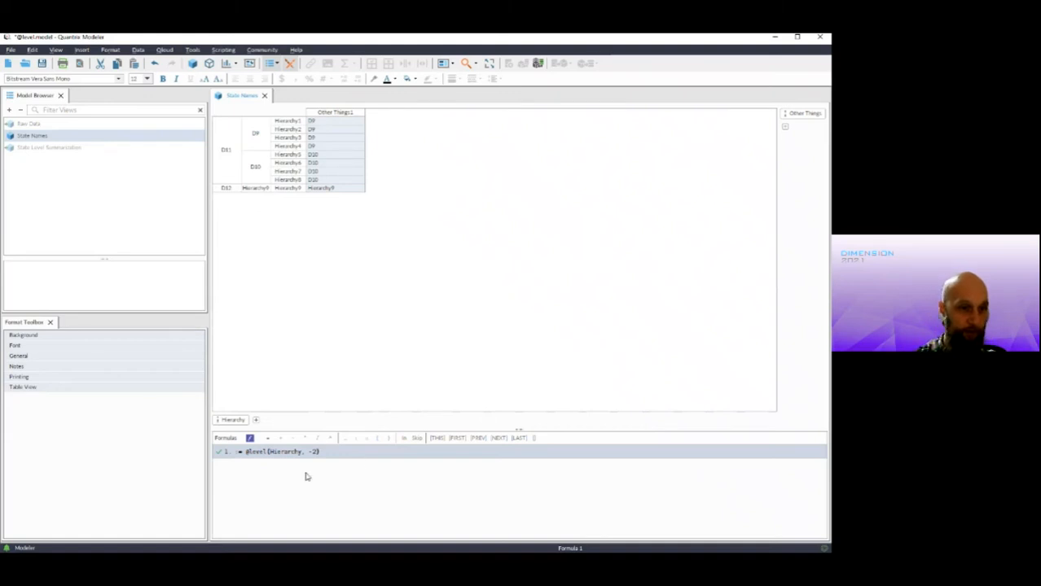
left_click(321, 455)
key("BackSpace")
type("3")
key("Return")
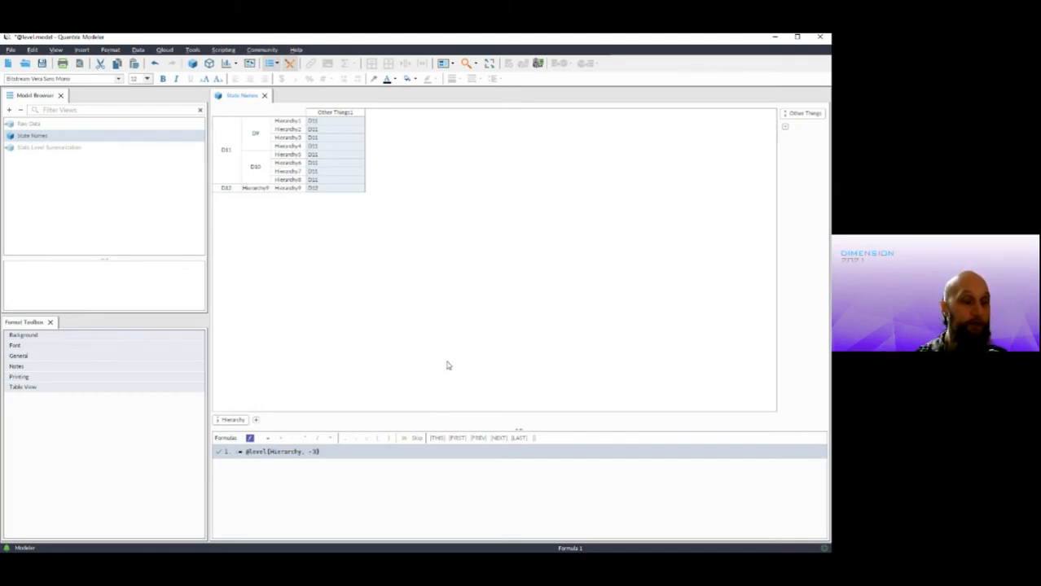
left_click(289, 121)
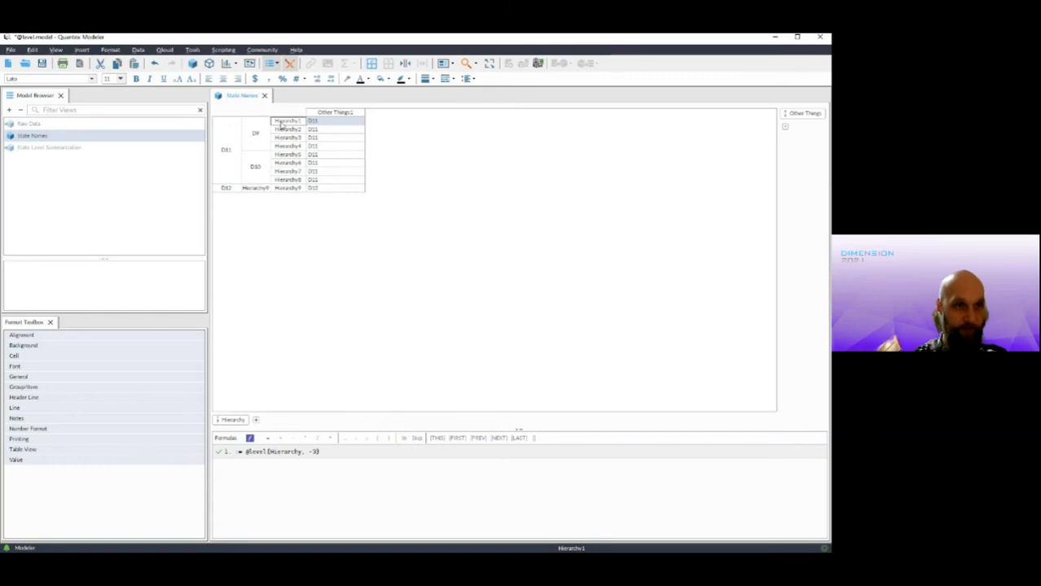
left_click(320, 454)
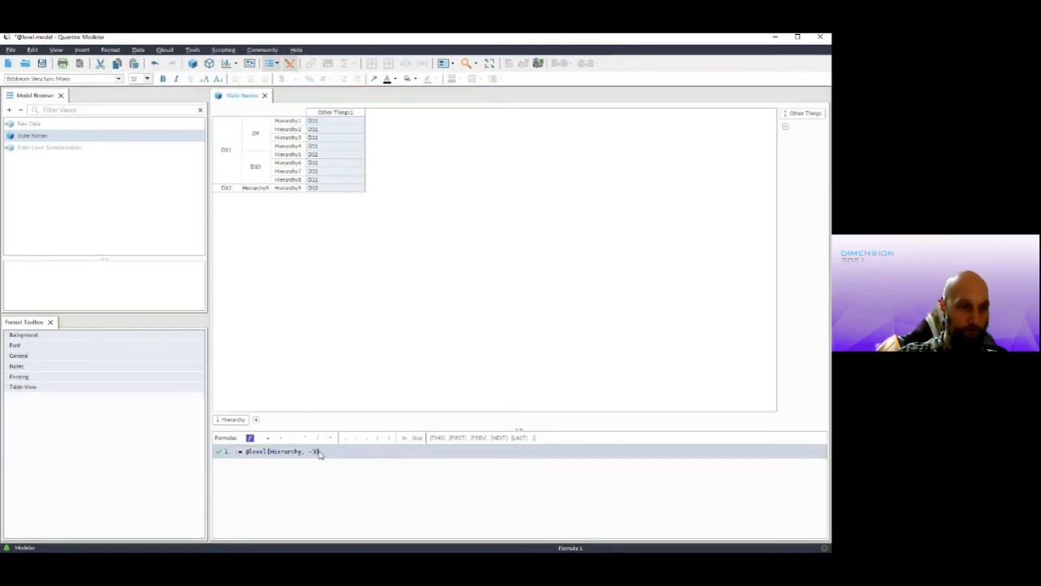
left_click(317, 452)
key("BackSpace")
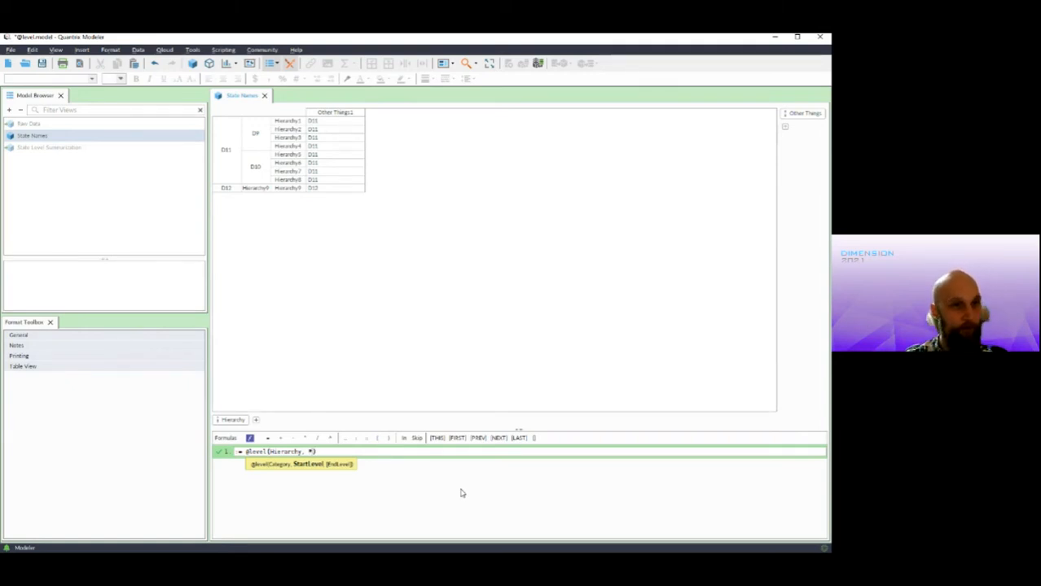
key("Return")
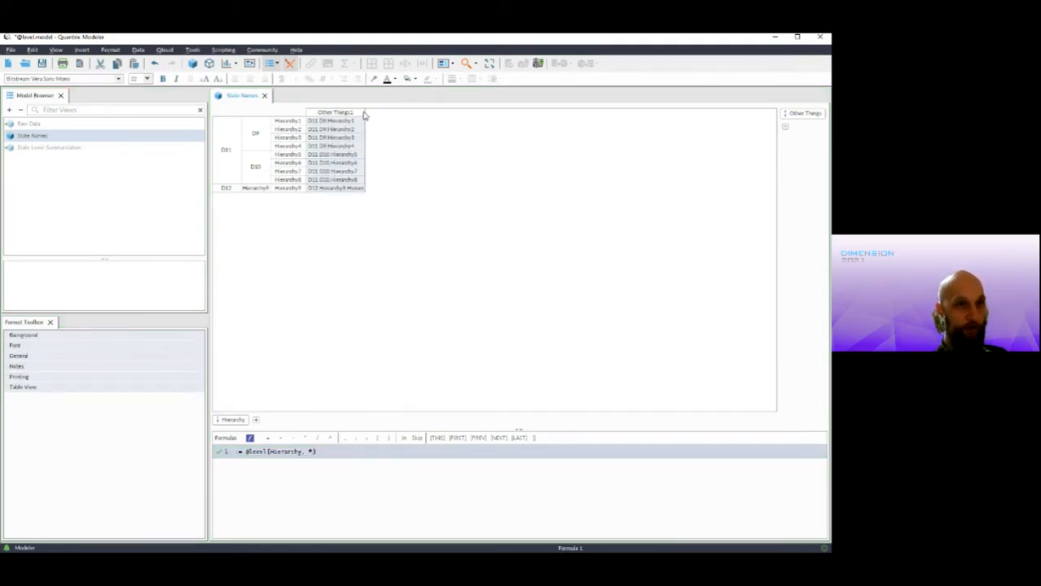
left_click_drag(364, 111, 394, 112)
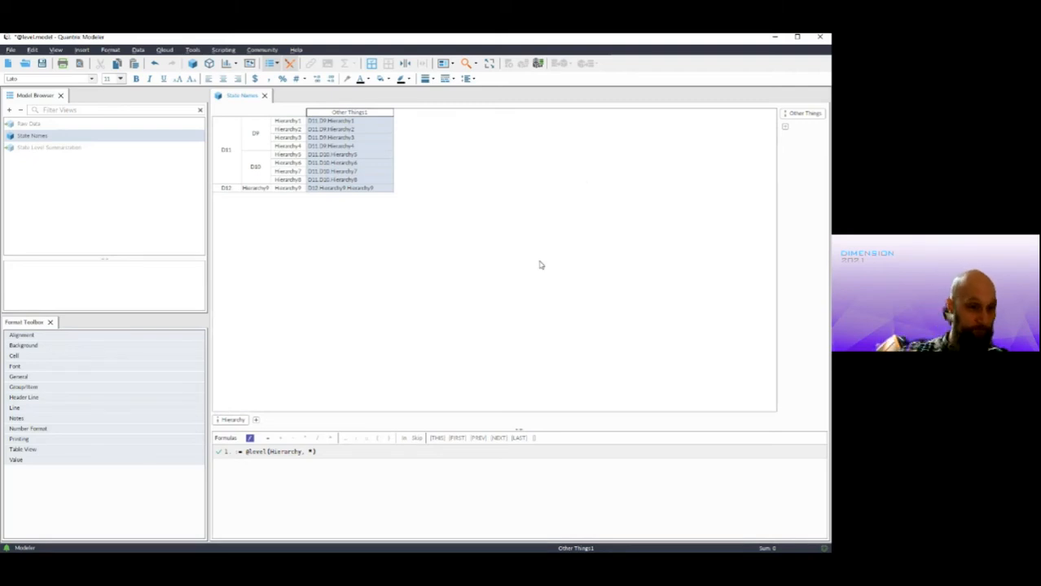
left_click(315, 453)
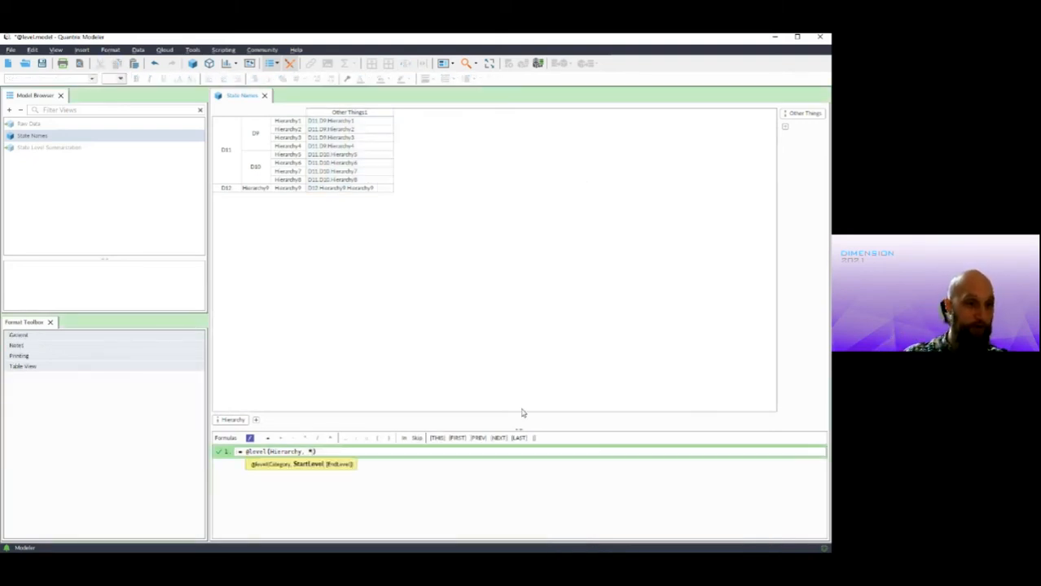
key("BackSpace")
type("1, 2")
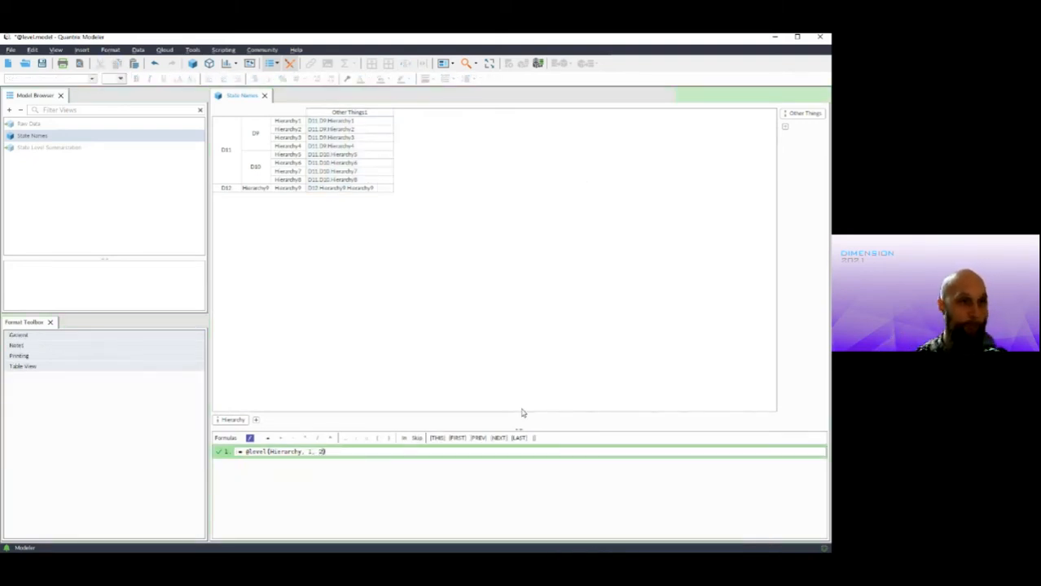
key("Return")
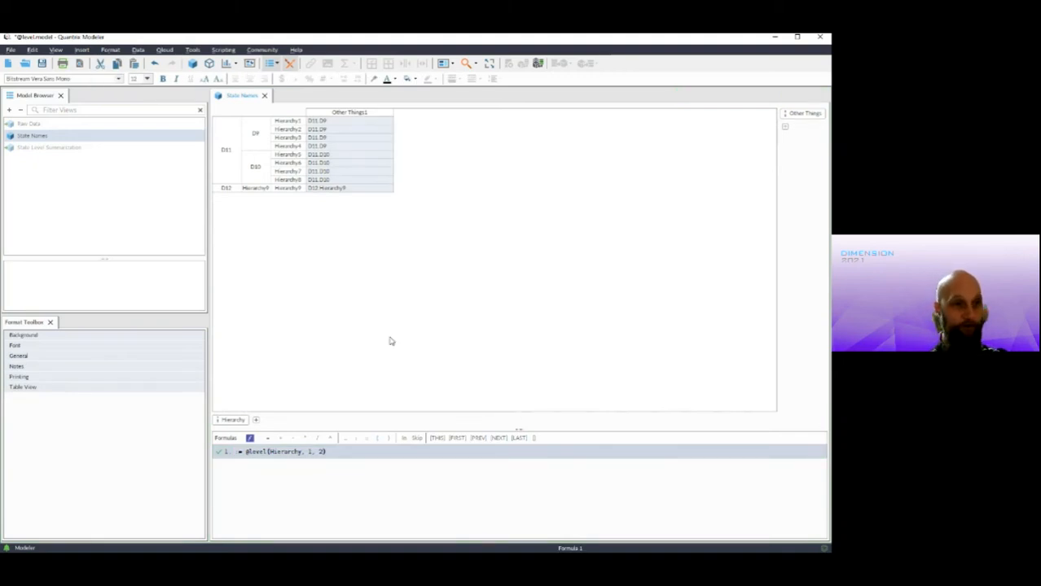
left_click(225, 153)
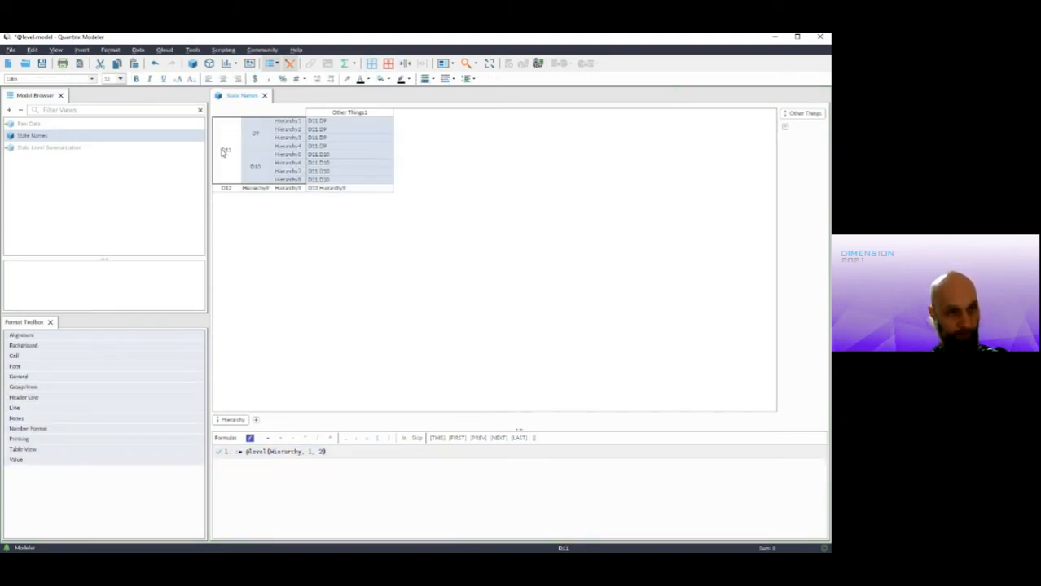
left_click(253, 140)
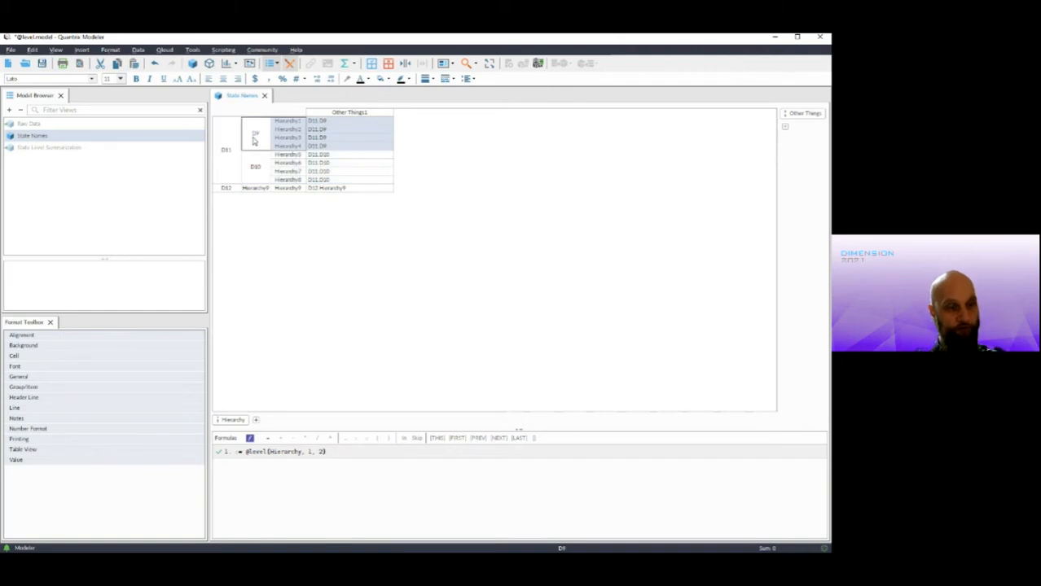
left_click(324, 452)
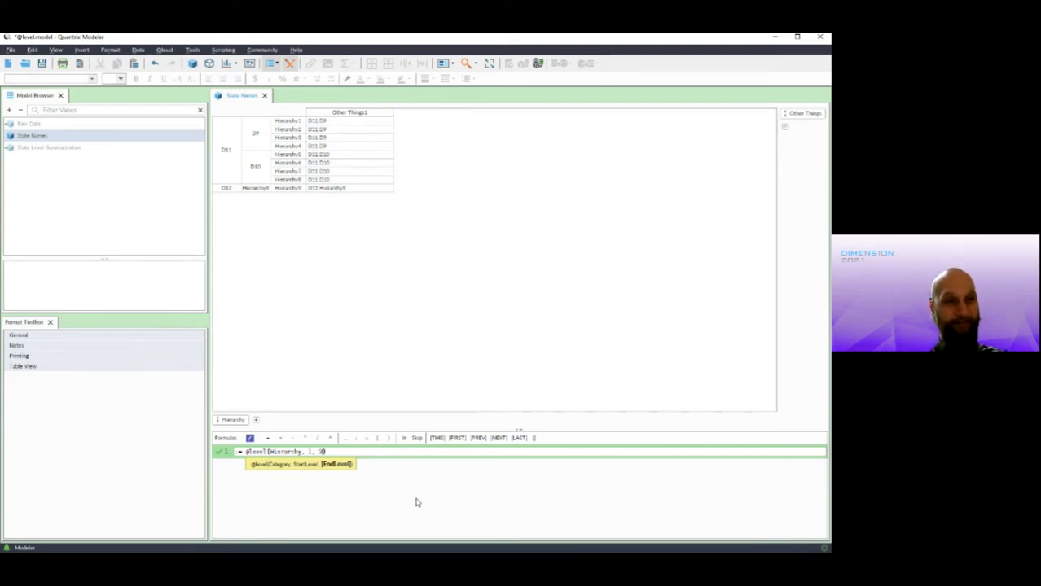
key("Return")
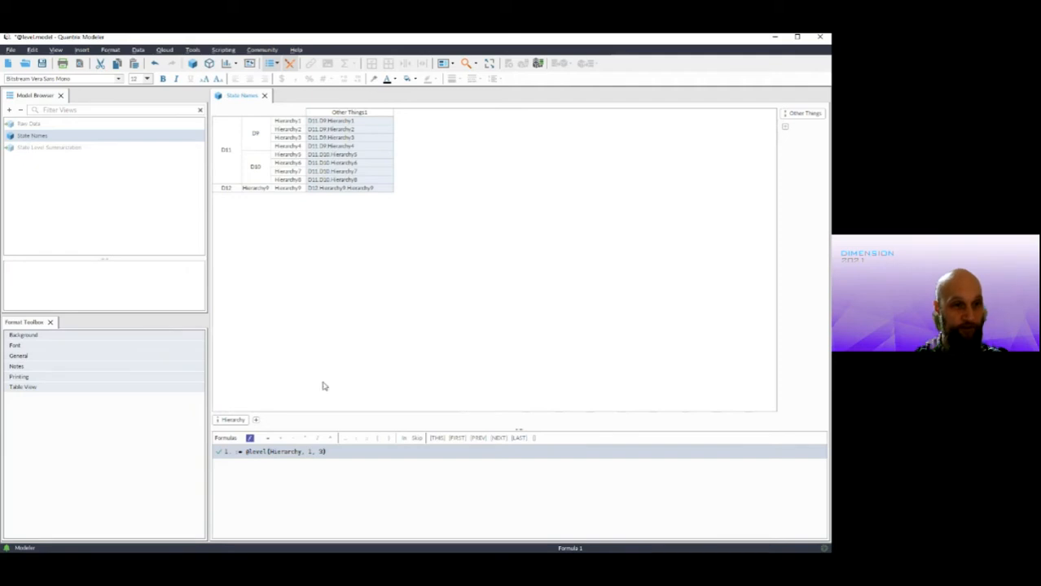
left_click(226, 147)
left_click(254, 135)
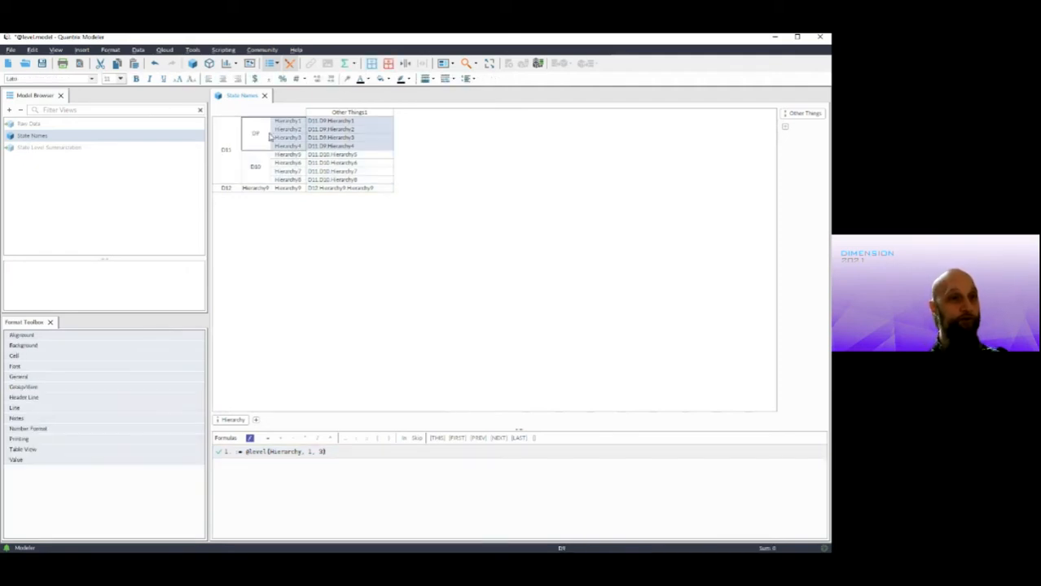
left_click(309, 452)
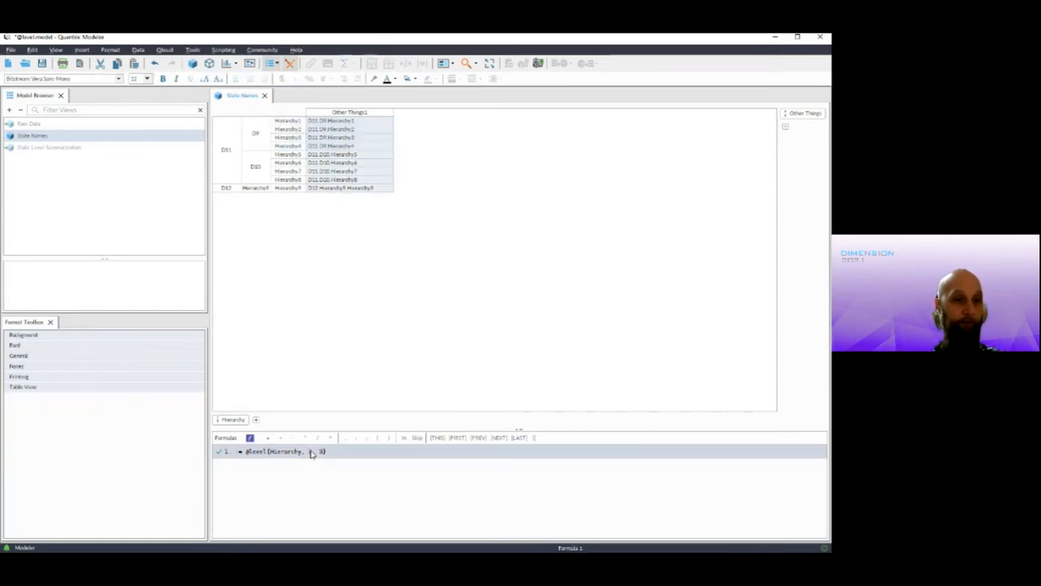
key("BackSpace")
type("2")
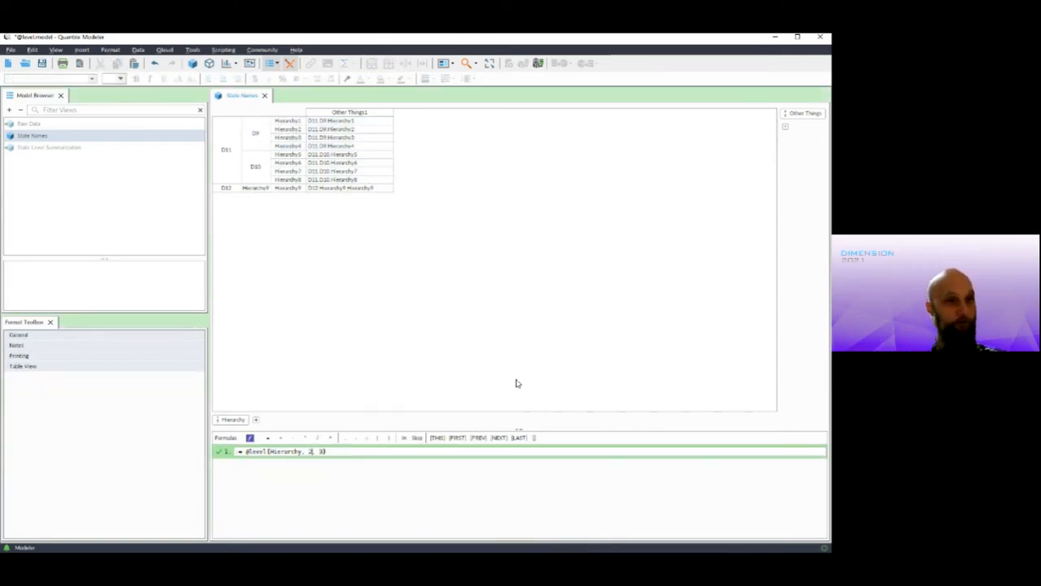
key("Return")
left_click(289, 130)
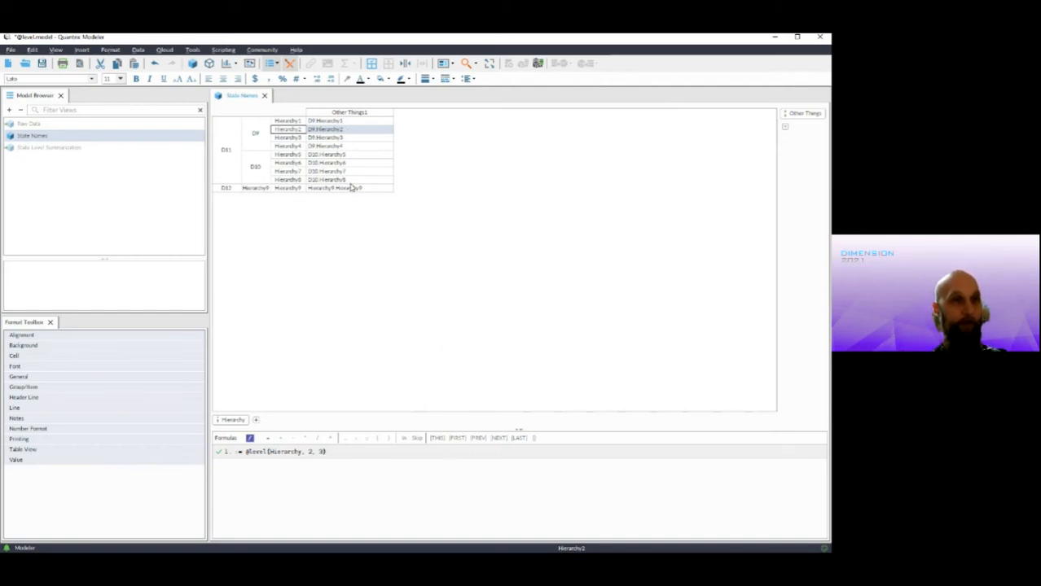
left_click(288, 165)
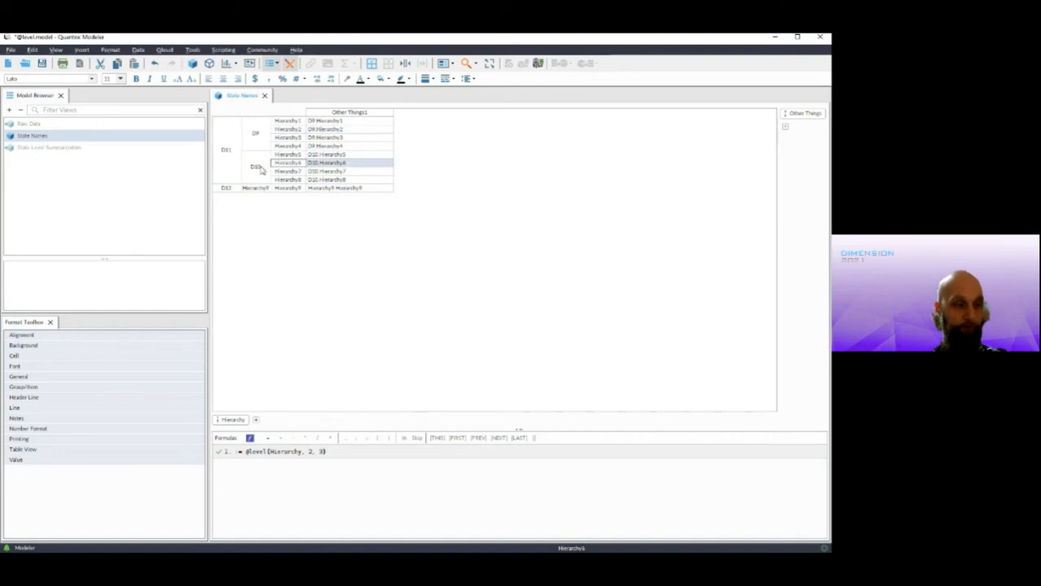
left_click(258, 167)
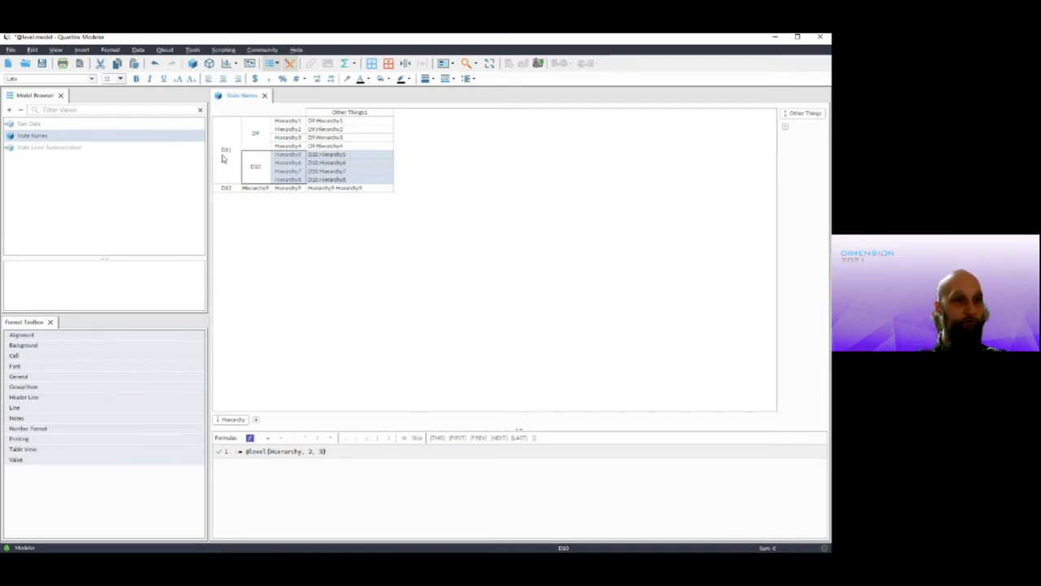
- Group D11 and D12 under a new top-level group, and check which levels the formula returns using D11 and D9
left_click_drag(225, 160, 226, 209)
left_click(226, 209)
left_click(229, 171)
left_click_drag(228, 170, 226, 192)
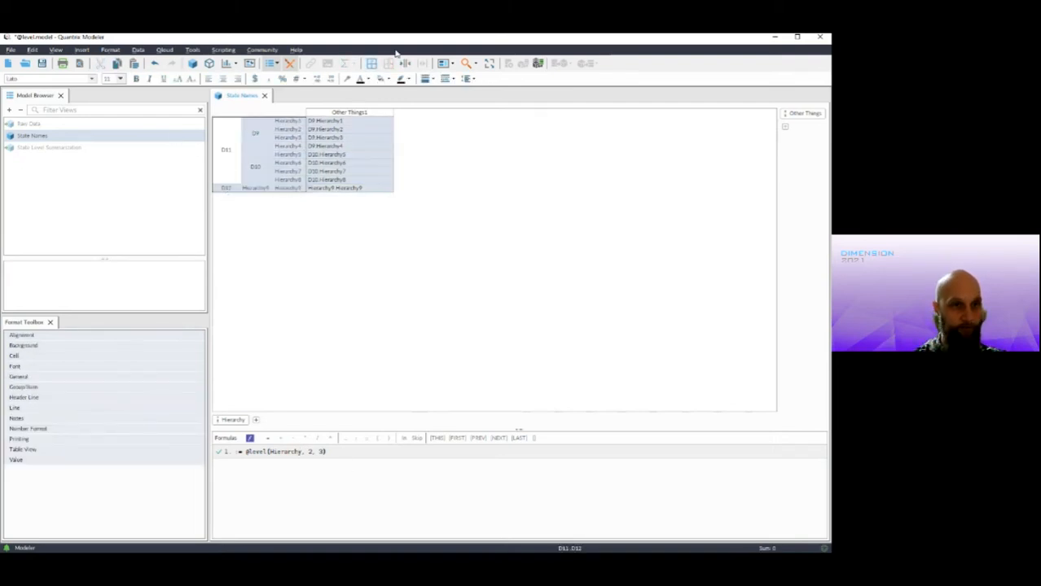
left_click(371, 64)
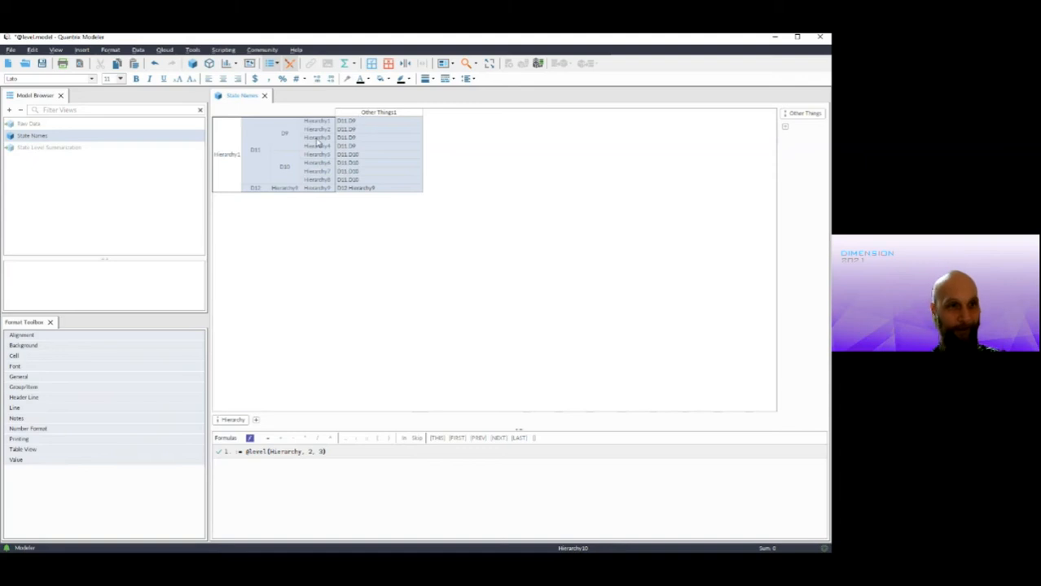
left_click(254, 150)
left_click(286, 135)
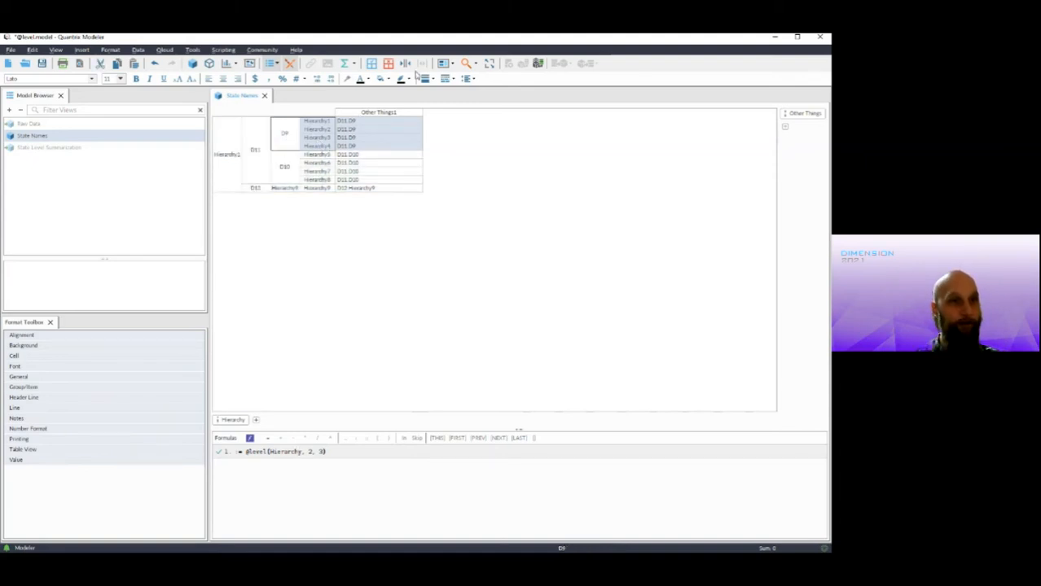
- Remove the new top-level group above D11 and D12
left_click(232, 154)
key("Delete")
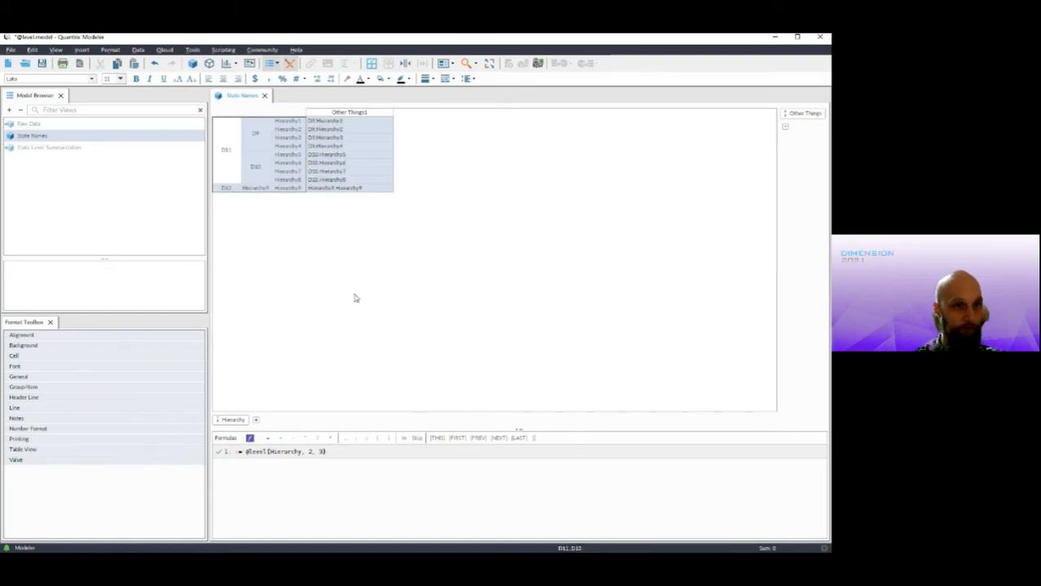
left_click(314, 452)
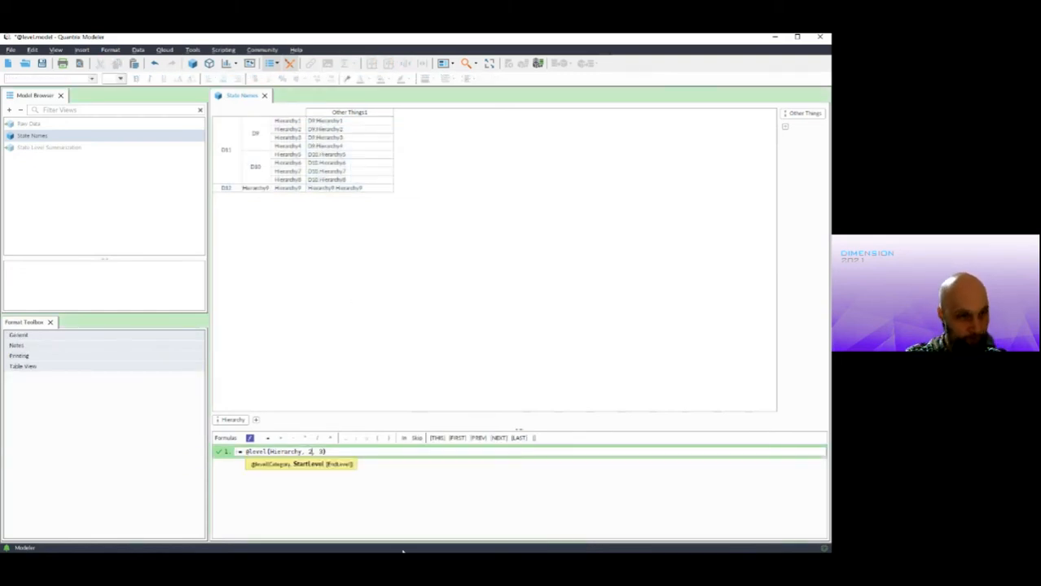
key("BackSpace")
type("-2")
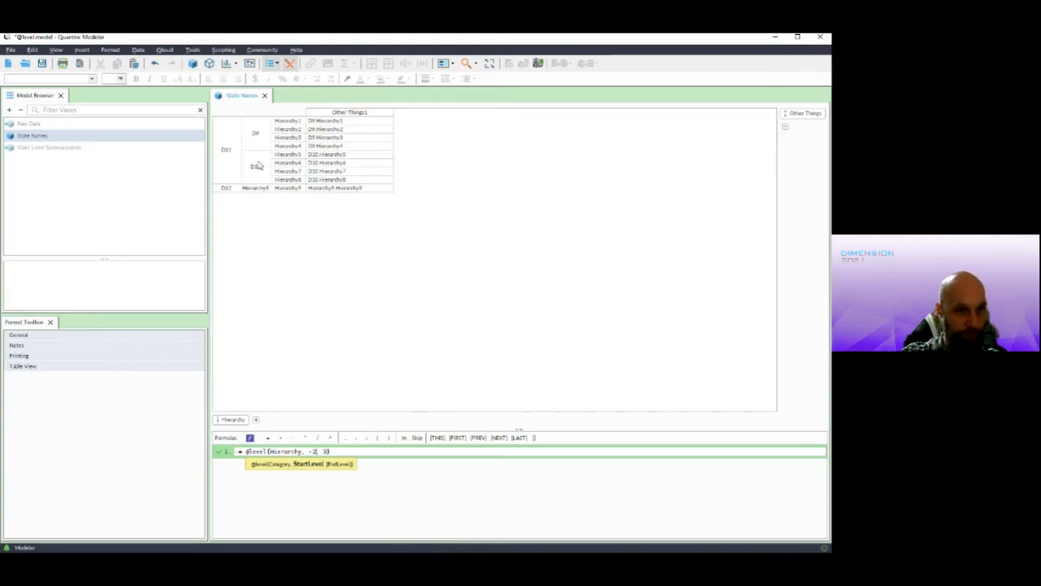
left_click(493, 470)
key("BackSpace")
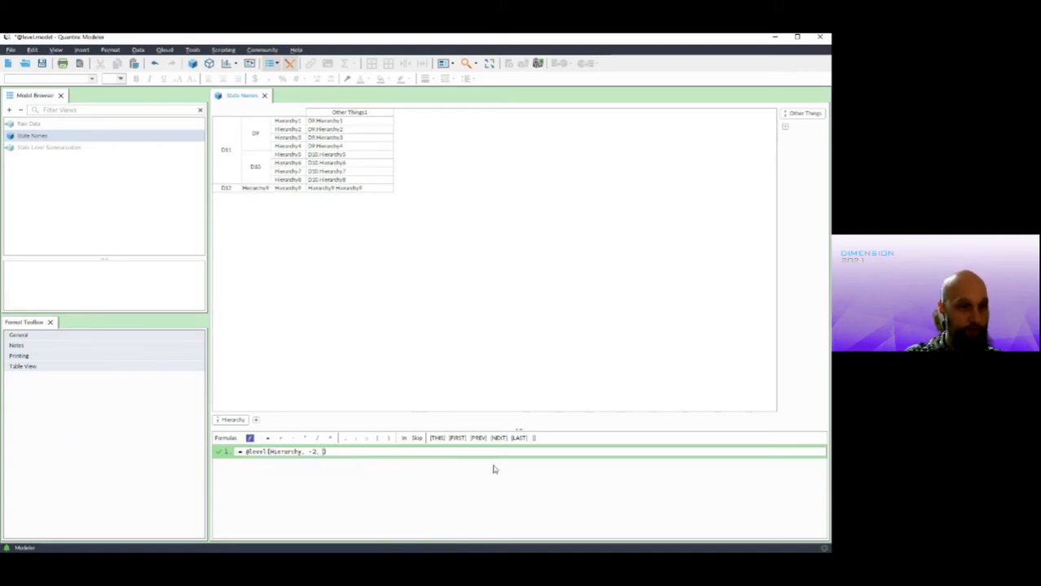
type("-1")
key("Return")
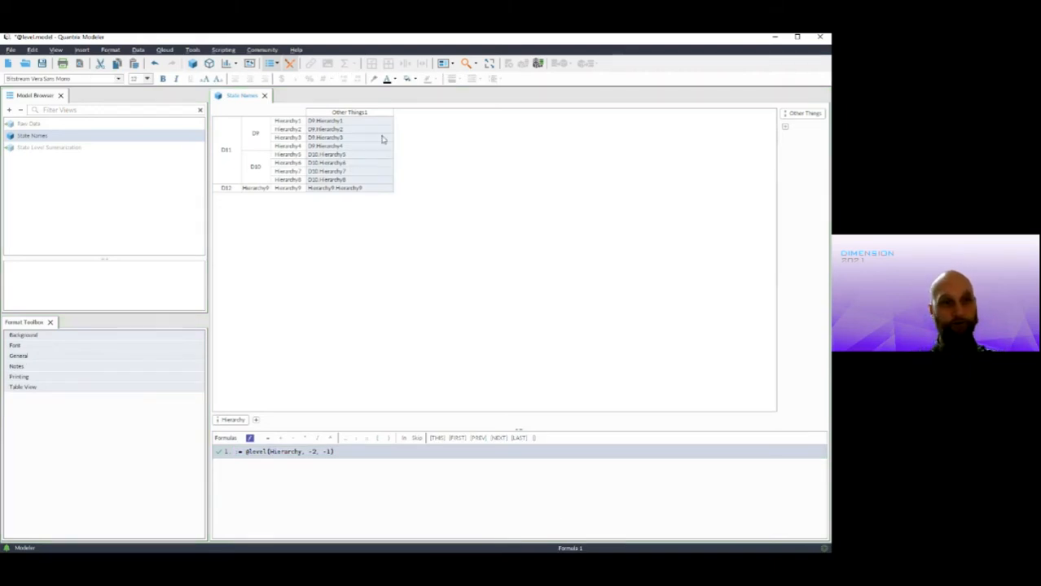
- Add a top-level group above D11 and D12, and check the negative-level results against D9 and Hierarchy3
left_click(225, 175)
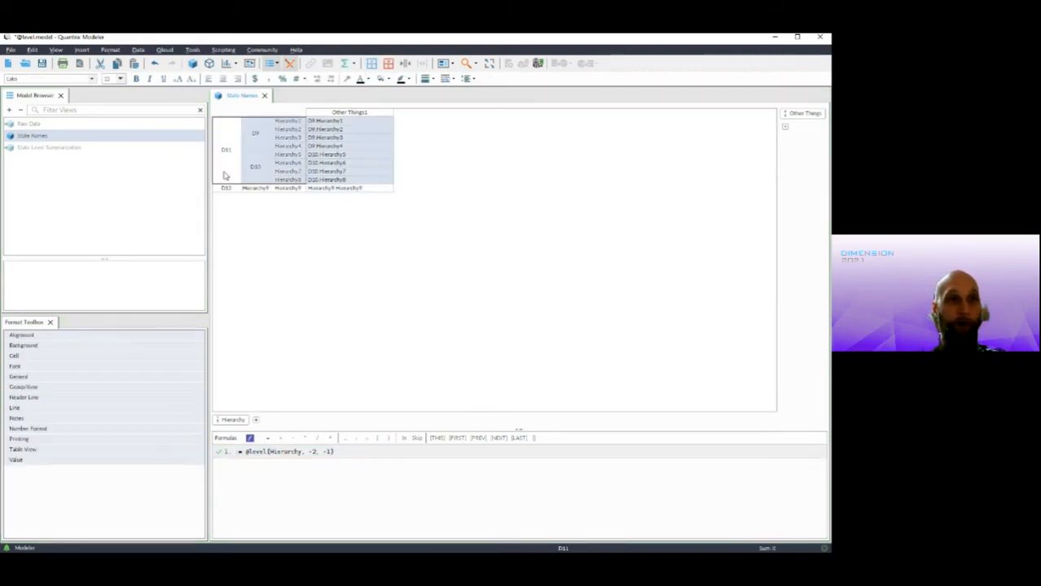
left_click(372, 63)
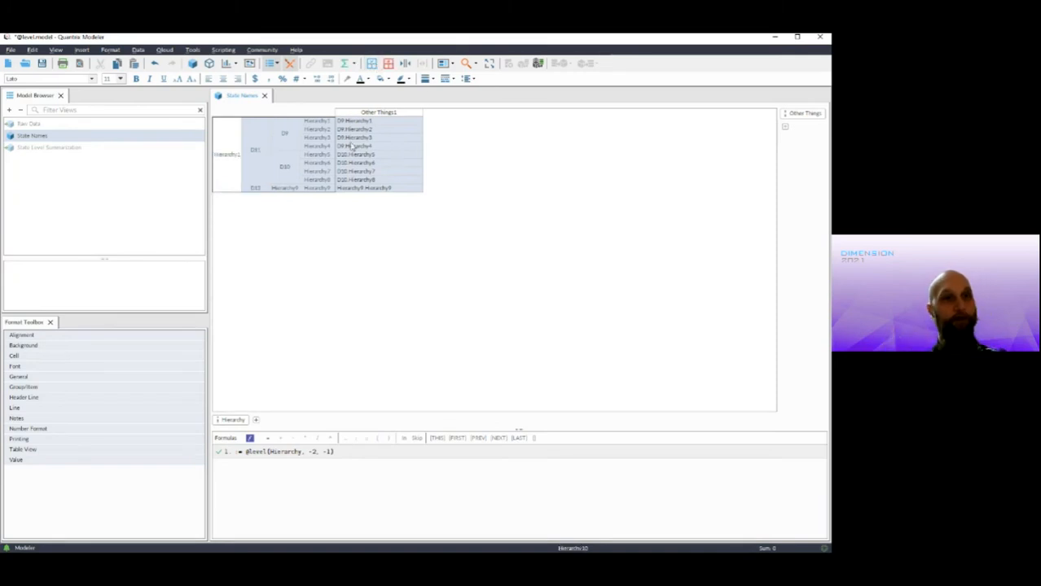
left_click(284, 137)
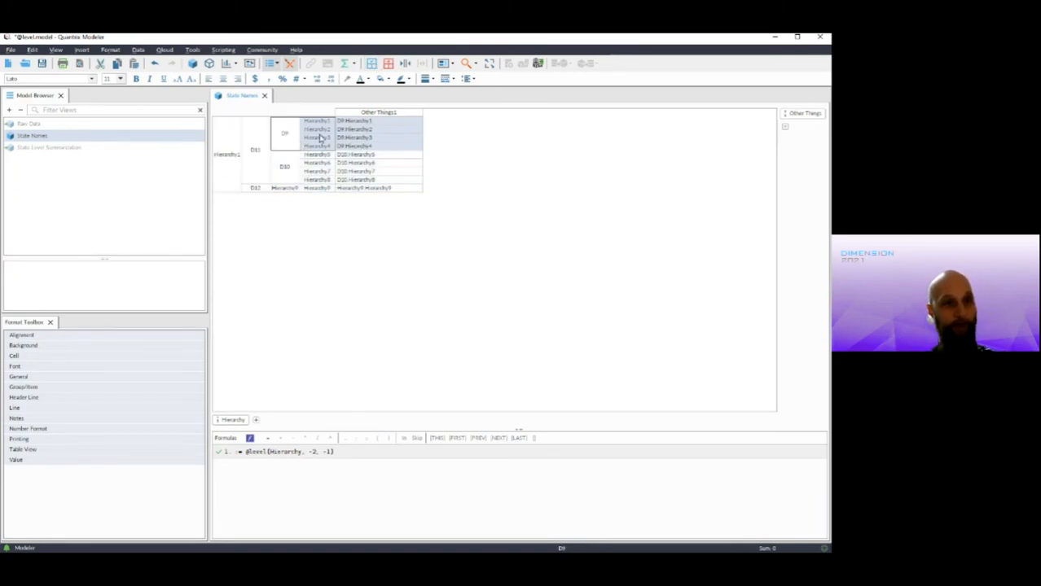
left_click(318, 137)
left_click(316, 451)
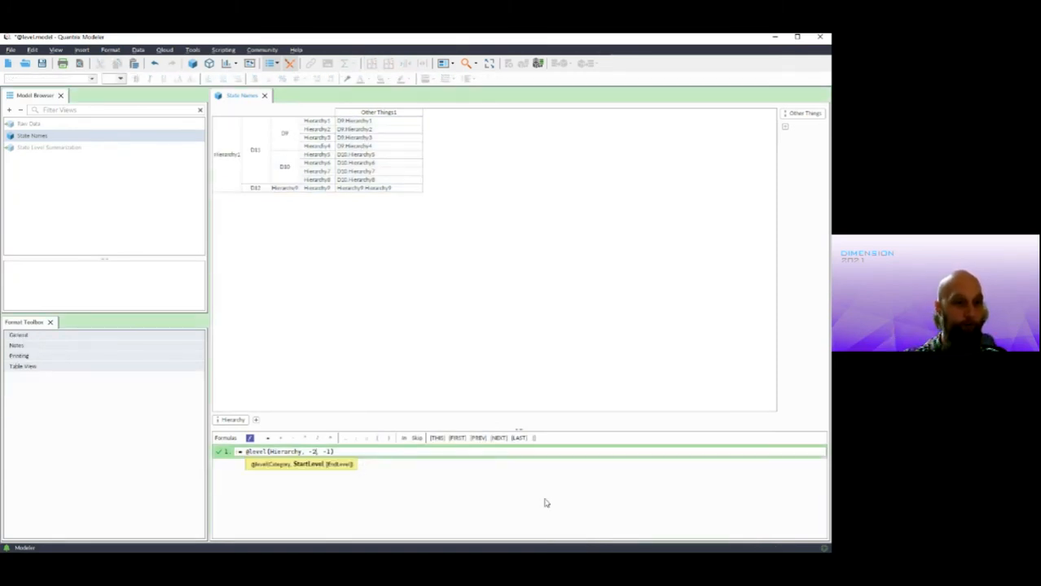
key("BackSpace")
type("3")
key("Return")
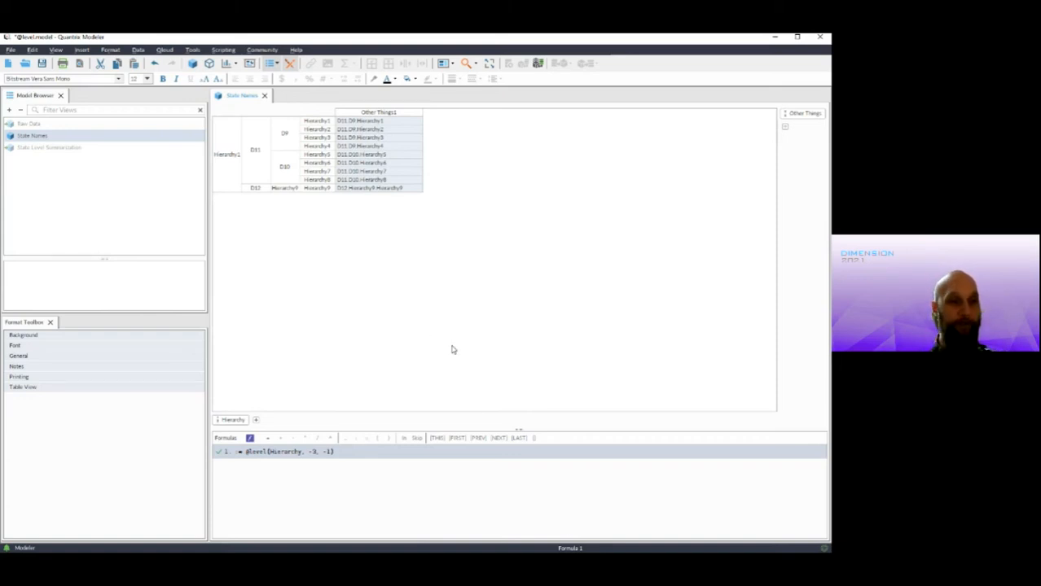
left_click(316, 453)
key("BackSpace")
key("BackSpace")
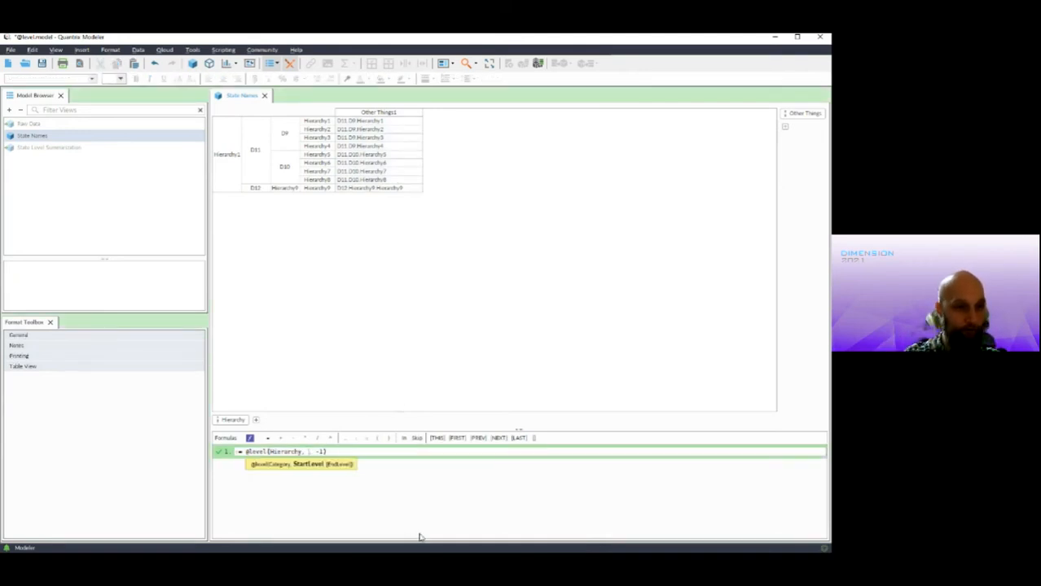
key("Right")
key("Right")
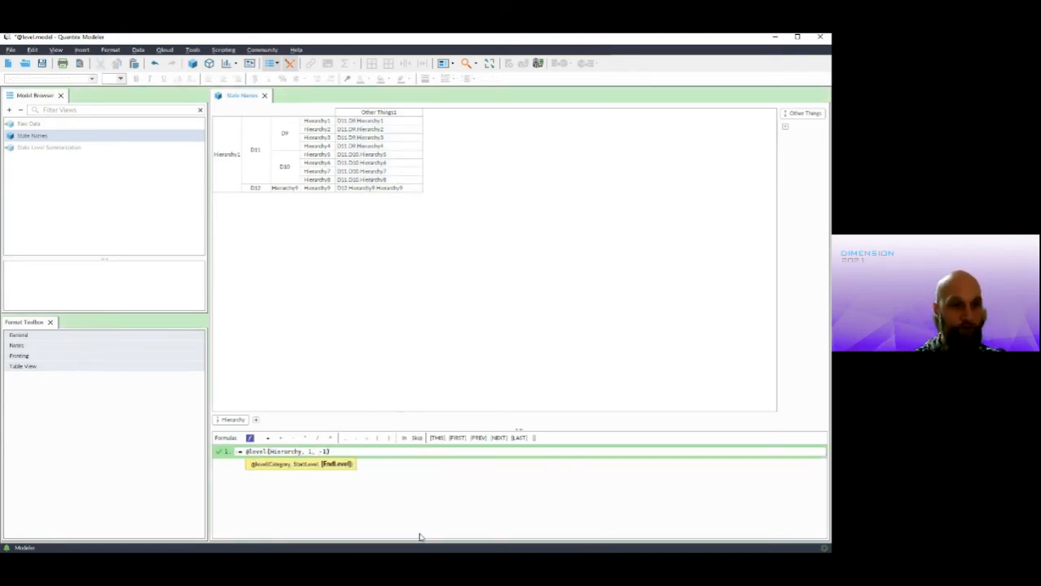
type("2")
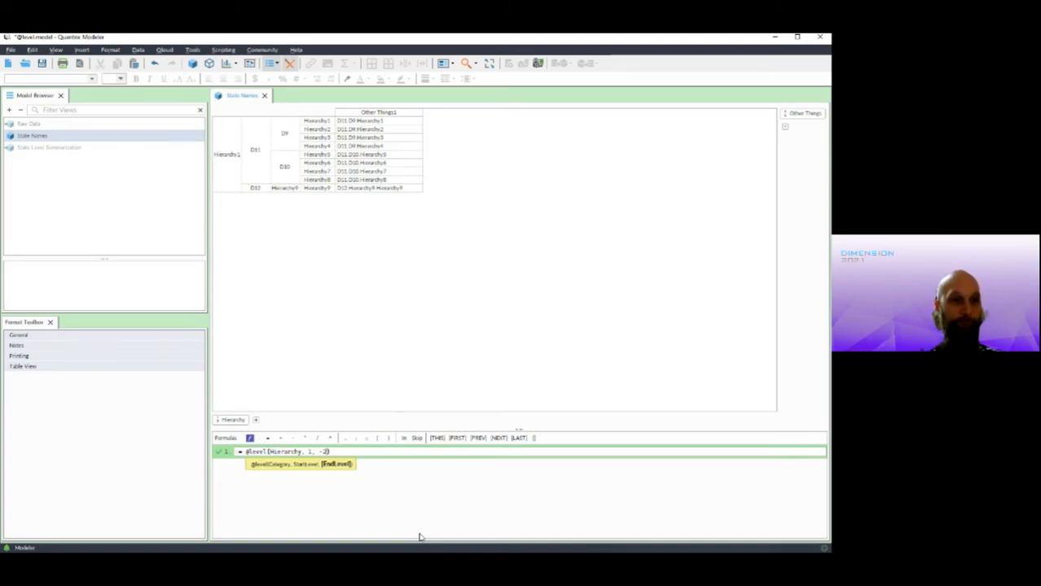
key("Return")
left_click(218, 155)
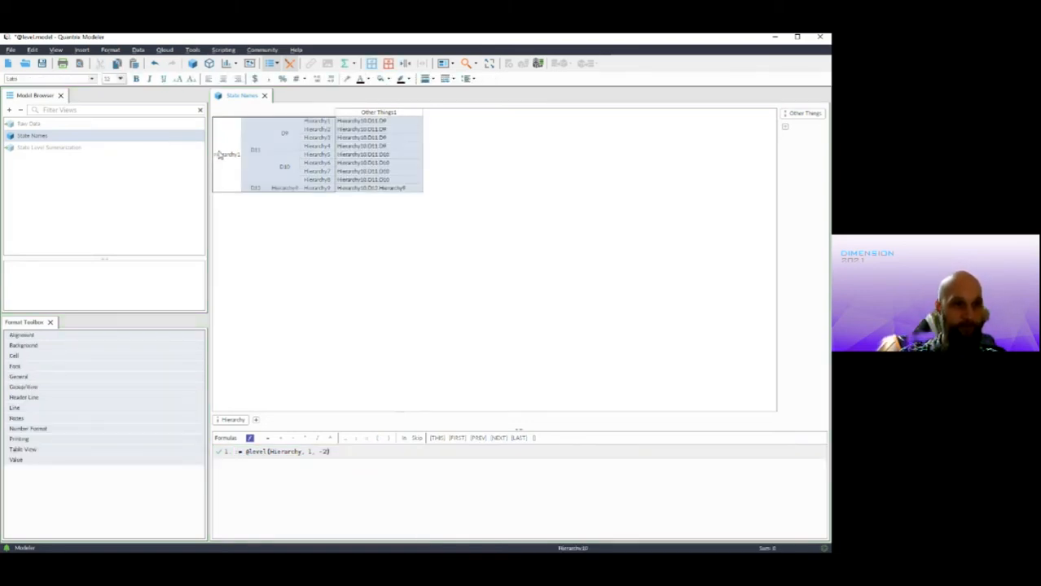
left_click(254, 148)
left_click(283, 135)
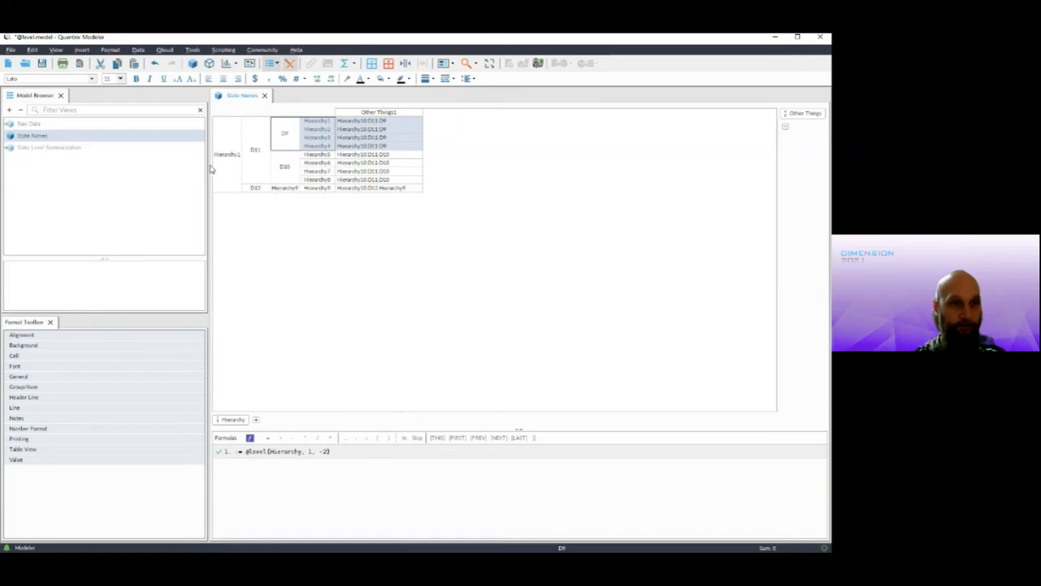
left_click(253, 166)
left_click(283, 168)
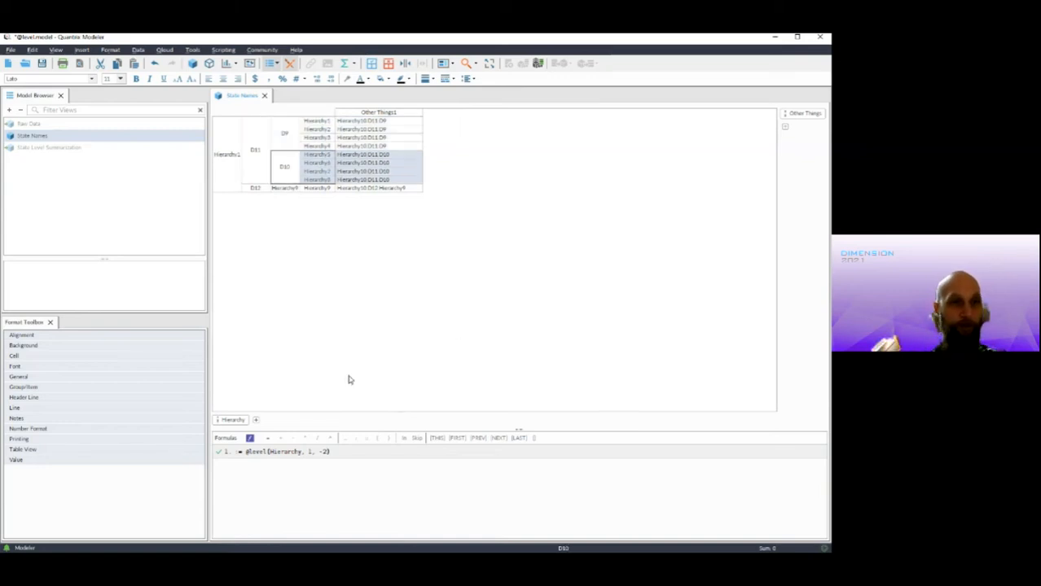
left_click(397, 345)
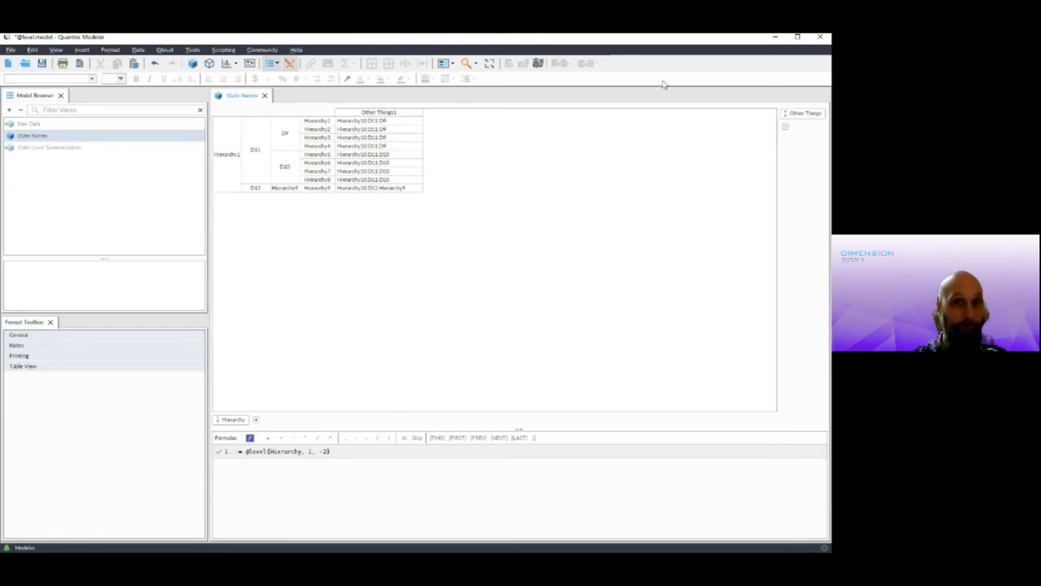
left_click(824, 38)
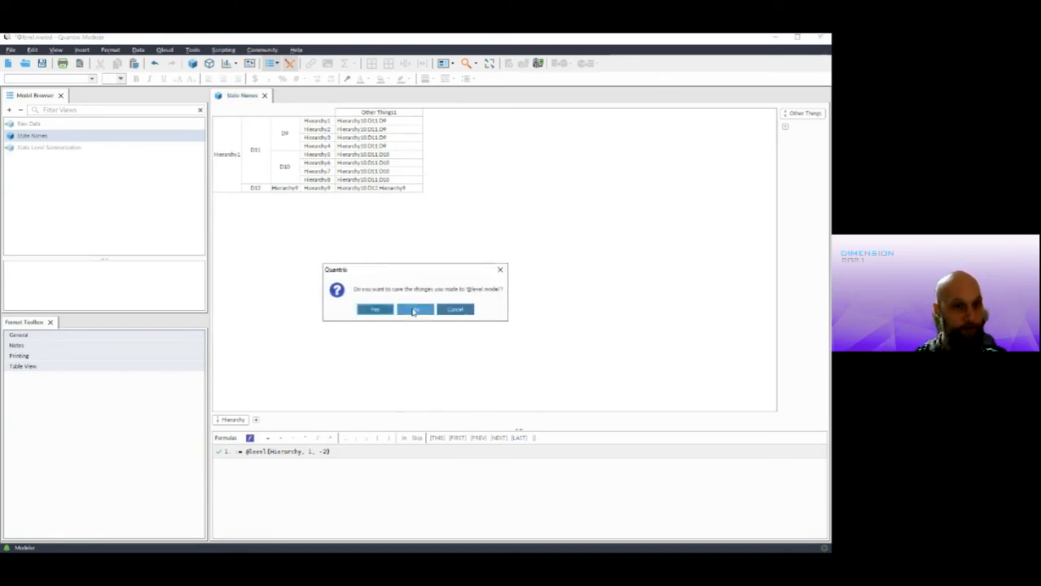
left_click(416, 311)
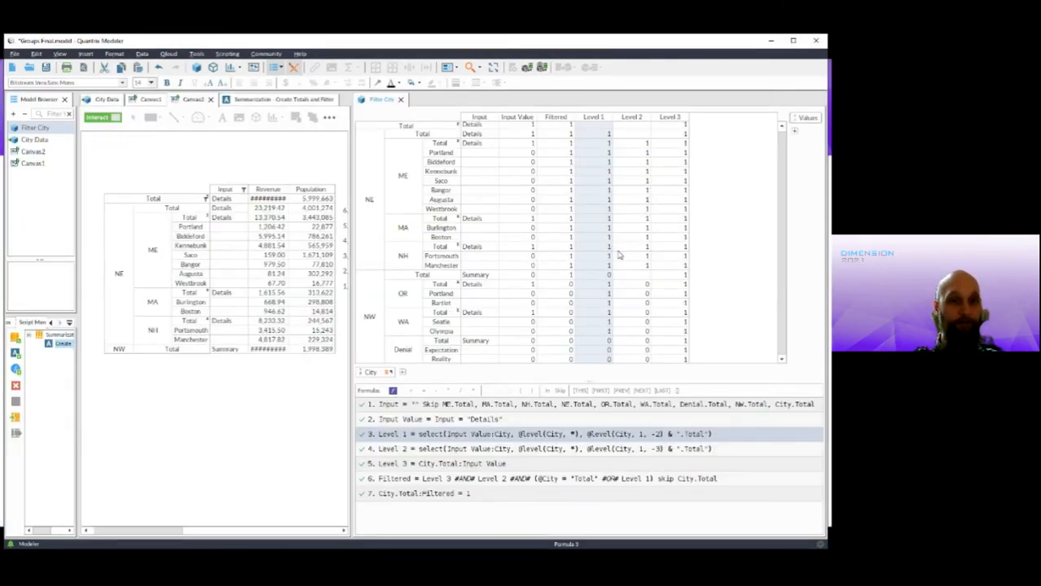
- Compare the Level 1 and Level 2 select formulas in Filter City and review the Level 1 column down to Biddeford
left_click(559, 454)
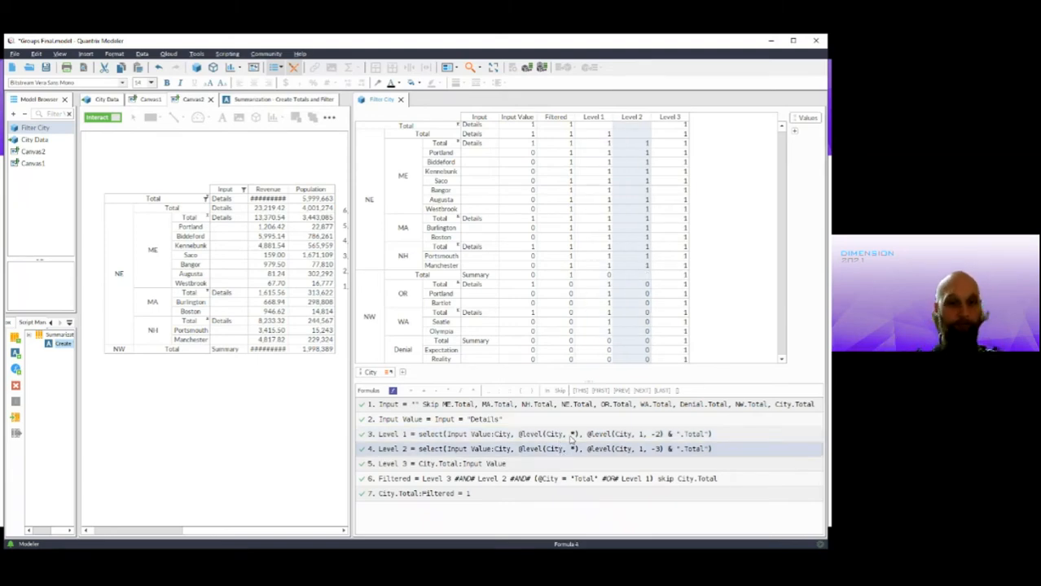
left_click(574, 436)
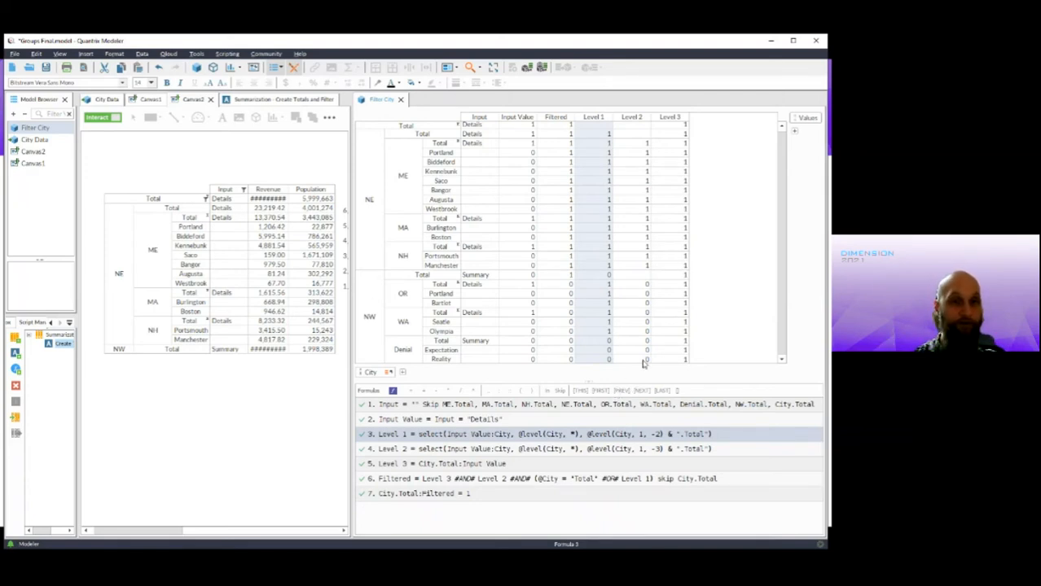
left_click_drag(592, 127, 597, 391)
left_click(595, 161)
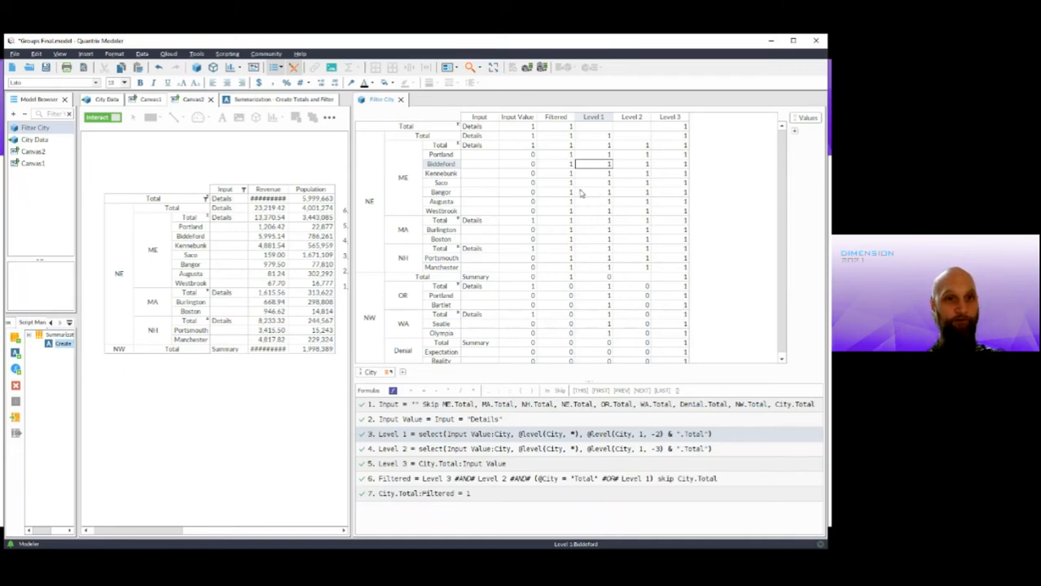
- Set the Input of ME's Total to Summary and check the Level 1 values of the ME cities
left_click(493, 146)
left_click(494, 145)
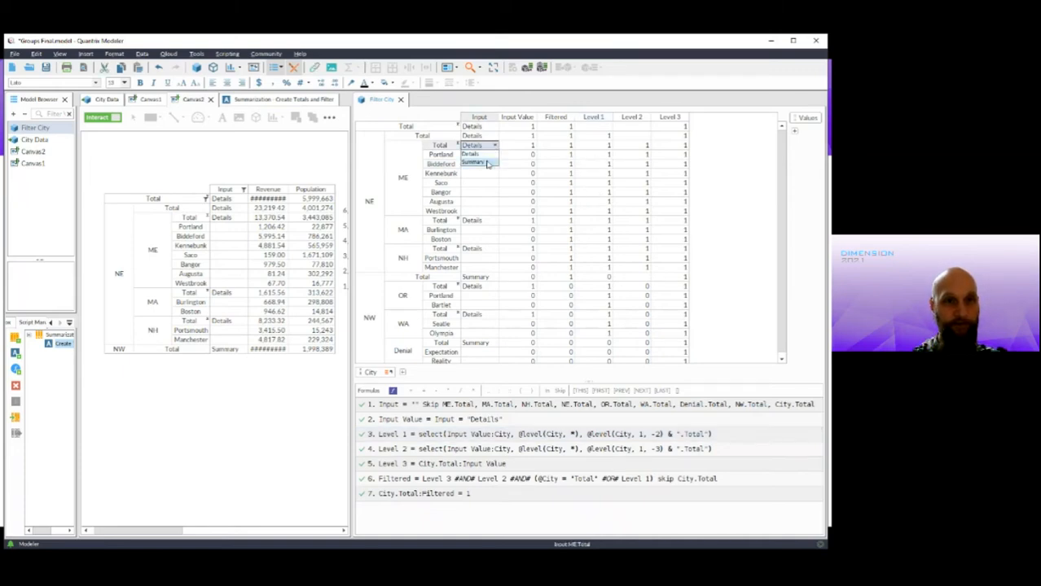
left_click(487, 162)
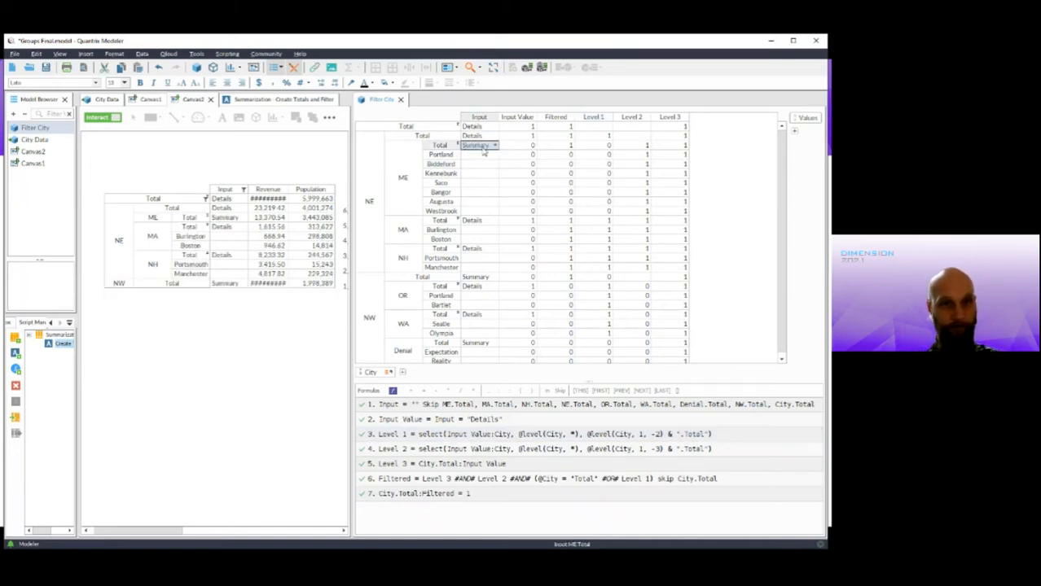
left_click_drag(608, 146, 607, 216)
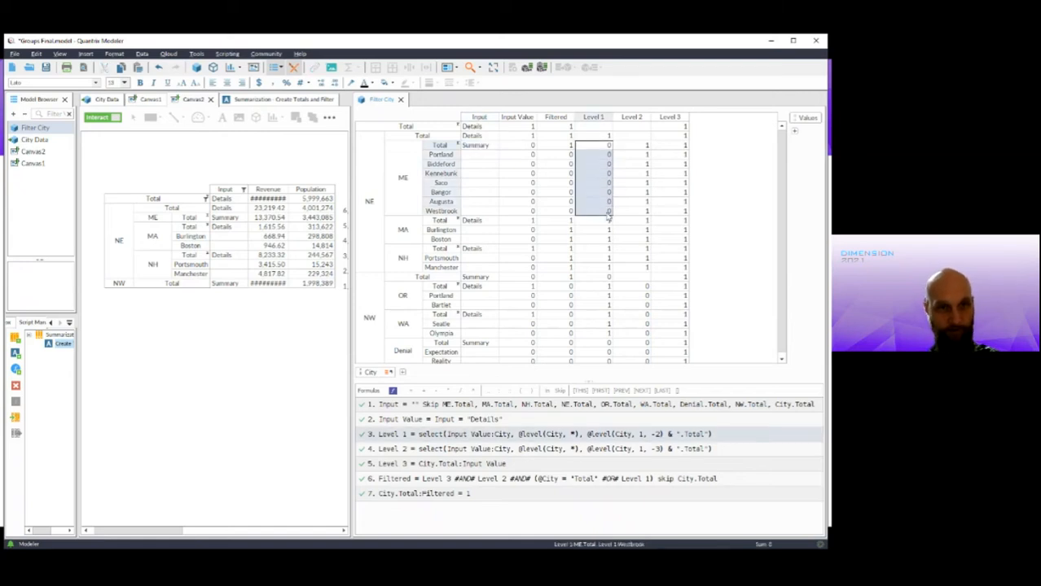
left_click(494, 146)
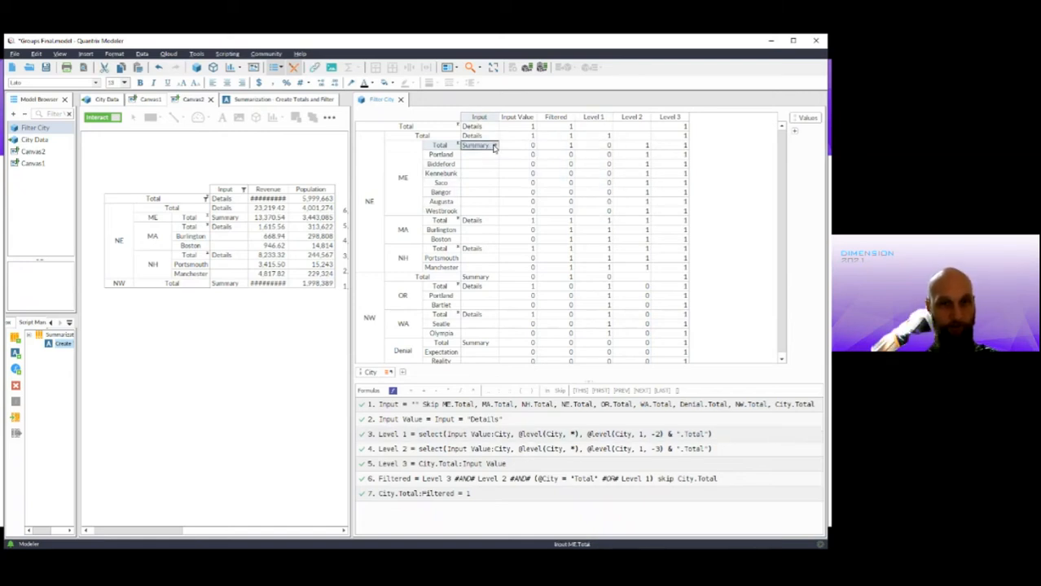
left_click_drag(607, 146, 607, 211)
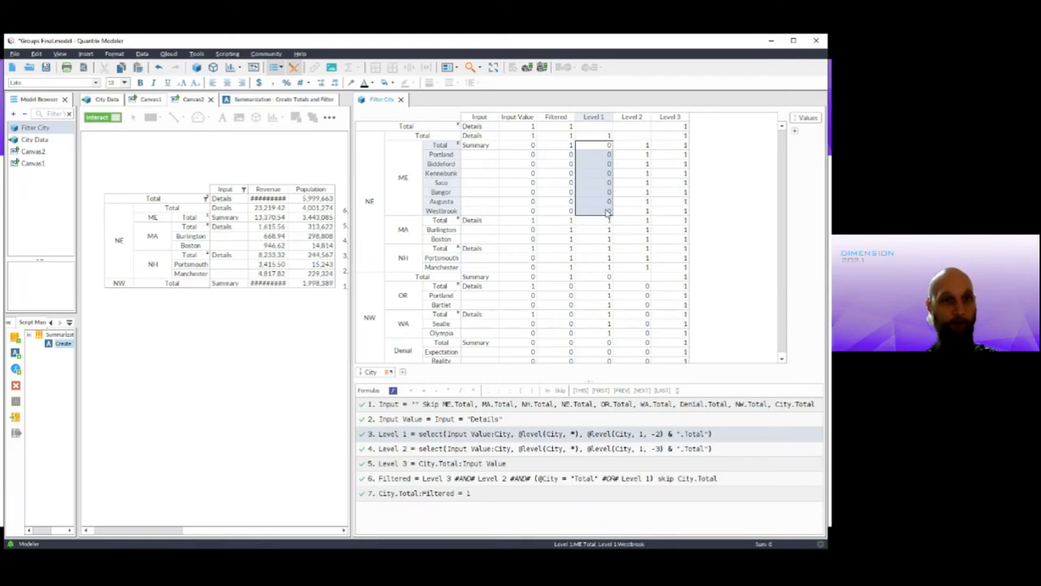
- Set the Input of MA's Total to Summary and check the Level 1 values of the MA cities
left_click(494, 221)
left_click(494, 221)
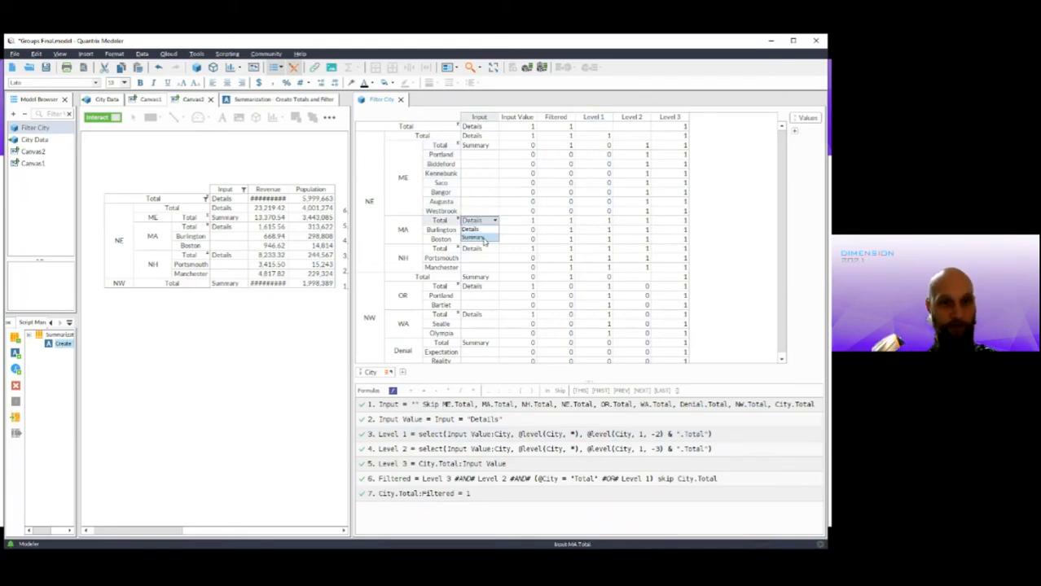
left_click(484, 239)
left_click_drag(607, 221, 608, 242)
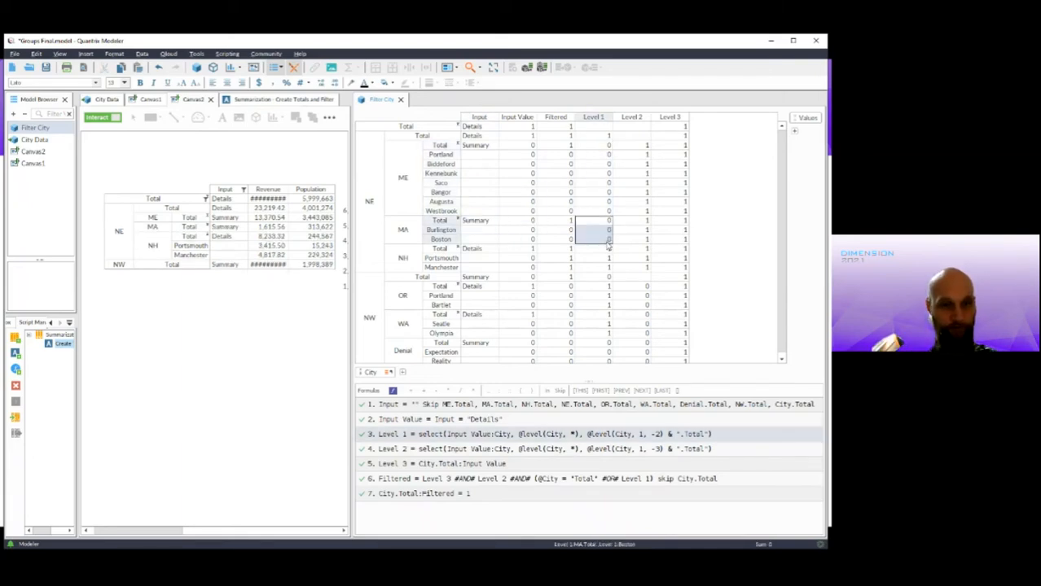
- Set the Input of both the MA and ME Totals back to Details
left_click(494, 222)
left_click(485, 231)
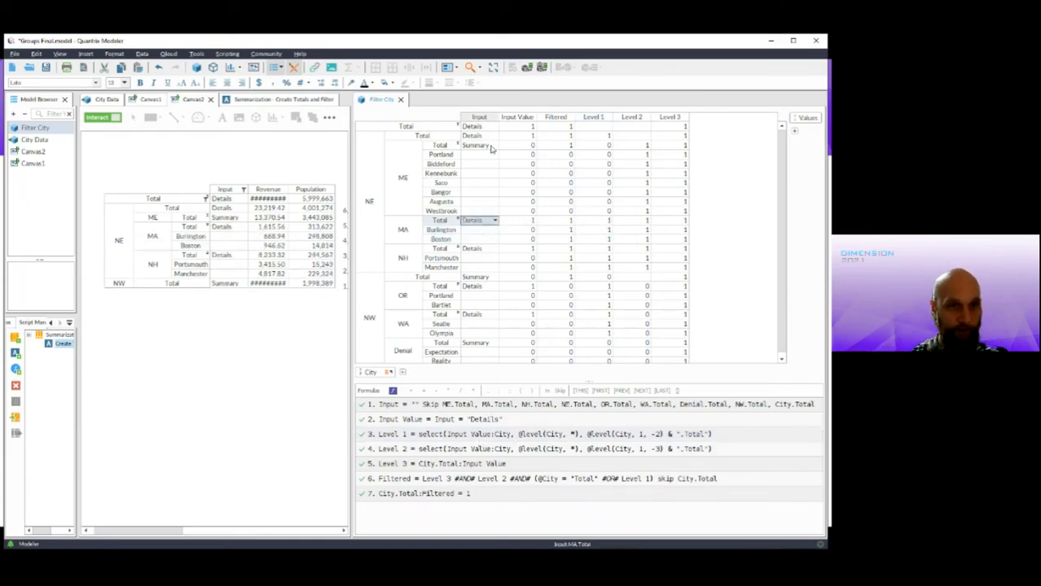
left_click(492, 147)
left_click(493, 145)
left_click(479, 154)
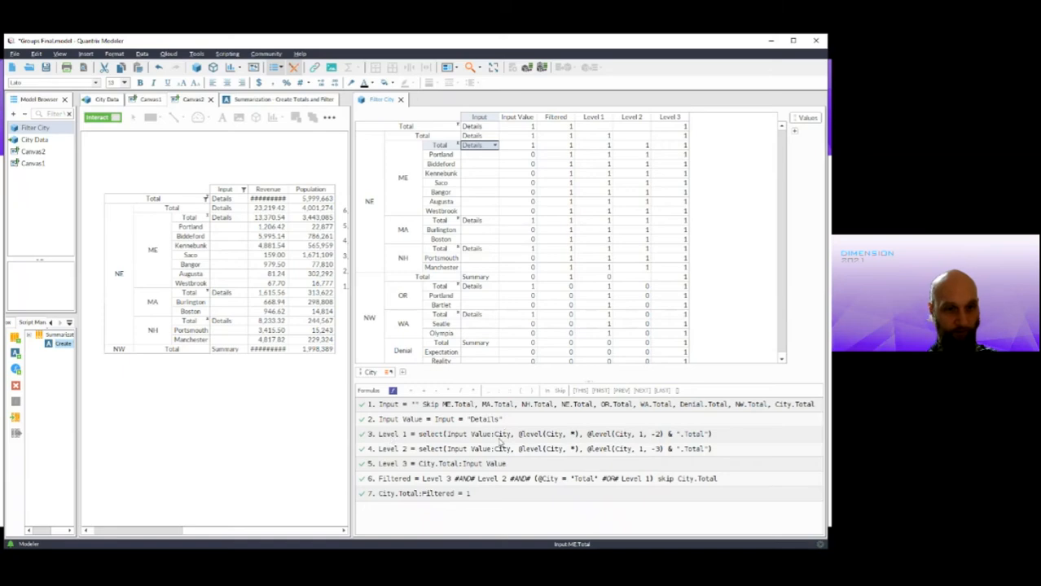
left_click(500, 437)
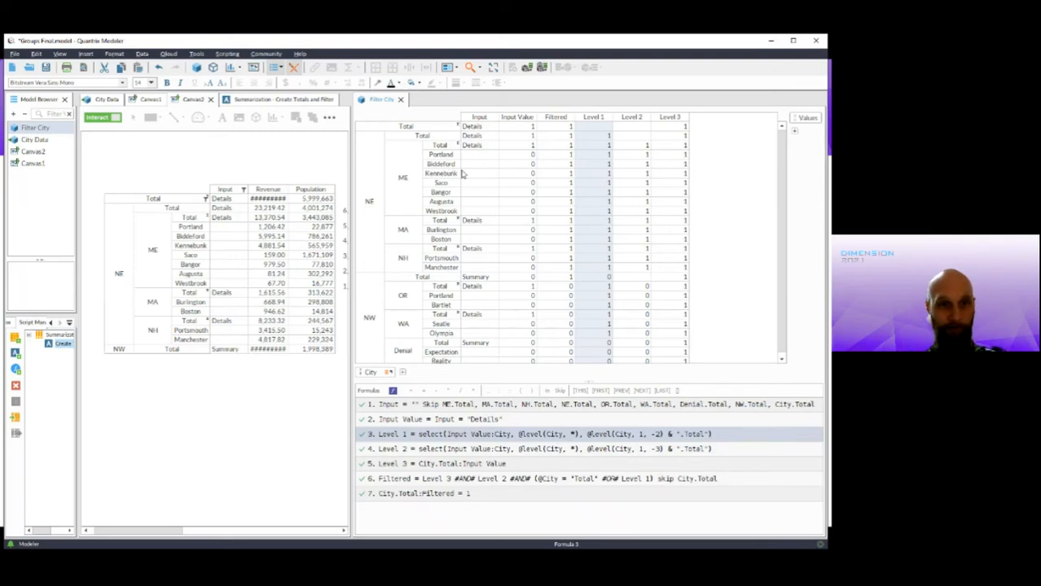
left_click(591, 165)
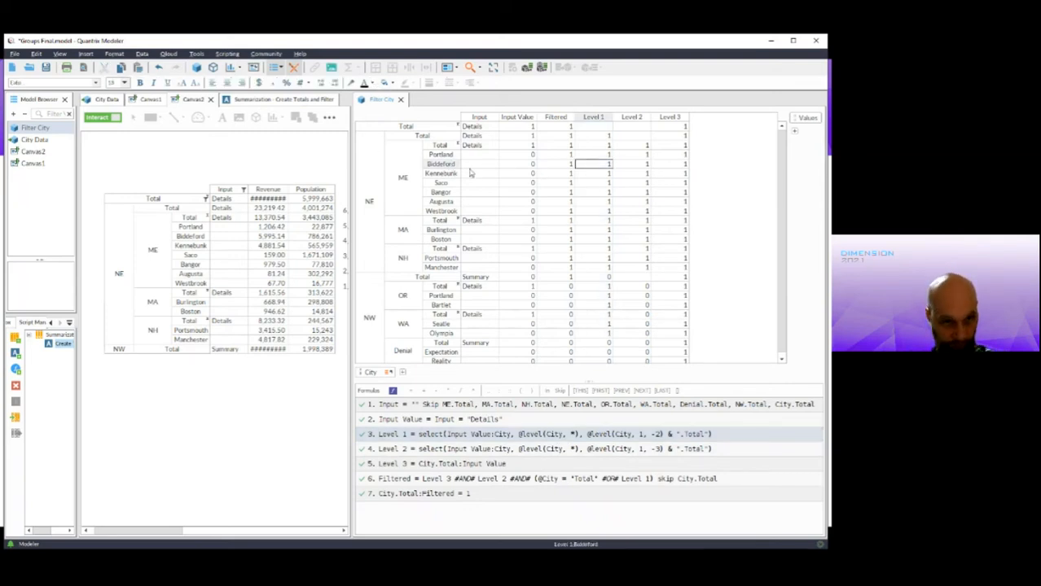
left_click(370, 199)
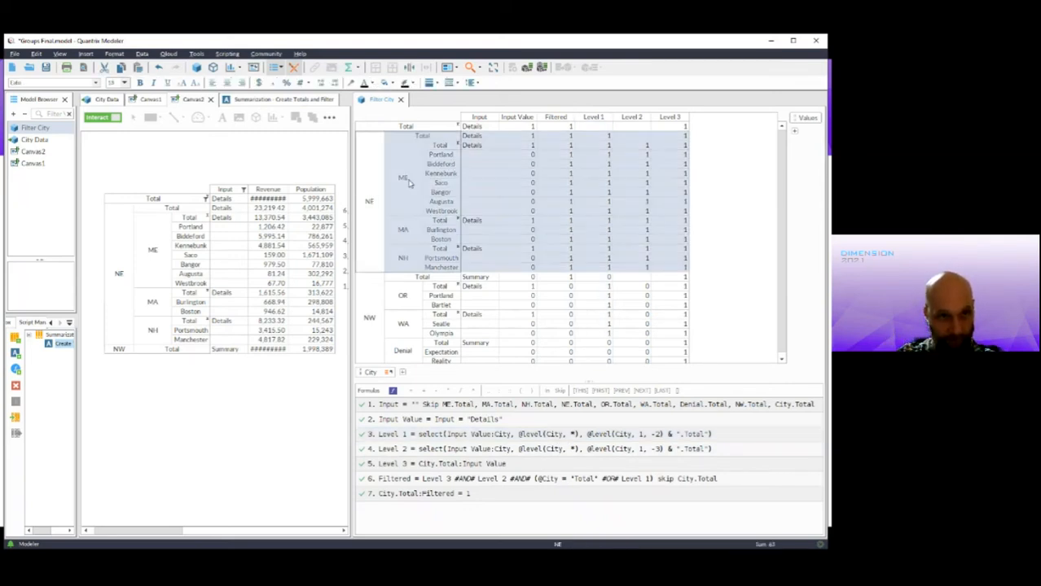
left_click(407, 181)
left_click(595, 165)
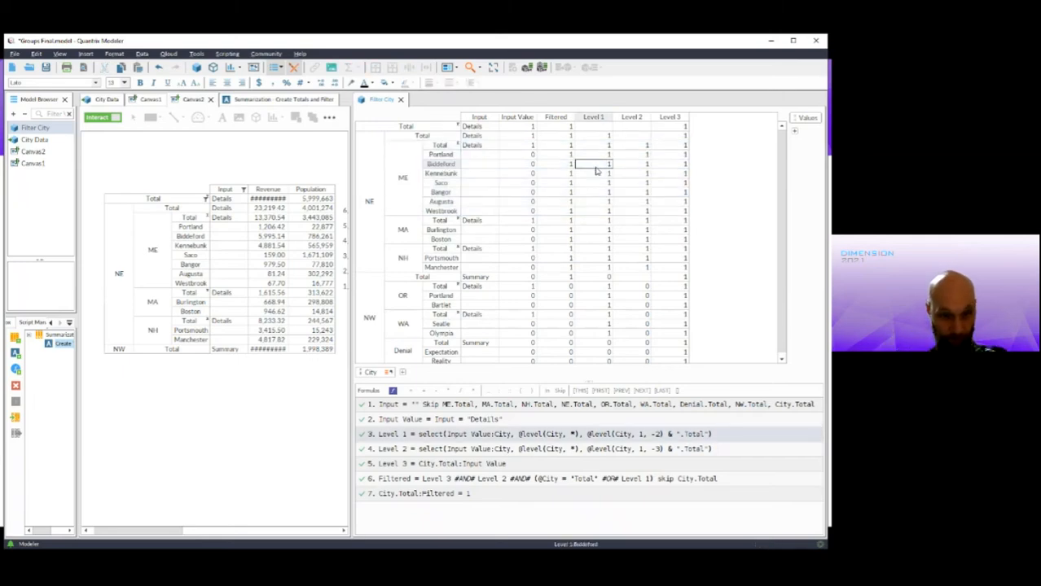
double_click(597, 168)
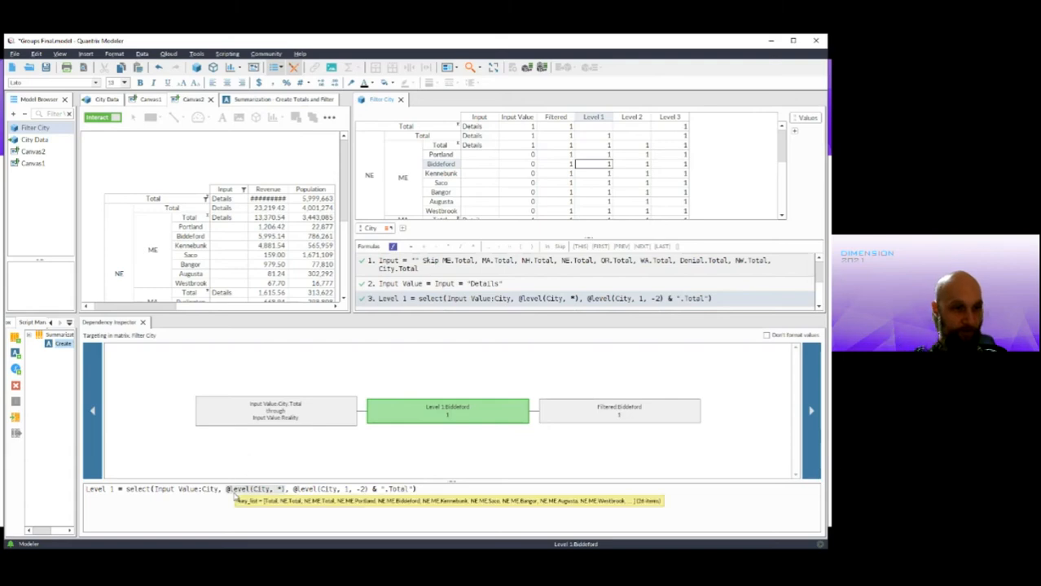
mouse_move(236, 493)
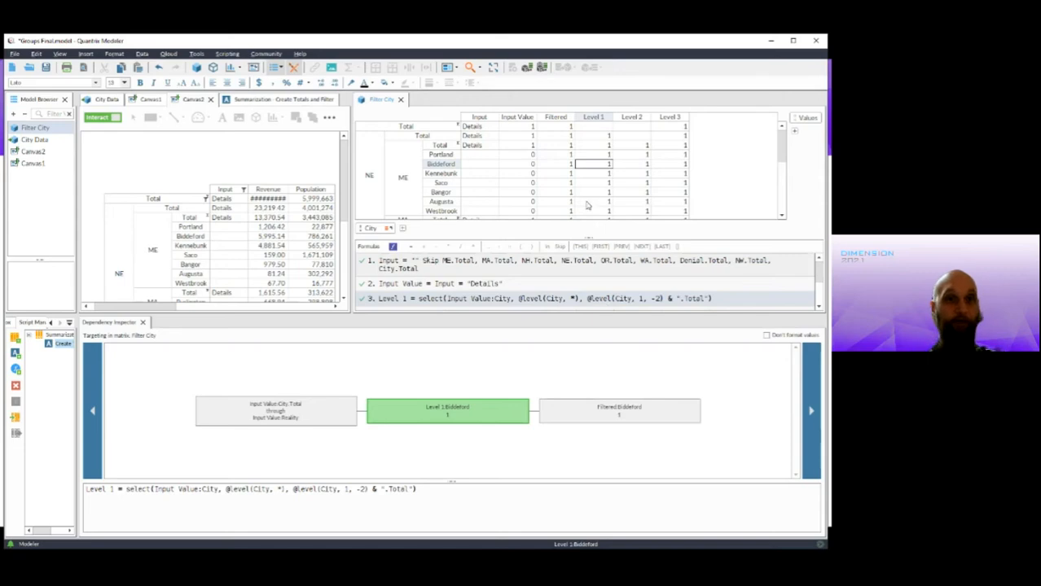
left_click(473, 166)
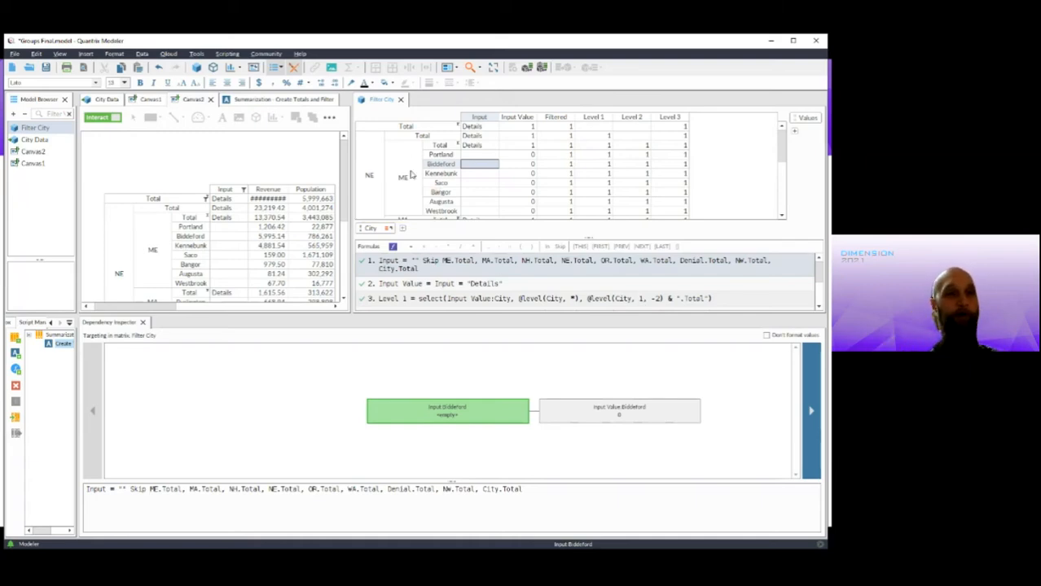
mouse_move(406, 178)
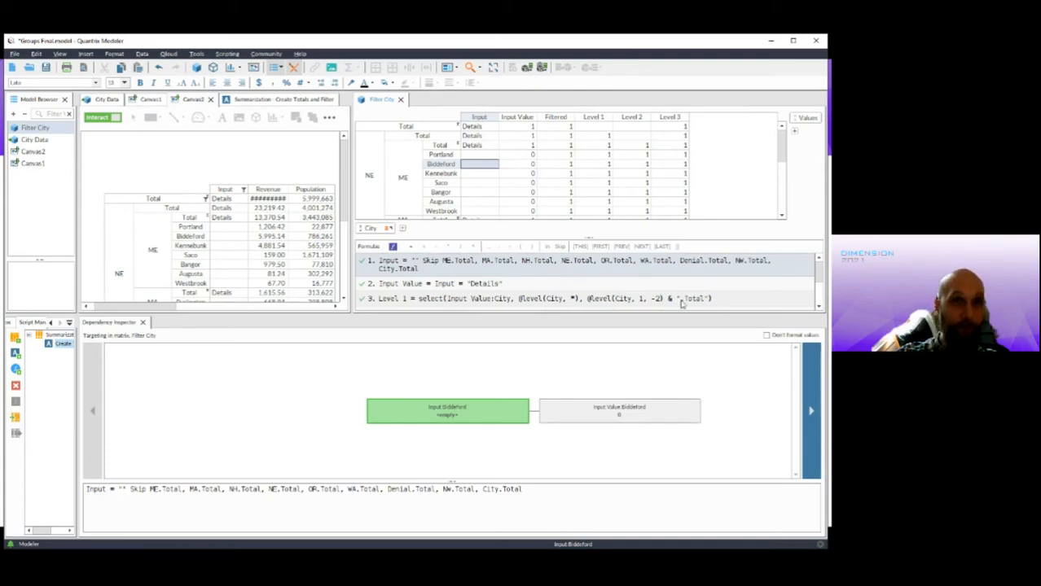
left_click(603, 155)
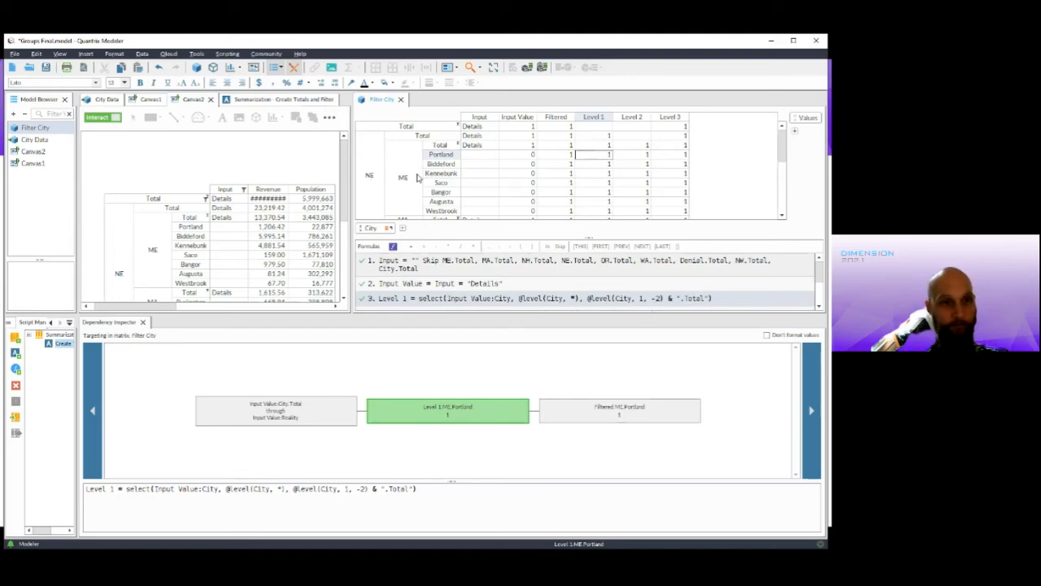
mouse_move(301, 490)
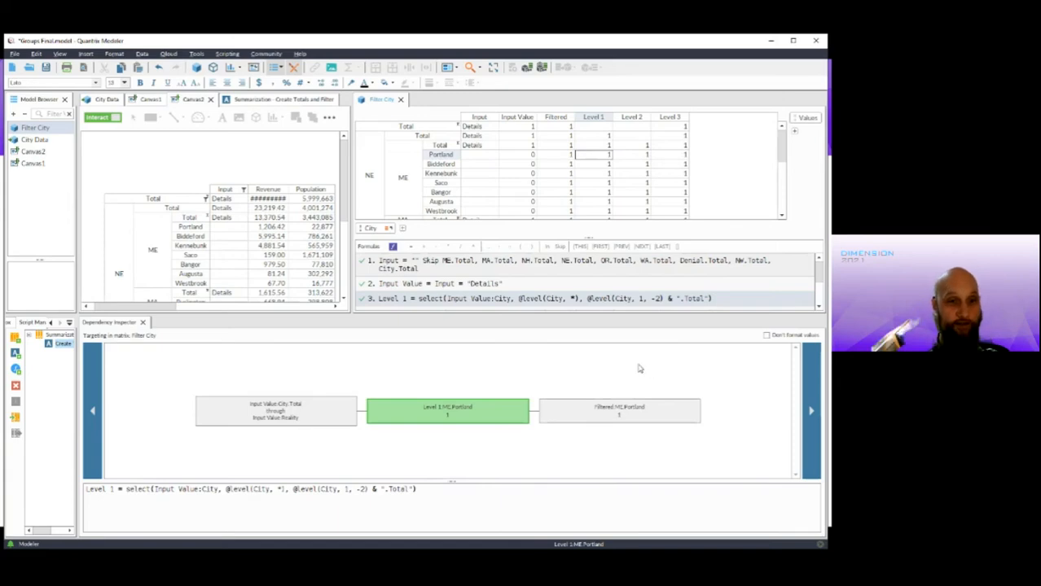
mouse_move(204, 494)
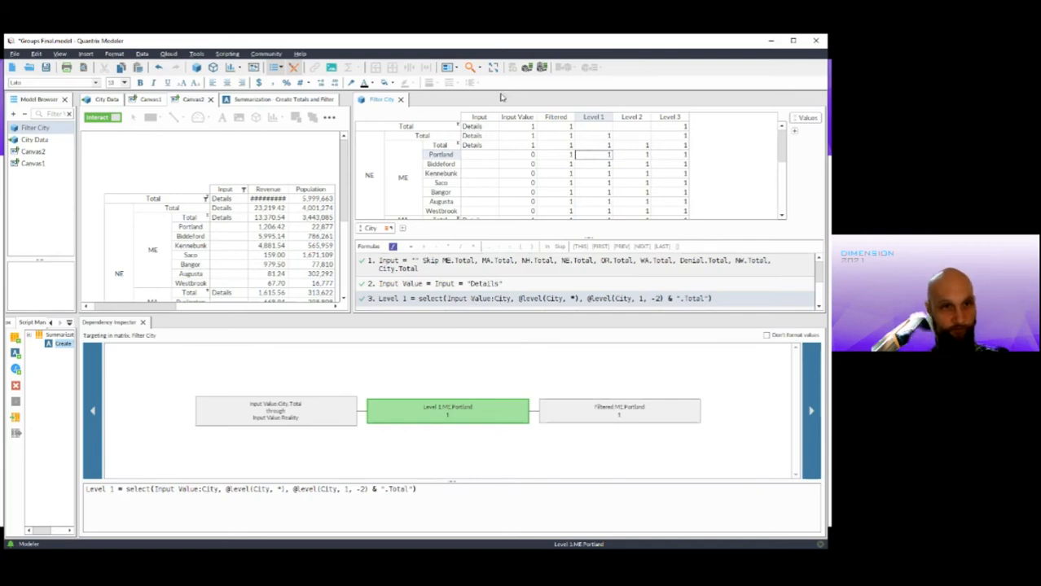
- Review the Input Value column and trace the NE.ME.Total key through the NE group, the ME group and ME's Total item
left_click_drag(530, 127, 531, 216)
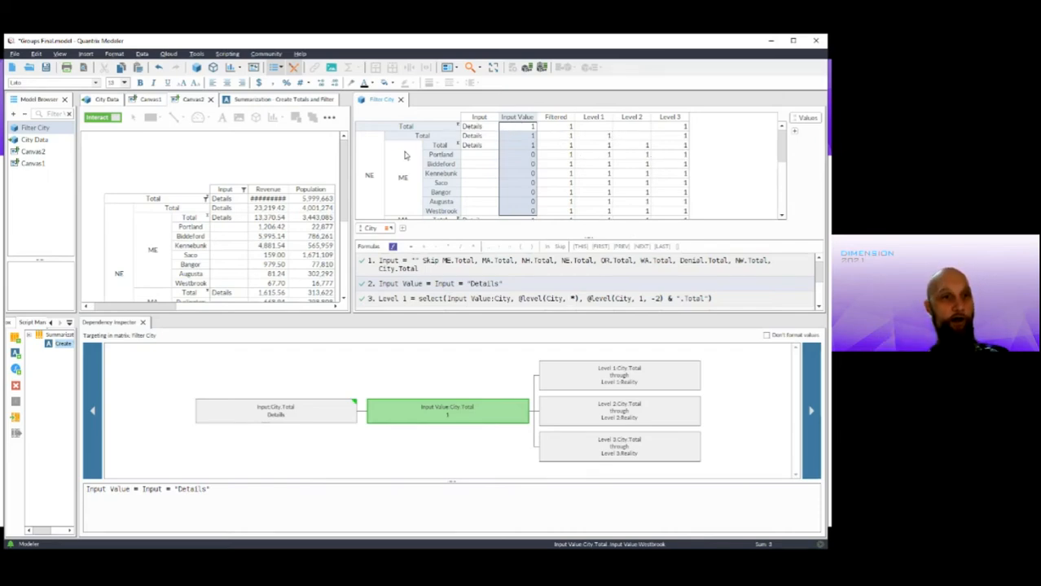
left_click(368, 171)
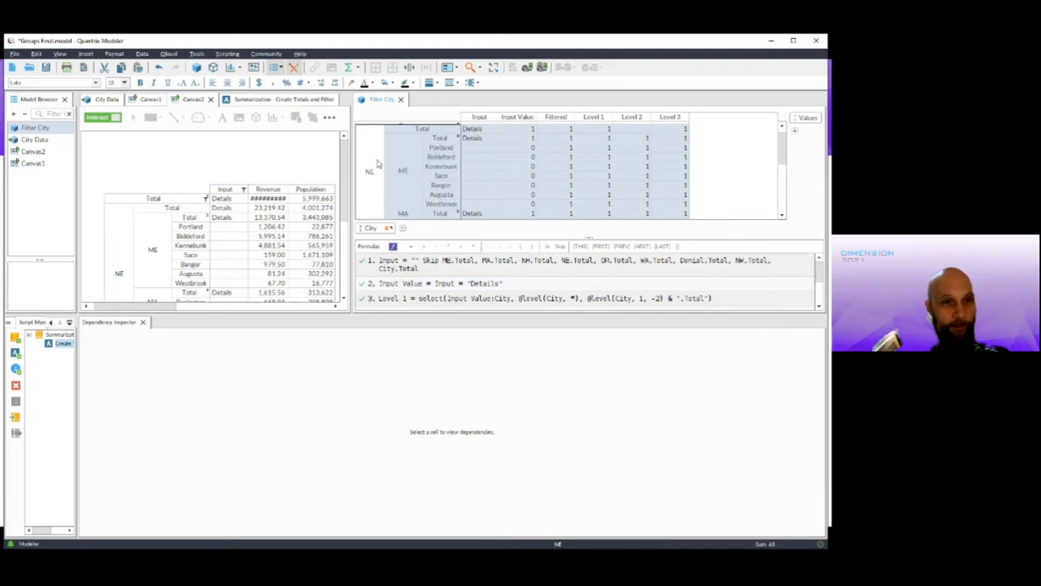
left_click(408, 167)
left_click(439, 141)
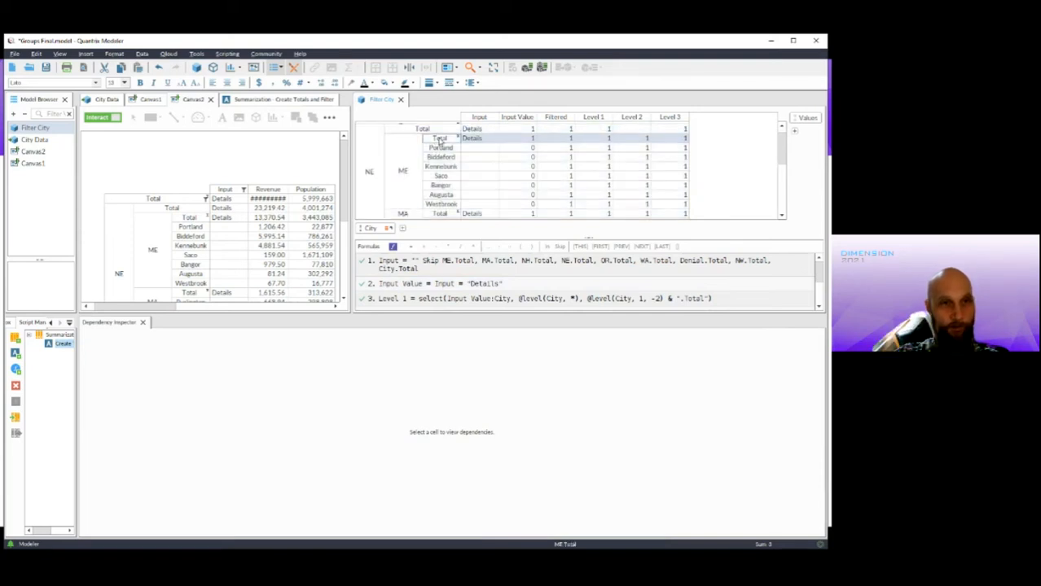
left_click(369, 173)
left_click(403, 171)
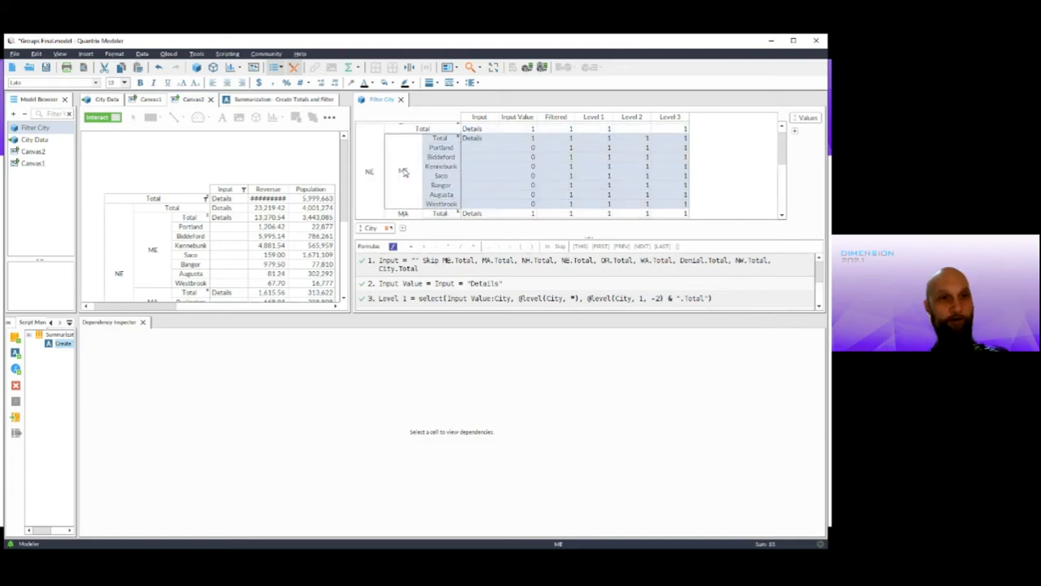
left_click(445, 142)
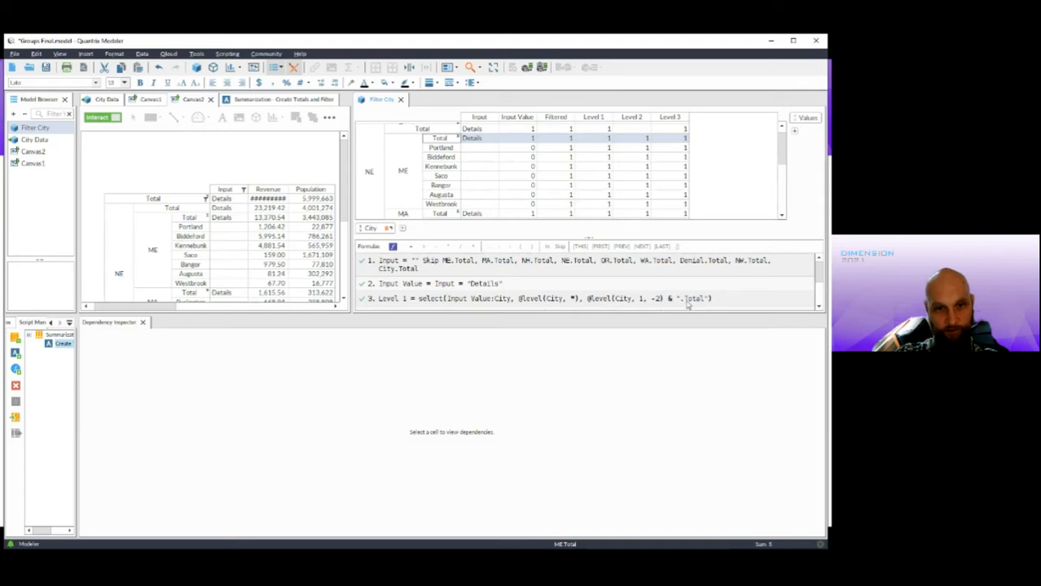
left_click(597, 148)
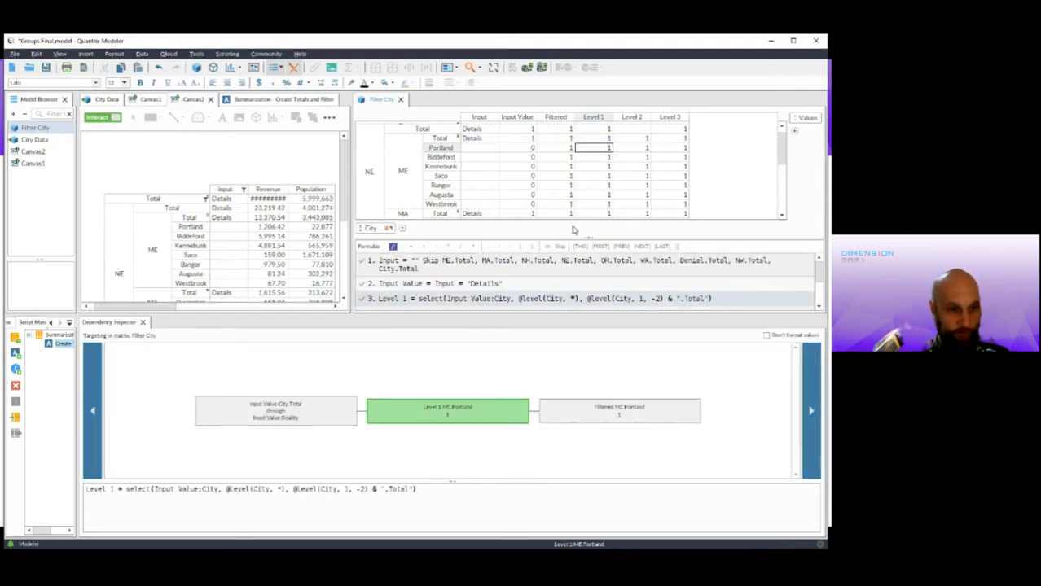
mouse_move(241, 493)
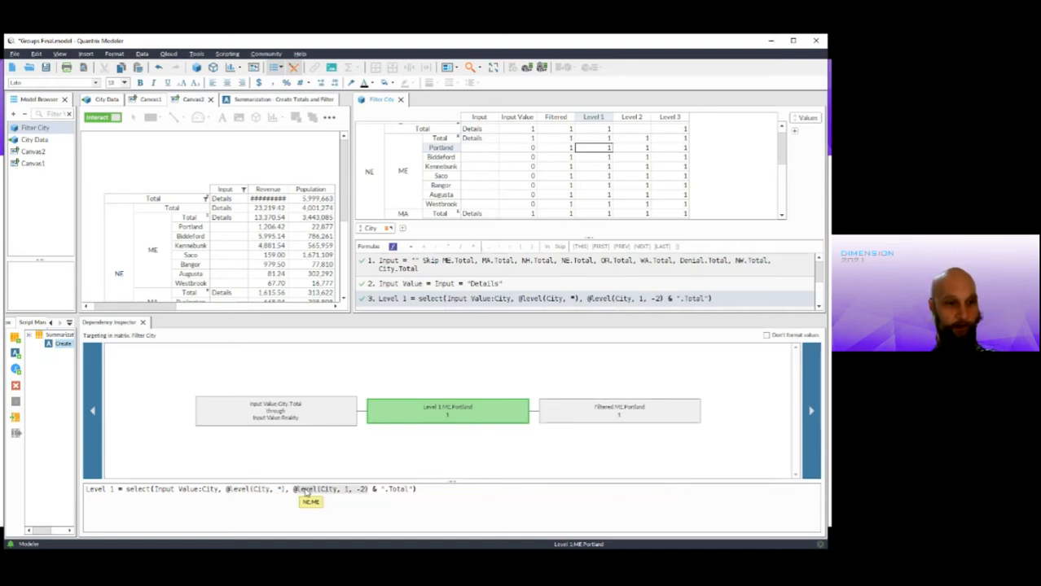
mouse_move(375, 493)
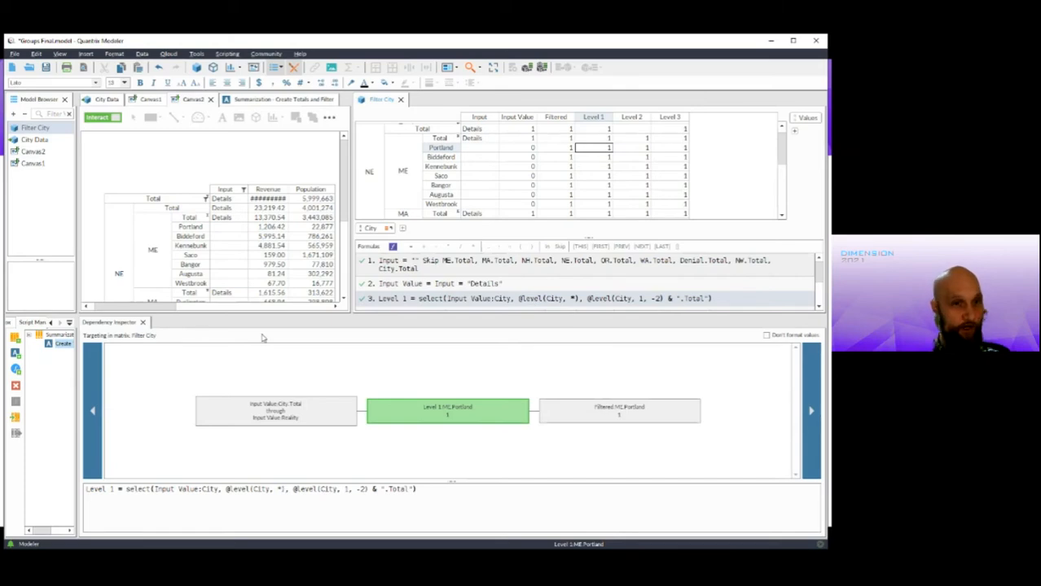
- Close the Dependency Inspector and trace the Level 2 formula from ME's cities to NE's Total, plus the overall City Total, in Filter City
left_click(142, 322)
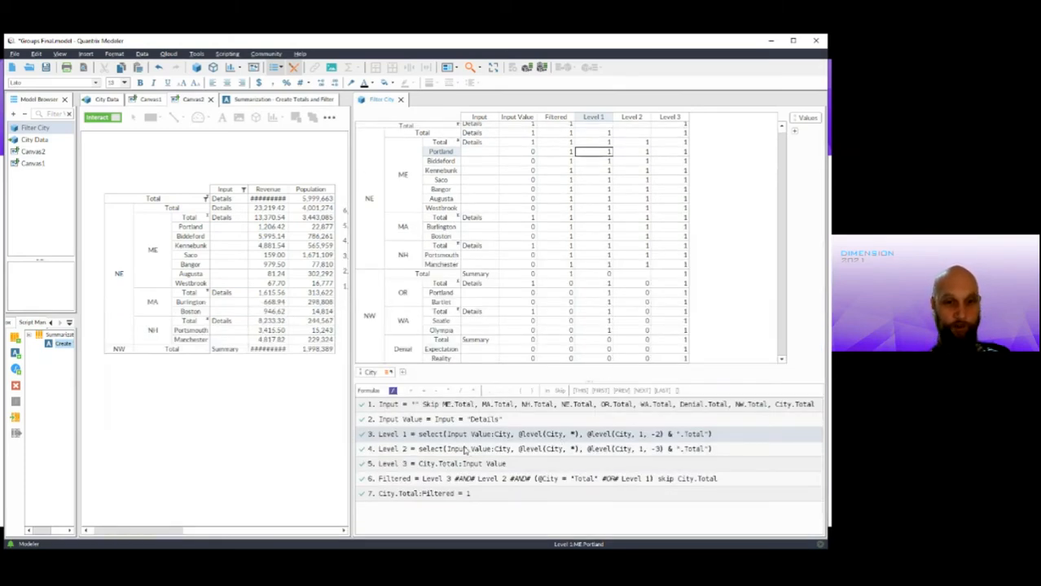
left_click(491, 450)
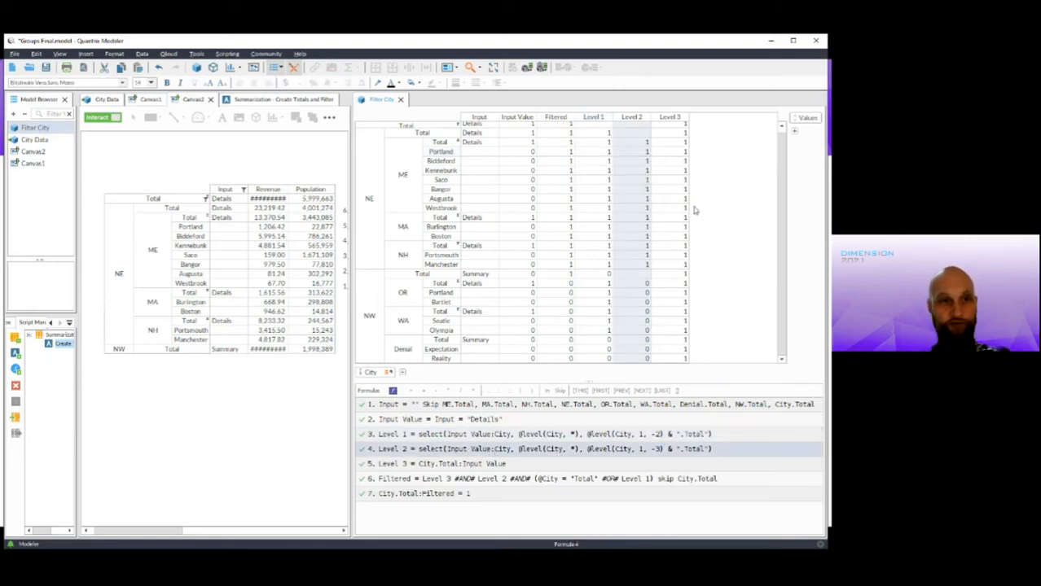
left_click(448, 162)
left_click(443, 145)
left_click(443, 172)
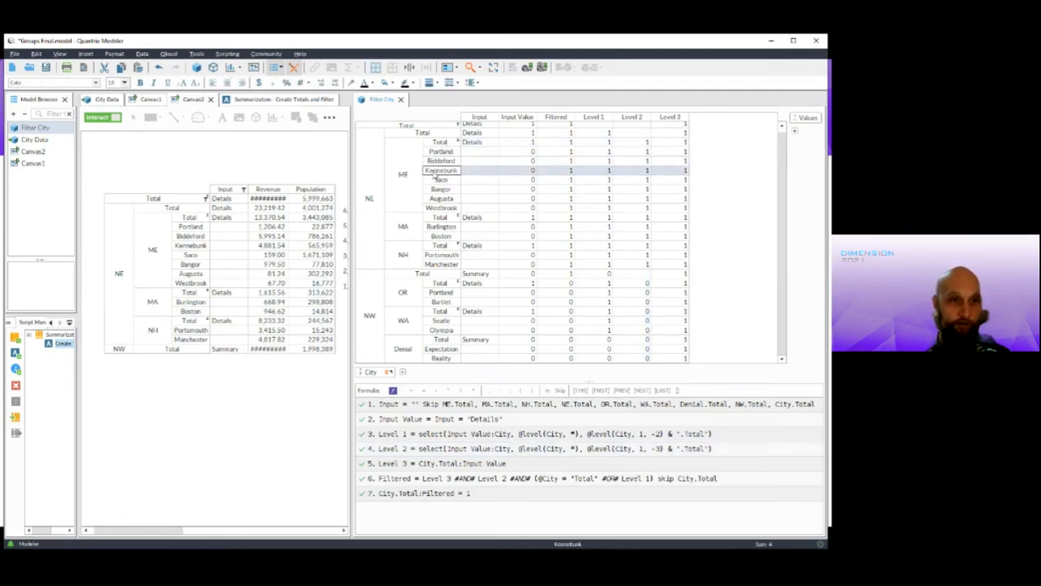
left_click(398, 176)
left_click(418, 134)
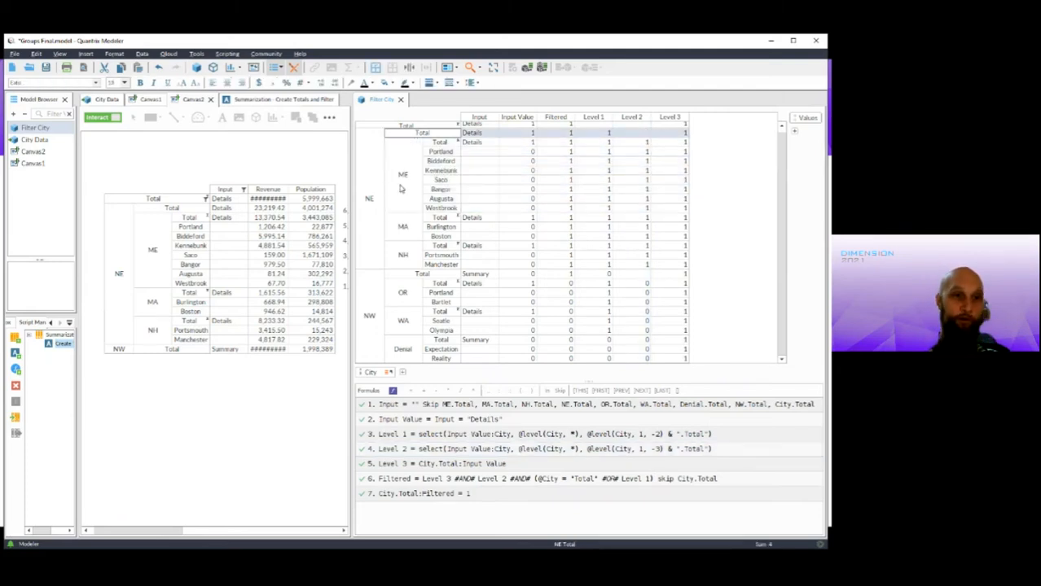
left_click(374, 216)
left_click(411, 126)
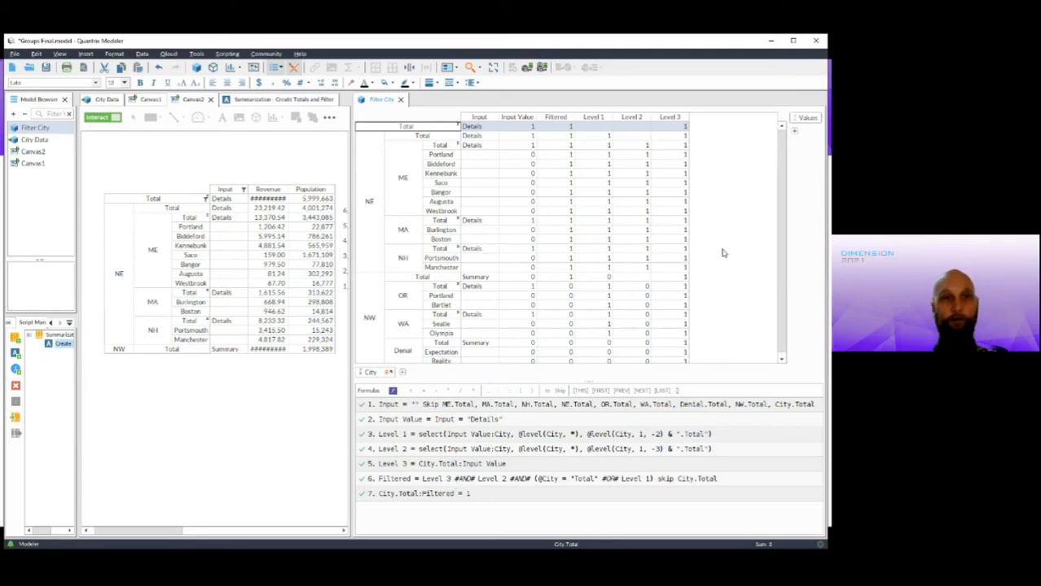
- Toggle the Input of ME's Total on Canvas2 to Summary and back to Details to demonstrate the filtering
left_click(241, 219)
left_click(243, 219)
left_click(233, 236)
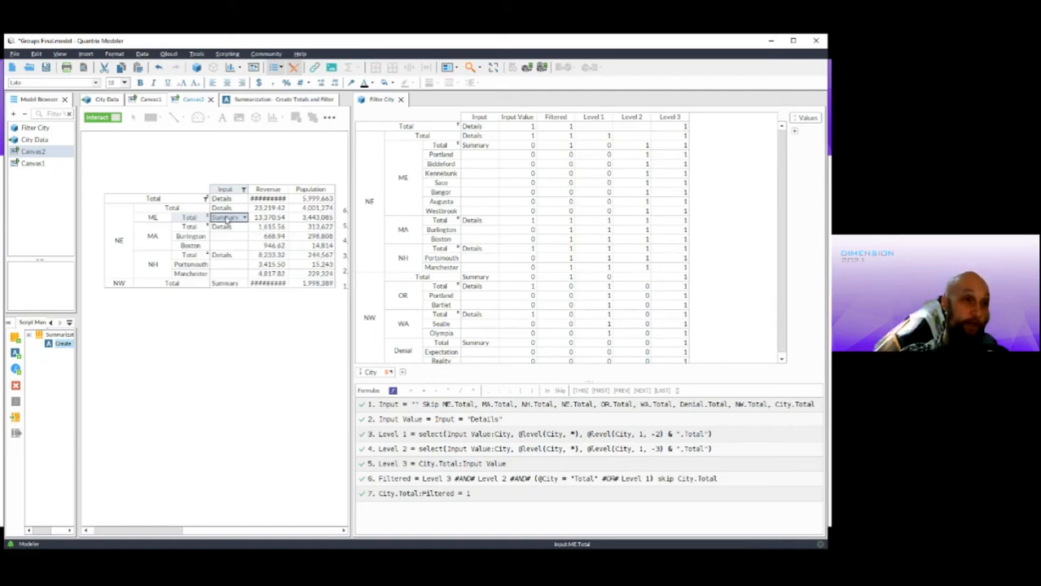
left_click(243, 218)
left_click(232, 228)
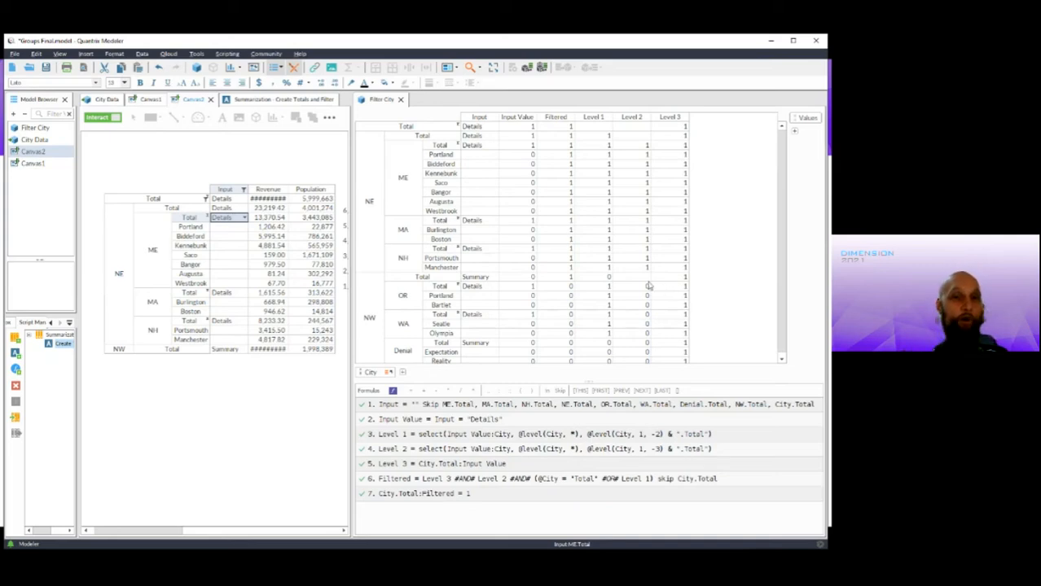
left_click(731, 205)
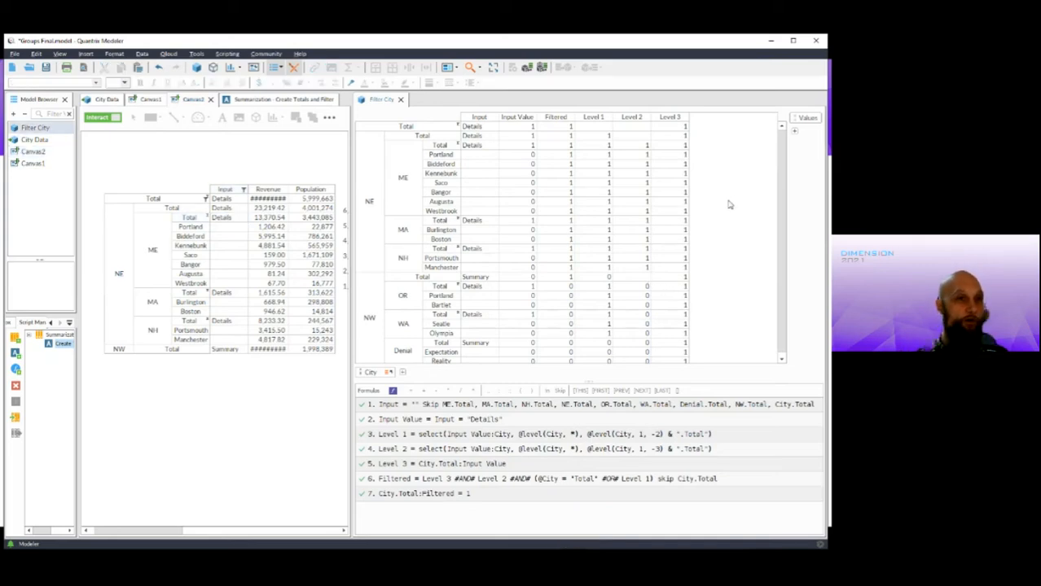
- Open the Create Totals and Filter script, widen its pane and skim the code
left_click(260, 101)
left_click_drag(349, 198, 587, 213)
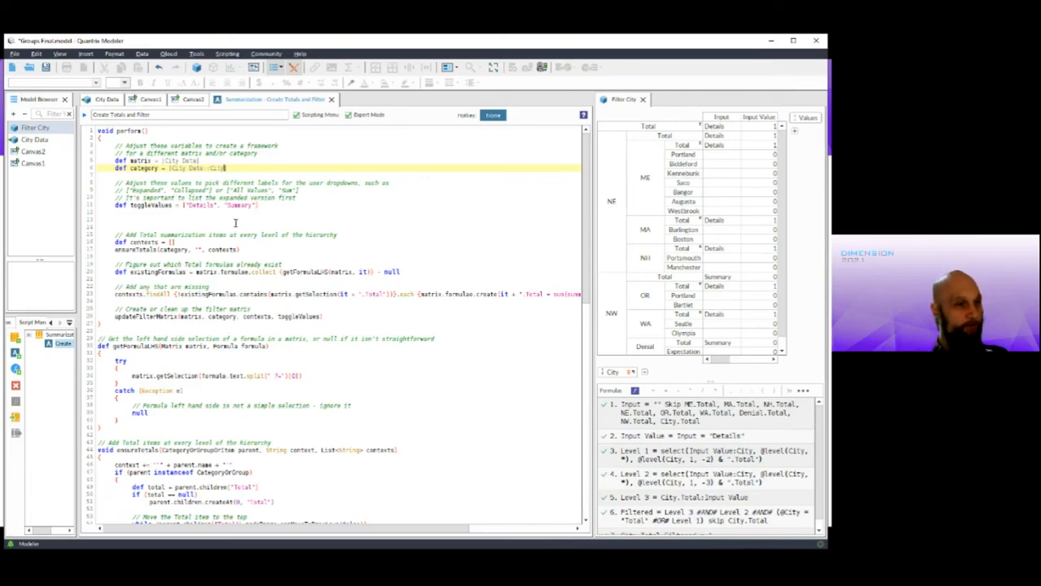
scroll(235, 222, "down", 15)
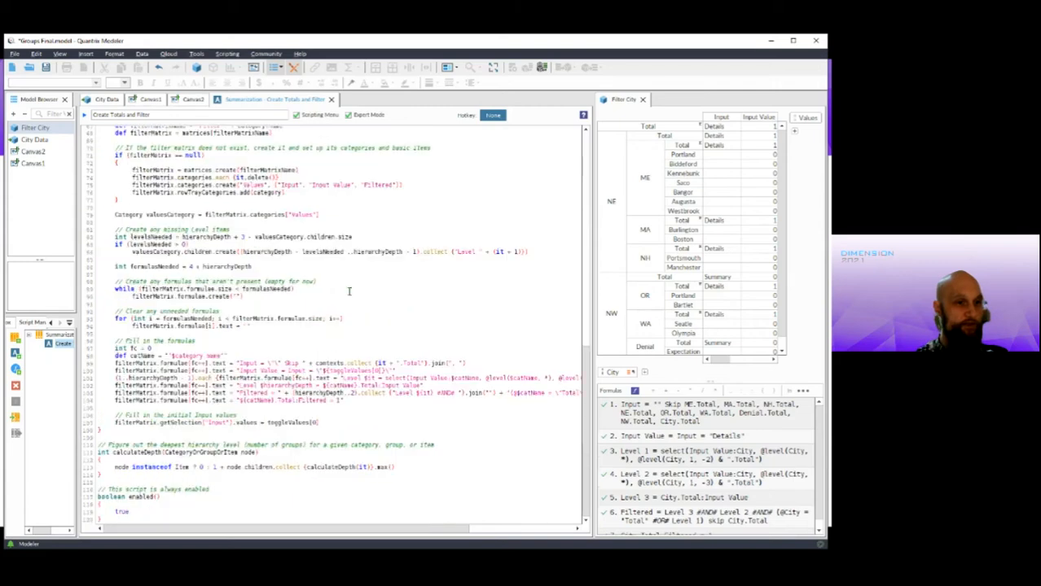
scroll(383, 325, "up", 10)
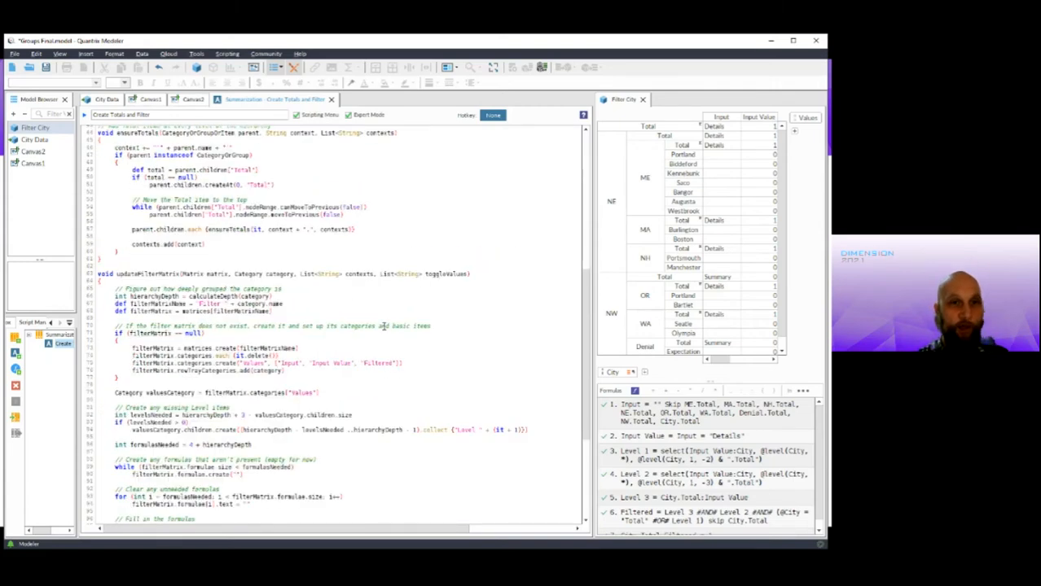
scroll(388, 329, "up", 8)
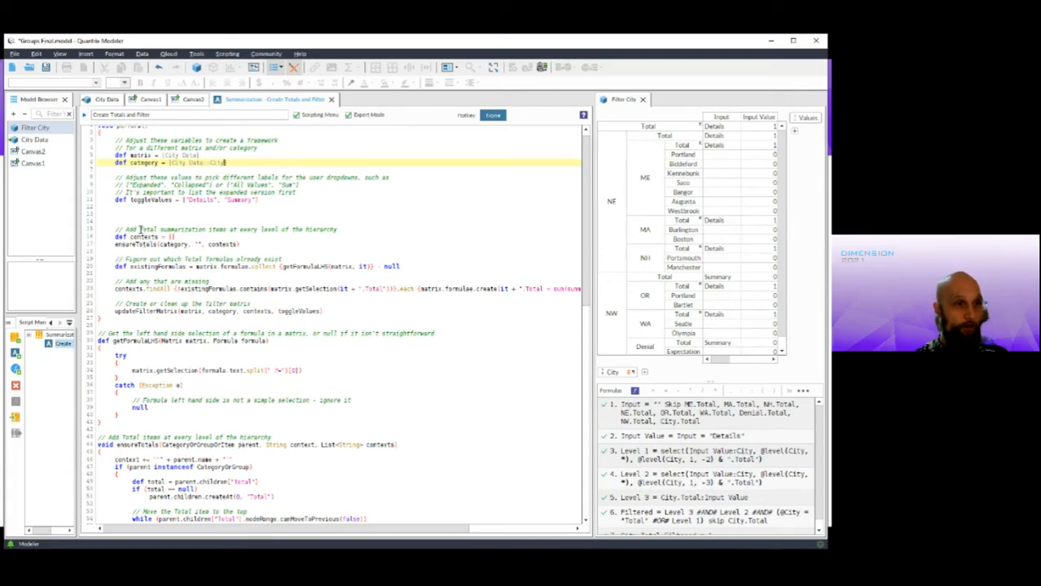
- Examine how the script adds Total items at every hierarchy level and moves them to the top, relating this to ME's Total
left_click_drag(140, 230, 337, 230)
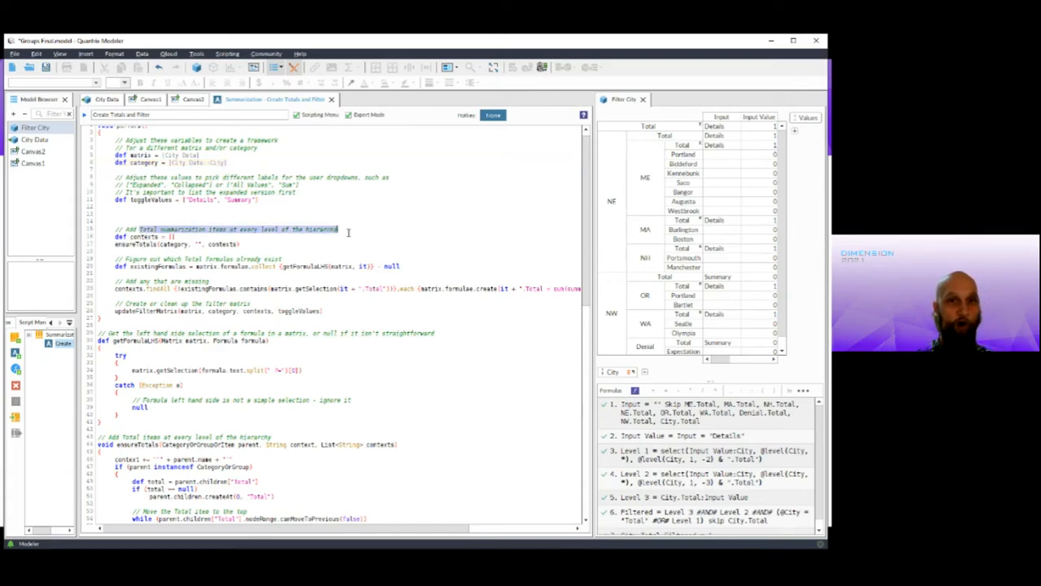
left_click(678, 144)
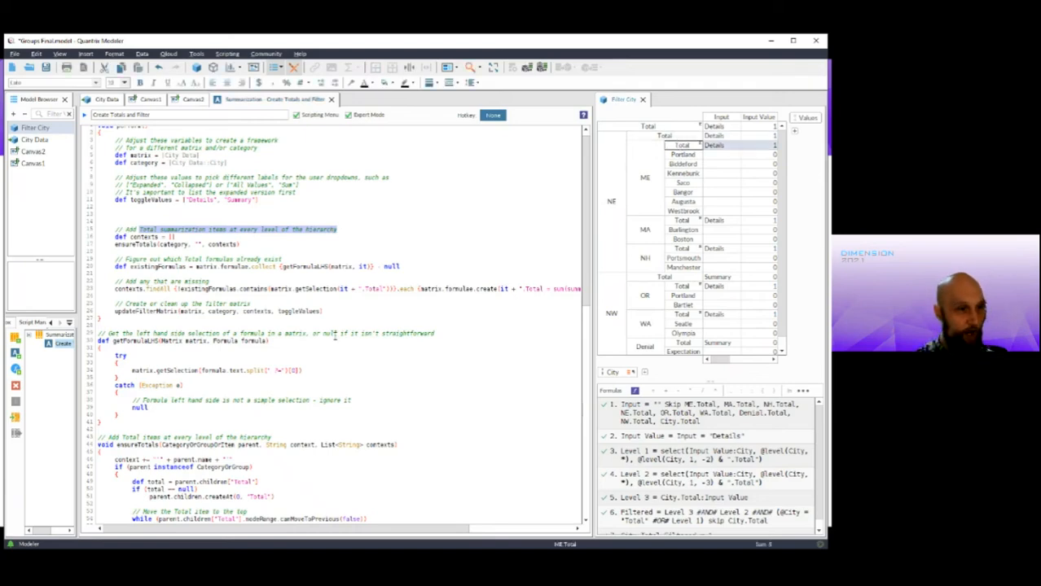
scroll(196, 459, "down", 6)
left_click_drag(132, 384, 382, 390)
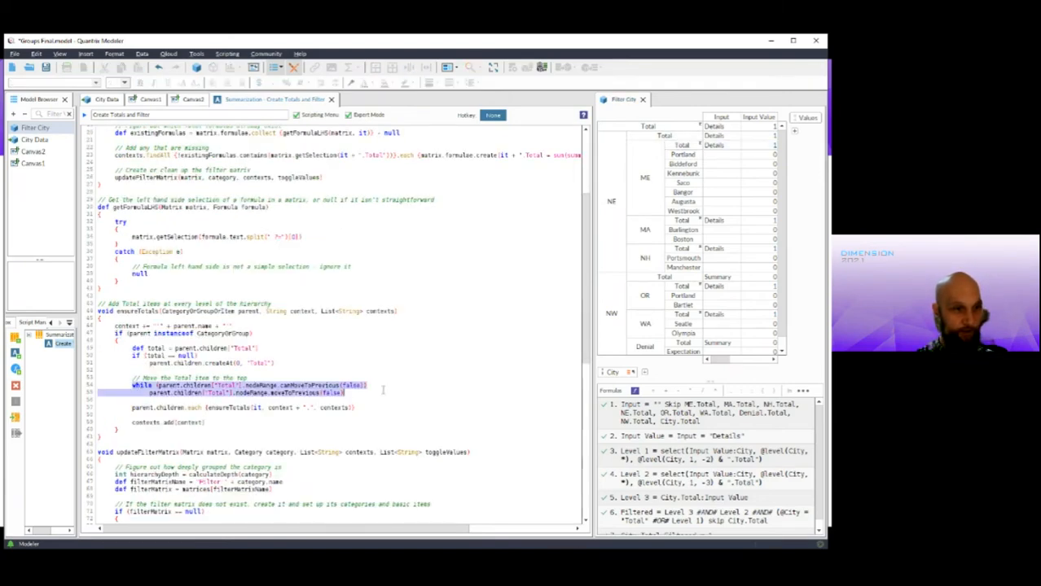
left_click(398, 340)
- Examine the script's existingFormulas line and compare it with the Total formulas in the City Data matrix
scroll(404, 335, "up", 6)
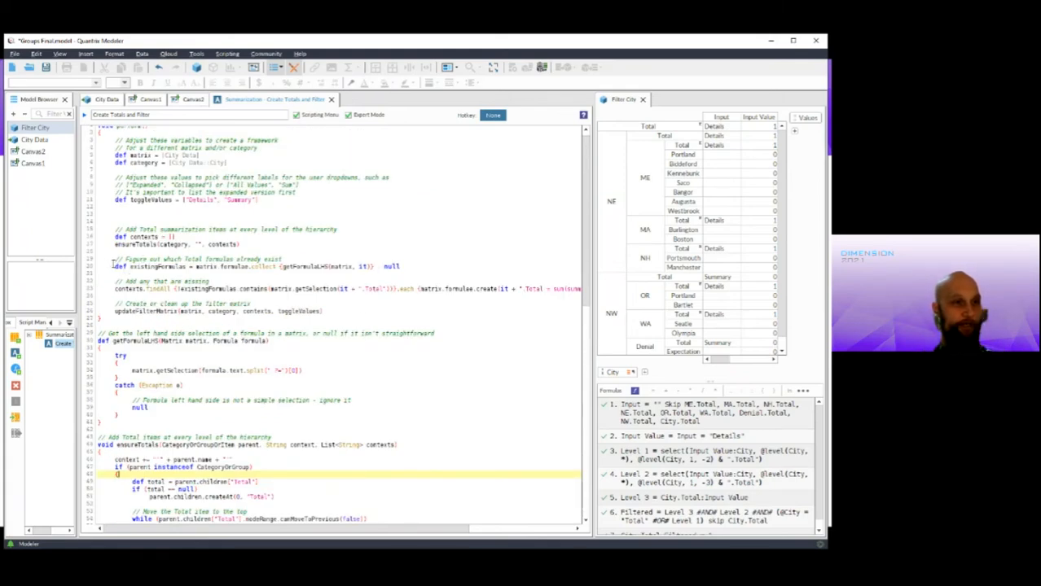
left_click_drag(114, 266, 401, 266)
scroll(692, 249, "down", 1)
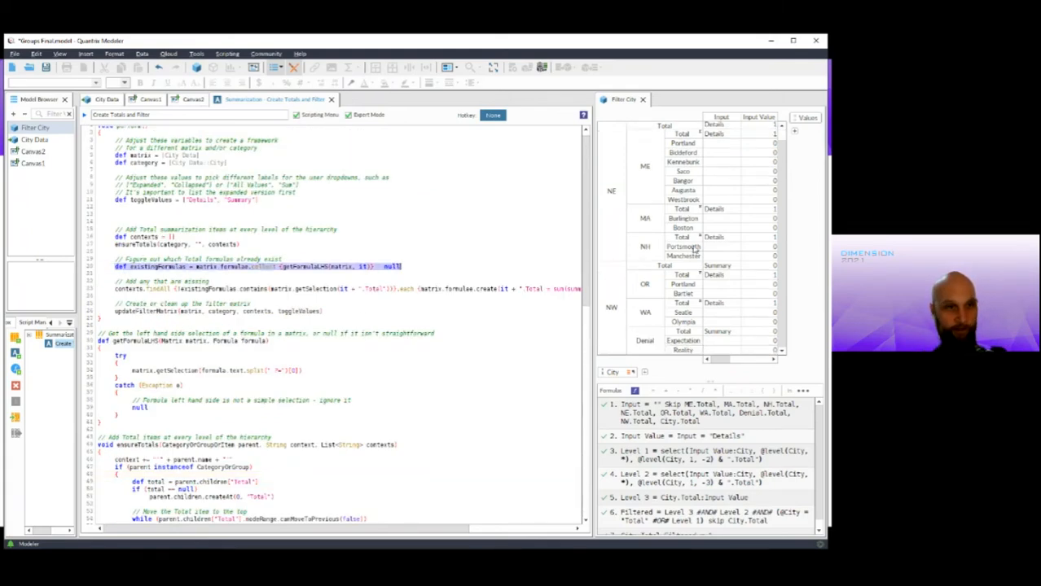
left_click(86, 98)
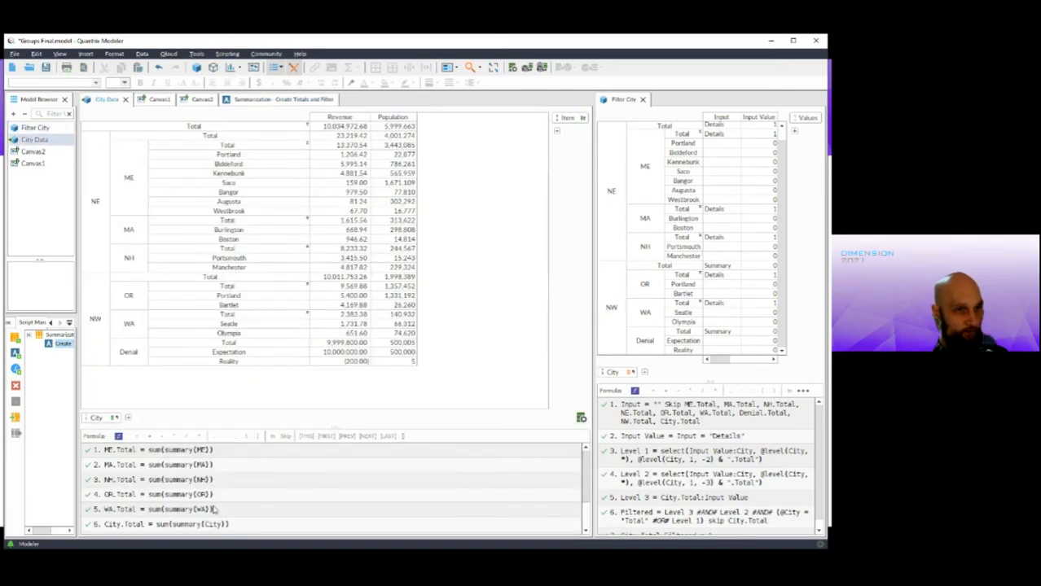
left_click(283, 99)
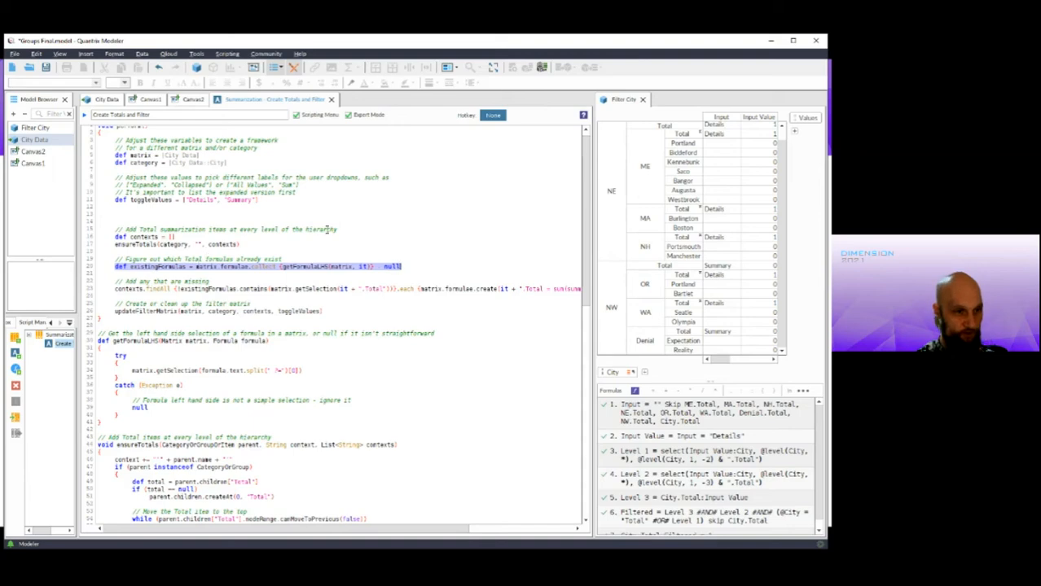
left_click(317, 257)
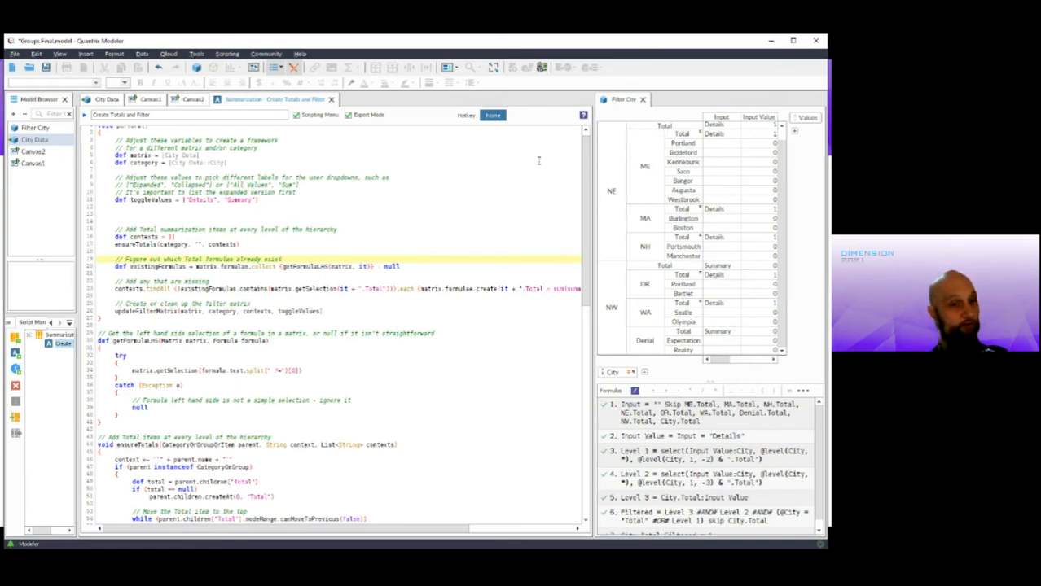
- Review the script's updateFilterMatrix function against Filter City's Level columns and its Level 1 to Level 3 formulas
scroll(437, 363, "down", 10)
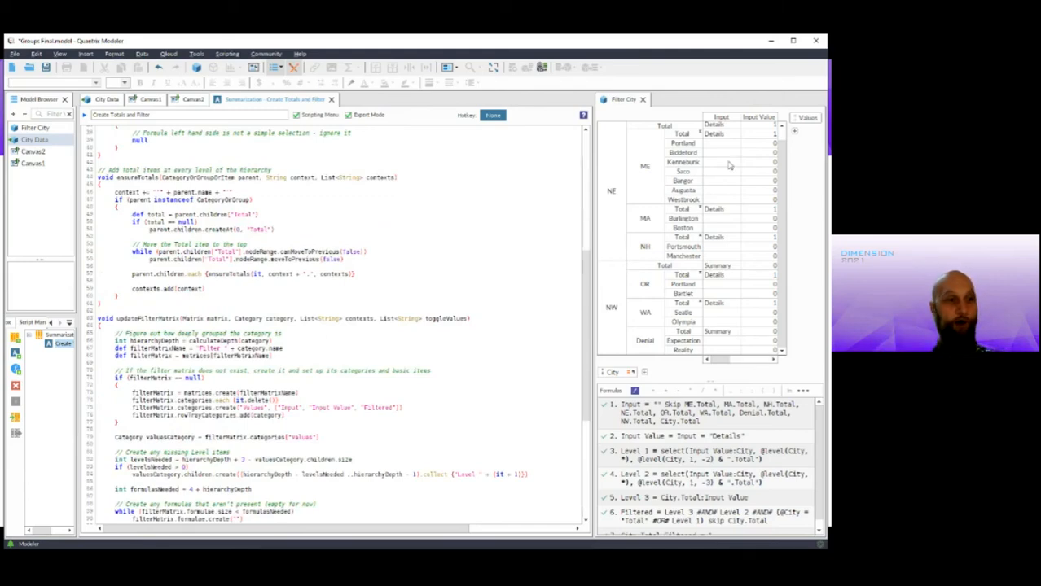
scroll(394, 353, "down", 4)
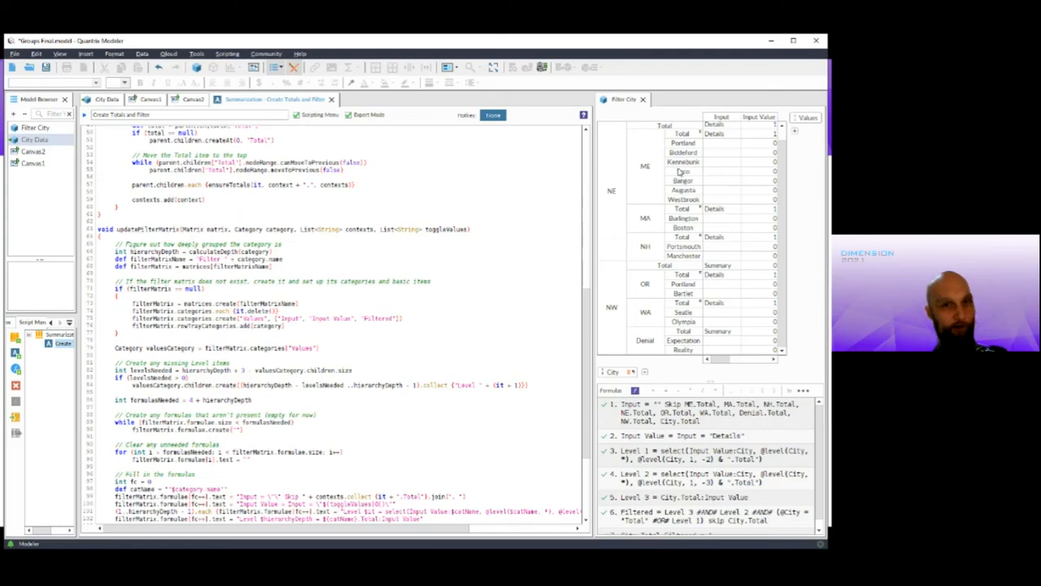
scroll(756, 139, "right", 2)
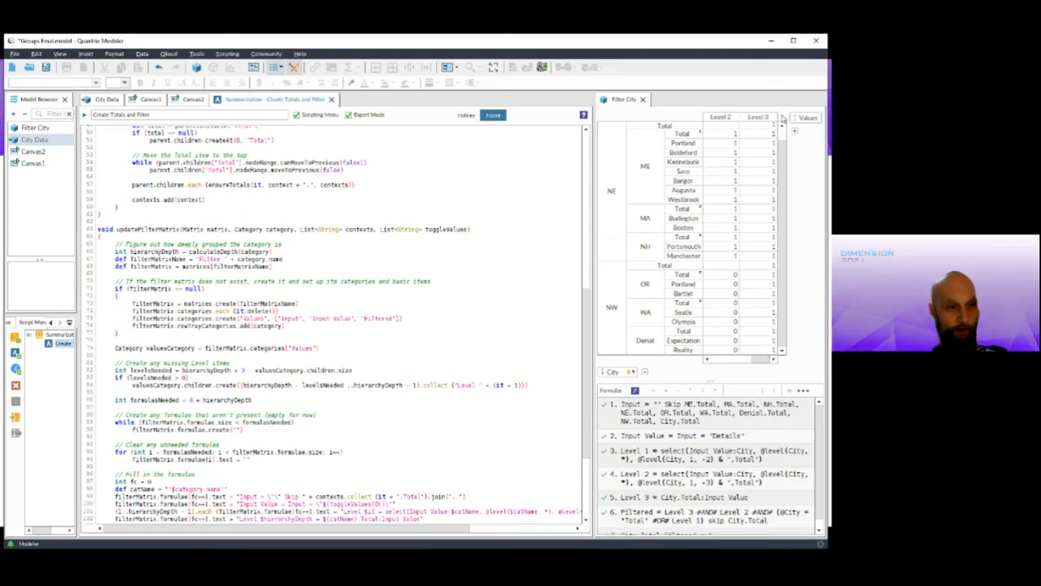
scroll(255, 371, "down", 6)
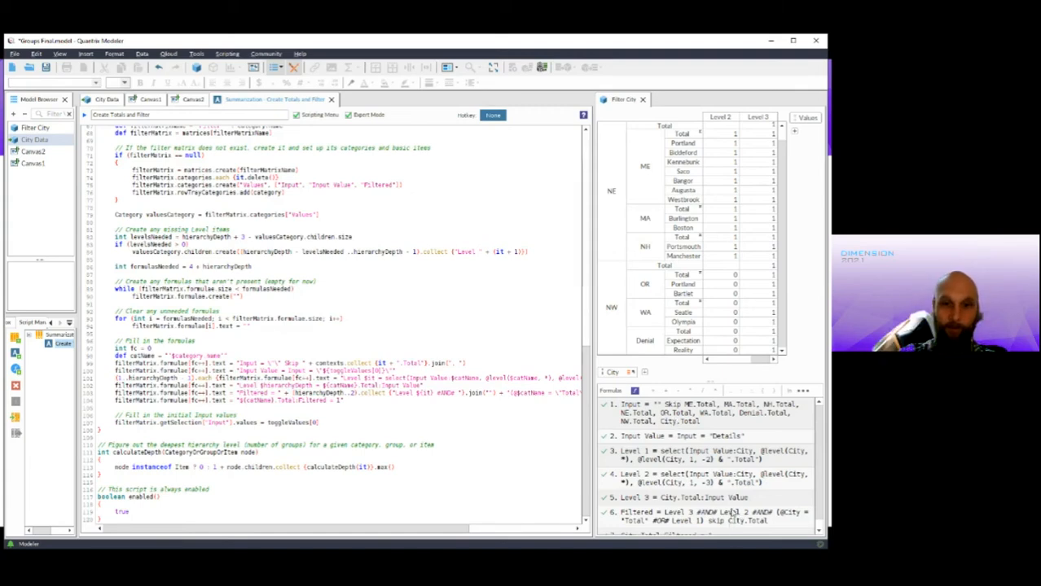
left_click_drag(673, 460, 682, 503)
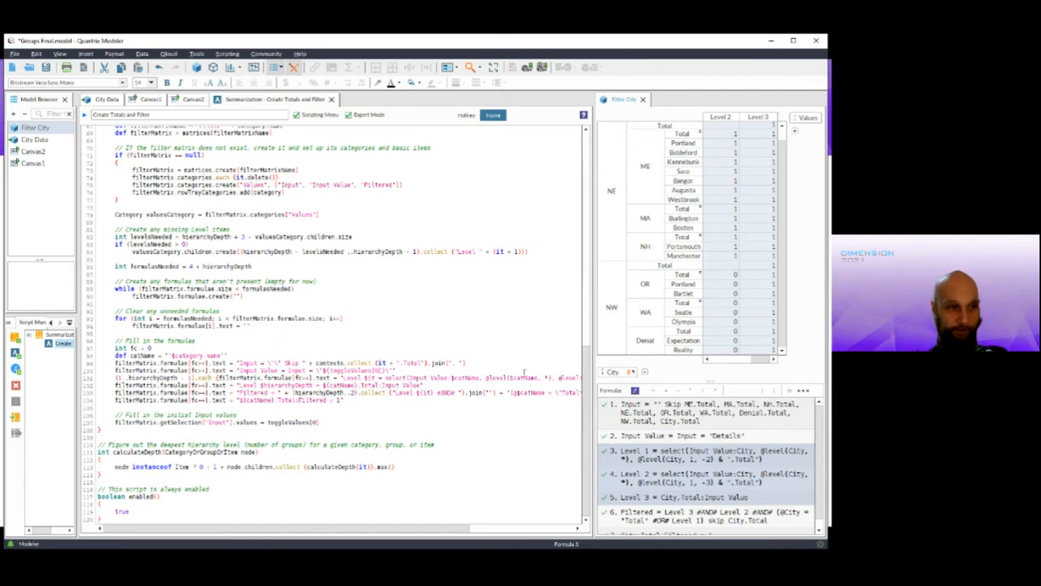
left_click(254, 340)
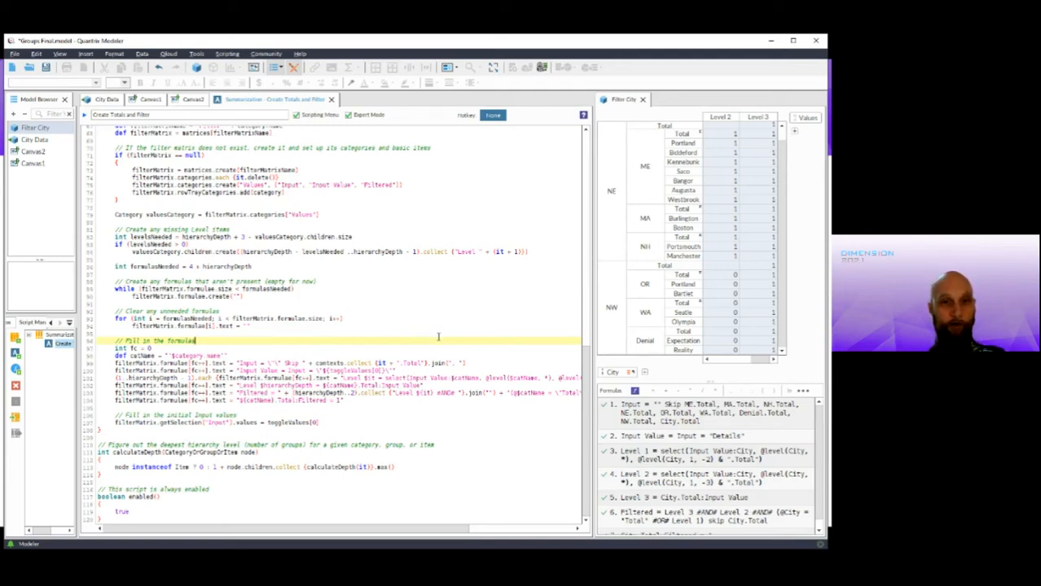
- Replace sum with average in the script line that creates missing Total formulas, apply the edit and return to Canvas2
scroll(457, 358, "up", 20)
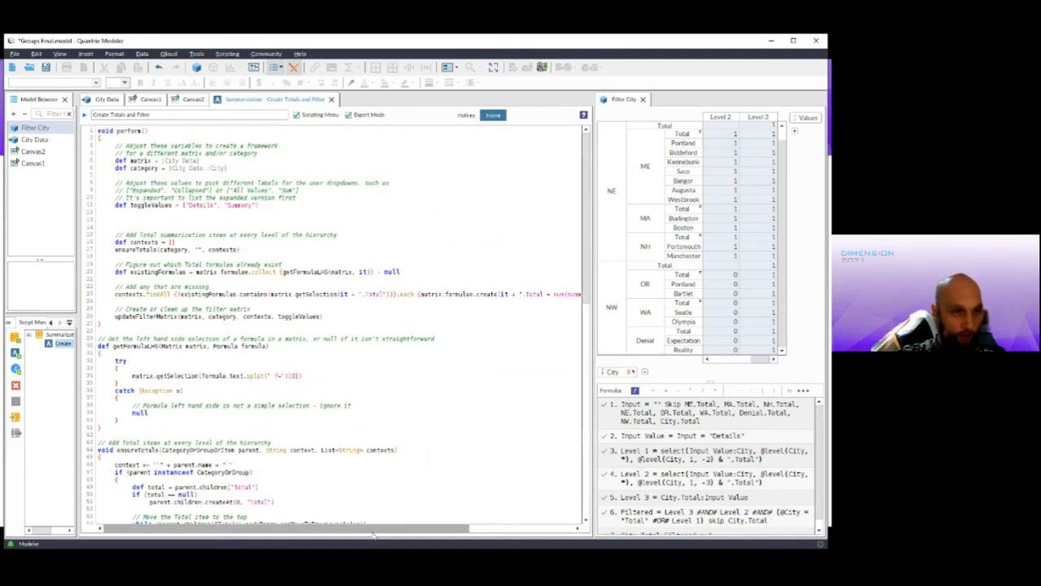
left_click_drag(373, 530, 413, 528)
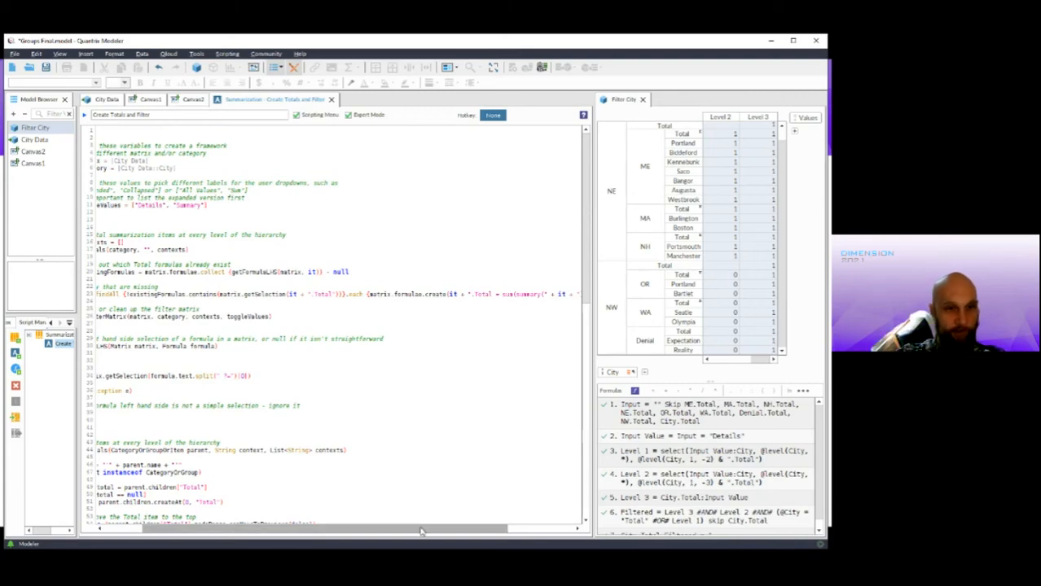
left_click_drag(422, 530, 518, 536)
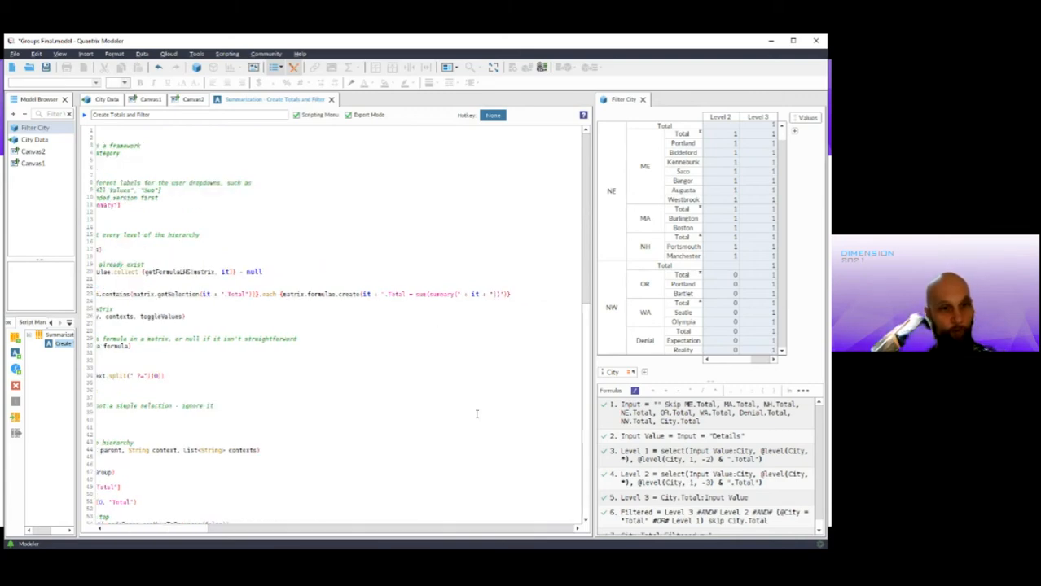
left_click(409, 294)
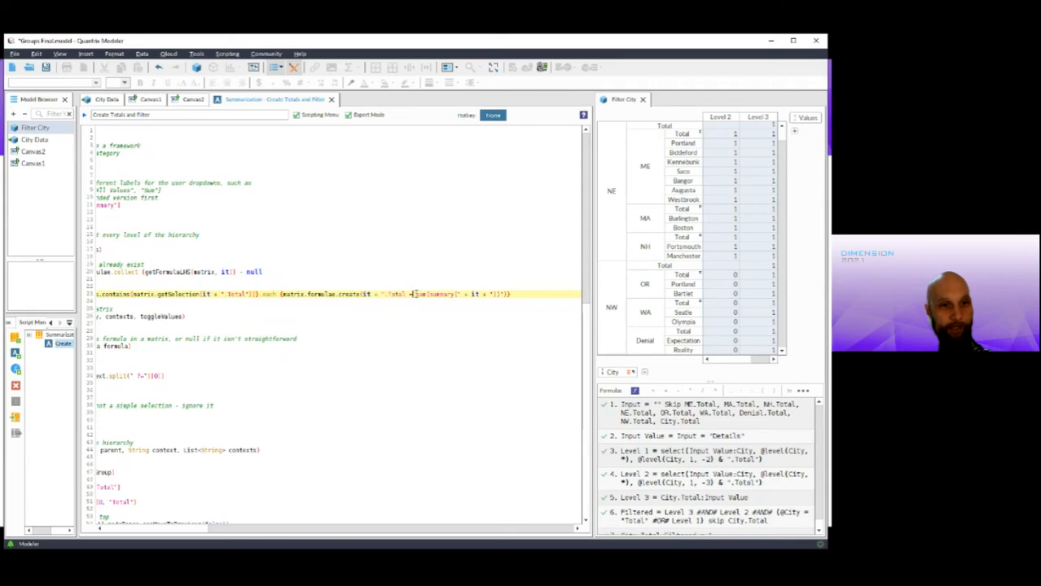
left_click_drag(415, 295, 454, 294)
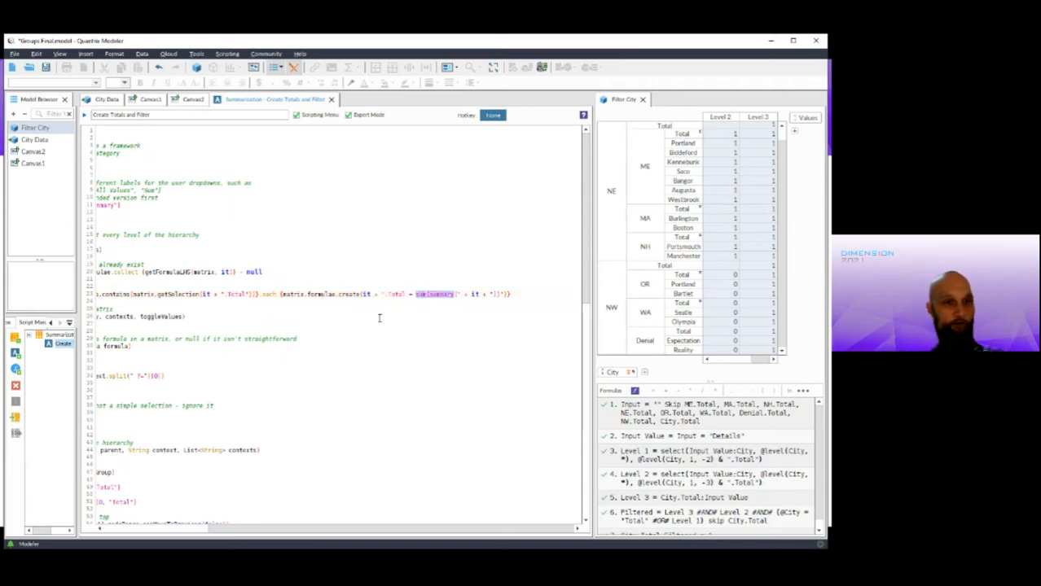
left_click(426, 294)
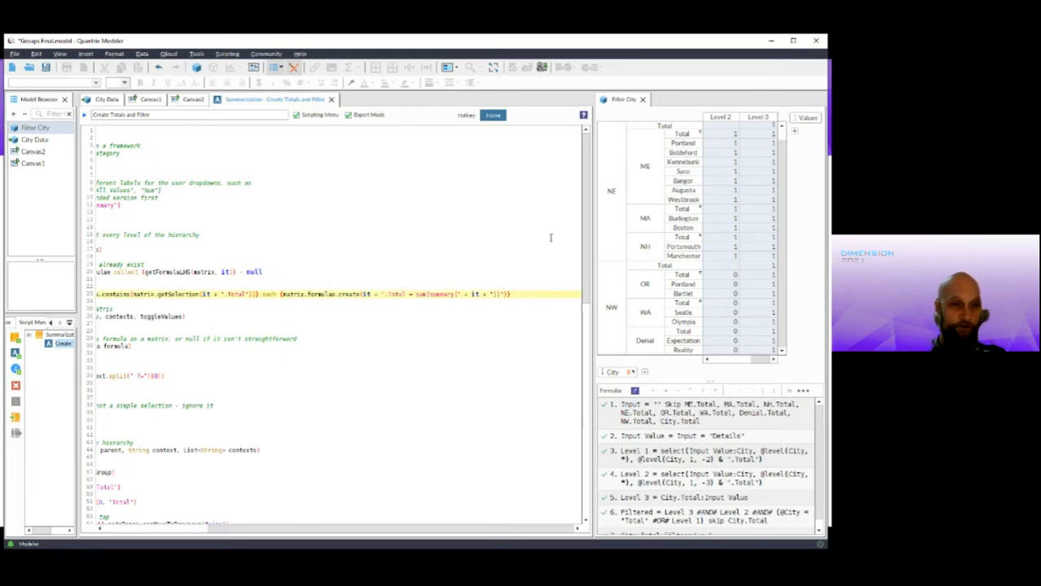
key("ctrl+shift+Left")
type("average")
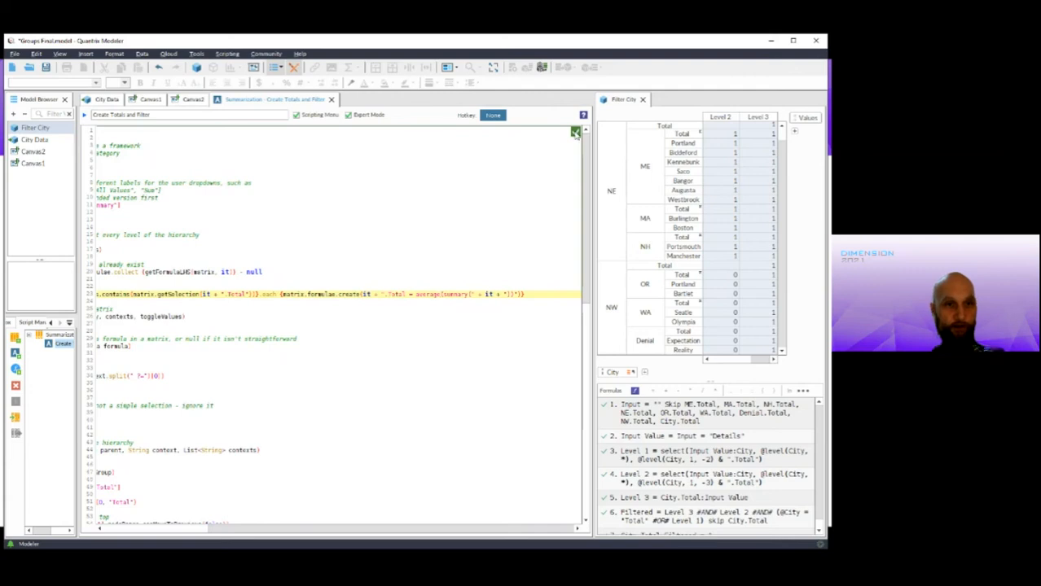
left_click(575, 132)
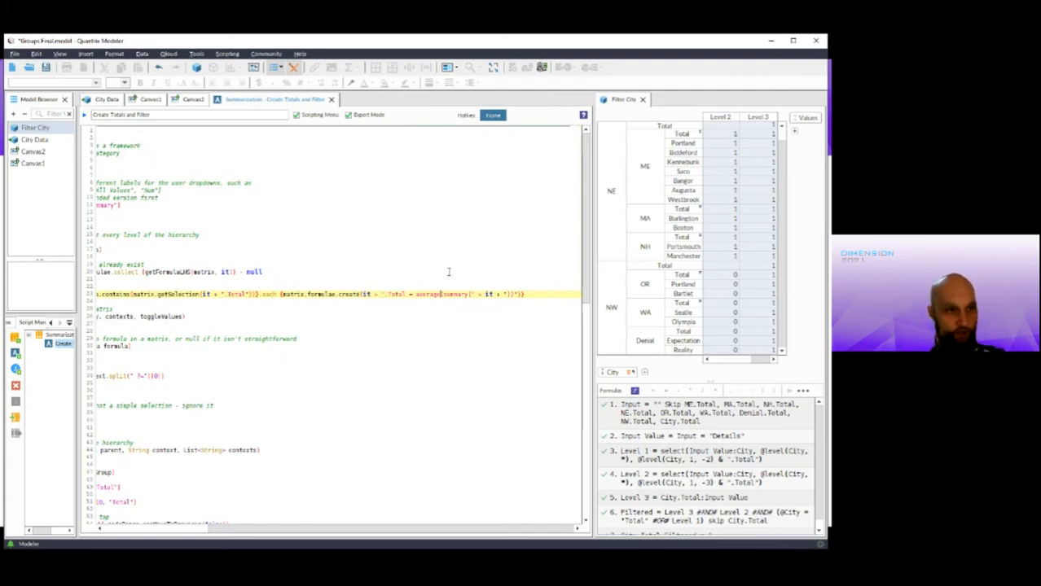
left_click(193, 99)
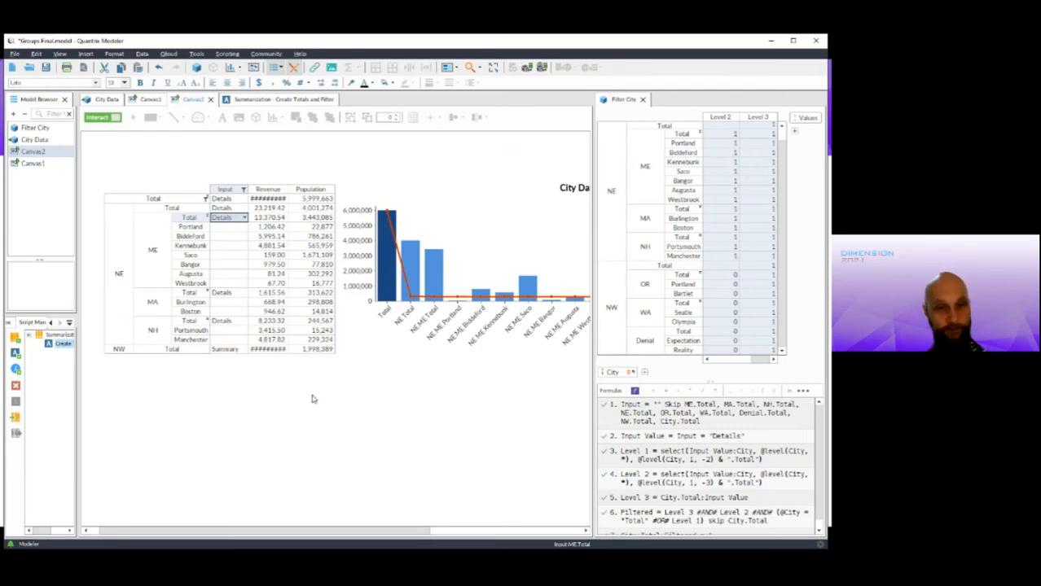
- Delete all the existing Total sum formulas from the City Data matrix
left_click(106, 101)
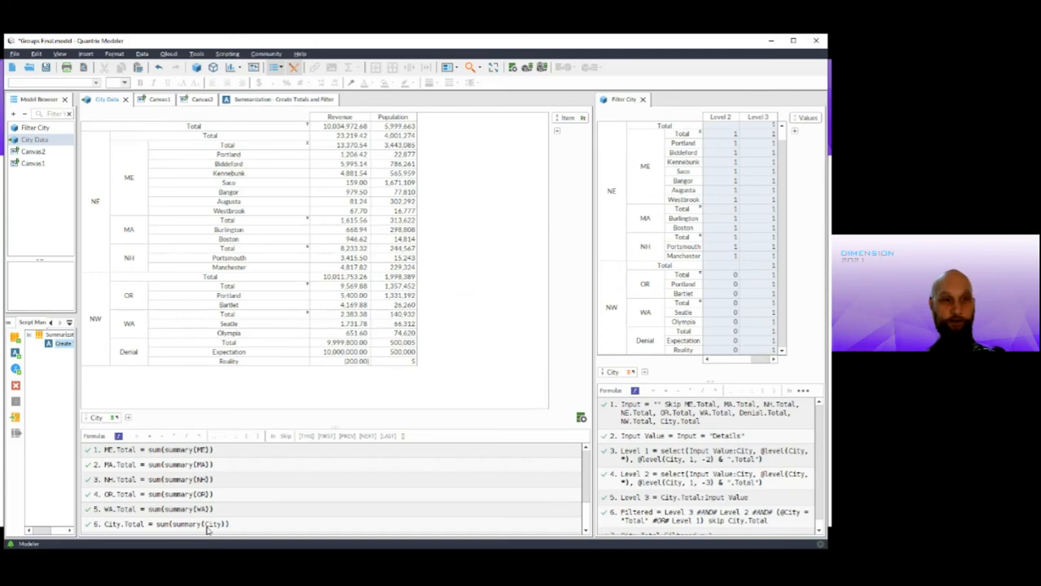
left_click(207, 455)
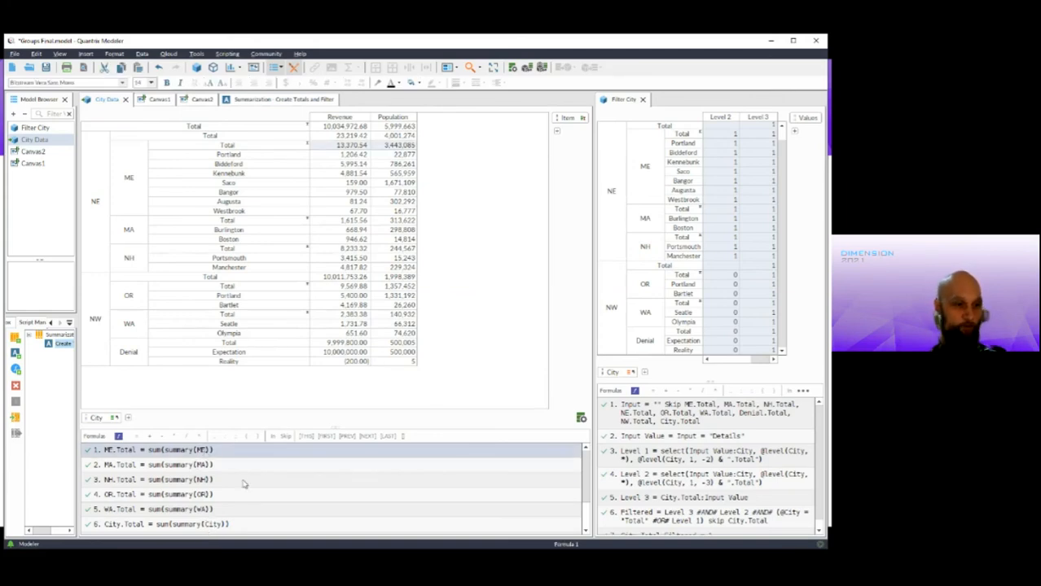
key("shift+Down")
key("shift+Down")
key("shift+Down")
key("shift+Down")
key("shift+Down")
key("Delete")
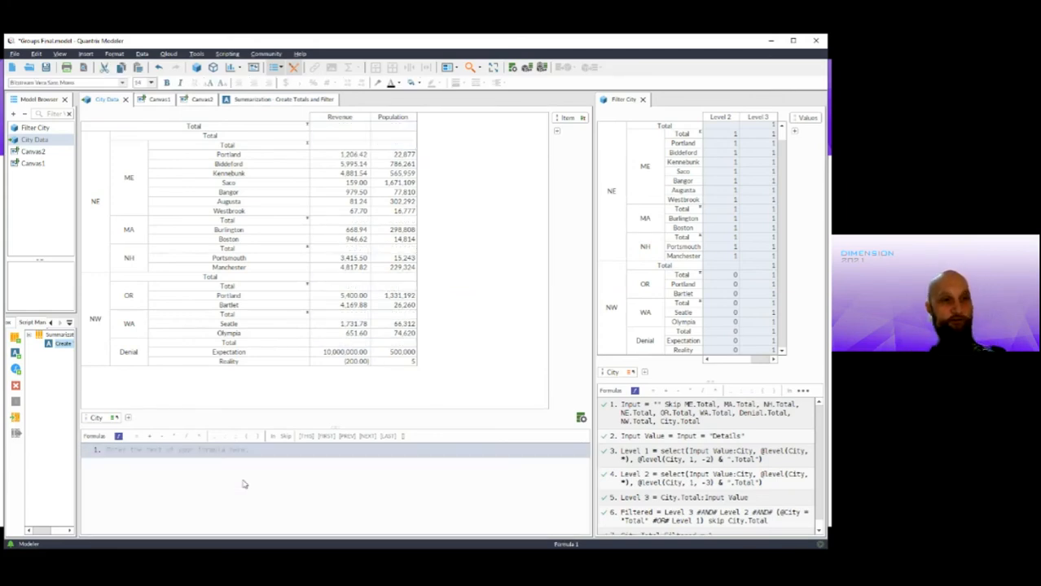
- Delete the Denial group from City Data's NW group and run the Create Totals and Filter script
left_click(133, 354)
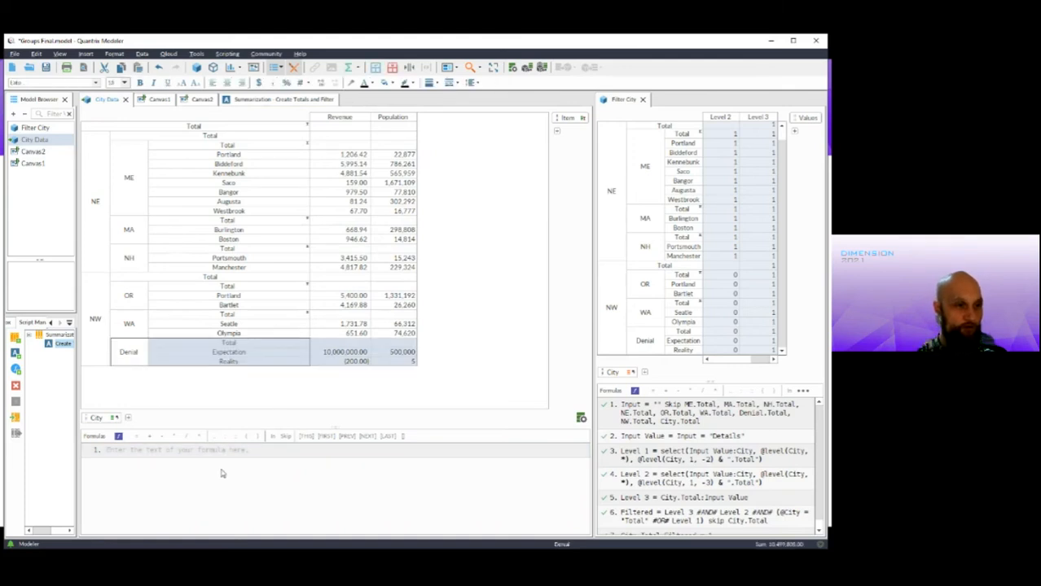
key("Delete")
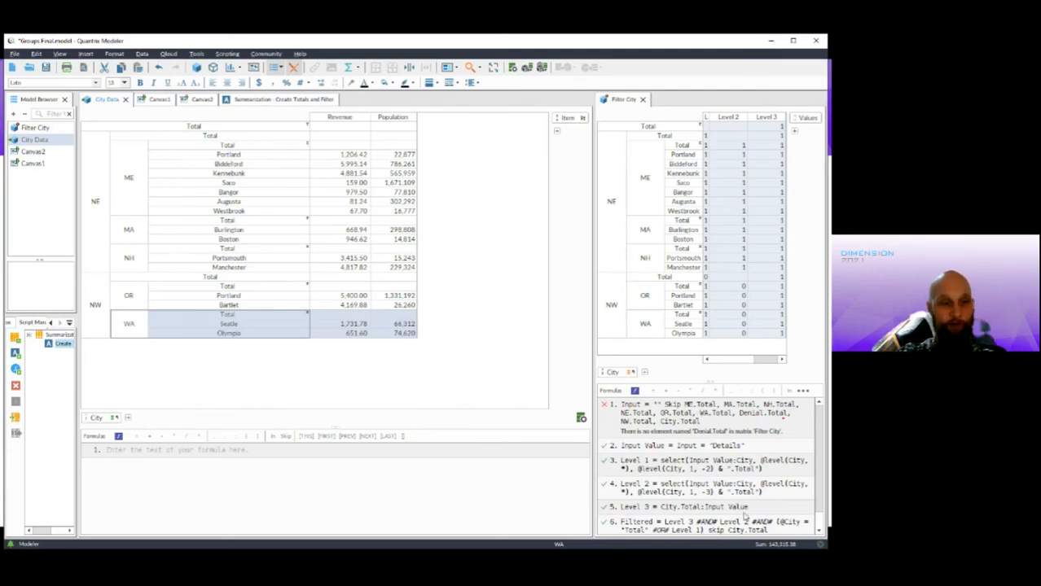
left_click(227, 54)
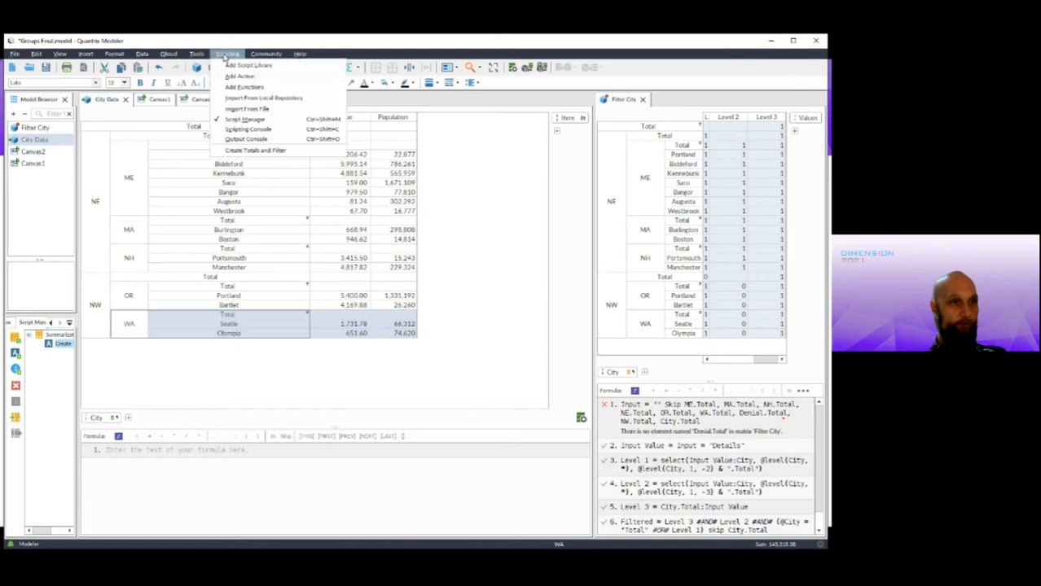
left_click(255, 151)
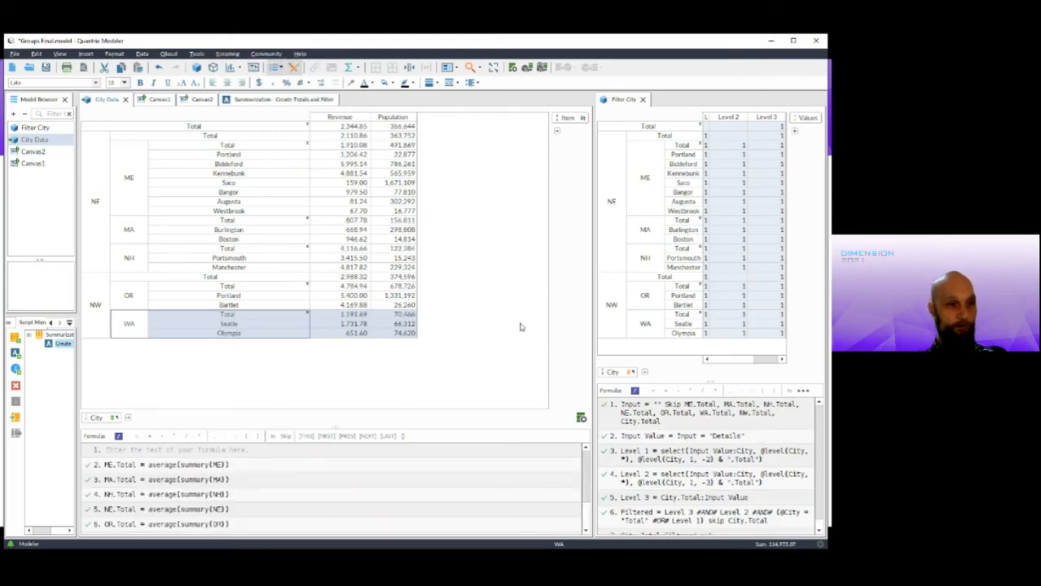
- Check the regenerated average Total formulas in City Data and the Input column values in Filter City
left_click(175, 470)
scroll(188, 497, "down", 1)
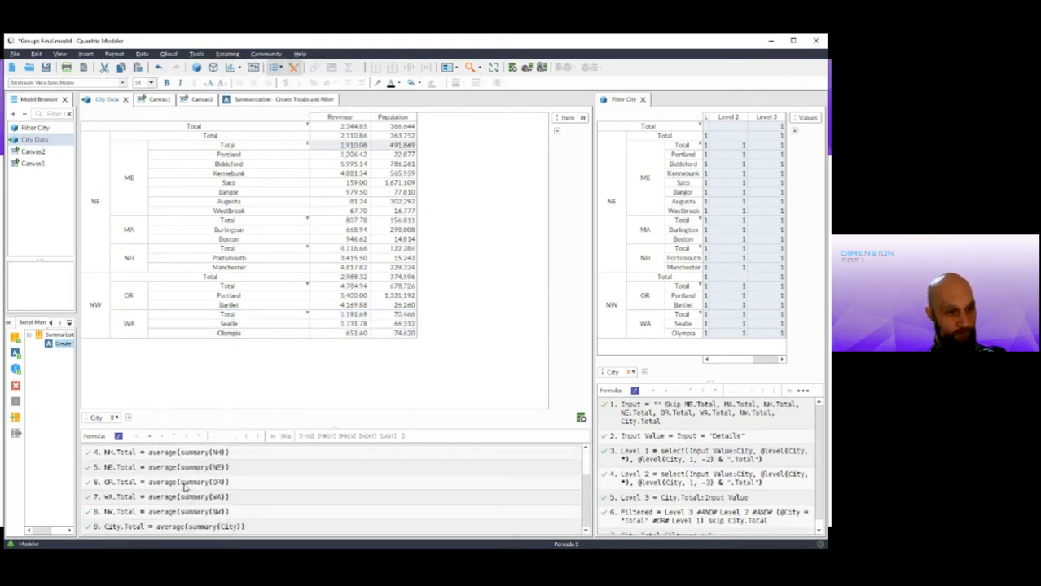
scroll(195, 505, "up", 1)
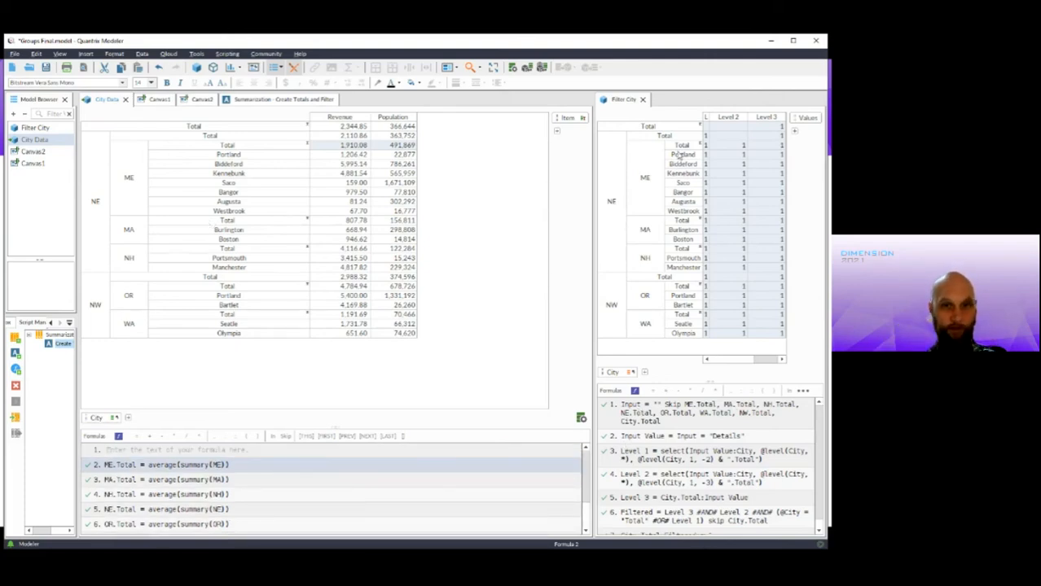
left_click_drag(762, 359, 701, 361)
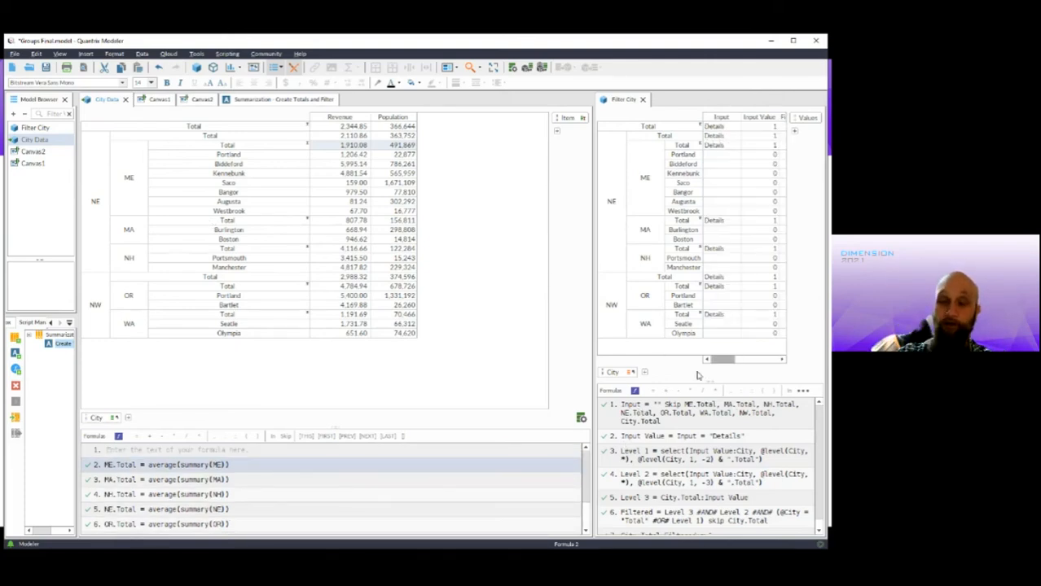
left_click(722, 118)
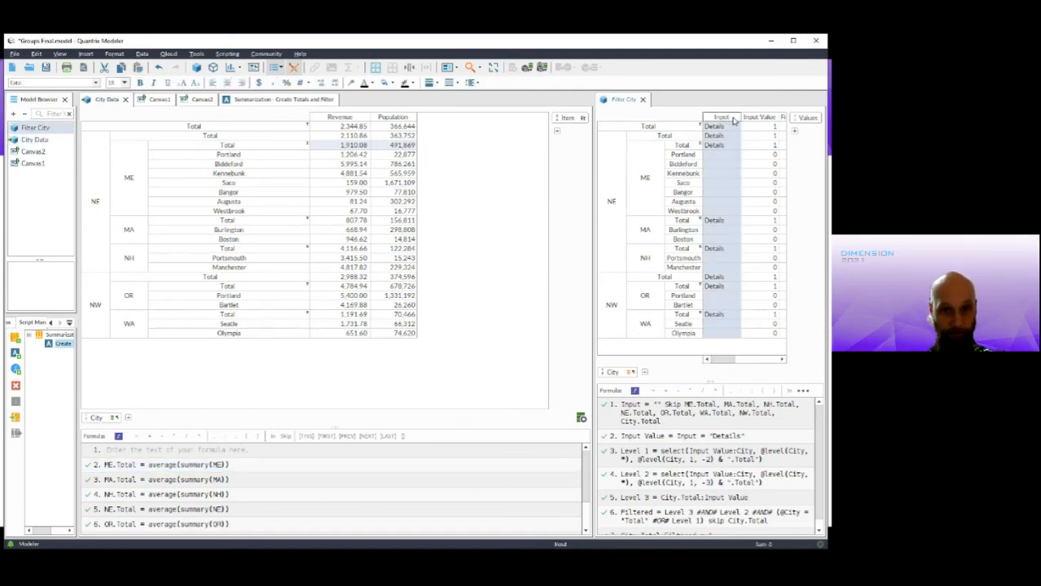
left_click(730, 128)
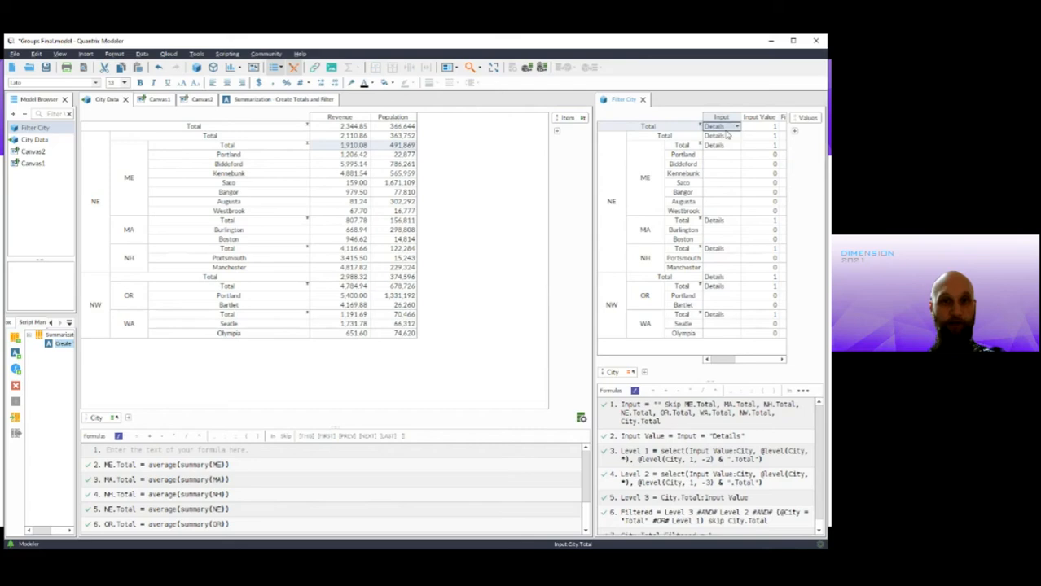
left_click_drag(721, 131, 723, 359)
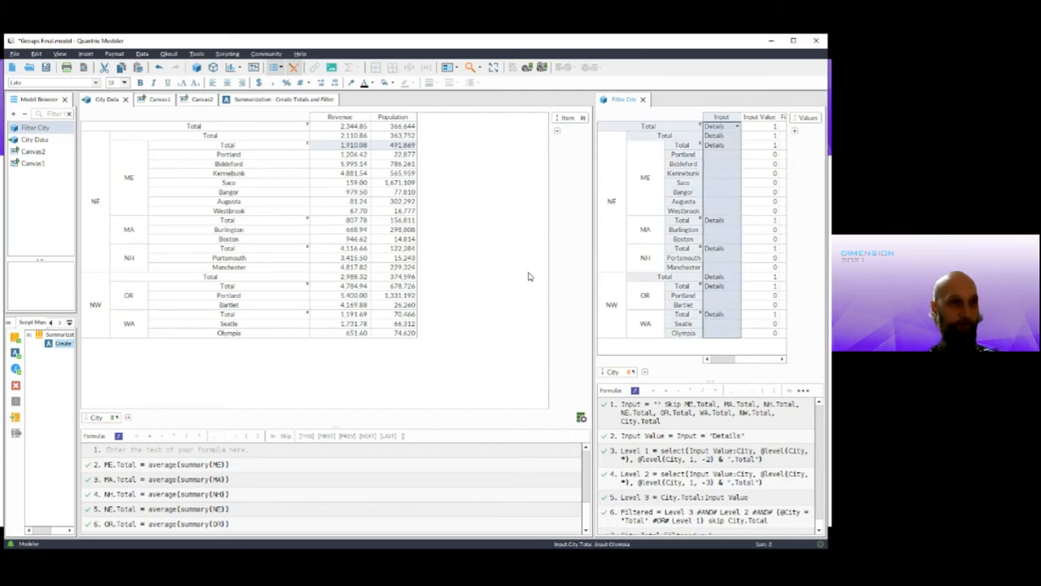
- Change toggleValues[0] to toggleValues[1] in the script line that fills in the initial Input values
left_click(262, 102)
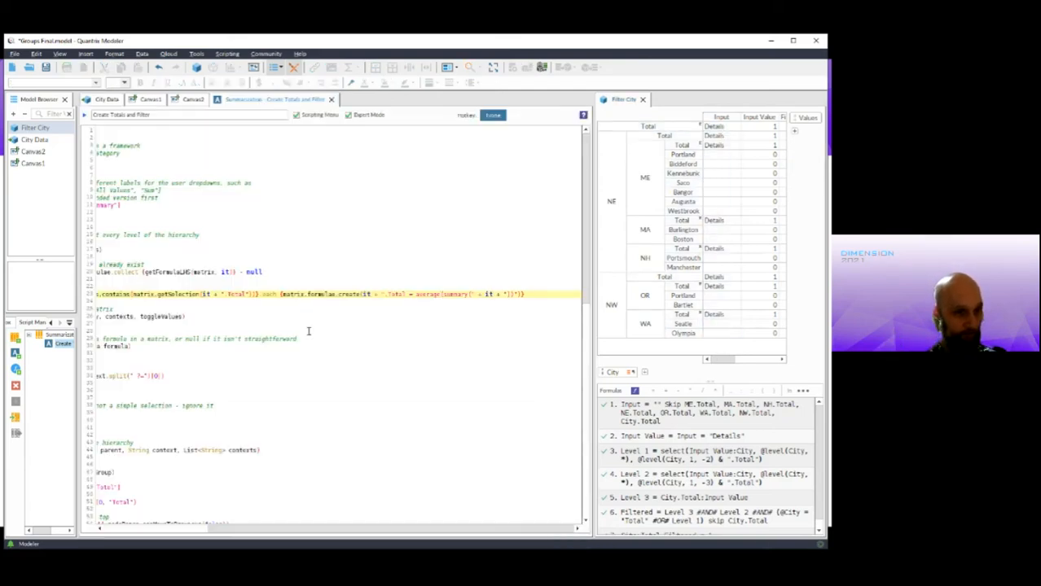
left_click_drag(291, 528, 181, 527)
scroll(329, 355, "down", 12)
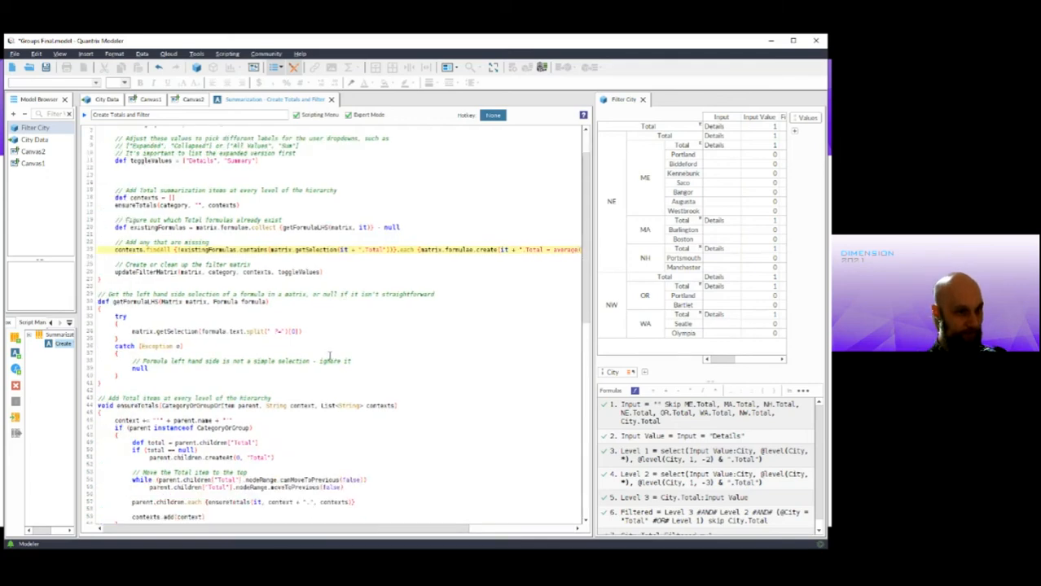
scroll(329, 355, "down", 8)
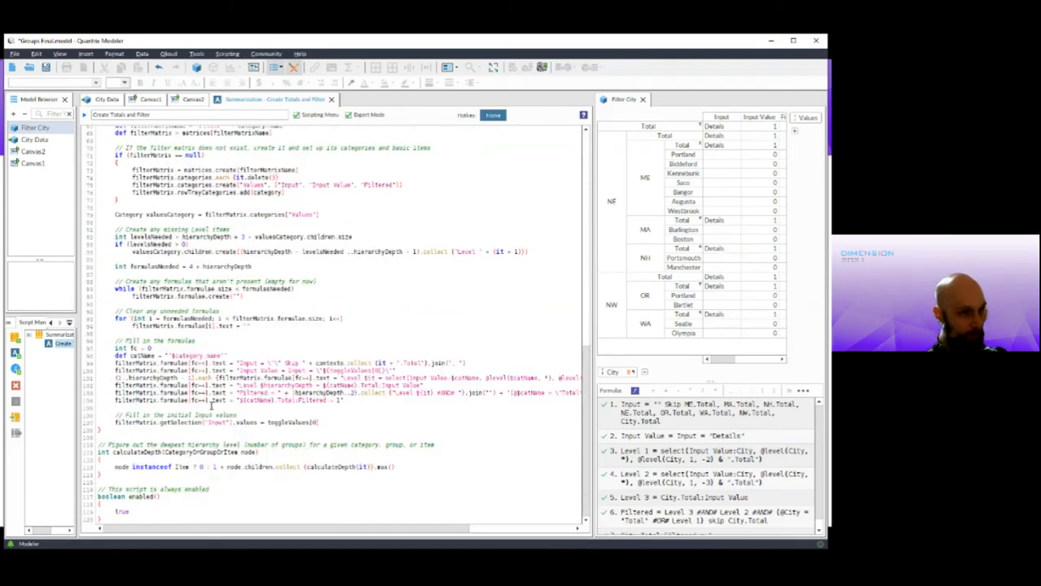
left_click(316, 421)
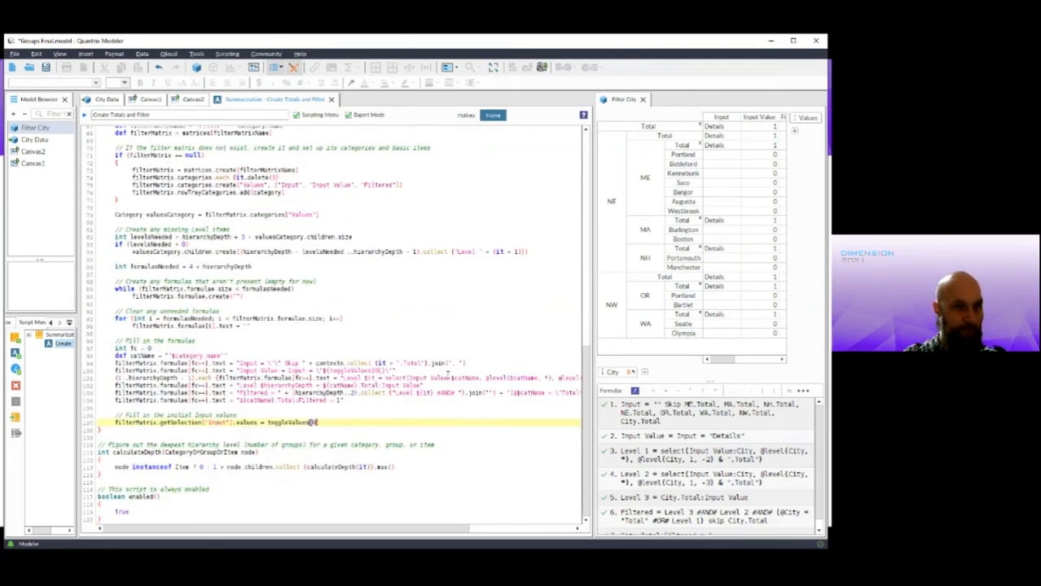
key("BackSpace")
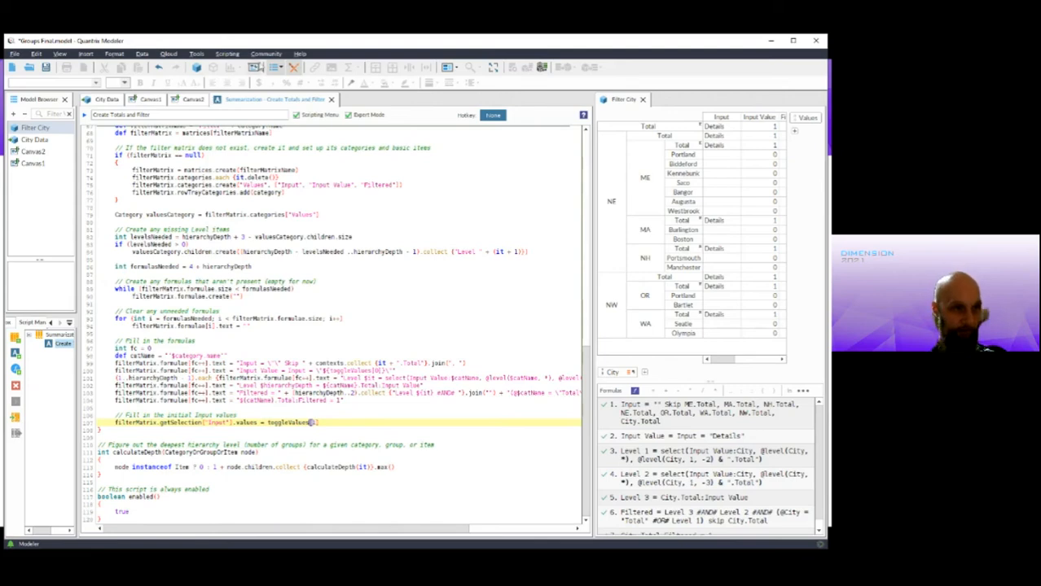
- Run the edited Create Totals and Filter script and check Filter City's Input values, Canvas1 and Canvas2
left_click(227, 54)
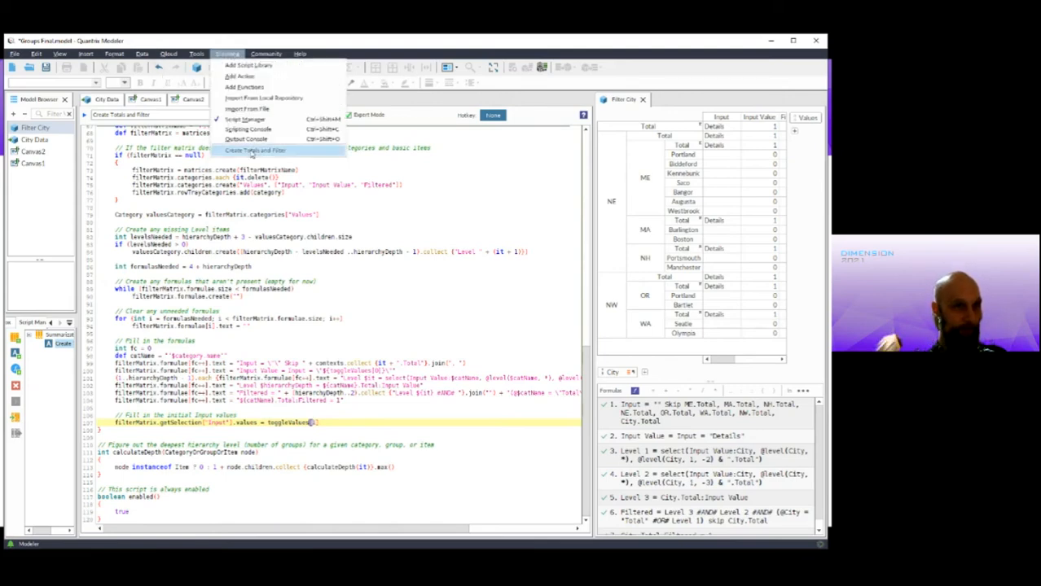
left_click(426, 225)
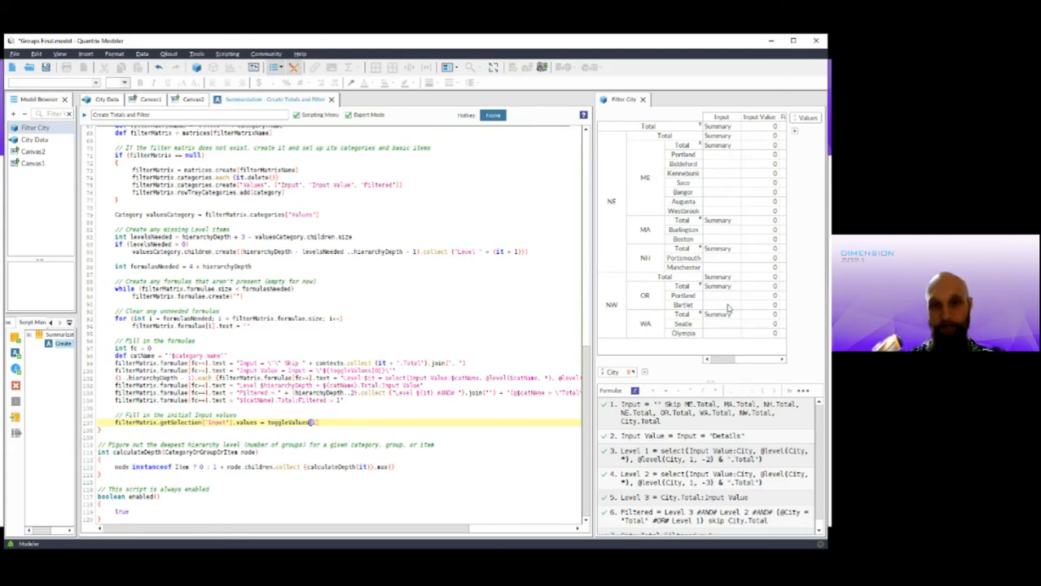
left_click(722, 147)
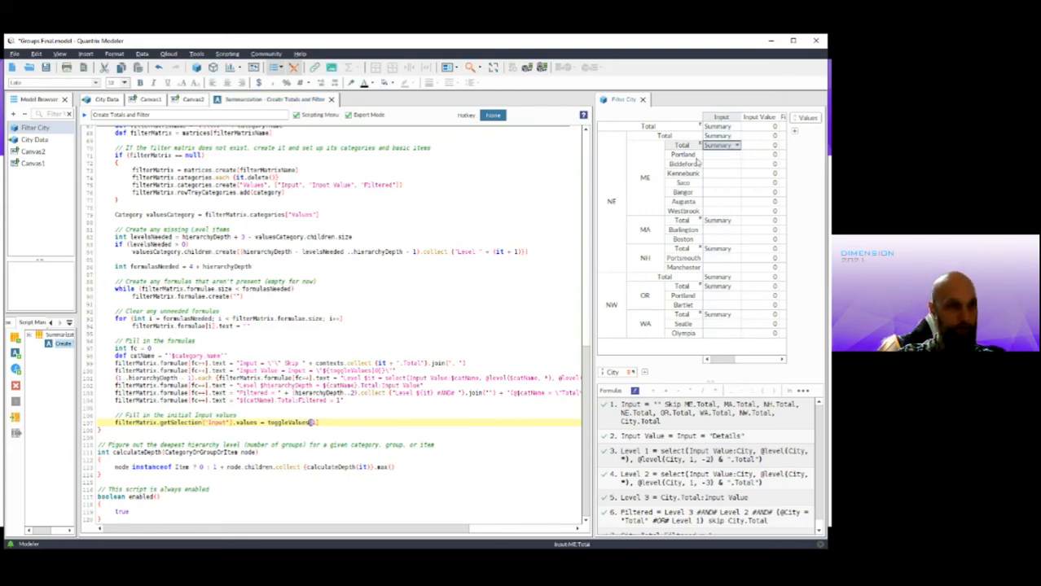
left_click(146, 99)
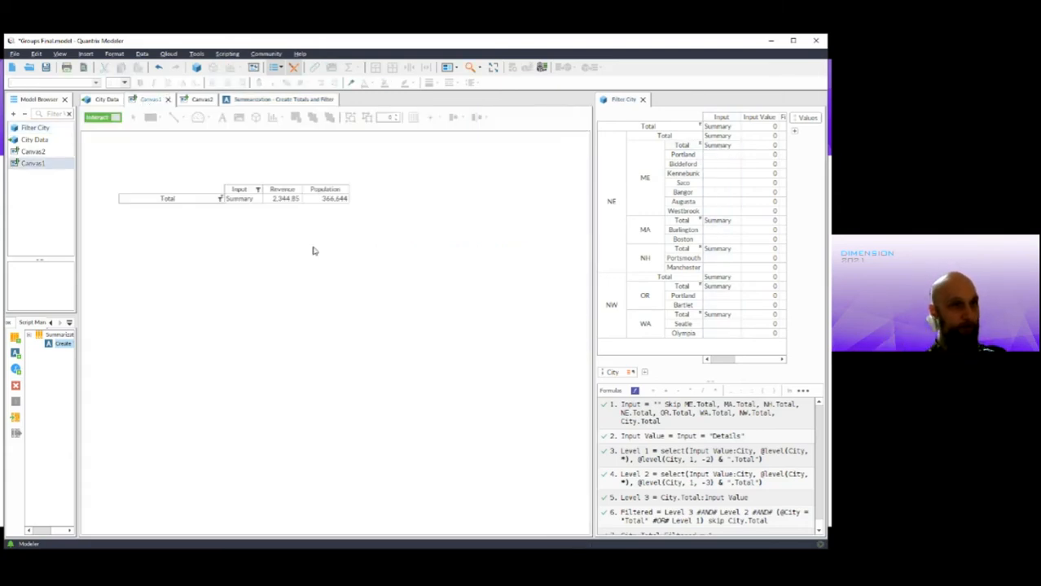
left_click(191, 101)
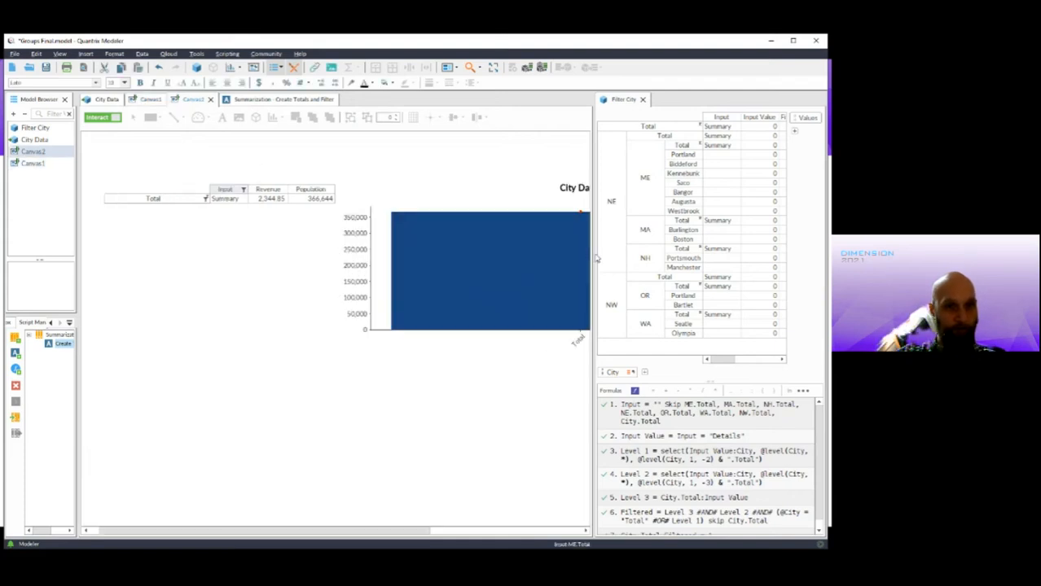
- Close Filter City and rearrange Canvas2 in Layout mode, placing the table at the canvas's upper middle and the chart below it
left_click(642, 99)
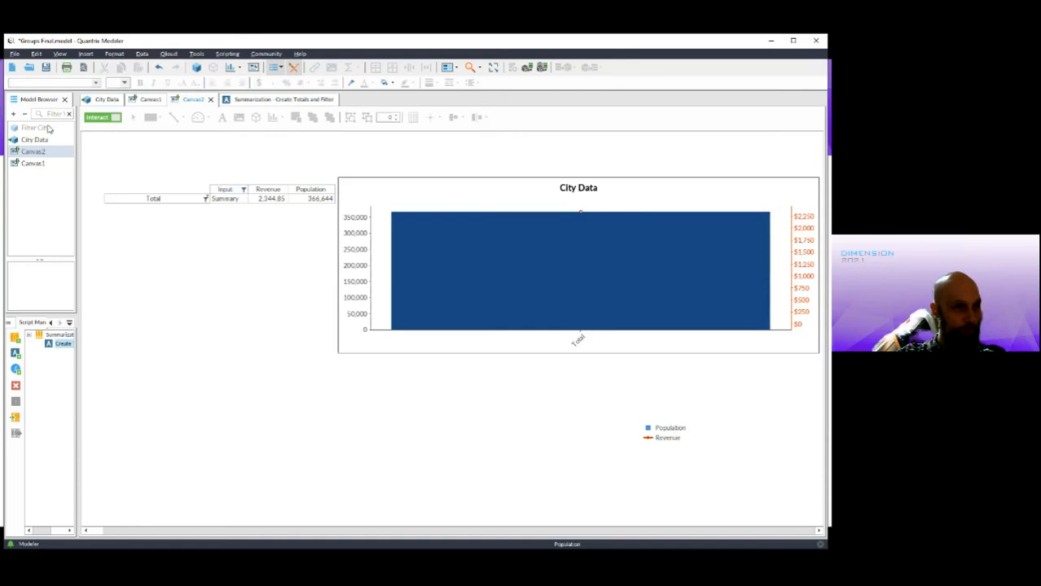
left_click(97, 117)
left_click_drag(533, 258, 337, 407)
left_click_drag(259, 190, 425, 162)
left_click_drag(438, 432, 475, 410)
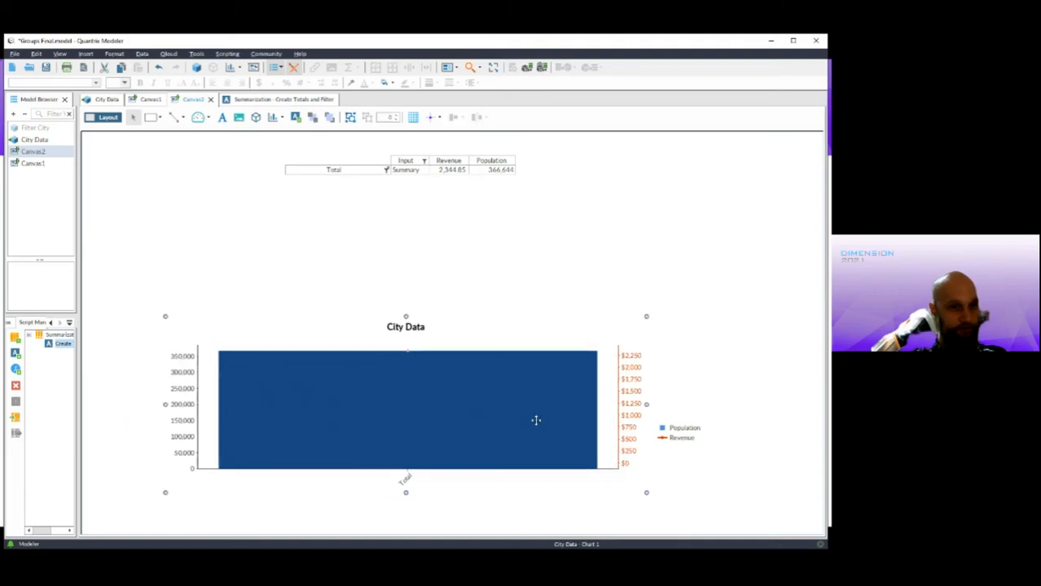
- Move the legend beyond the chart's lower right corner and widen the chart toward it, returning Canvas2 to Interact mode
left_click(697, 436)
left_click_drag(697, 436, 784, 468)
left_click(628, 399)
left_click_drag(649, 404, 751, 404)
left_click(106, 119)
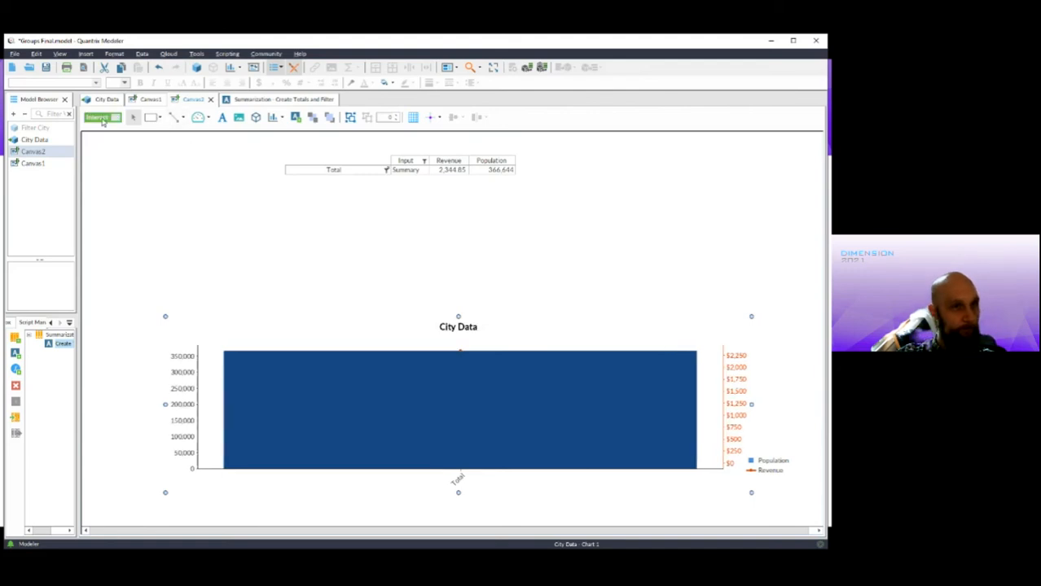